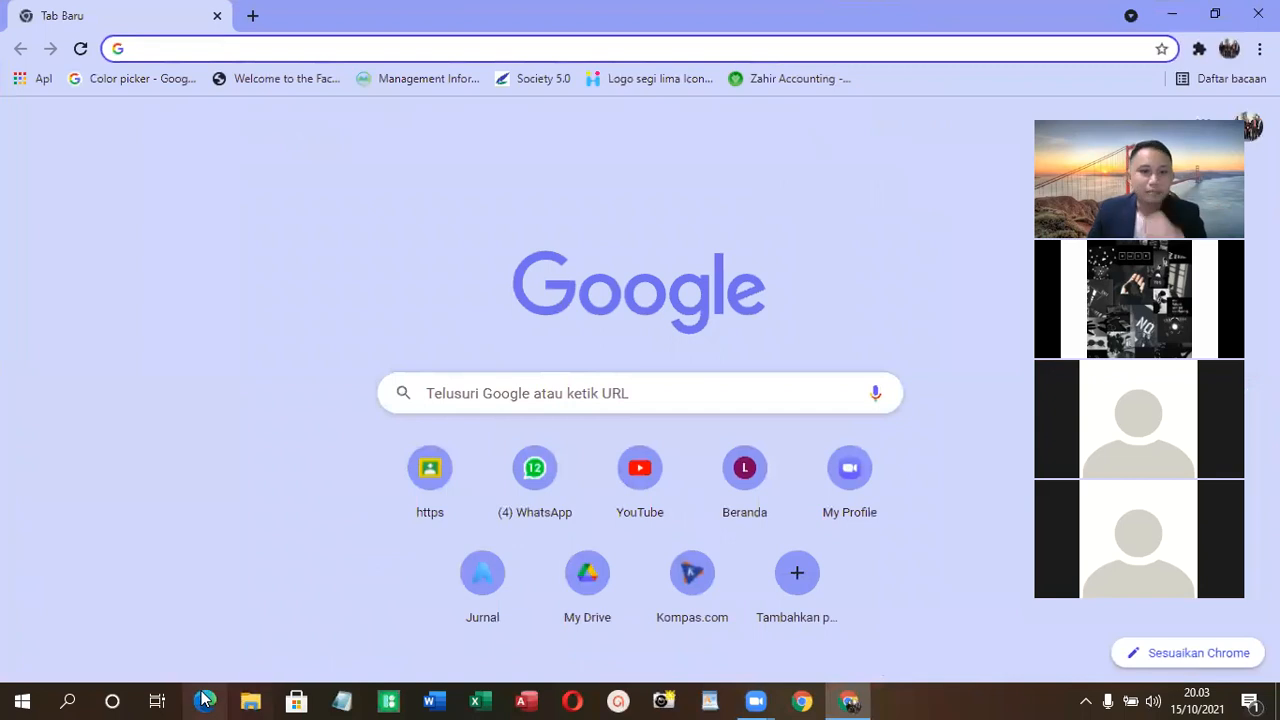
- Switch to Word, create a blank document and enter the title "Sistem Akuntansi"
left_click(427, 697)
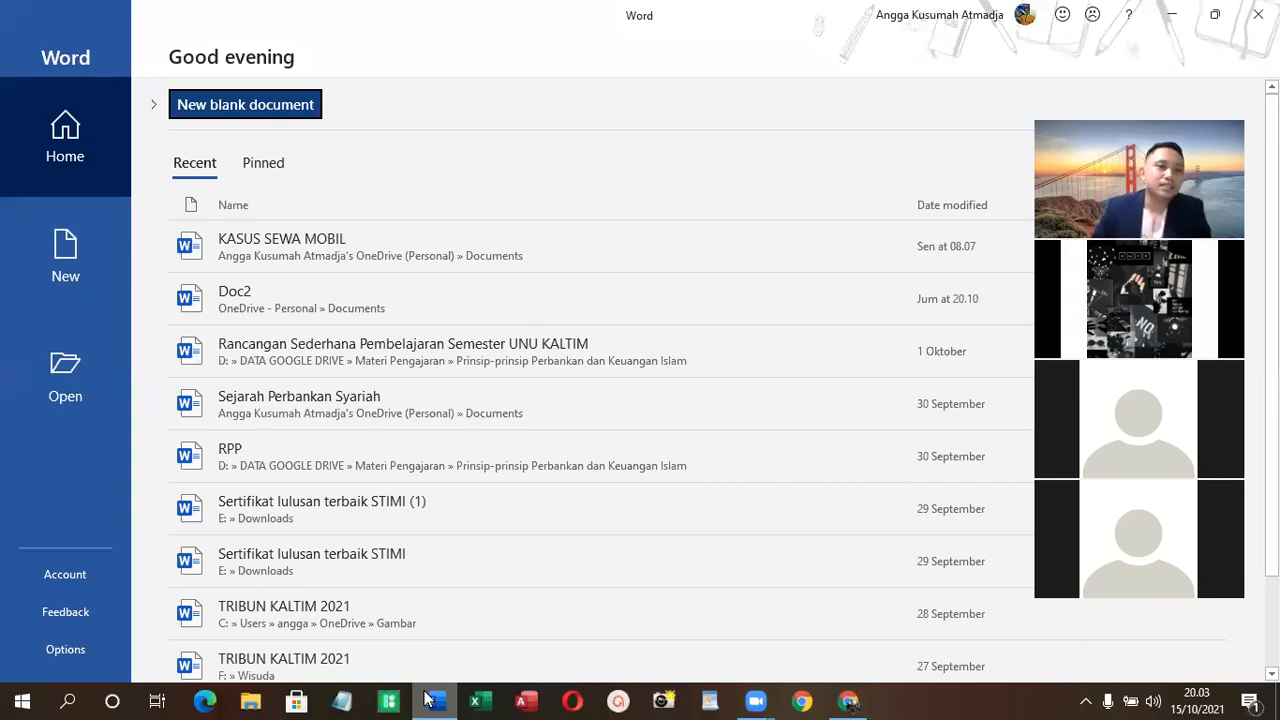
left_click(250, 107)
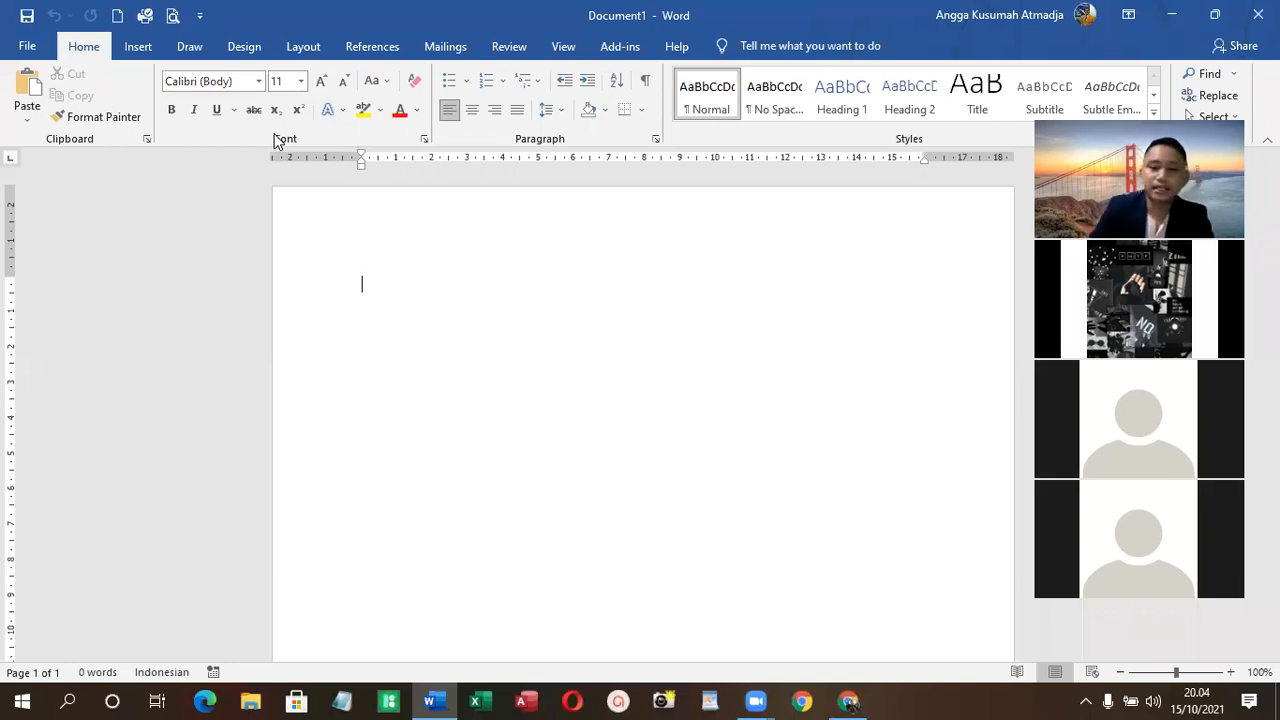
type("S")
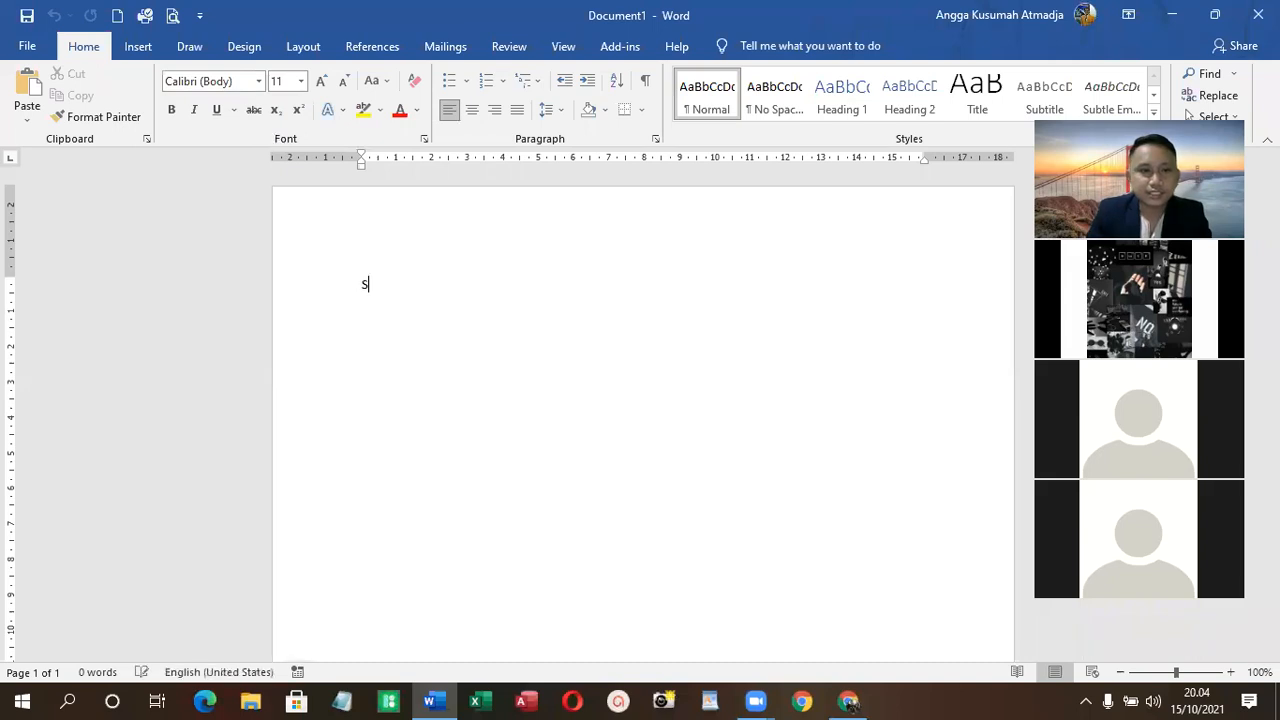
type("istem Akun")
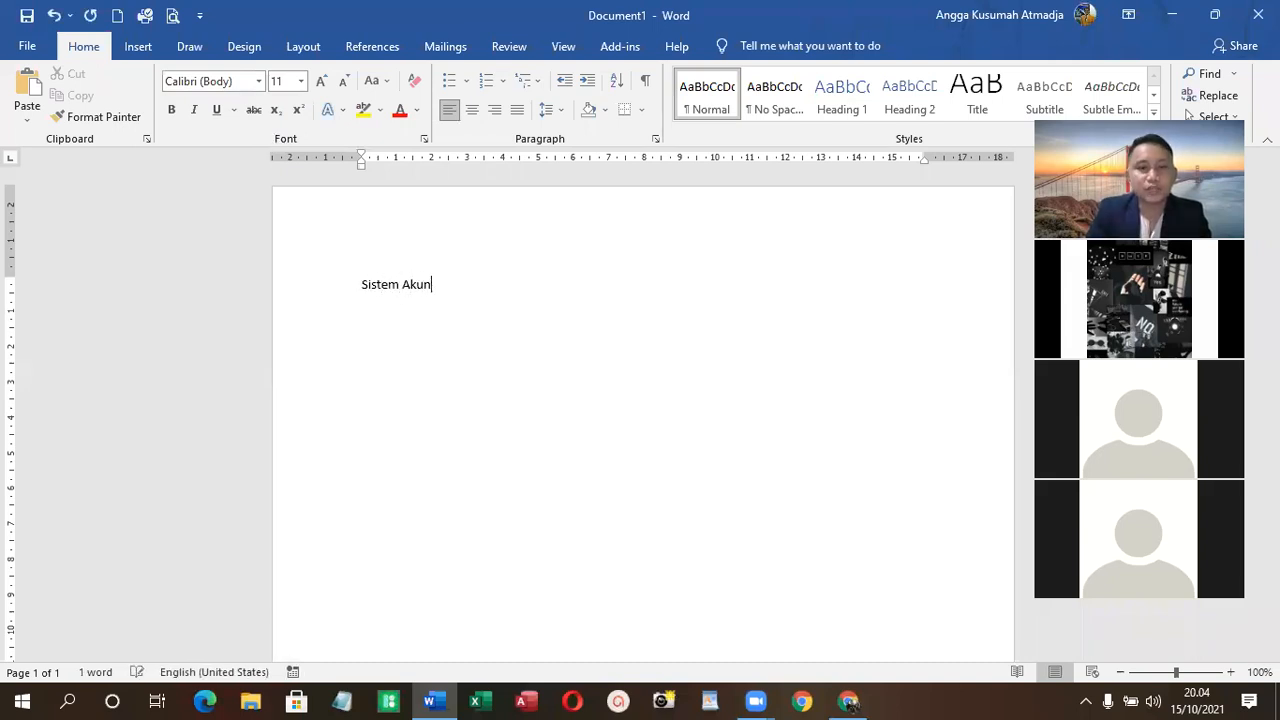
type("tansi")
- Add the heading "Pengertian Sistem" below the title, leaving an empty line between them
key("Return")
key("Return")
type("Pengertian Sistem")
- Add the heading "Pengertian Akuntansi" below "Pengertian Sistem", separated by an empty line
key("Return")
key("Return")
type("Pengerti")
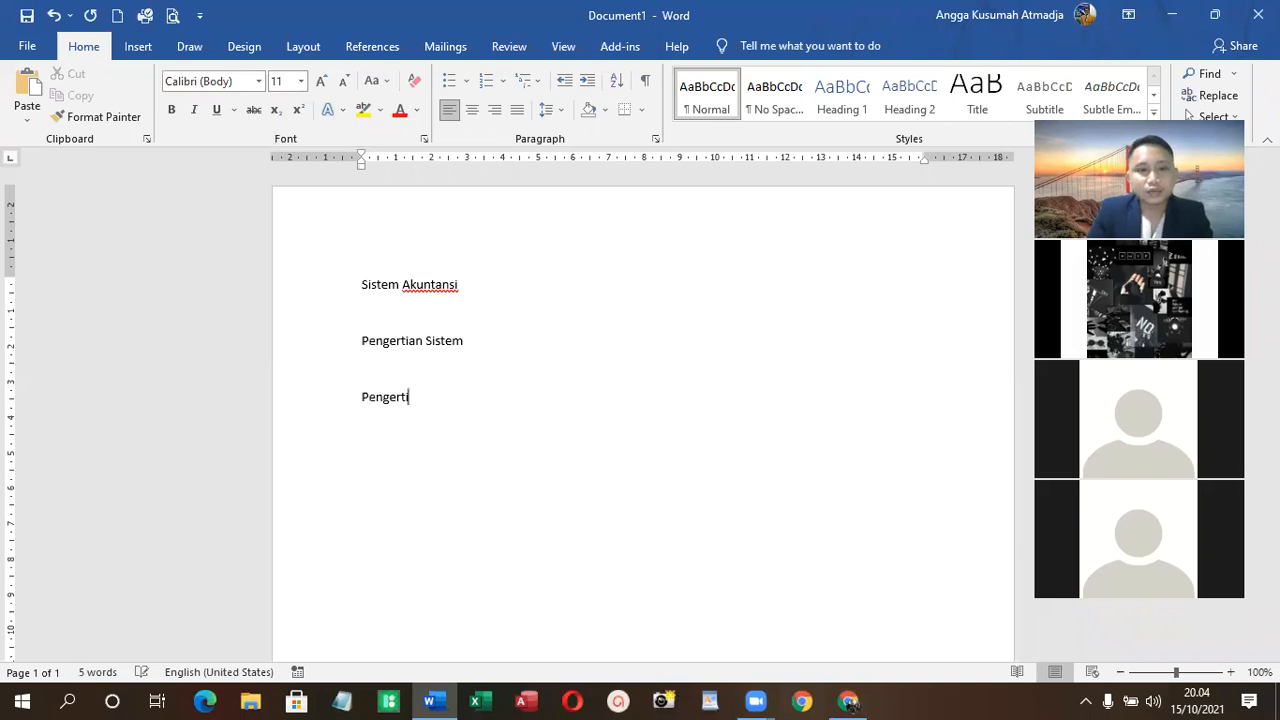
type("an Akuntansi")
- Add the heading "Pengertian sistem akuntansi" after an empty line and start a new line below it
key("Return")
key("Return")
type("Pengertian sistem ")
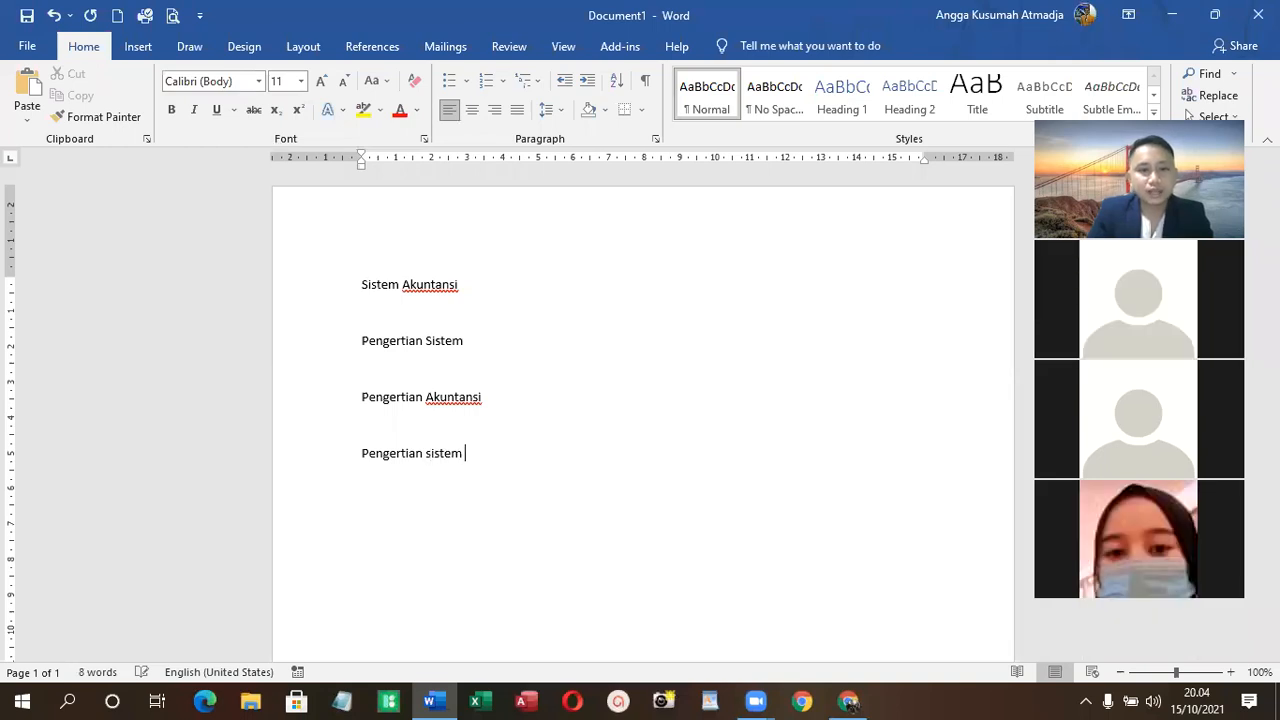
type("akuntansi")
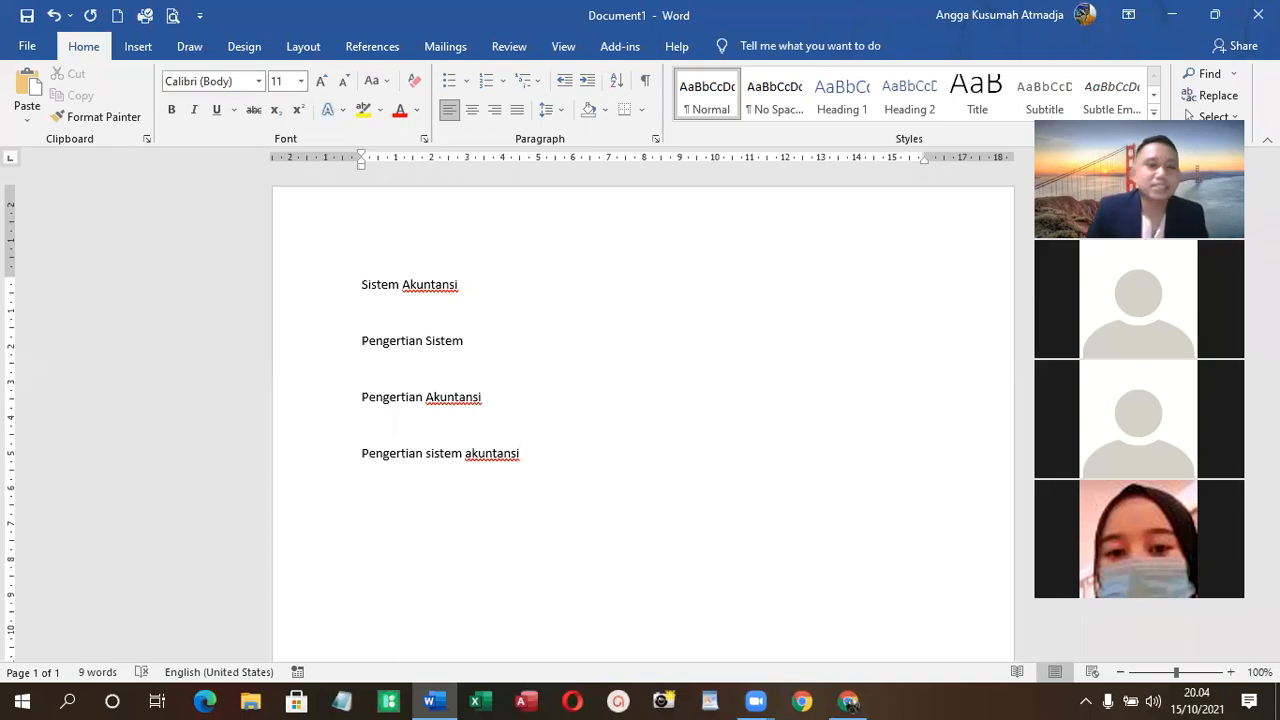
key("Return")
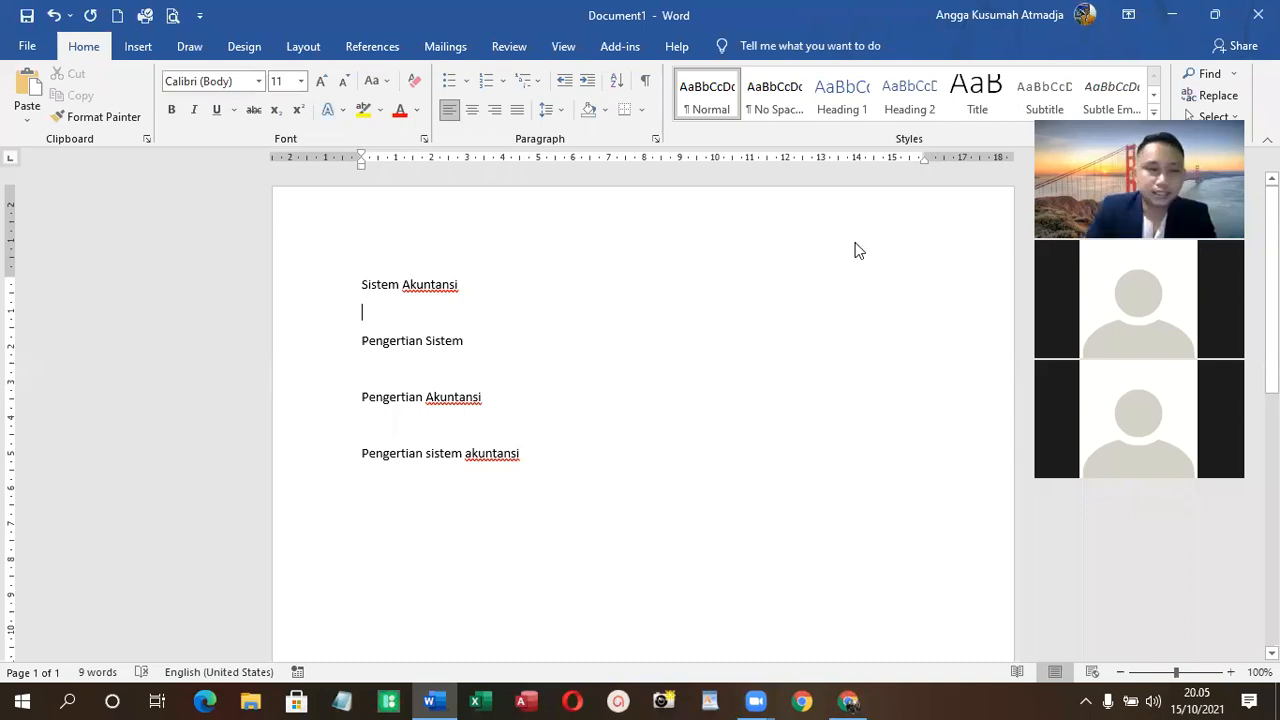
- Switch to Chrome, search the web for "google book" and open the Google Books site in a new tab
key("alt+Tab")
type("go")
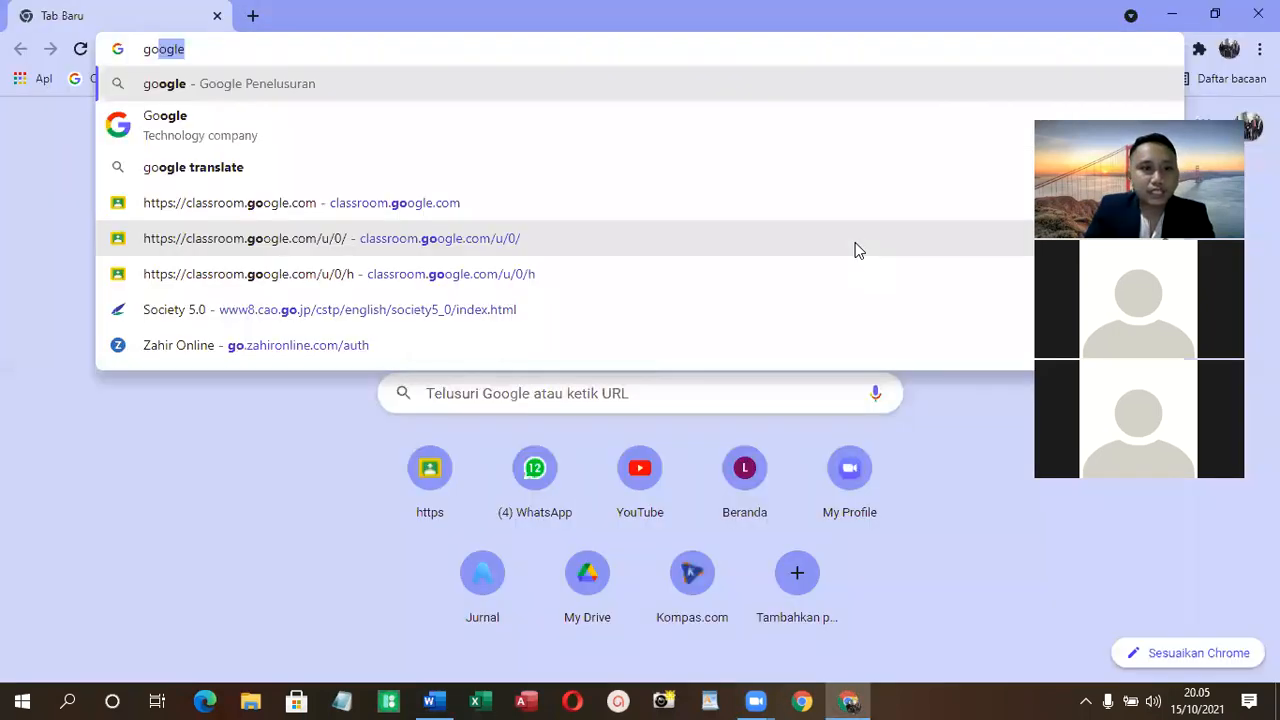
type("ogle ")
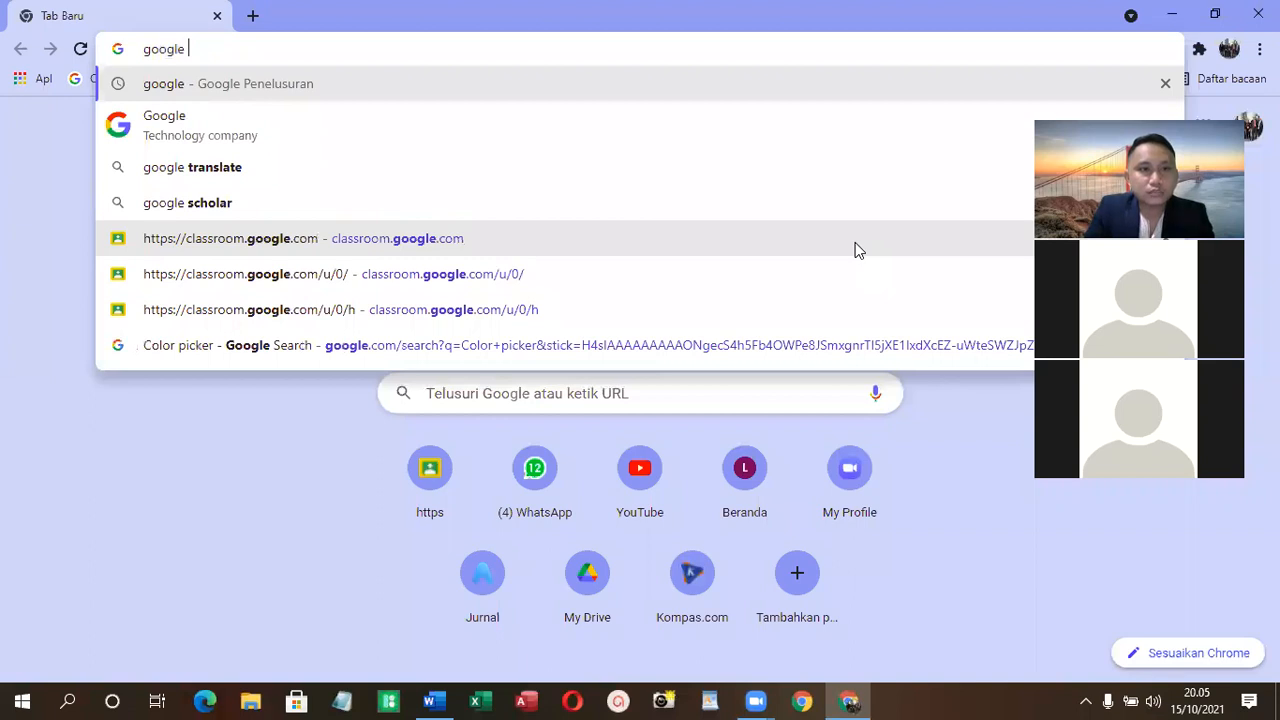
type("book")
key("Return")
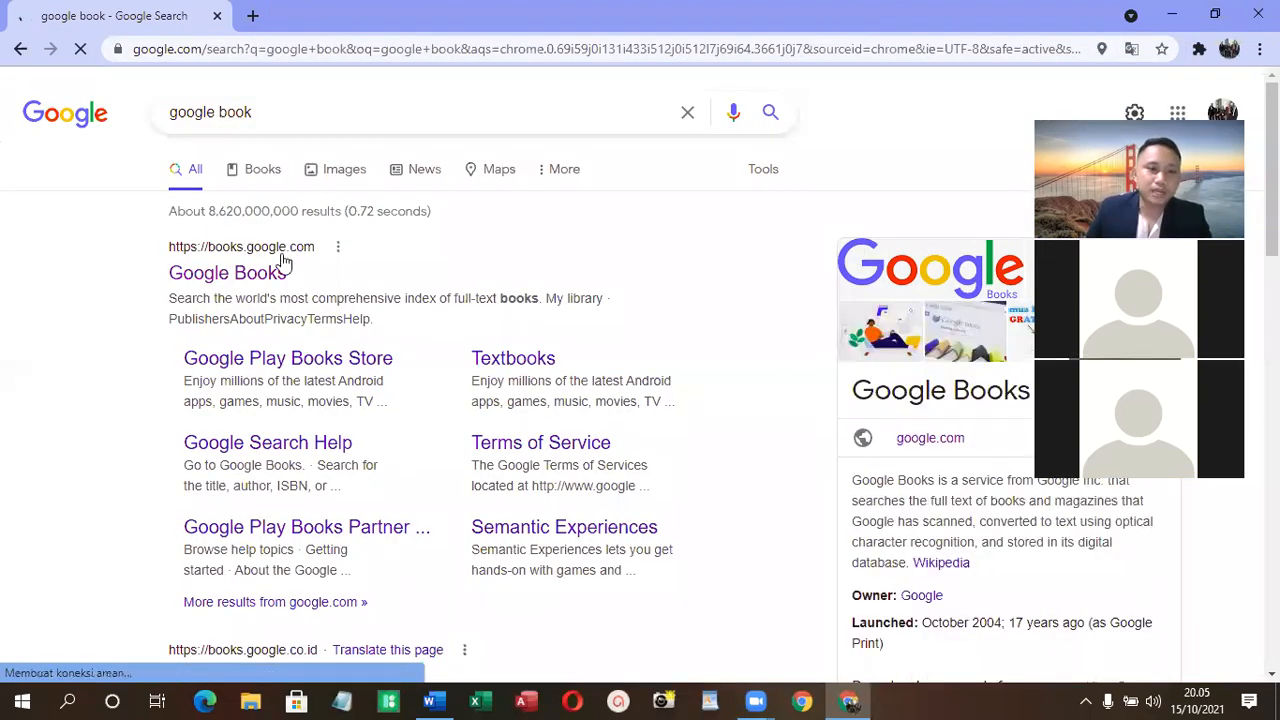
right_click(267, 277)
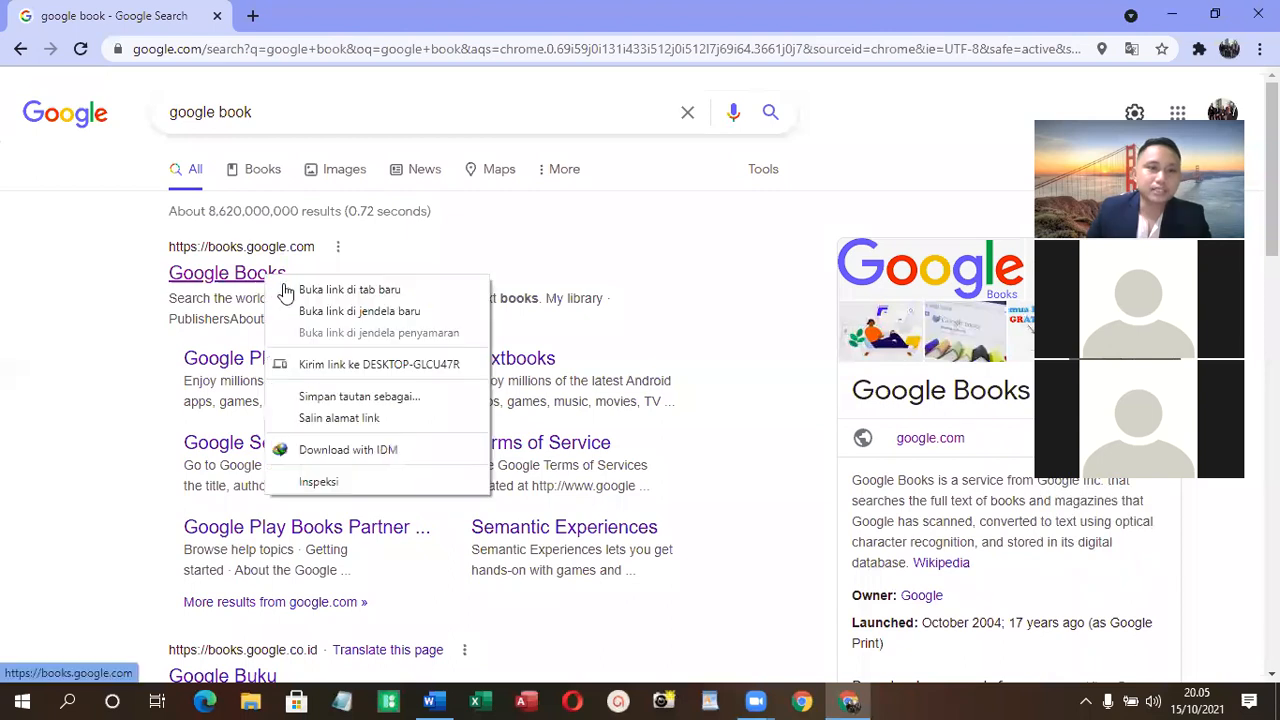
left_click(352, 18)
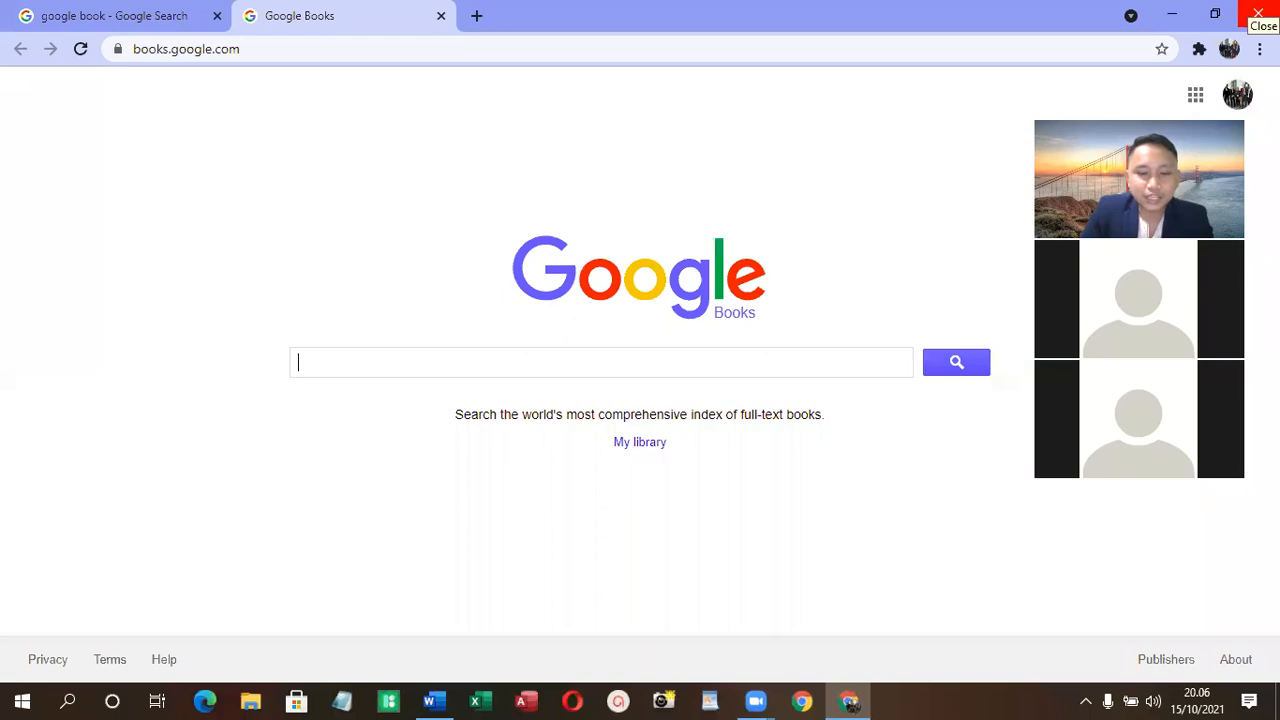
- Search Google Books for "teori akuntansi"
type("teori ")
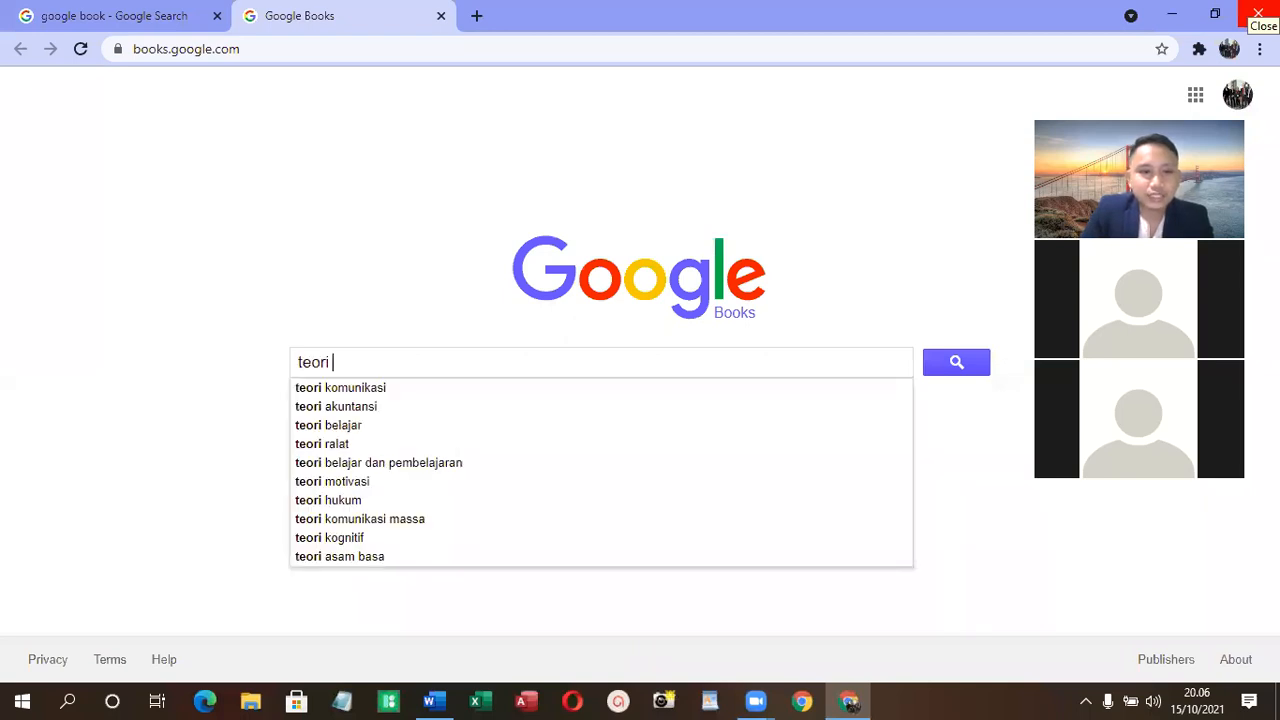
type("akuntans")
type("i")
key("Return")
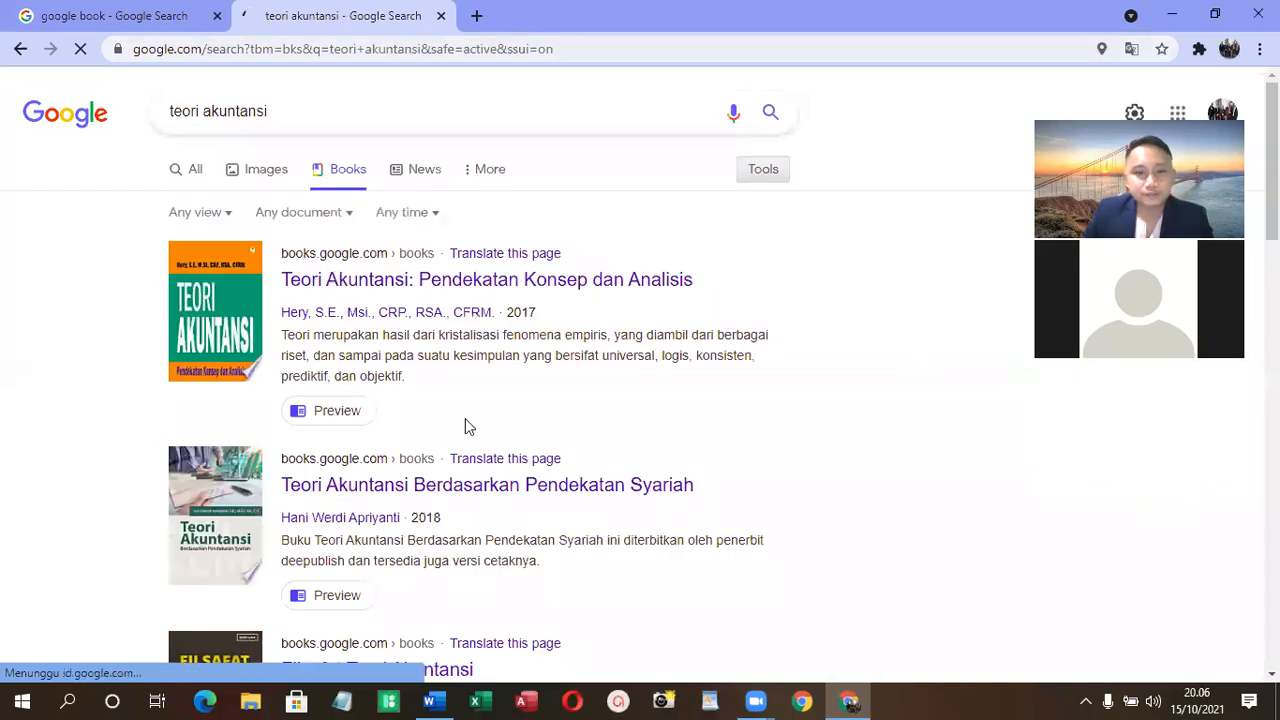
- Look through the book results and open "Teori Akuntansi: Pendekatan Konsep dan Analisis" in a new tab
scroll(398, 604, "down", 1)
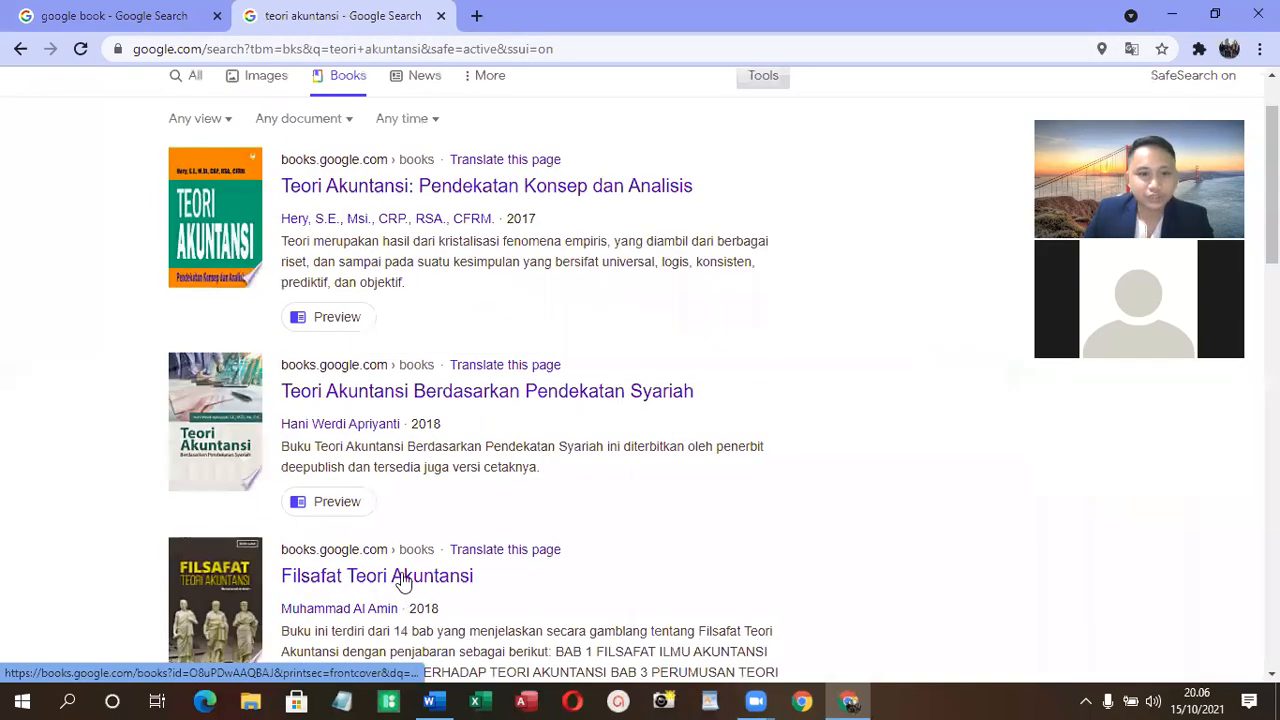
scroll(406, 543, "down", 2)
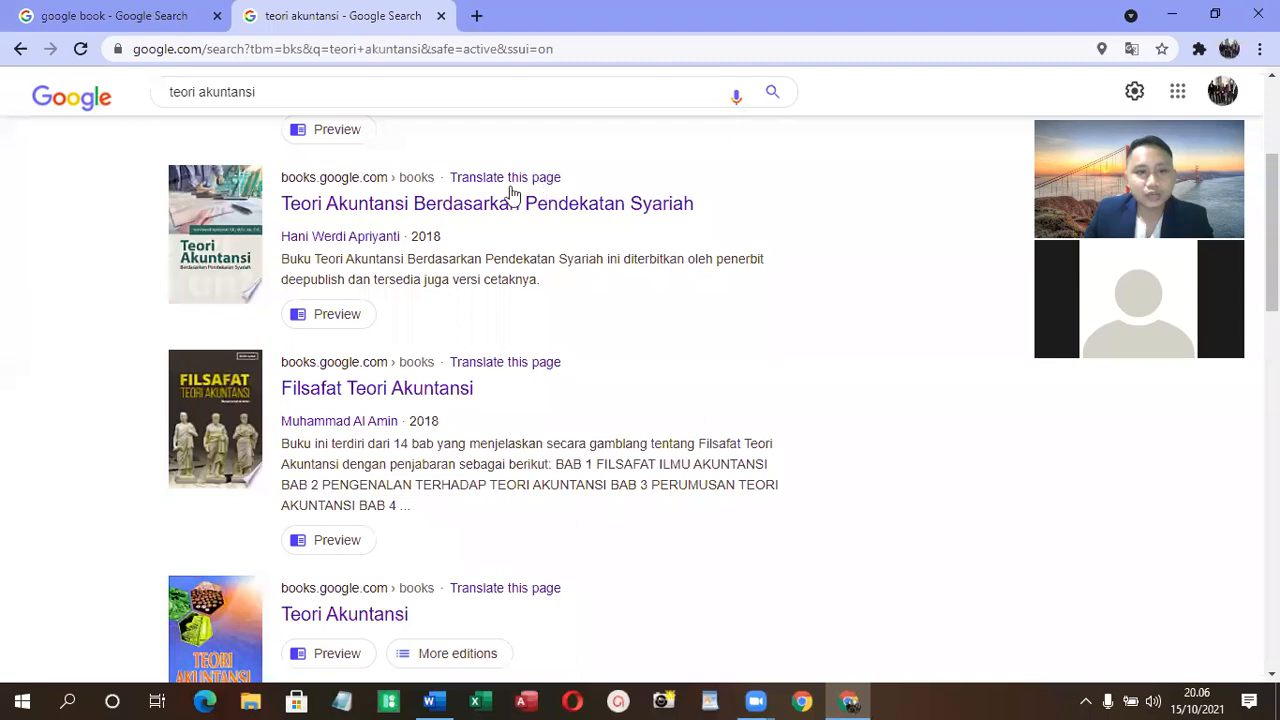
scroll(512, 195, "up", 2)
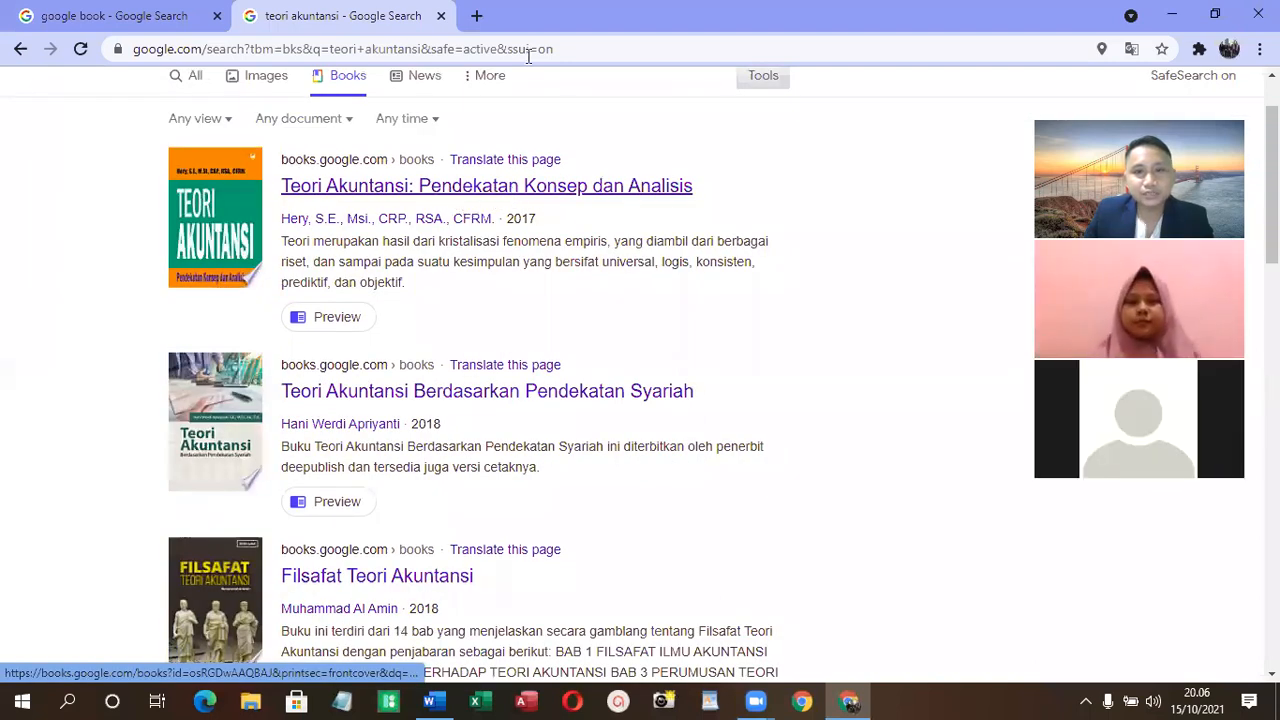
left_click(463, 199, "ctrl")
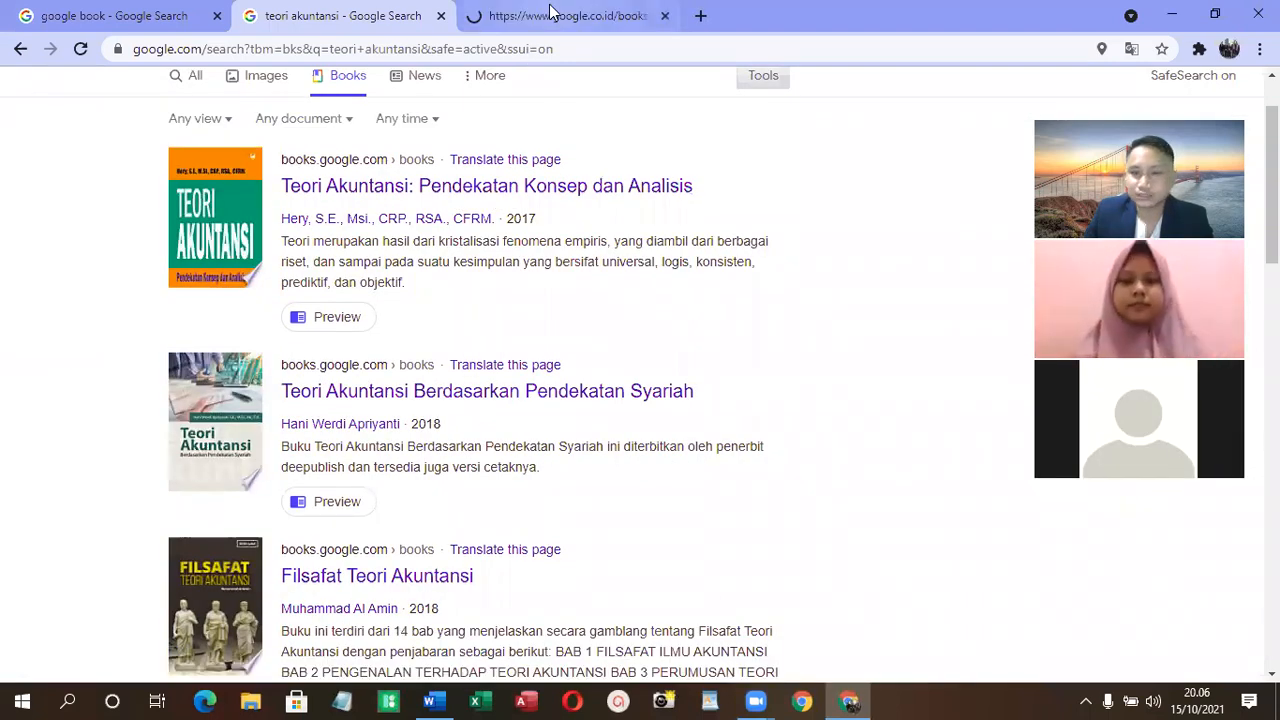
left_click(553, 13)
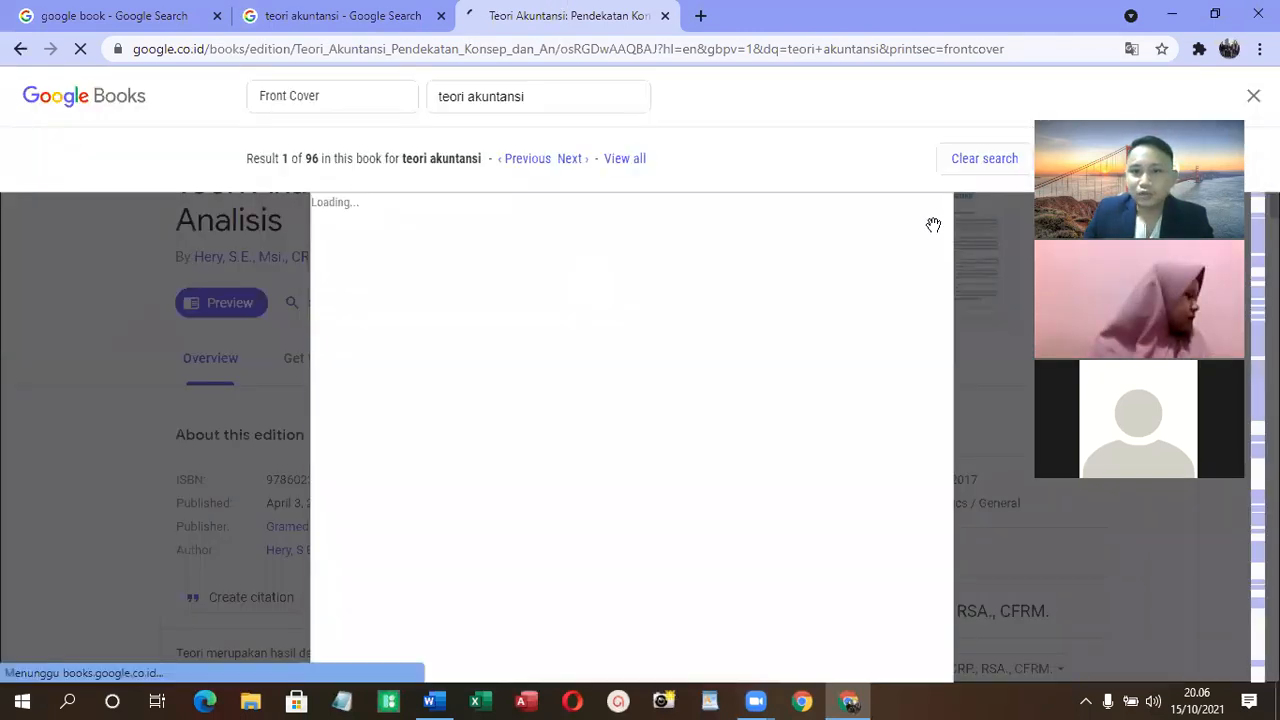
- Look through the book preview from the front cover past the copyright page, table of contents and preface to chapter 1
scroll(667, 408, "down", 5)
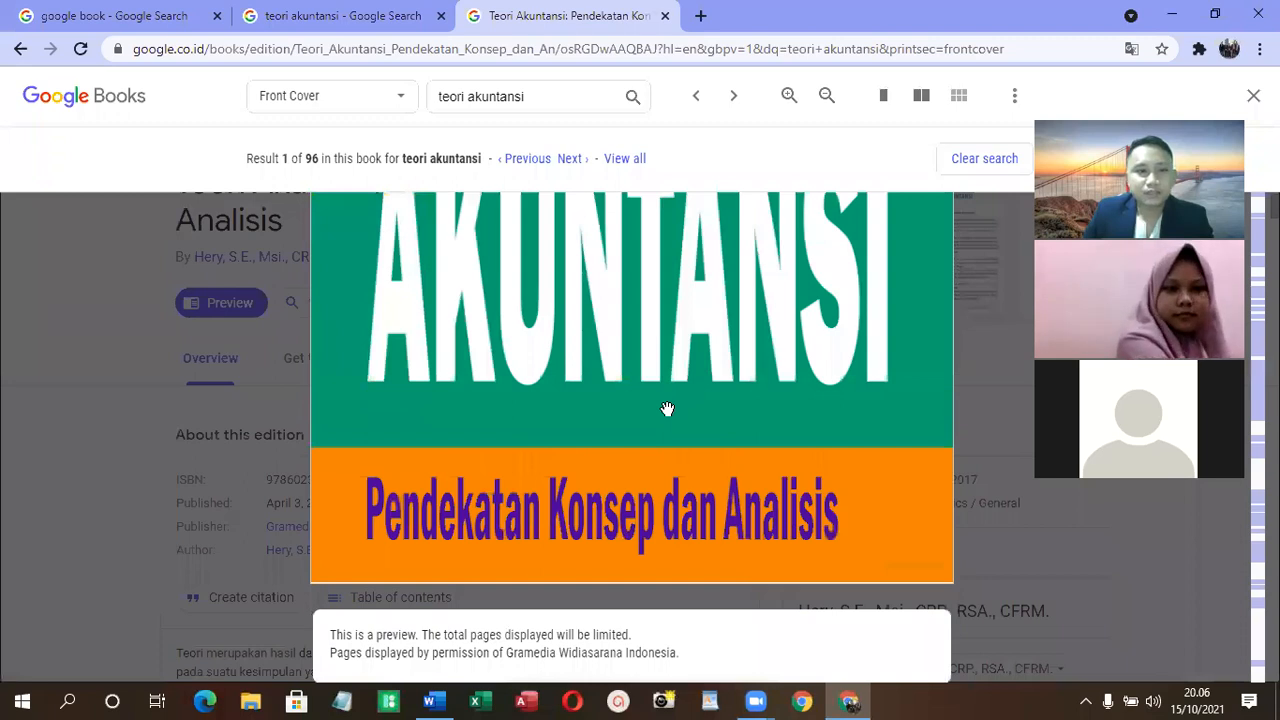
scroll(667, 408, "down", 5)
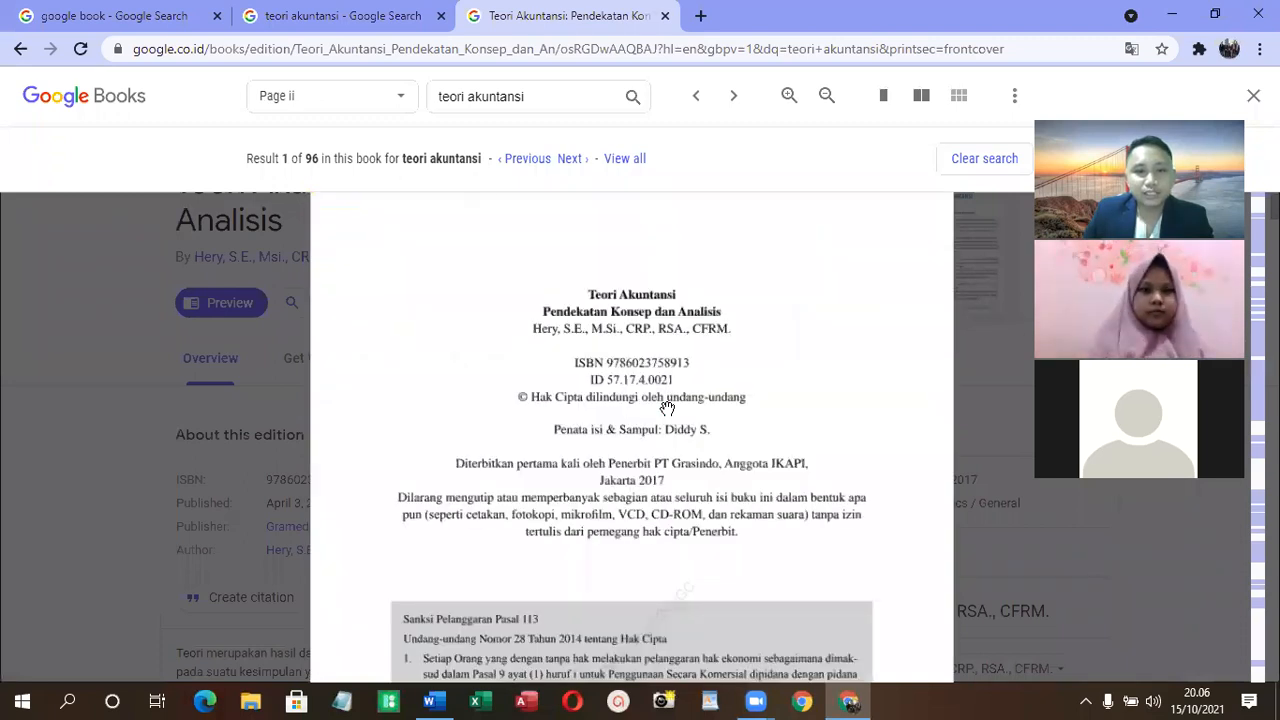
scroll(667, 408, "up", 4)
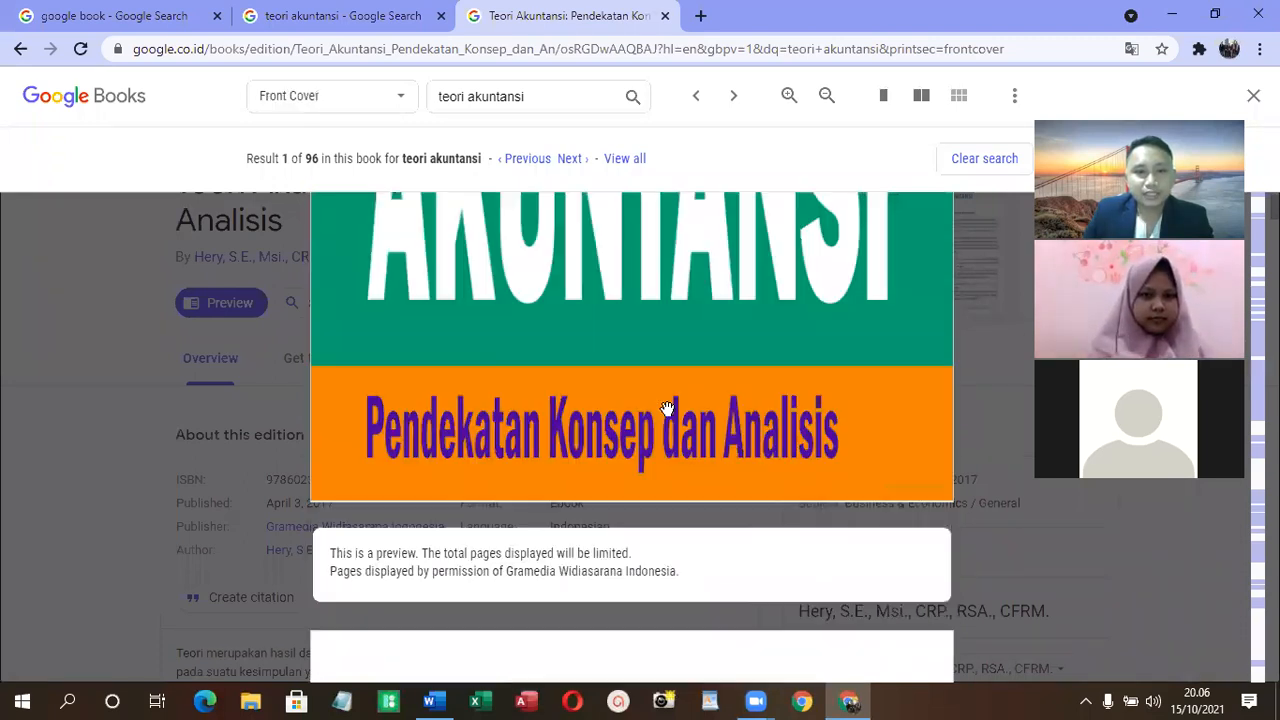
scroll(660, 413, "down", 1)
scroll(660, 413, "down", 3)
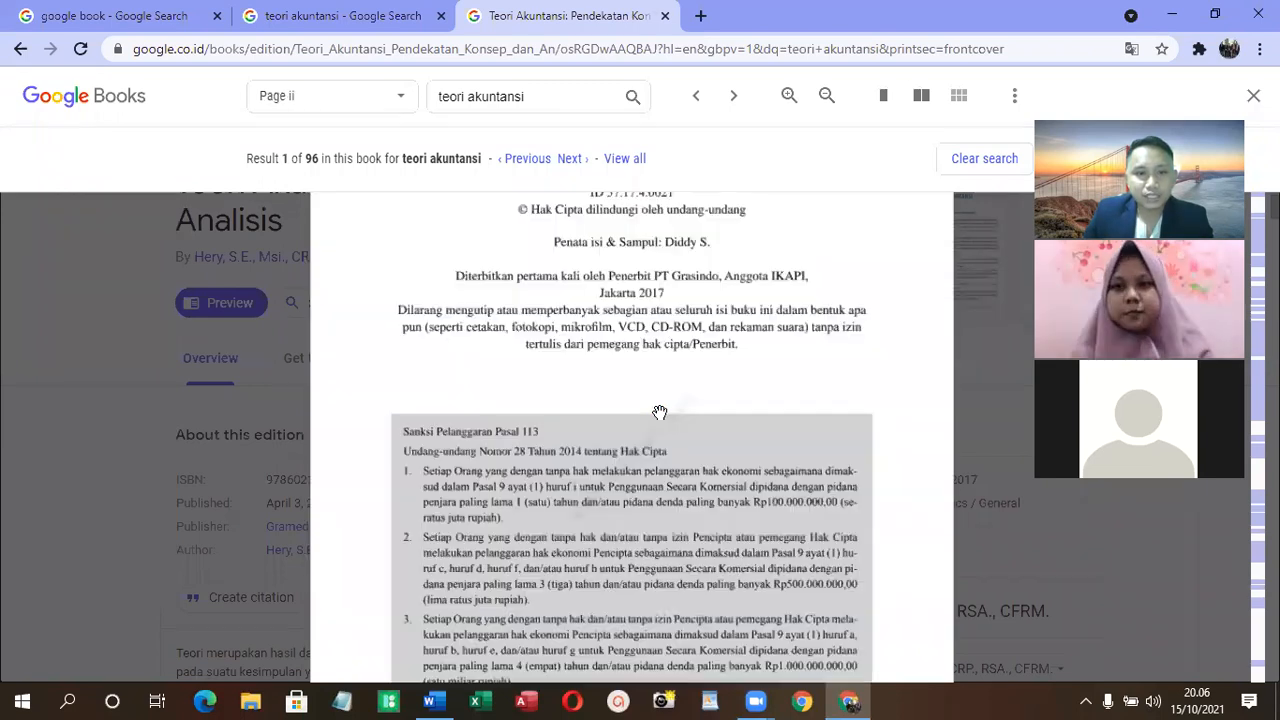
scroll(650, 418, "down", 3)
scroll(650, 418, "down", 3)
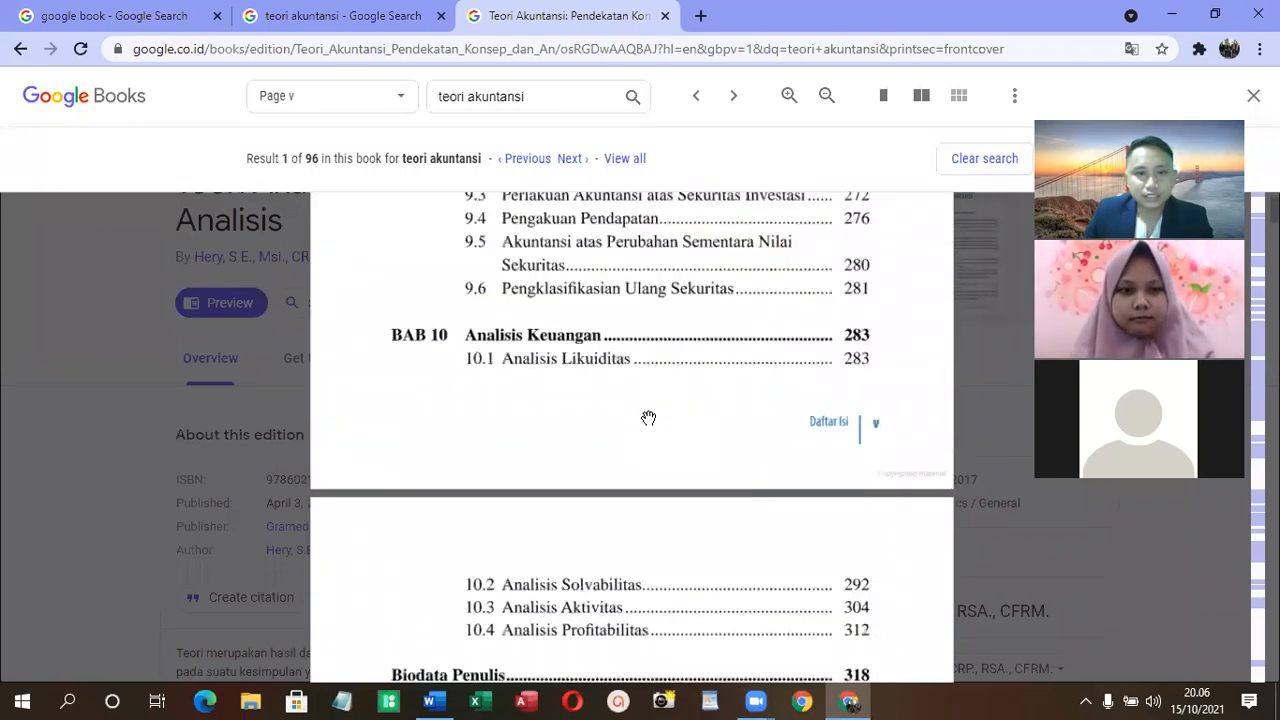
scroll(646, 420, "down", 3)
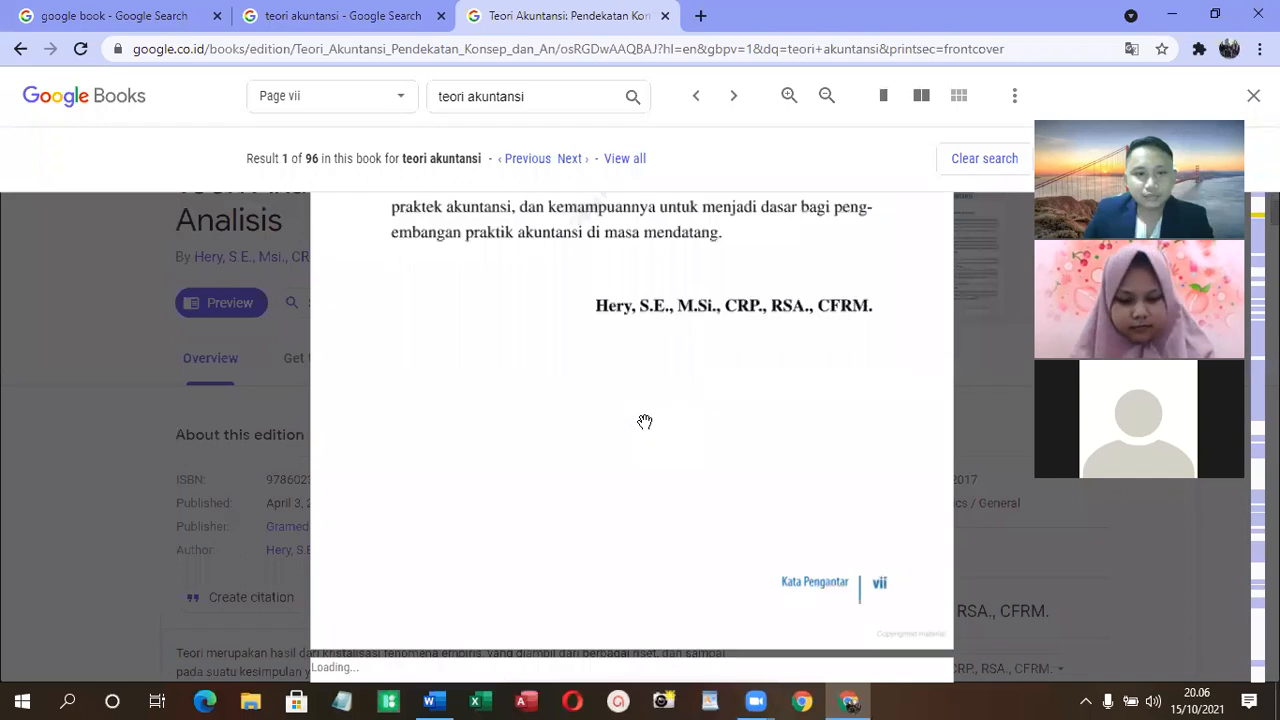
scroll(645, 421, "down", 3)
scroll(643, 421, "down", 5)
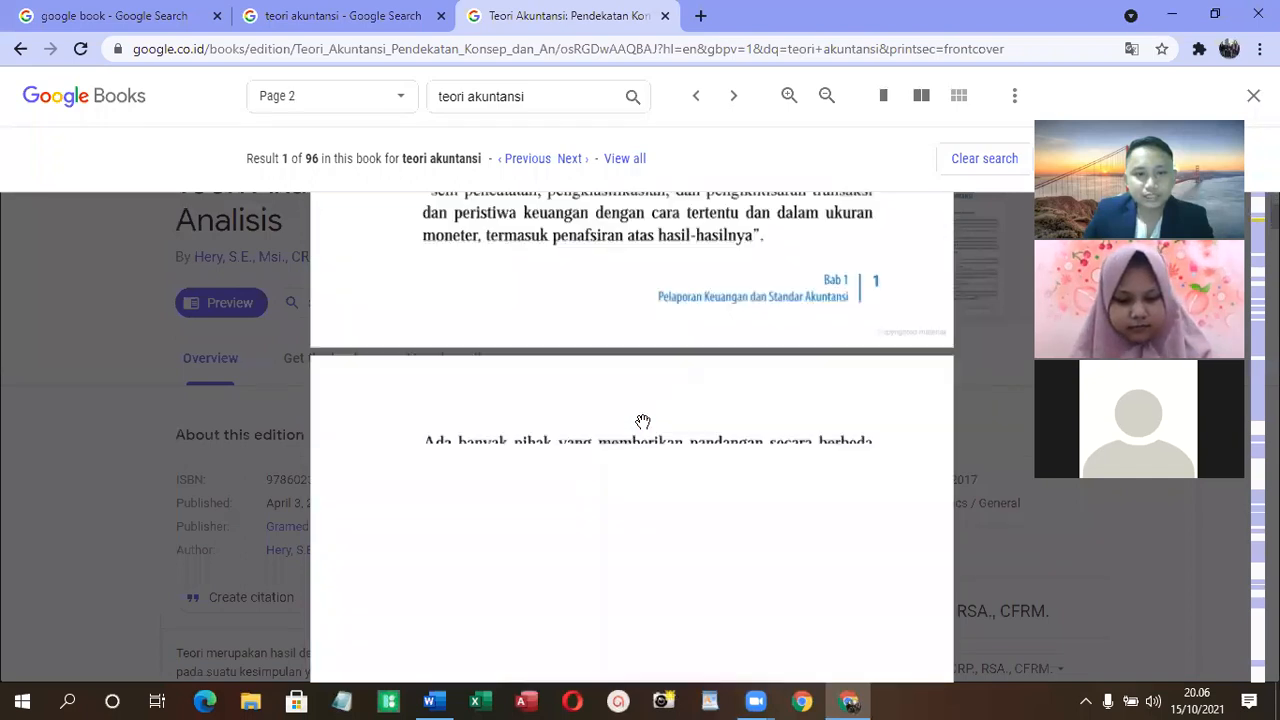
- Read the definitions of accounting in section 1.1 on page 1, then leave the preview and view the book's edition details
scroll(643, 421, "up", 4)
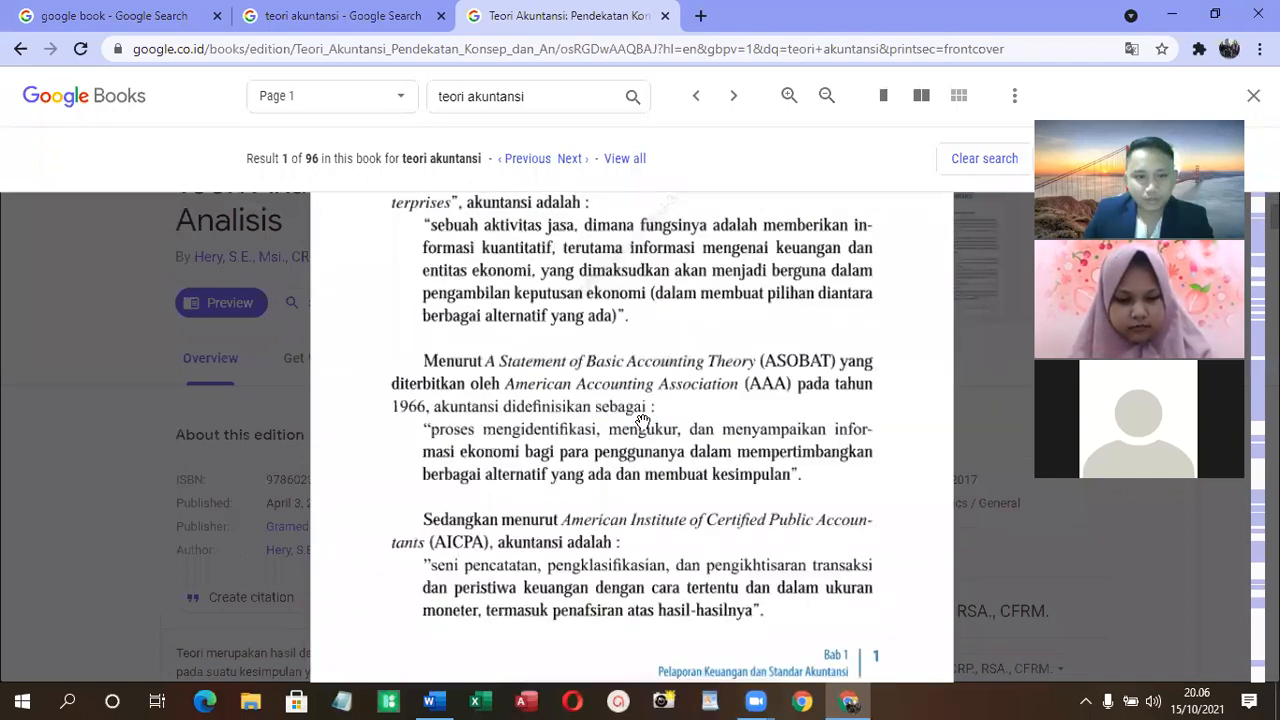
scroll(643, 421, "up", 2)
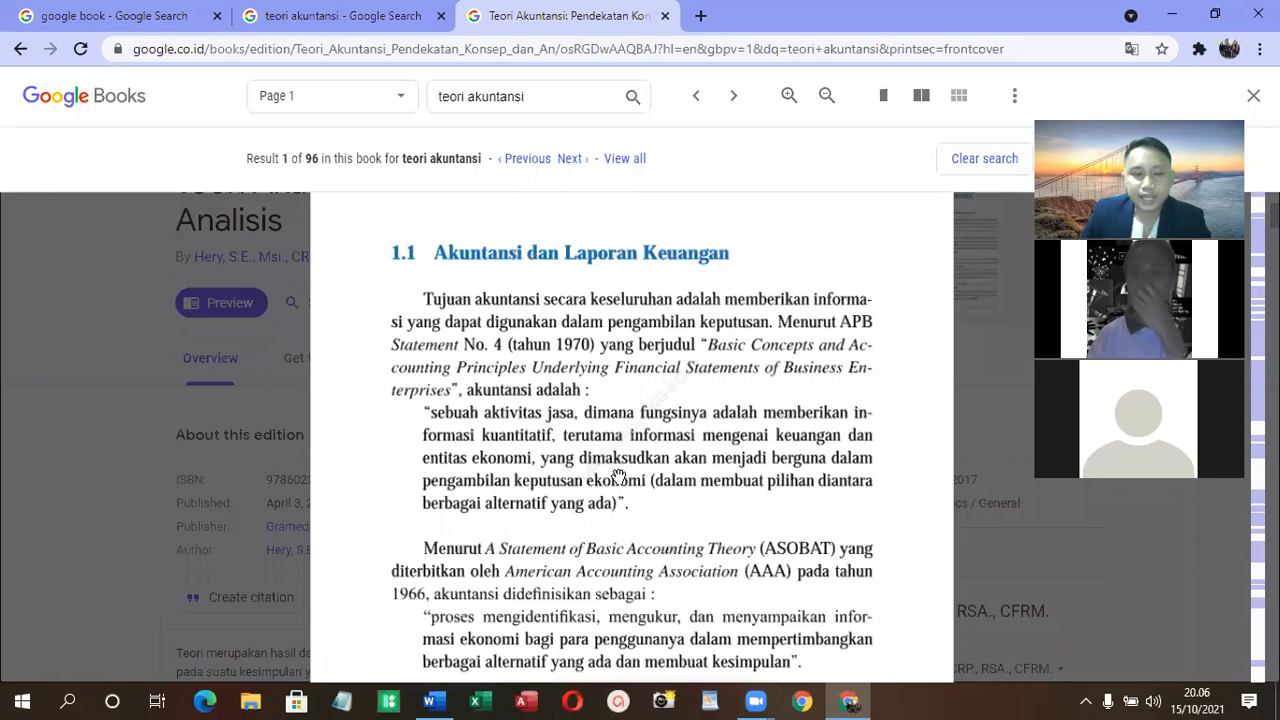
scroll(601, 496, "down", 1)
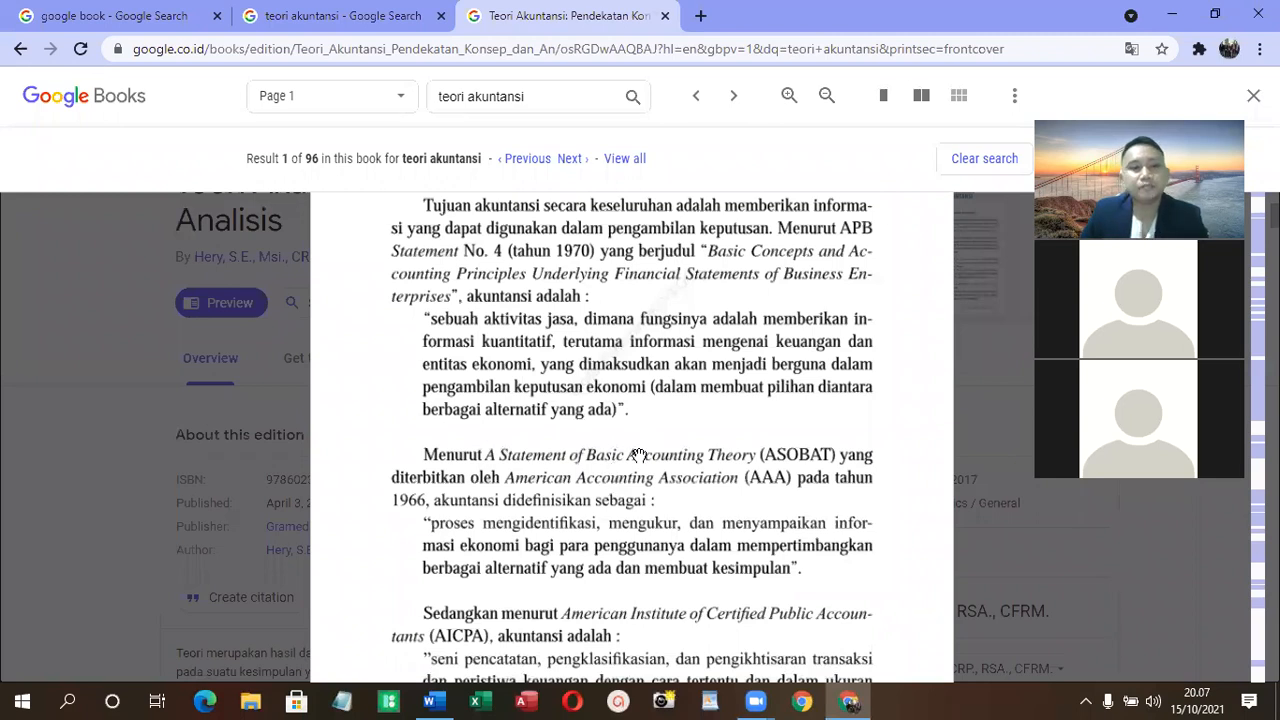
scroll(733, 487, "down", 1)
scroll(733, 487, "down", 2)
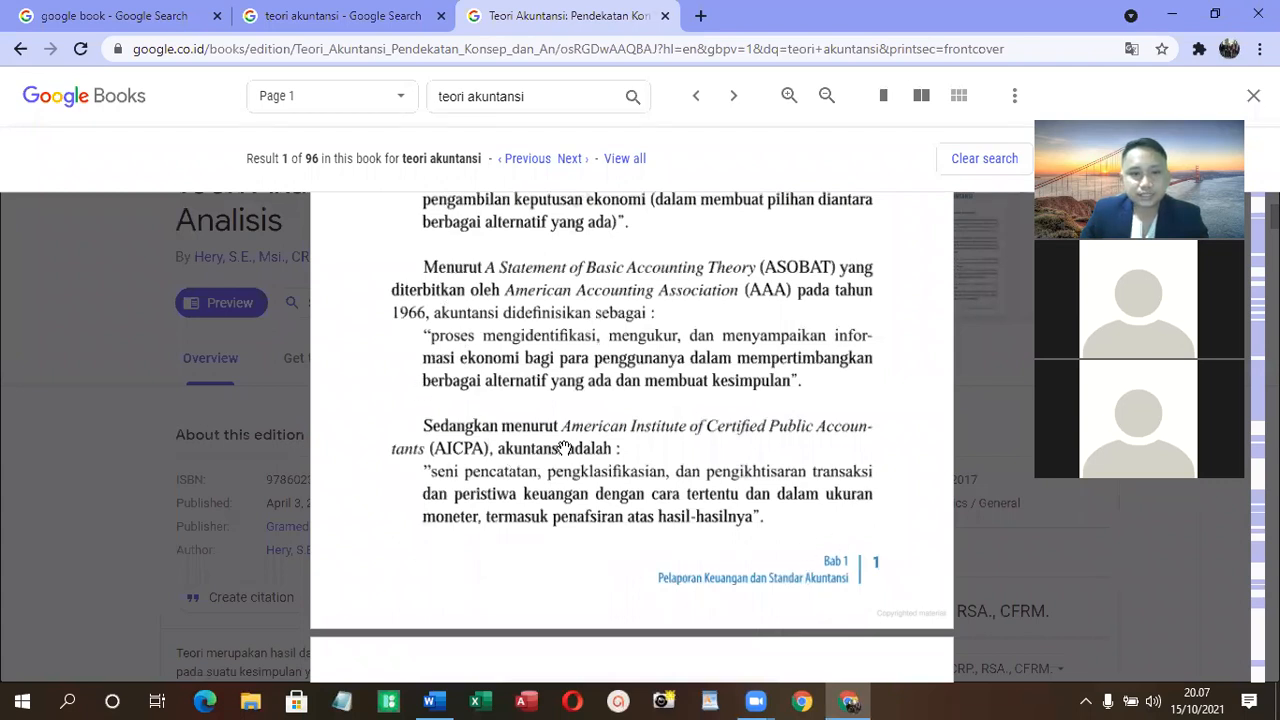
scroll(548, 375, "down", 3)
scroll(541, 386, "down", 5)
scroll(530, 410, "down", 2)
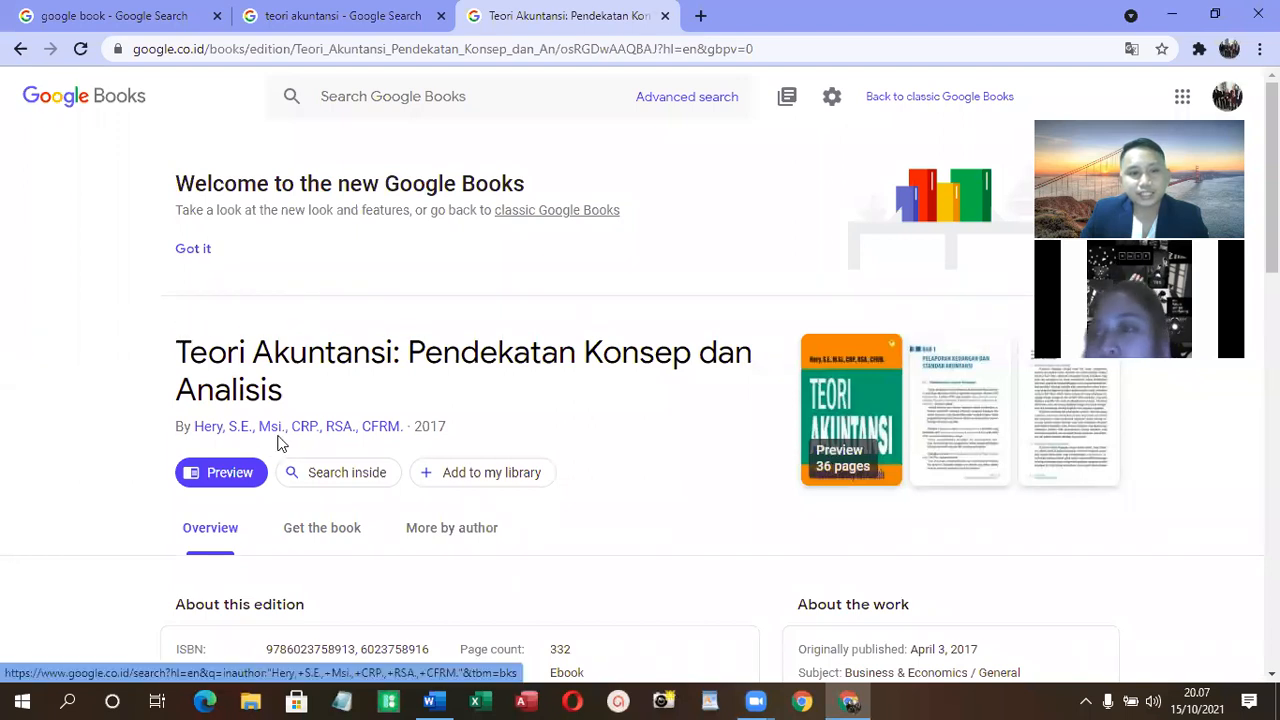
scroll(280, 442, "down", 2)
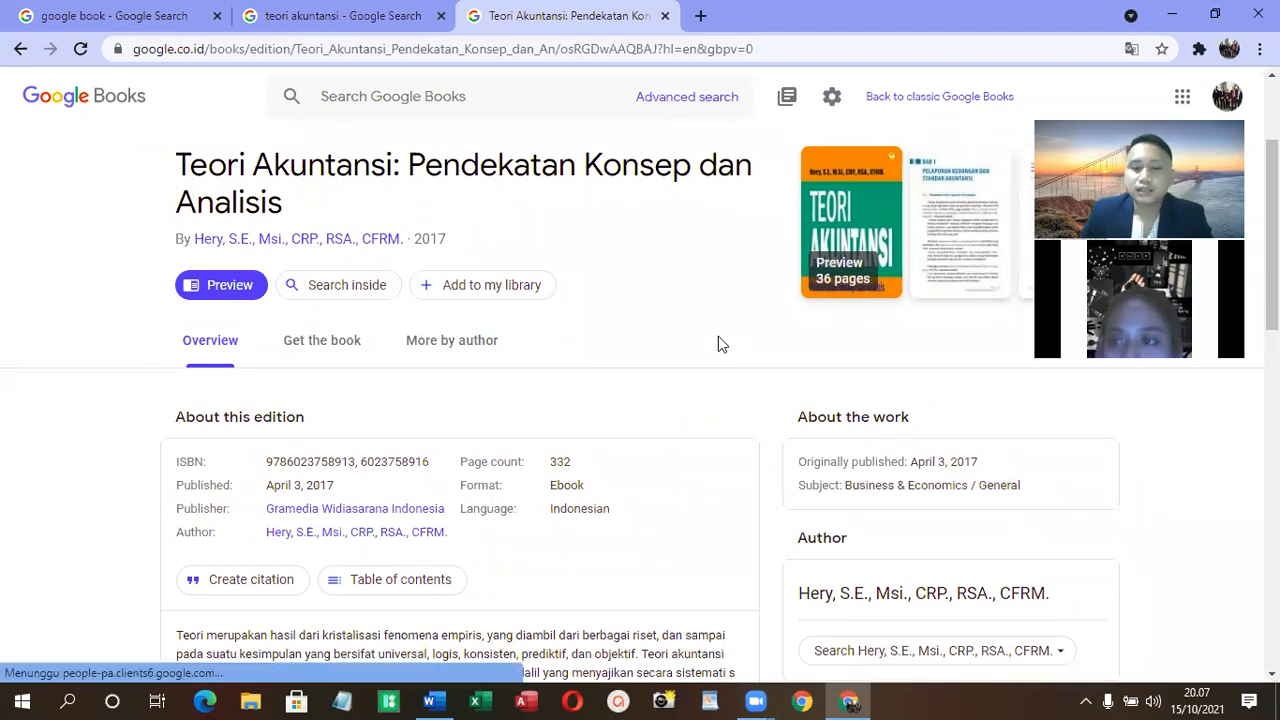
- Switch back to Word and add the heading "Daftar Pustaka" below the "Pengertian sistem akuntansi" section, leaving space between them
left_click(425, 700)
key("Return")
key("Return")
type("Daf ya")
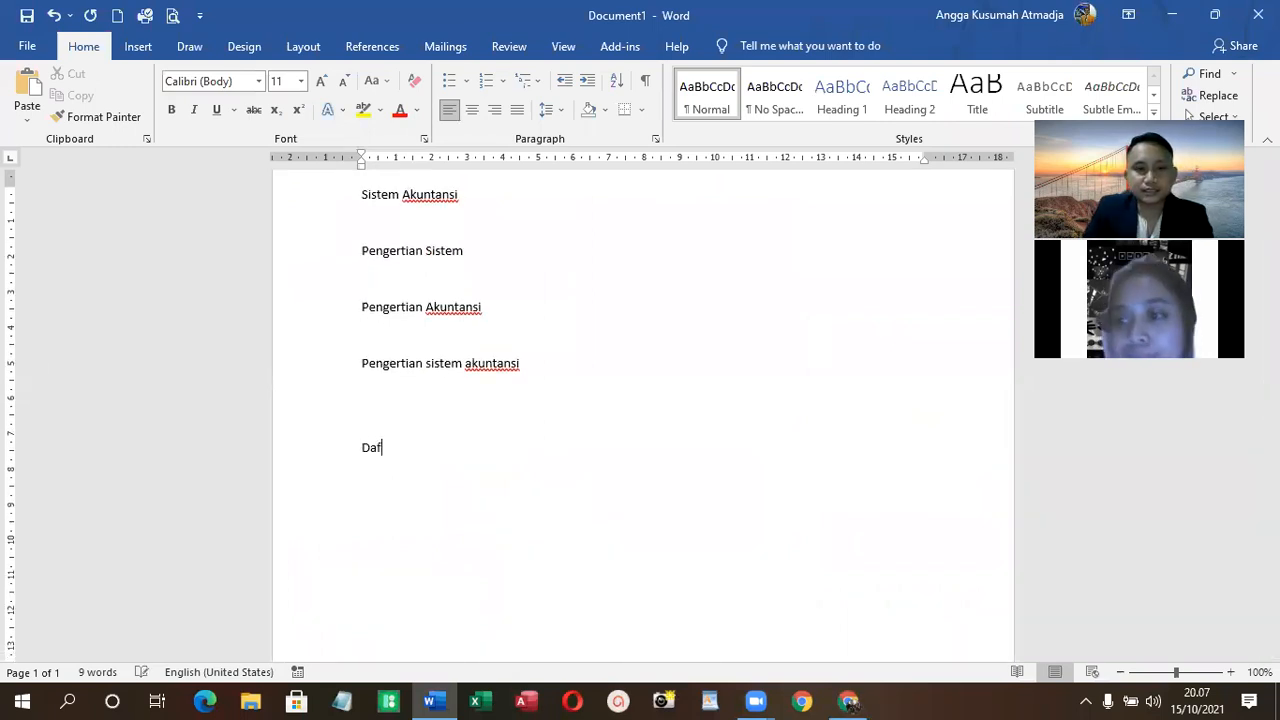
key("BackSpace")
key("BackSpace")
key("BackSpace")
type("tar Pustaka")
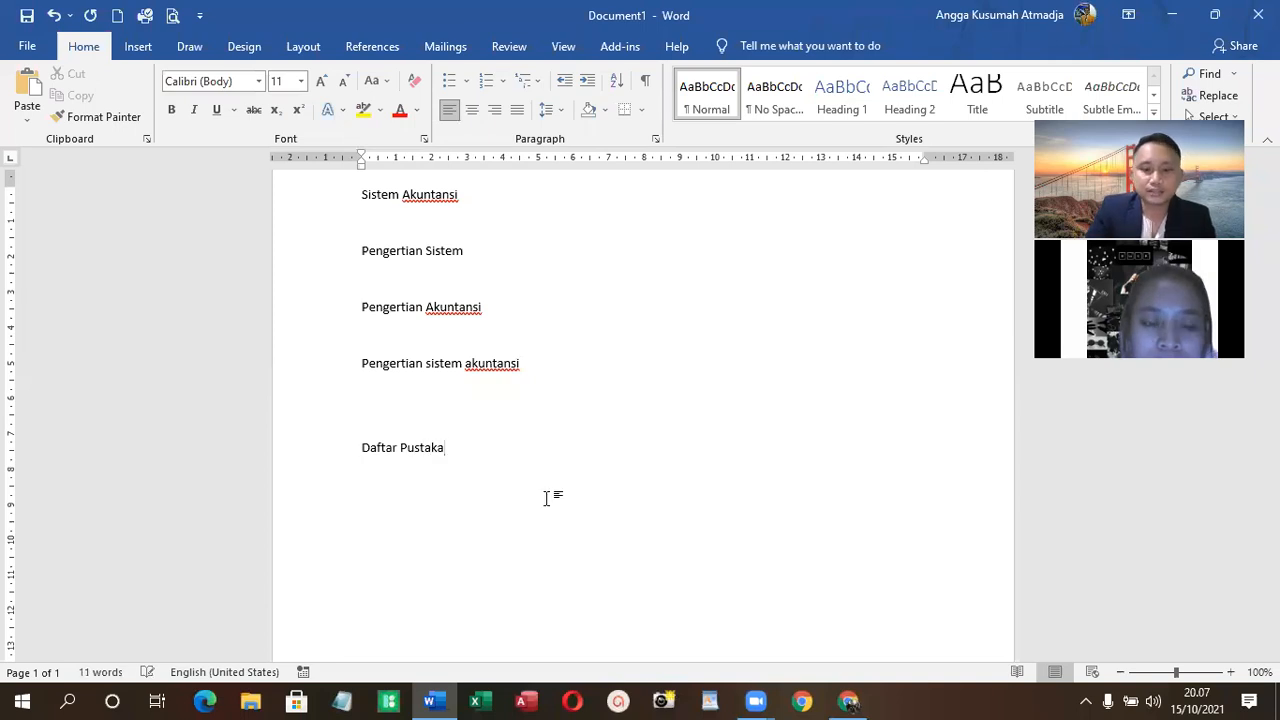
- Shrink the Word window from full screen and place it beside the book's edition details on Google Books
scroll(651, 494, "up", 1)
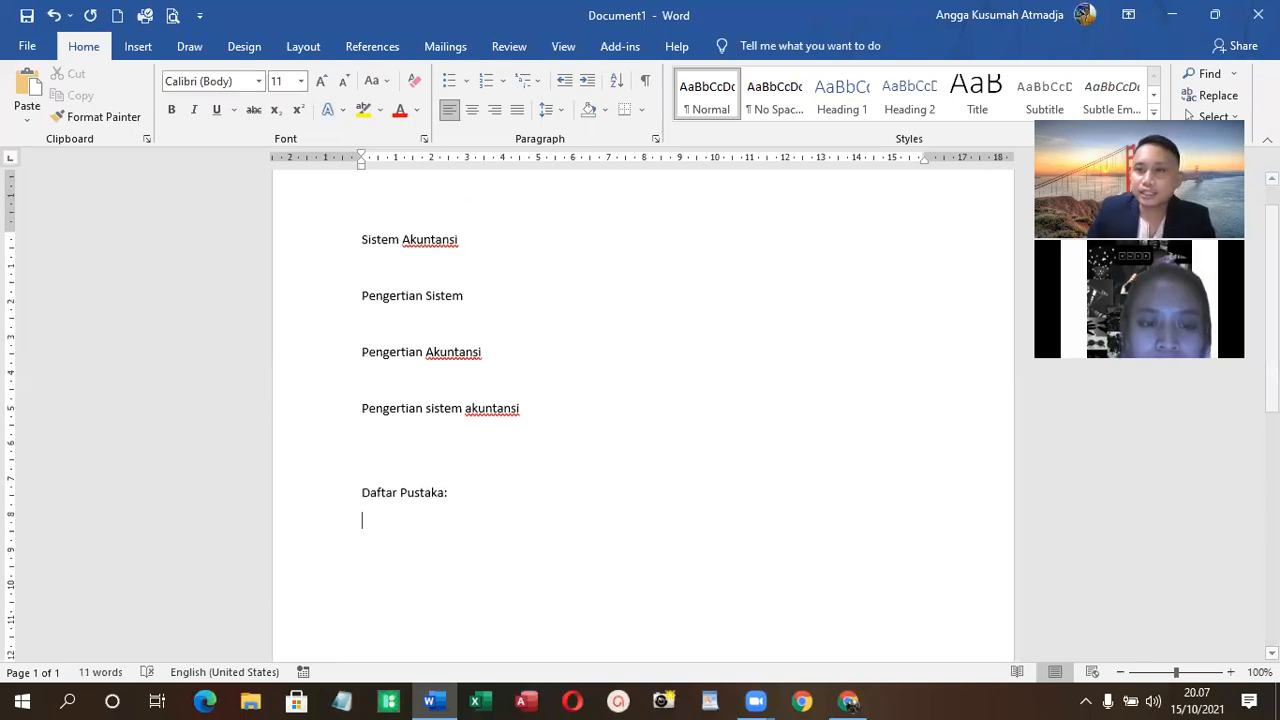
left_click(1214, 15)
scroll(689, 449, "down", 2)
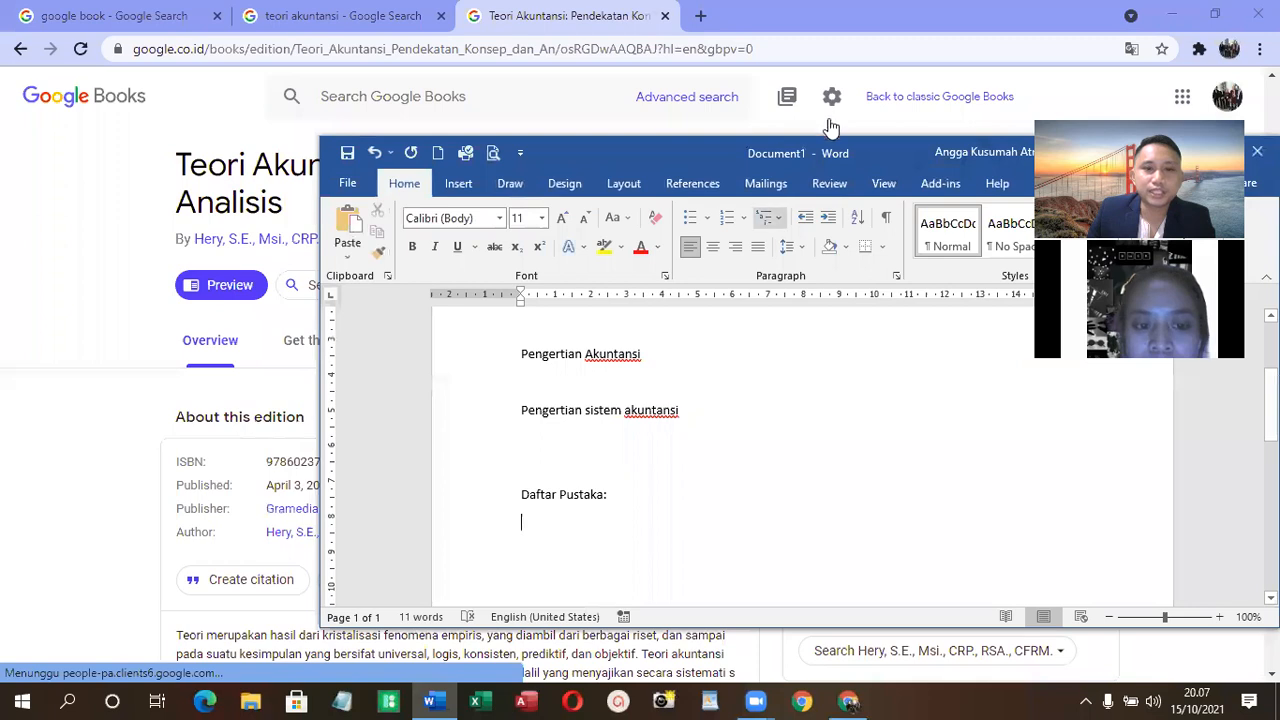
left_click_drag(695, 159, 960, 68)
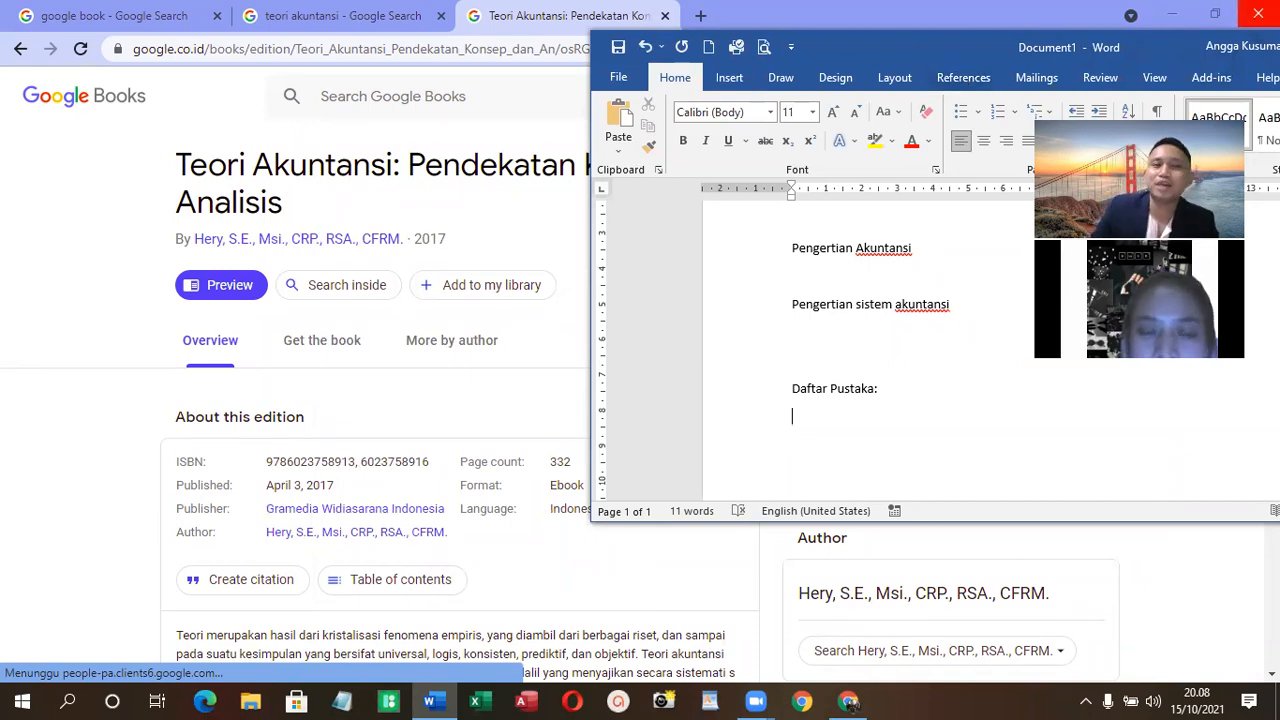
- Below "Daftar Pustaka:", enter the book author's name, the year 2017 and the title "Teori Akuntansi: Pendekatan Konsep dan Analisis."
type("ery. 2017.")
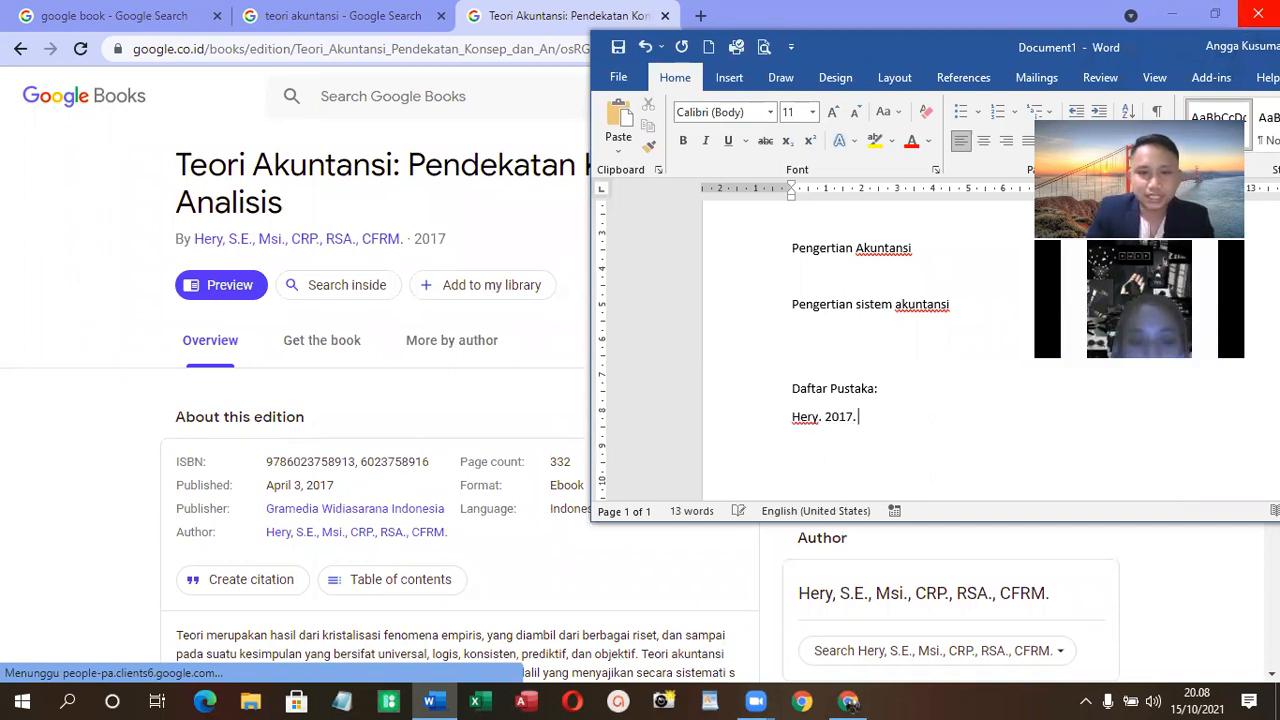
type(" Tero")
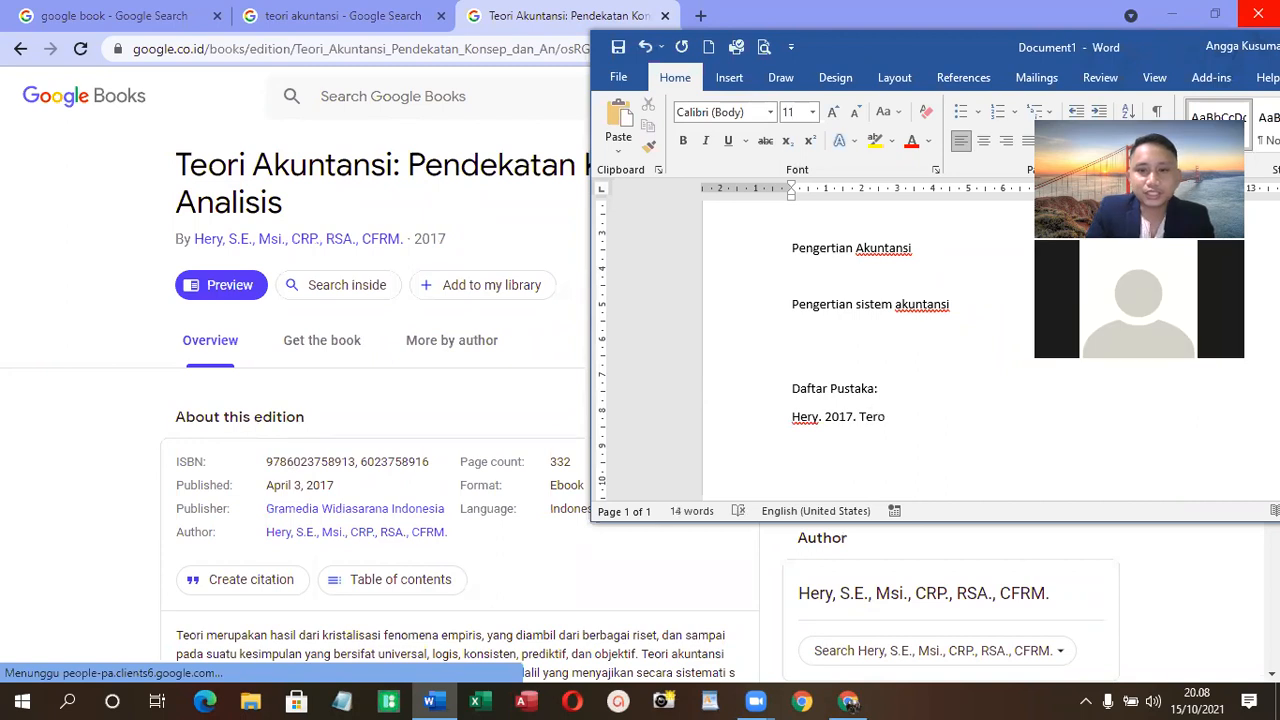
key("BackSpace")
key("BackSpace")
type("ori Ak")
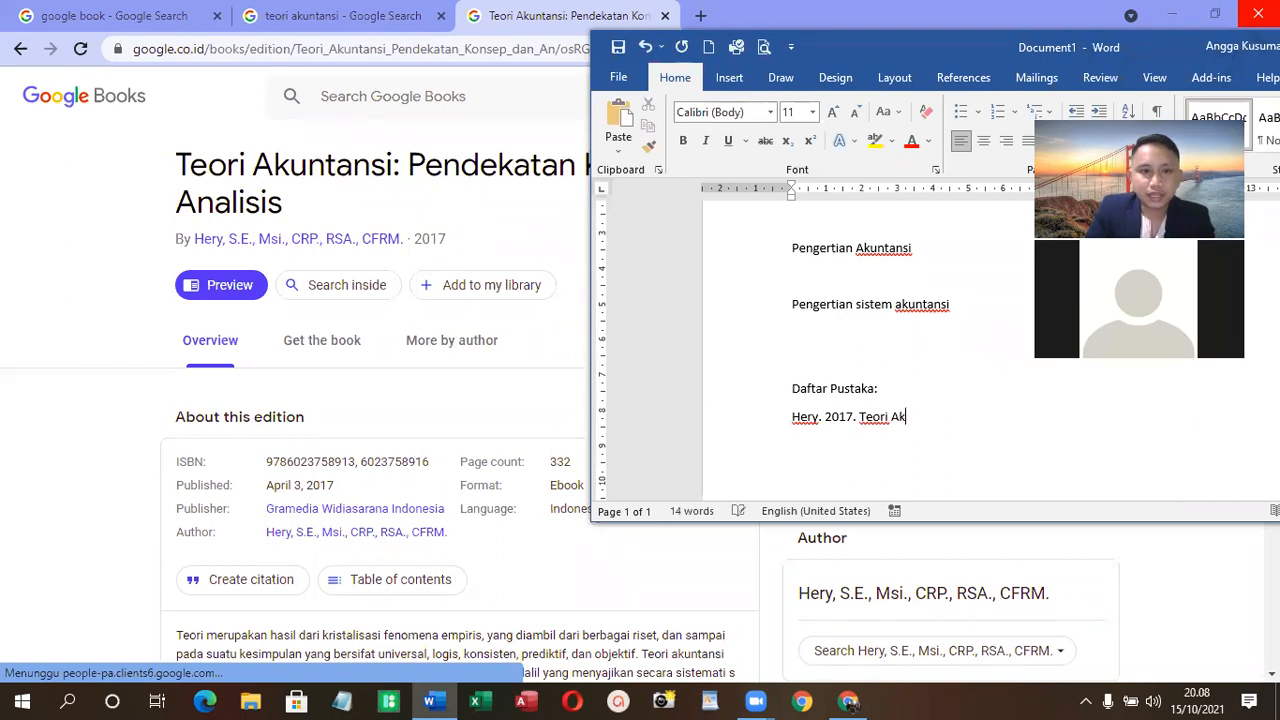
type("untansi")
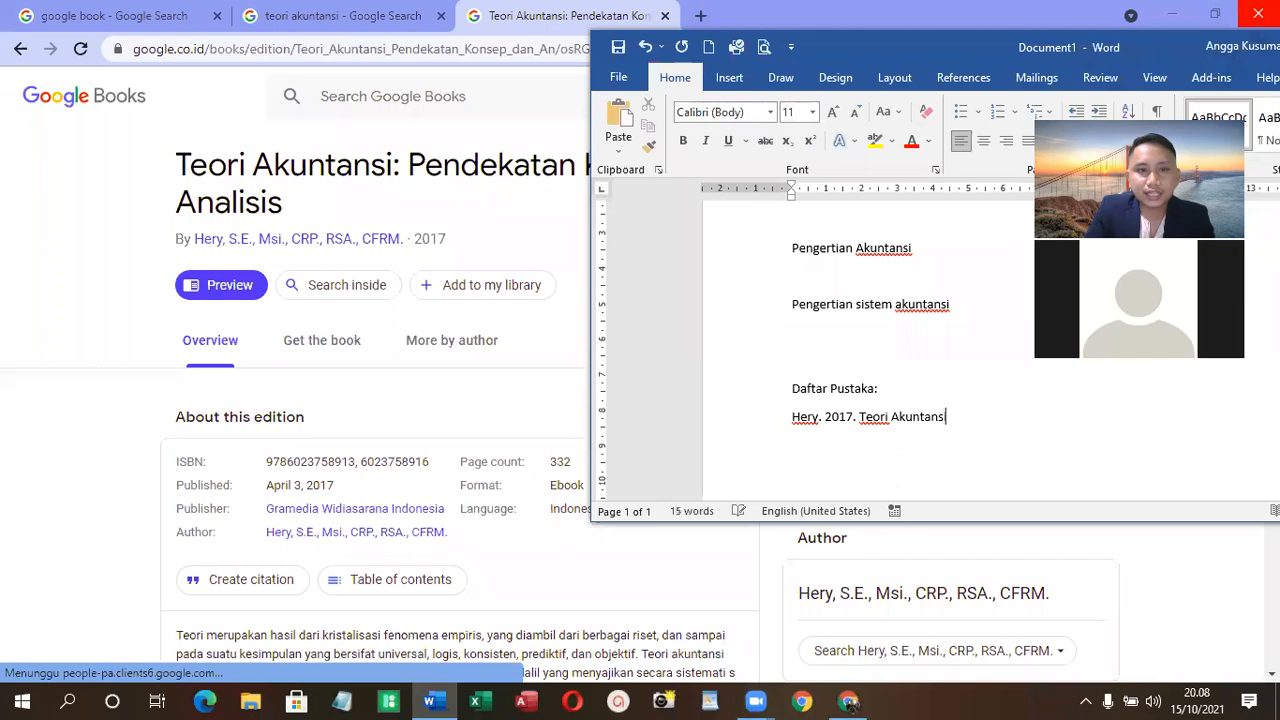
type(": Pendekatan")
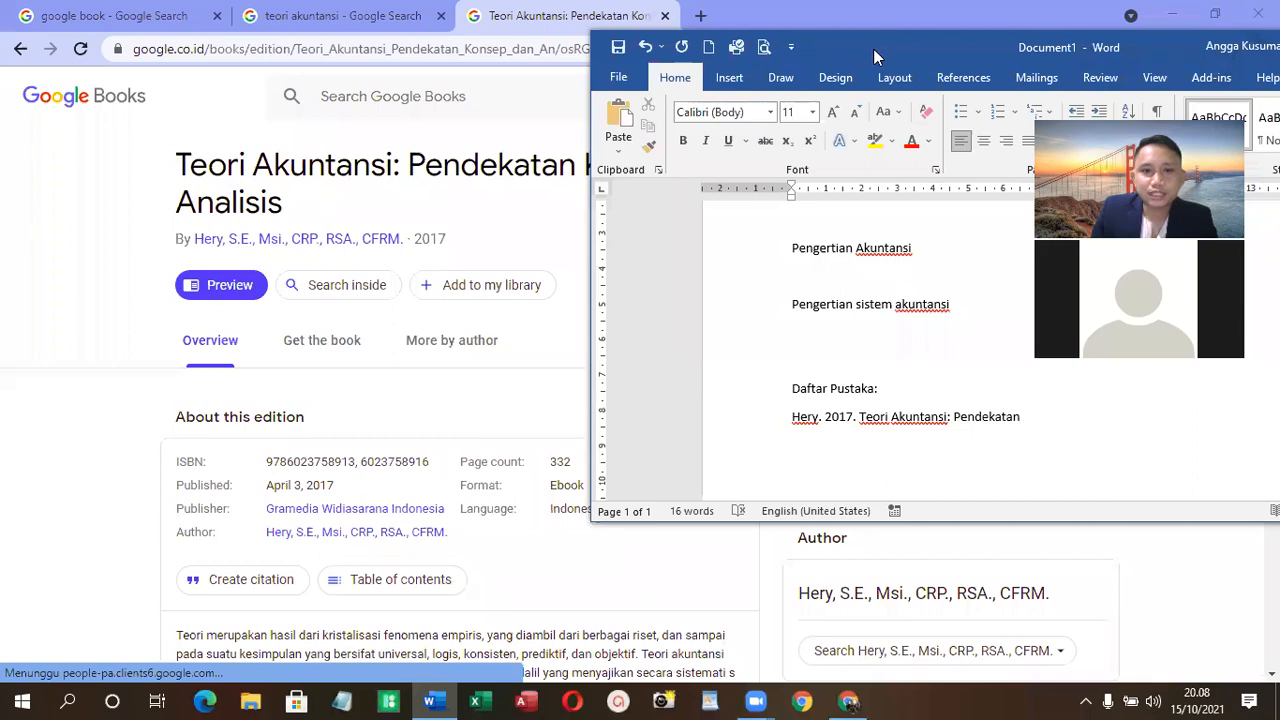
left_click_drag(873, 48, 517, 45)
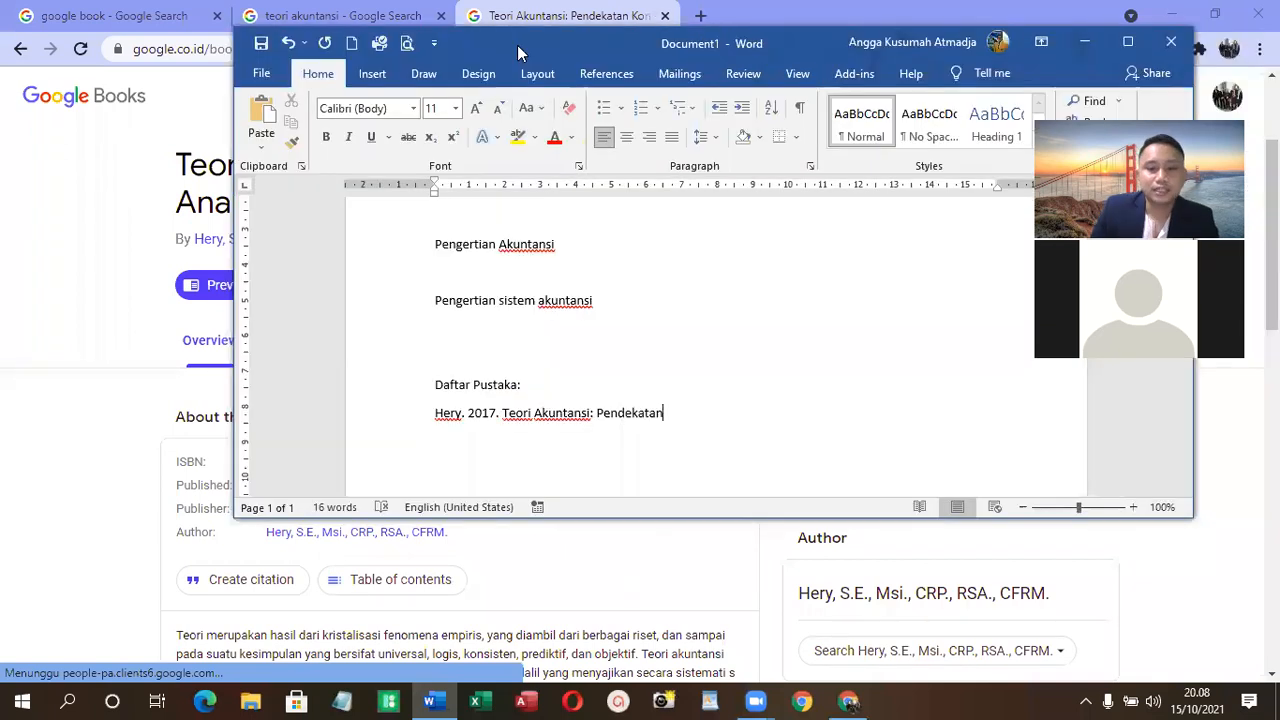
type("Konsep")
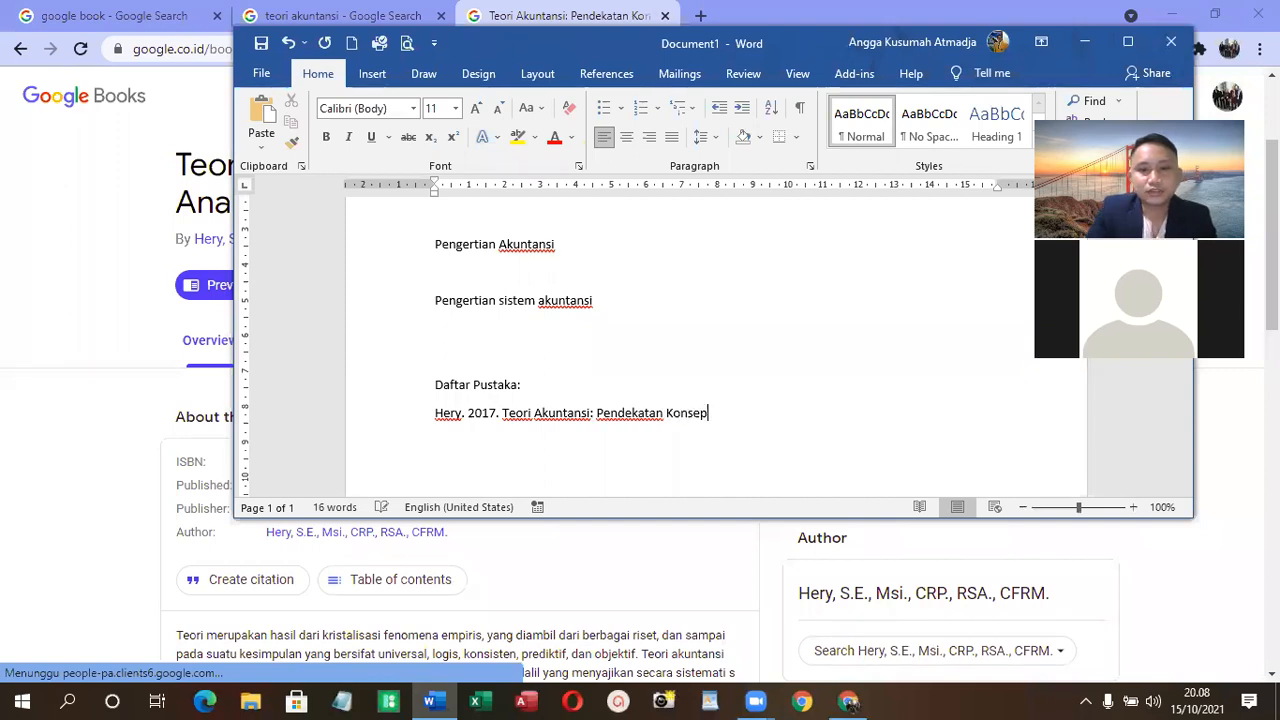
type(" dan Anali")
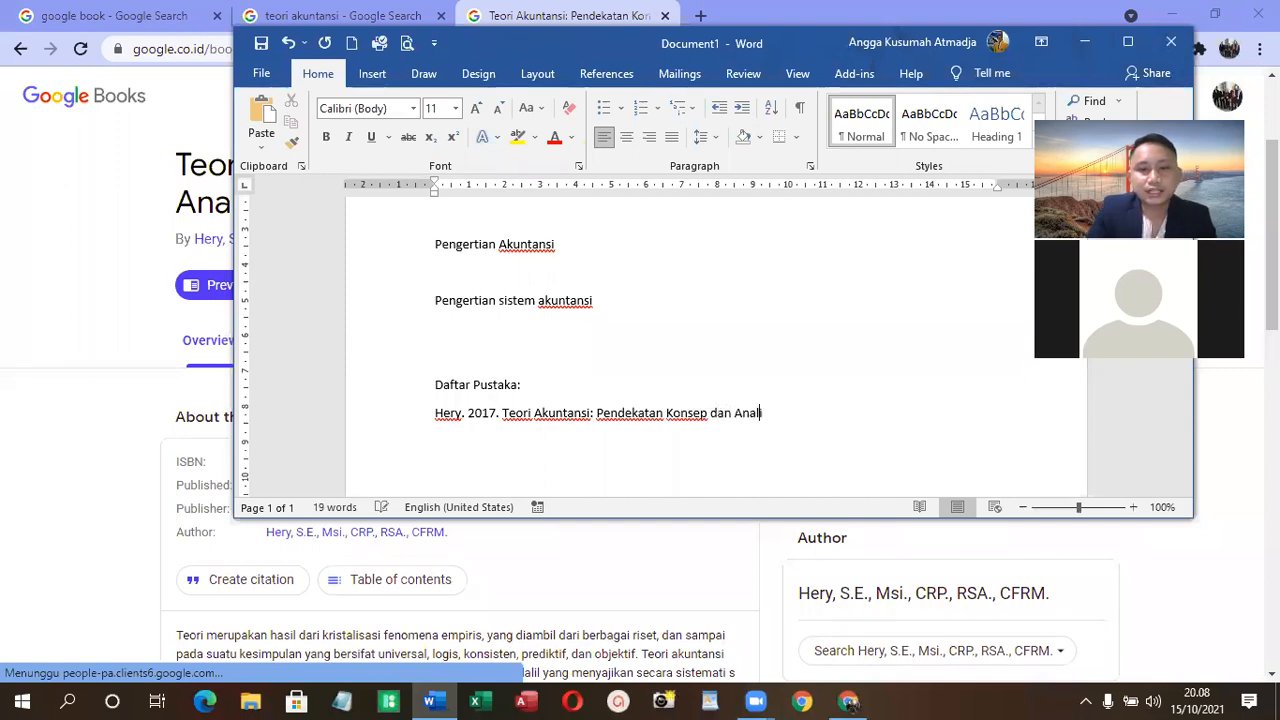
type("sis.")
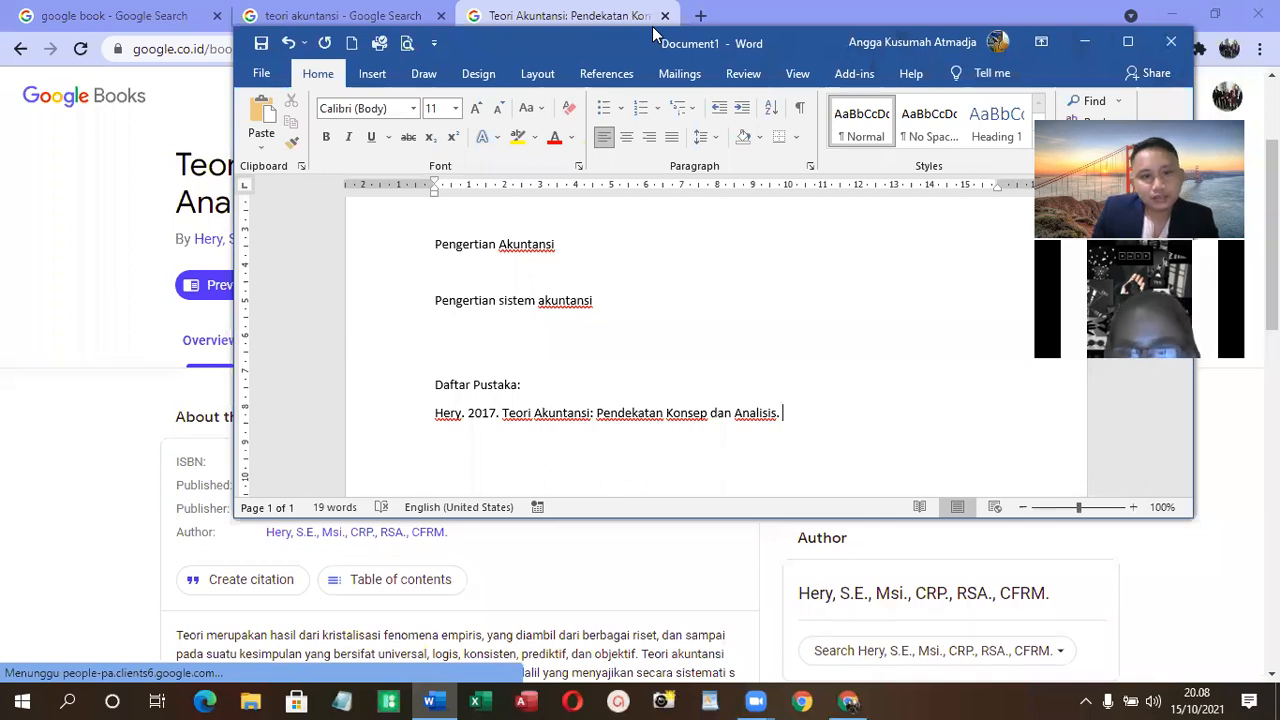
- Check the book page for publication details and complete the bibliography entry with "Gramedia : Jakarta"
left_click_drag(652, 34, 902, 70)
scroll(114, 486, "down", 4)
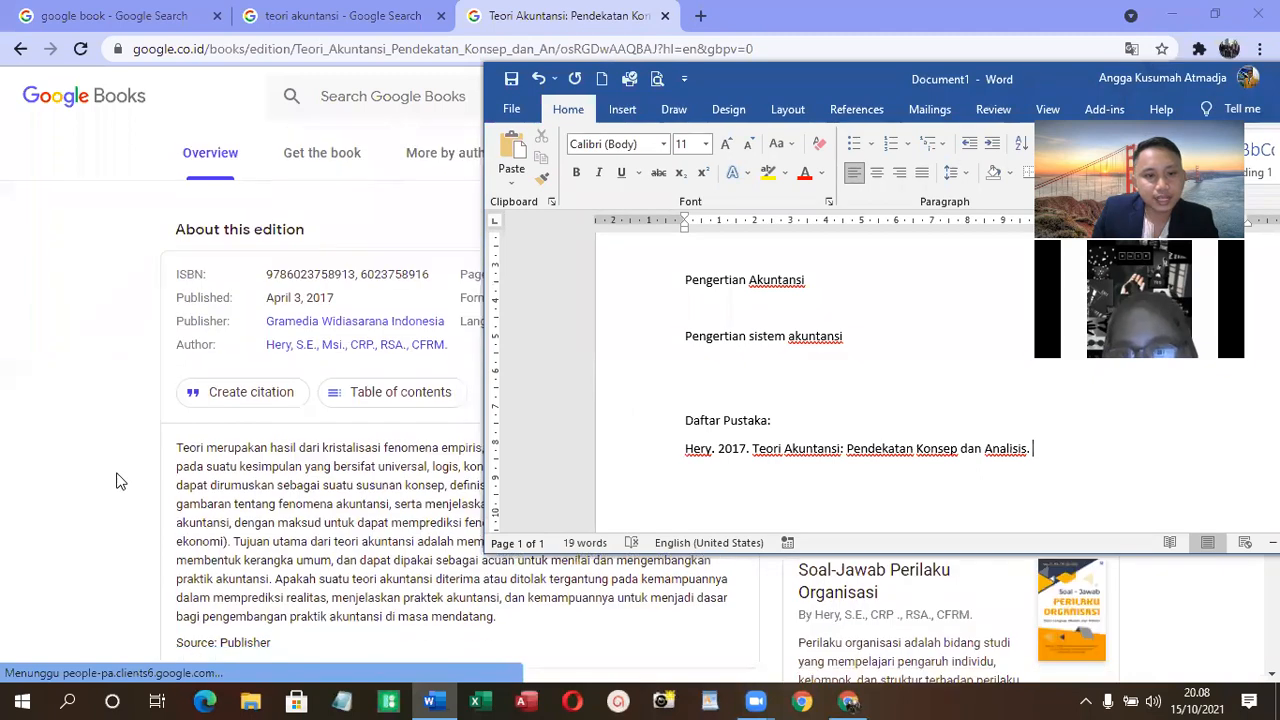
scroll(255, 468, "down", 4)
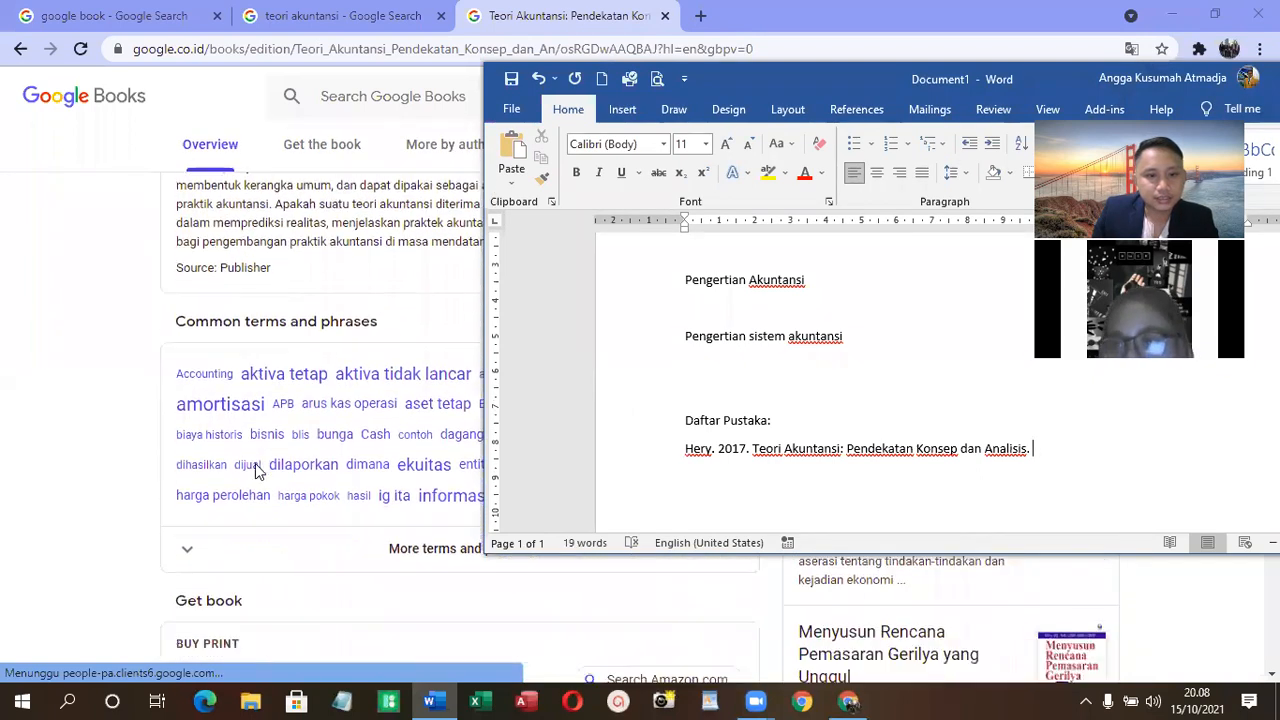
scroll(255, 463, "down", 3)
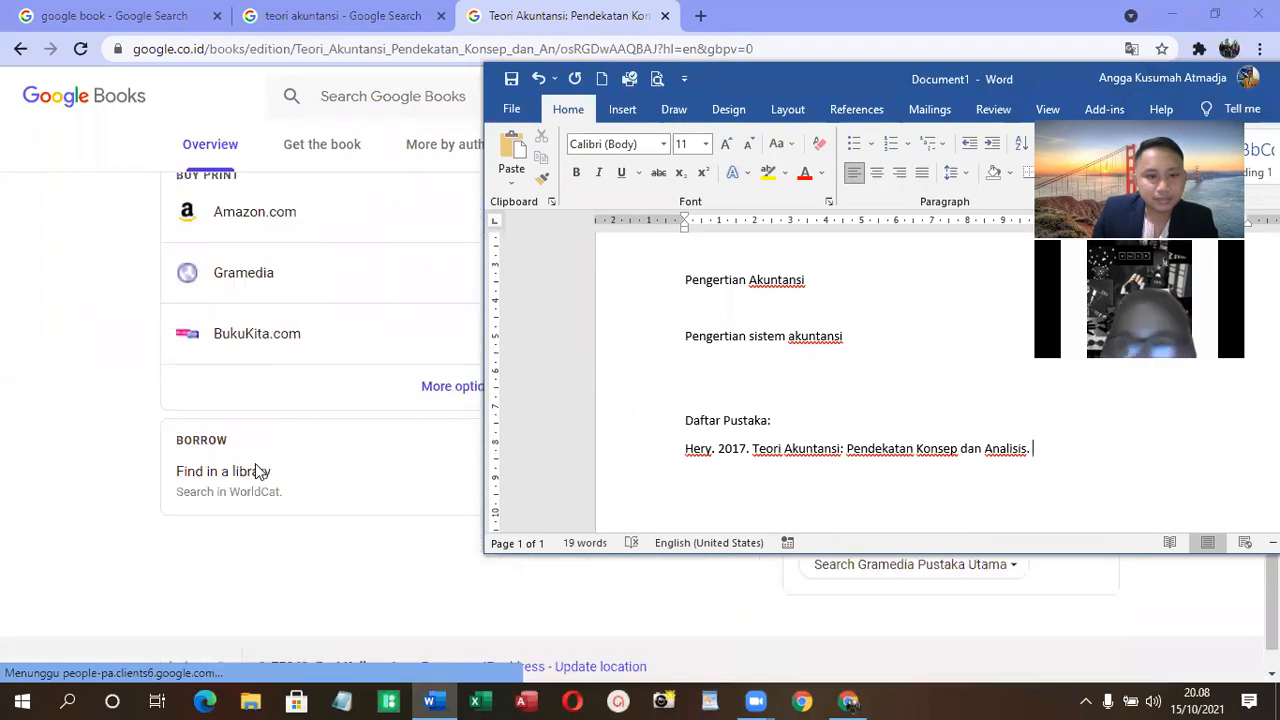
scroll(255, 463, "up", 10)
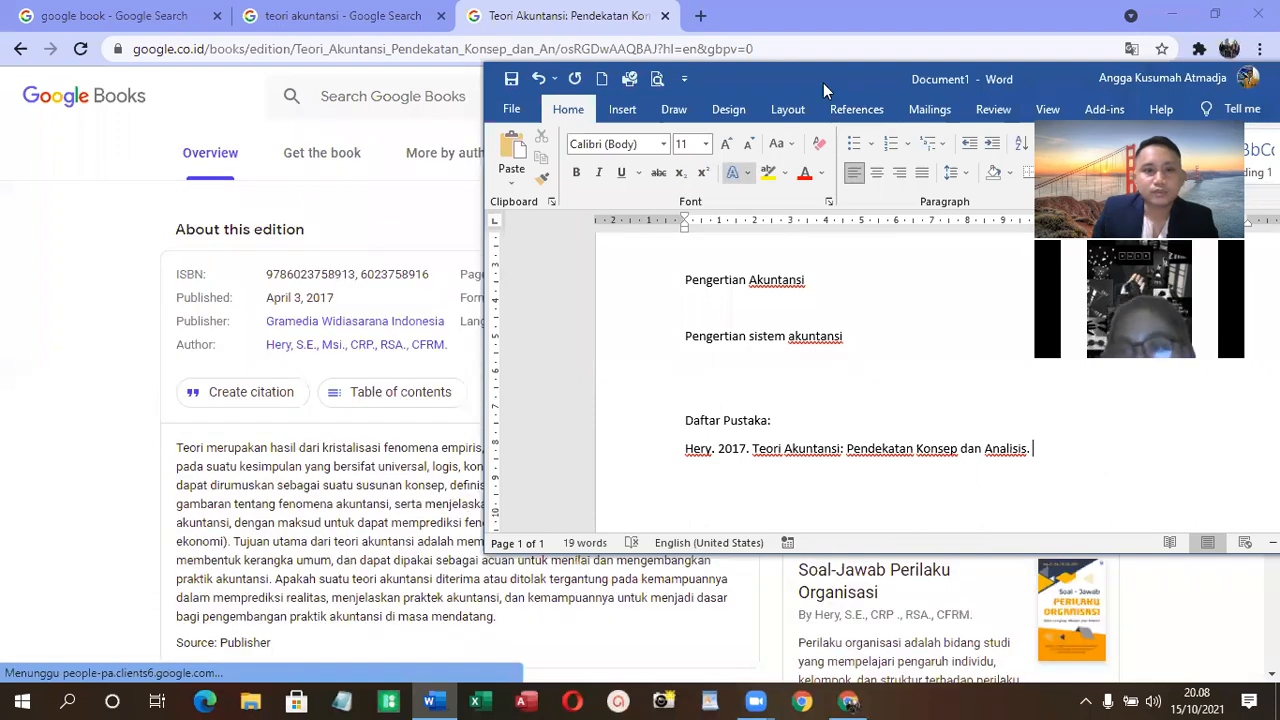
left_click_drag(823, 83, 321, 89)
type("Gramedia")
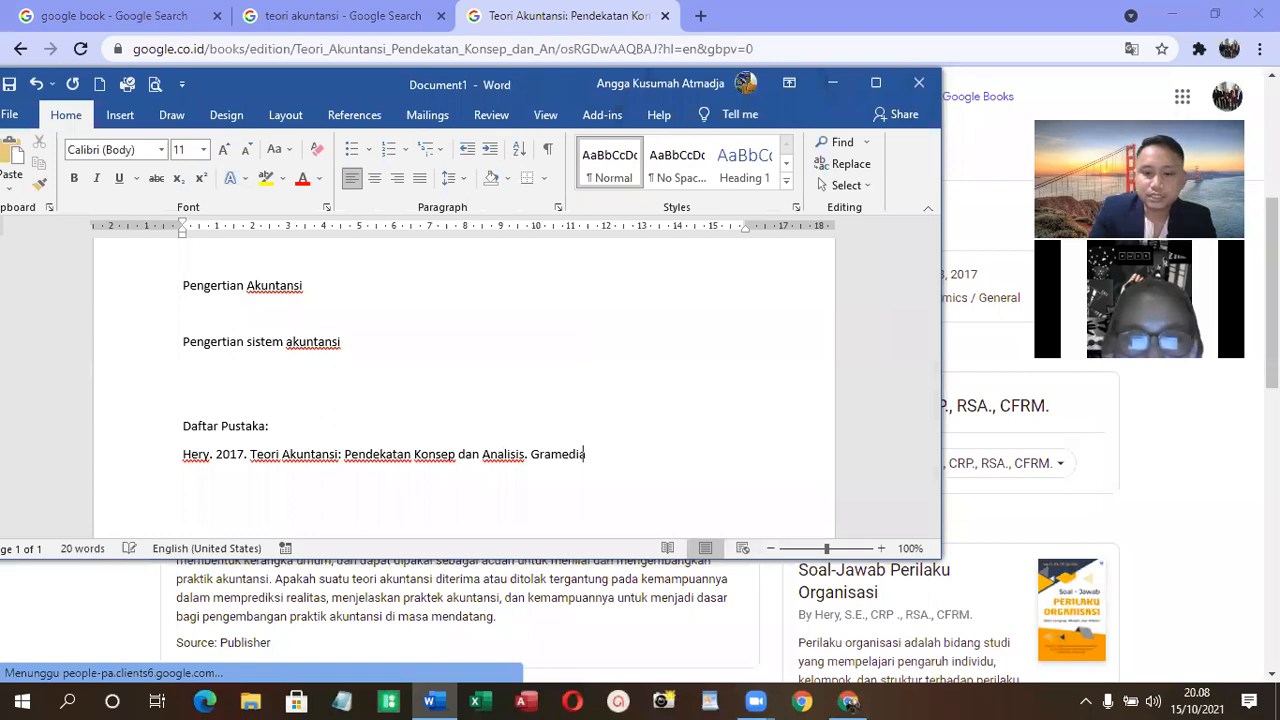
type(" : Jakarta")
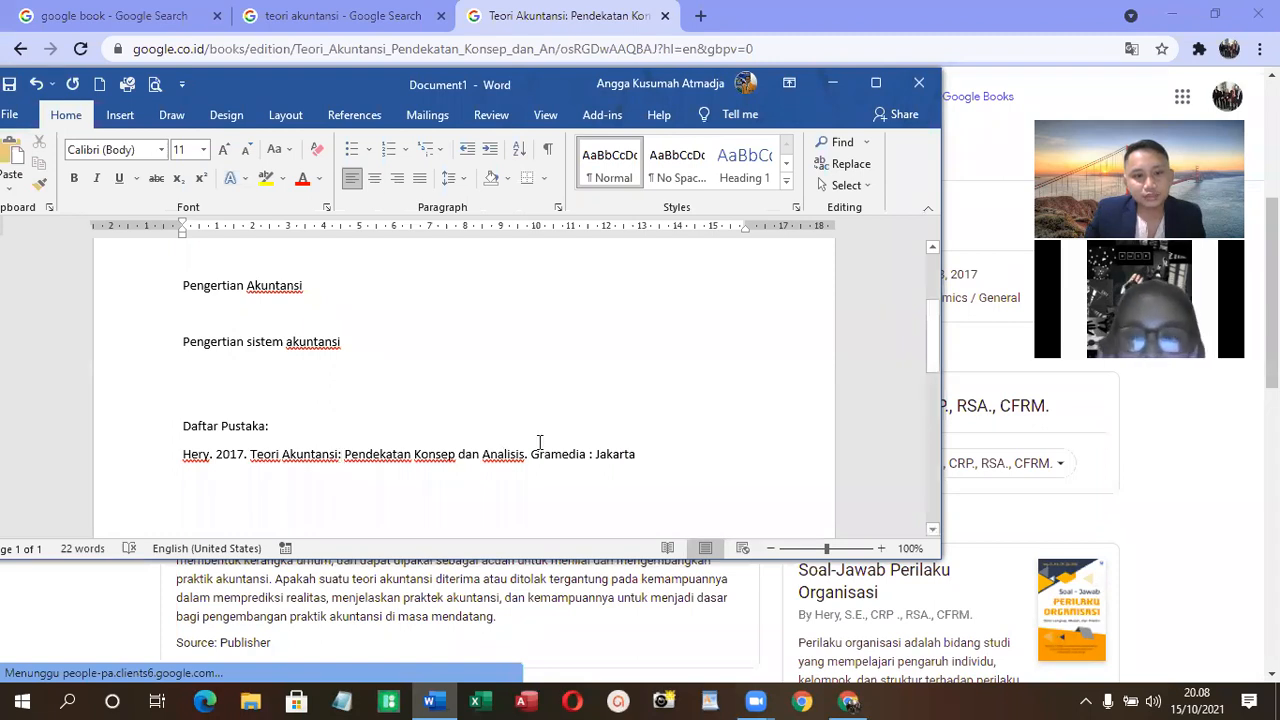
- Italicize the book title "Teori Akuntansi: Pendekatan Konsep dan Analisis" in the bibliography entry
left_click_drag(537, 437, 517, 452)
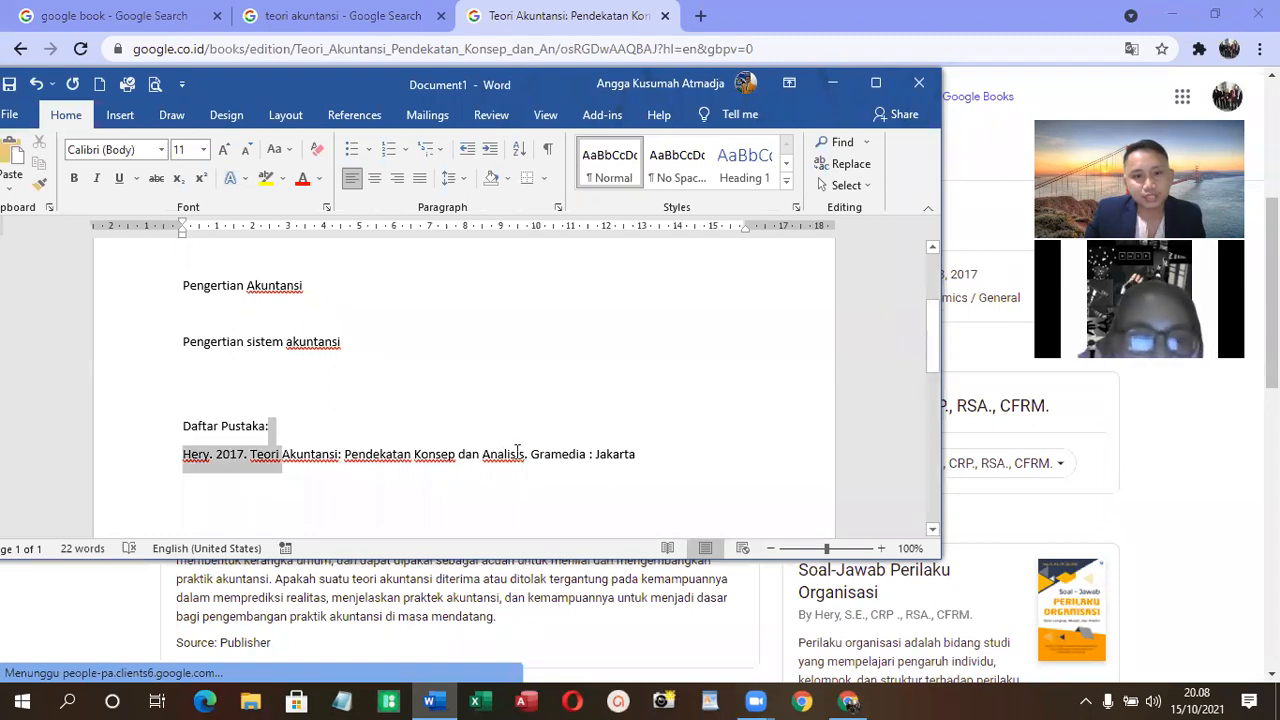
left_click(96, 178)
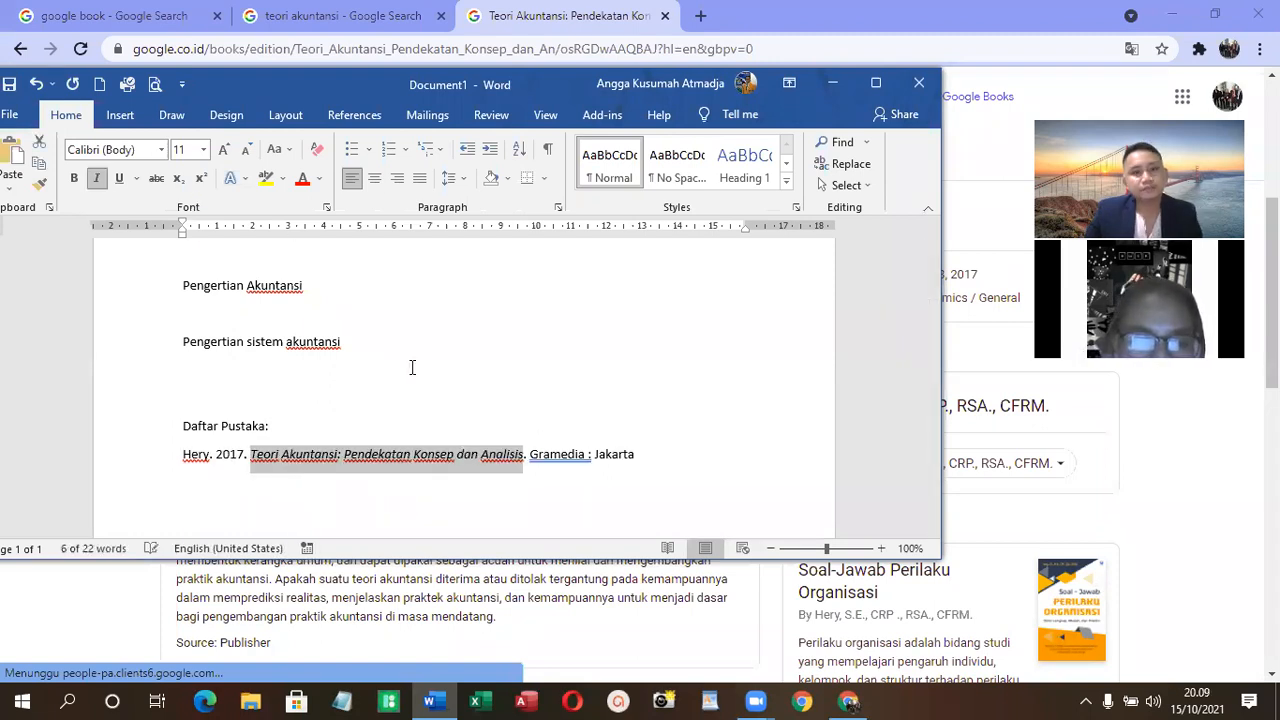
left_click(537, 363)
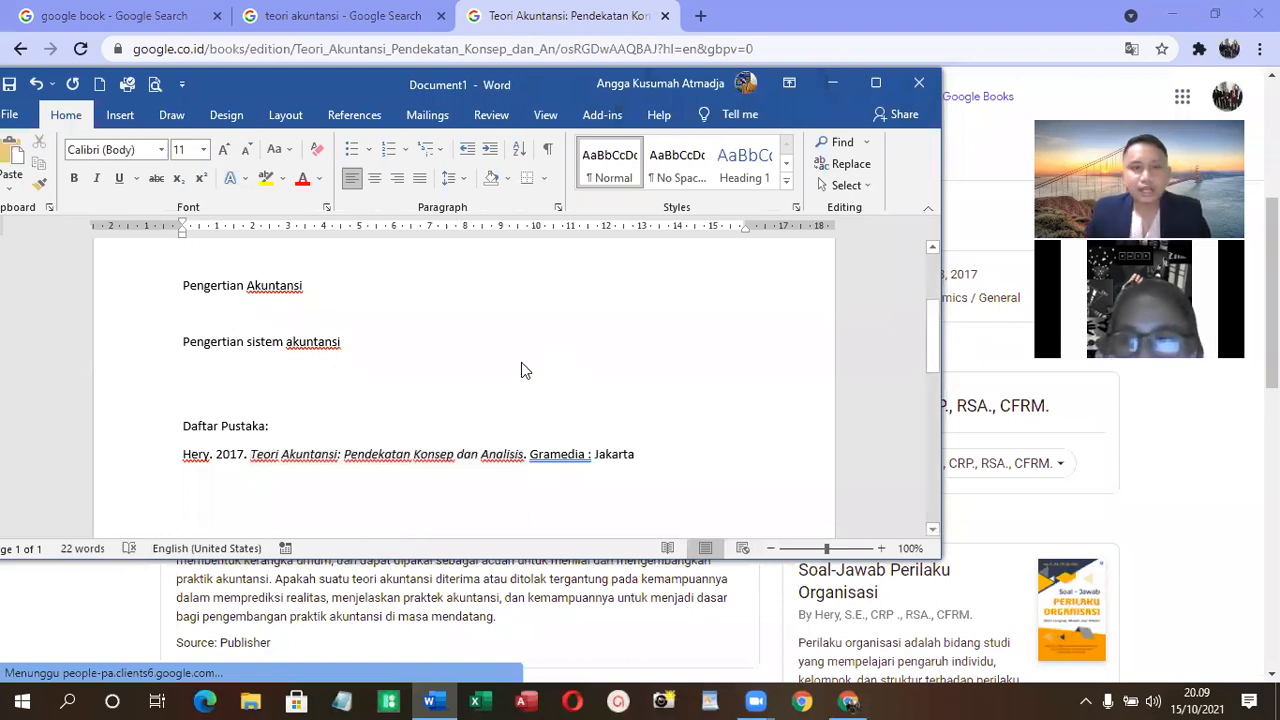
- Switch to Chrome and search Google for "pengertian akuntansi jurnal" in place of the book page
key("alt+Tab")
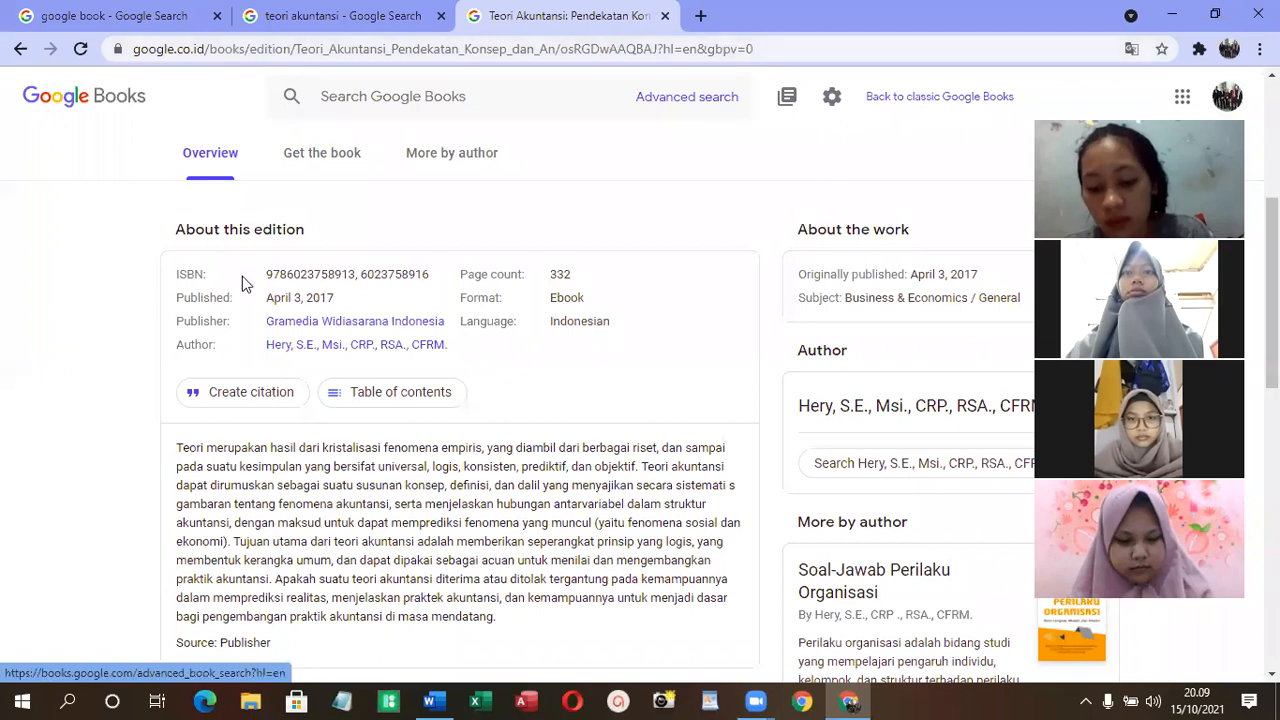
left_click_drag(842, 48, 9, 208)
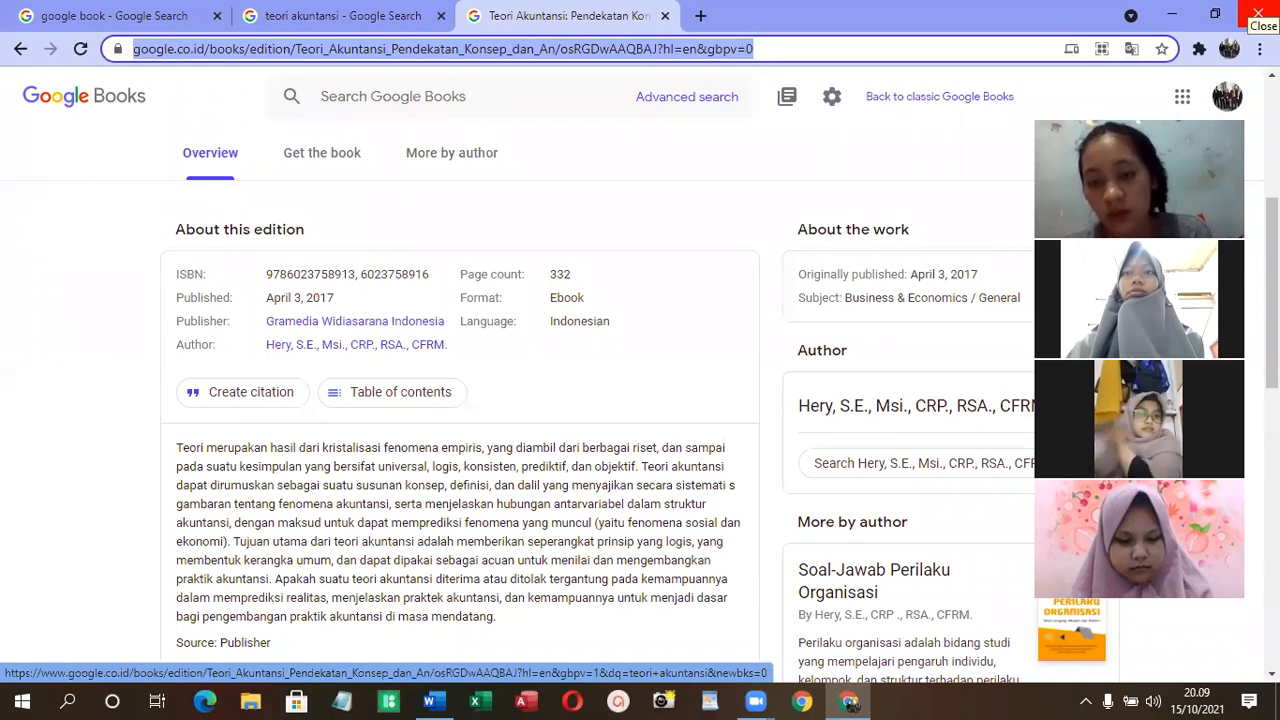
type("pengeer")
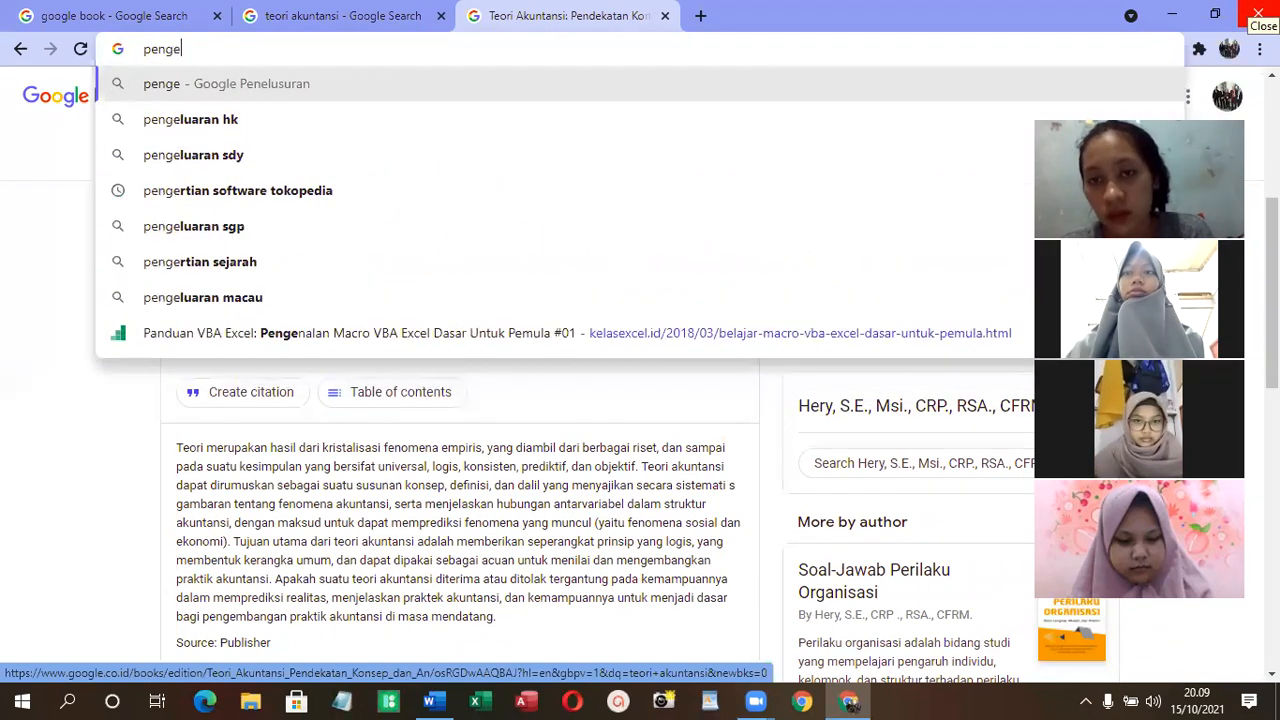
key("BackSpace")
key("BackSpace")
key("BackSpace")
type("ertian akuna")
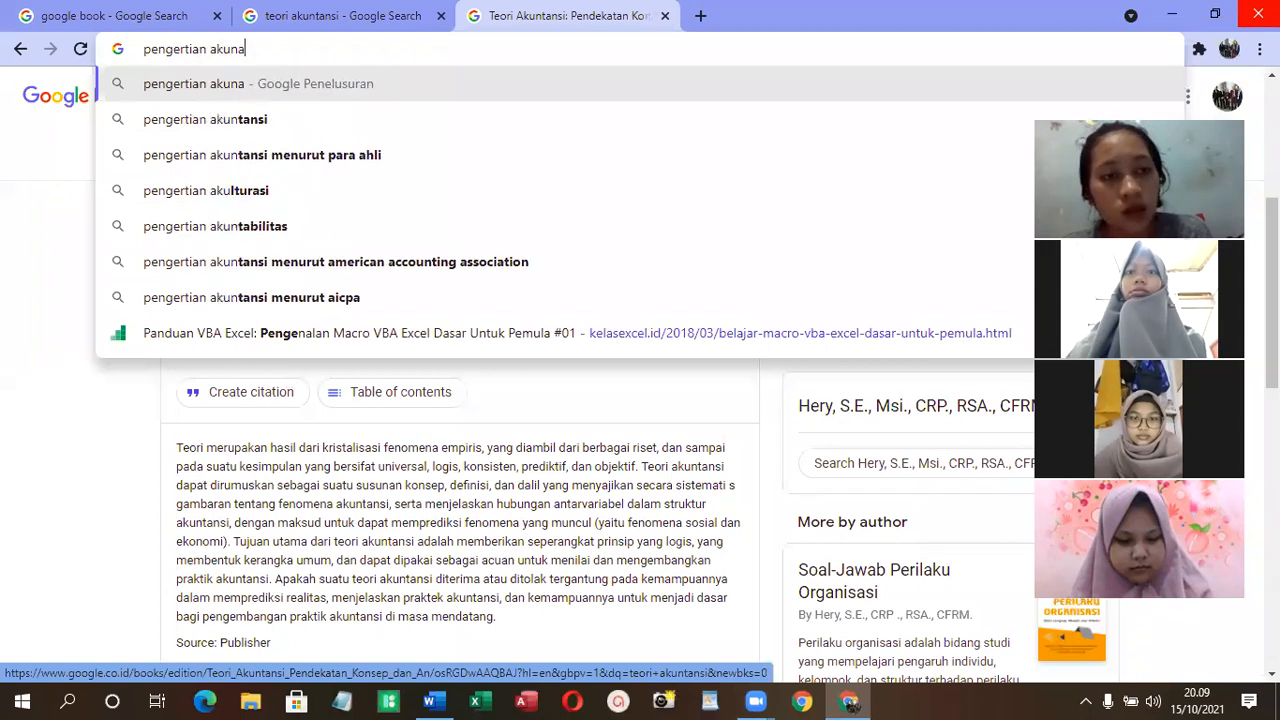
key("BackSpace")
type("tansi jurnal")
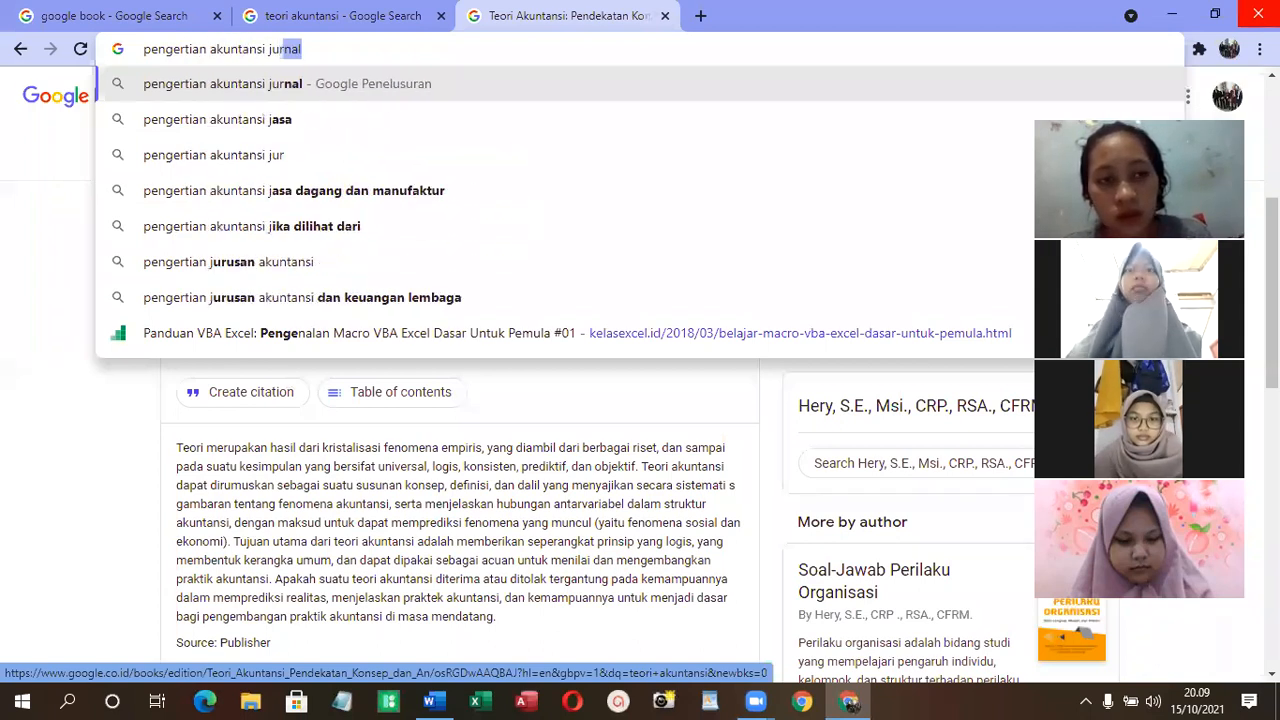
key("Return")
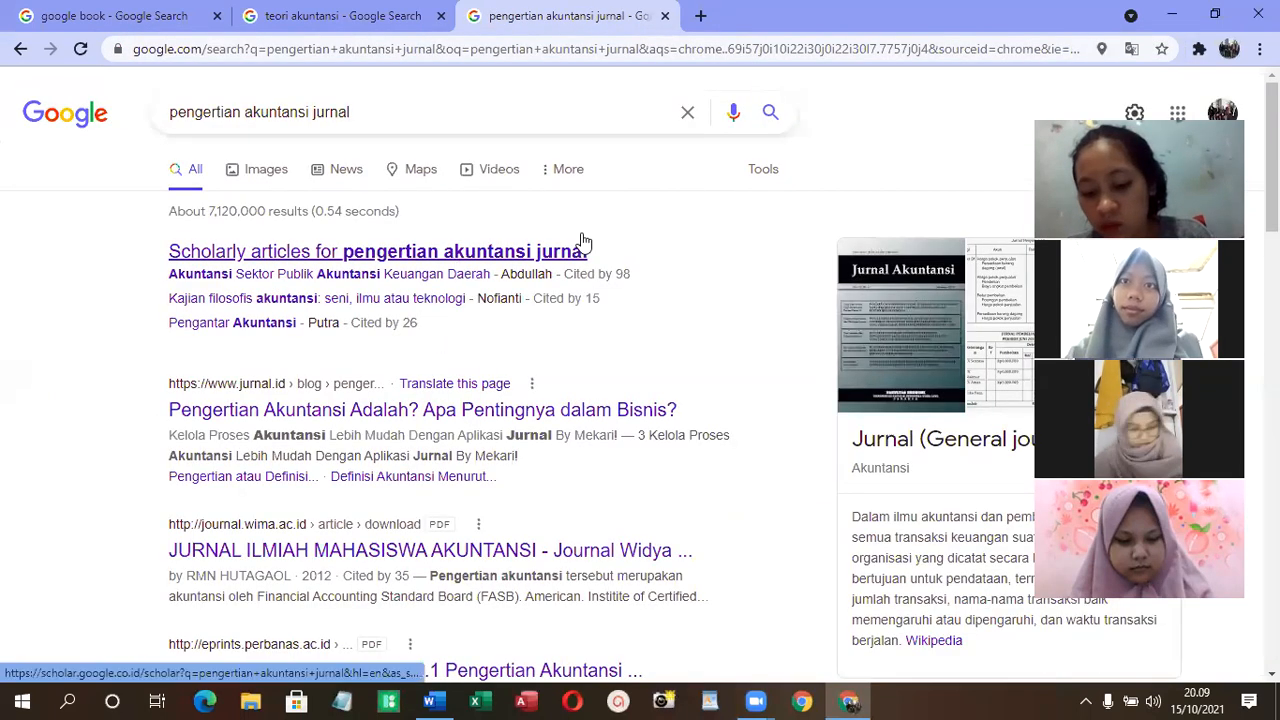
- Download the jurnal.ugm.ac.id PDF "Jurnal Ekonomi dan Bisnis Indonesia Vol 14 No.1 Tahun 1999" from the search results
scroll(350, 562, "down", 1)
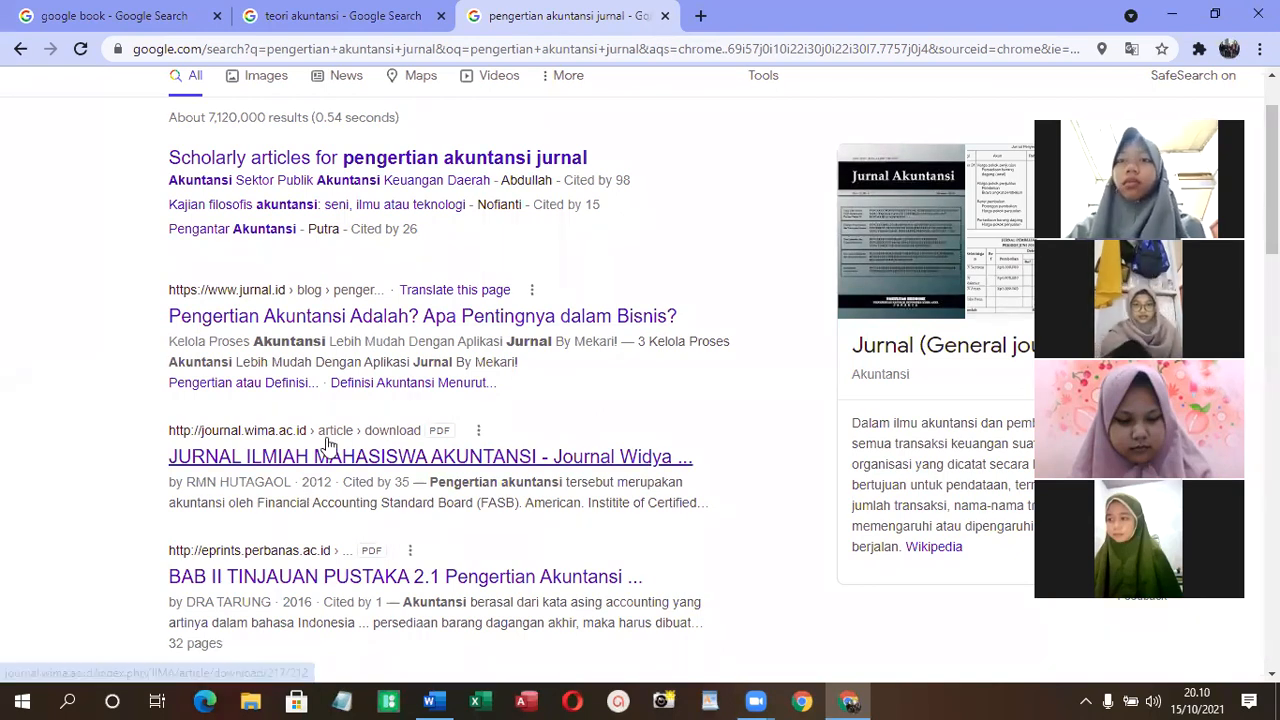
scroll(426, 325, "down", 1)
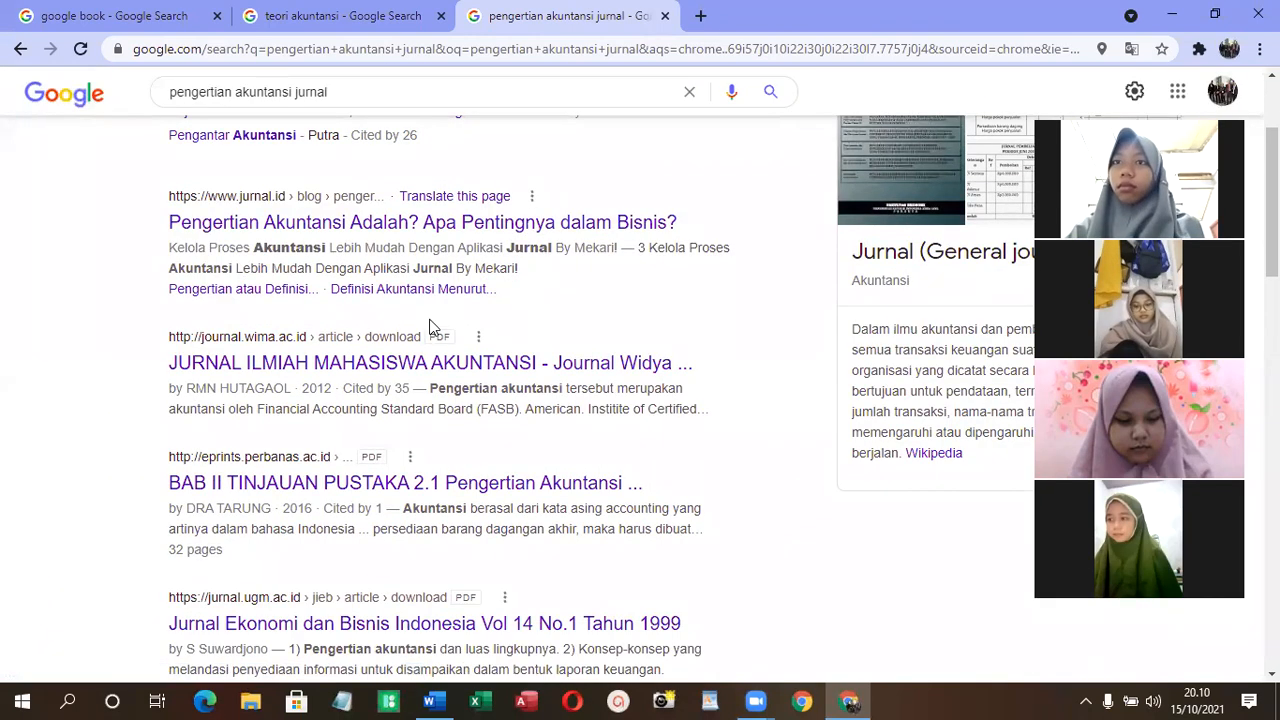
scroll(415, 472, "down", 1)
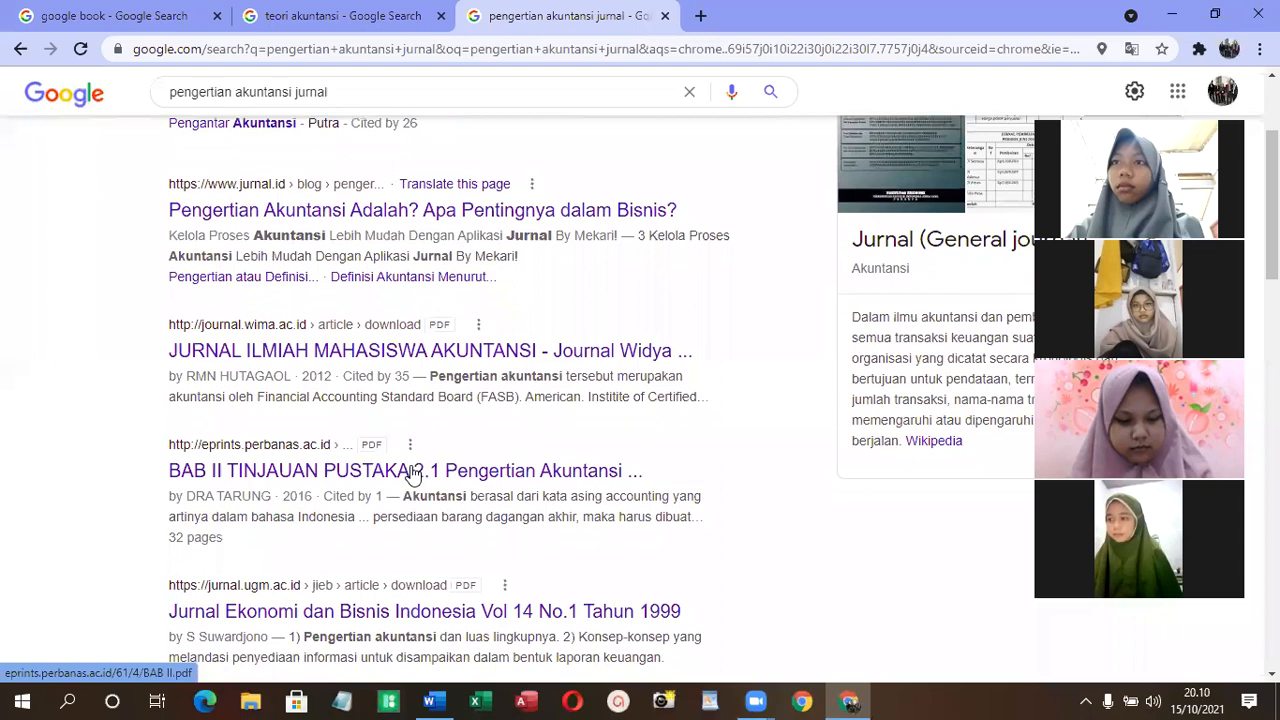
scroll(415, 472, "down", 4)
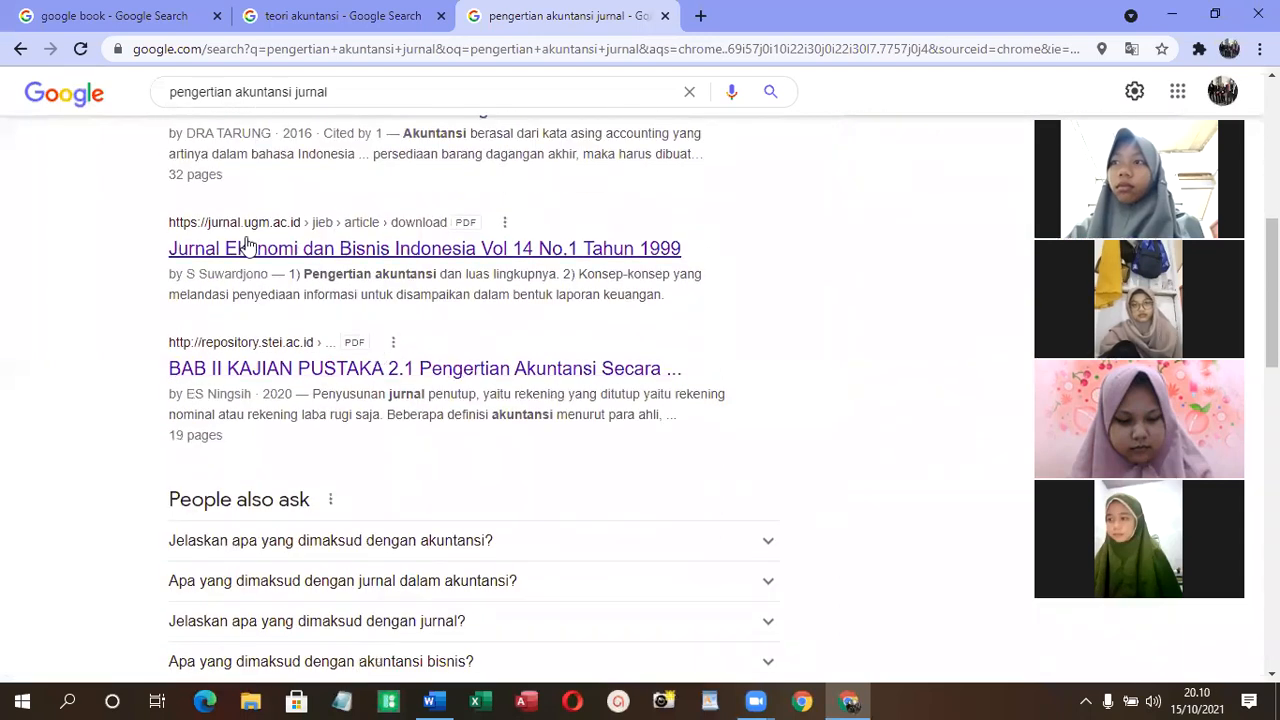
right_click(247, 250)
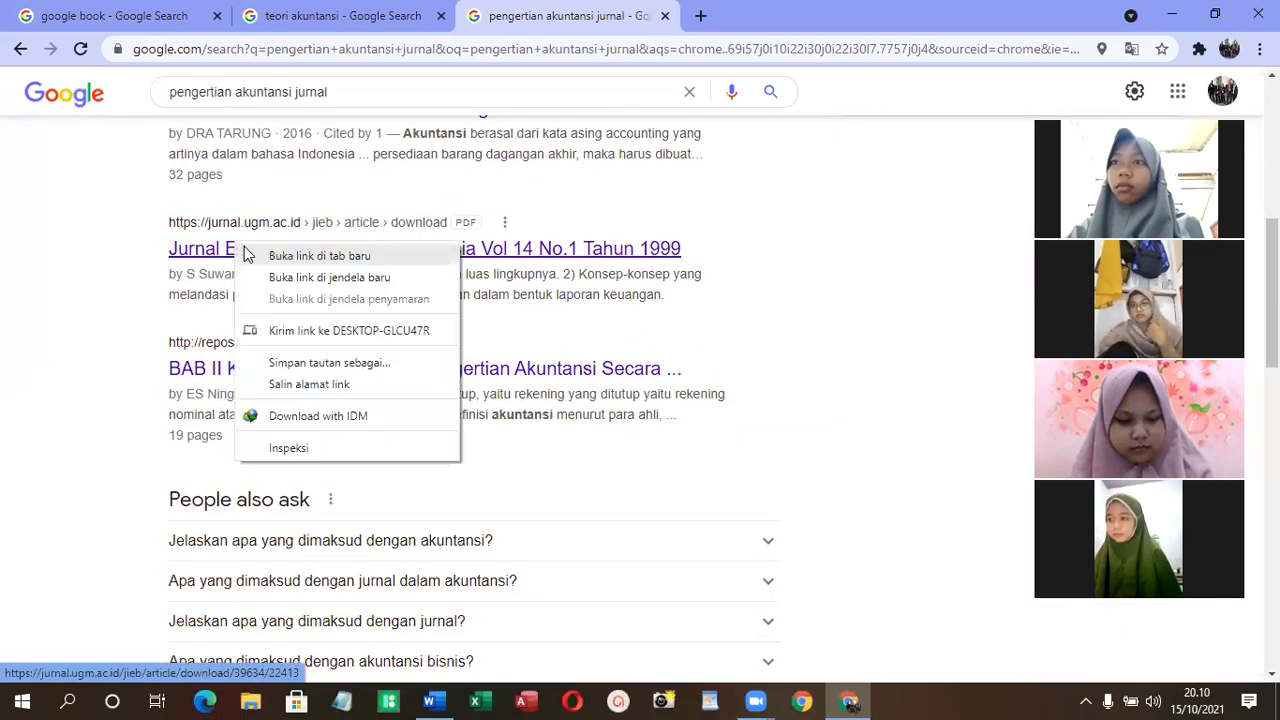
left_click(247, 256)
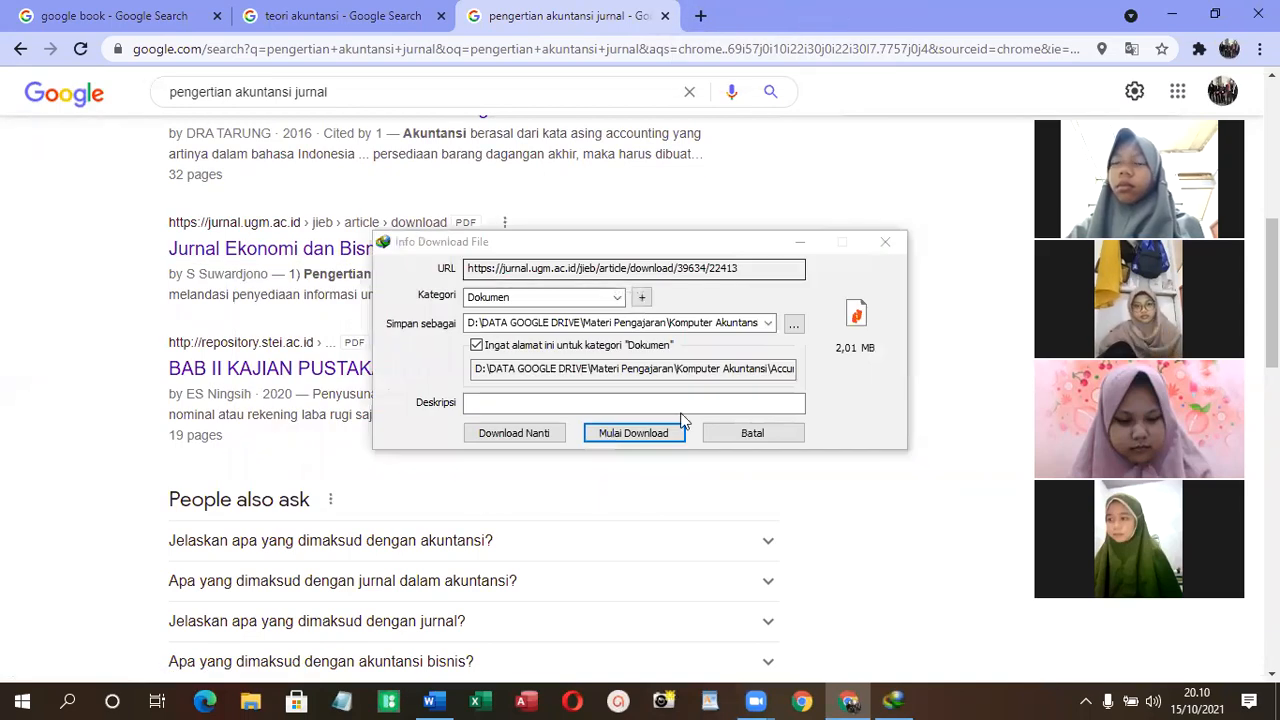
left_click(645, 436)
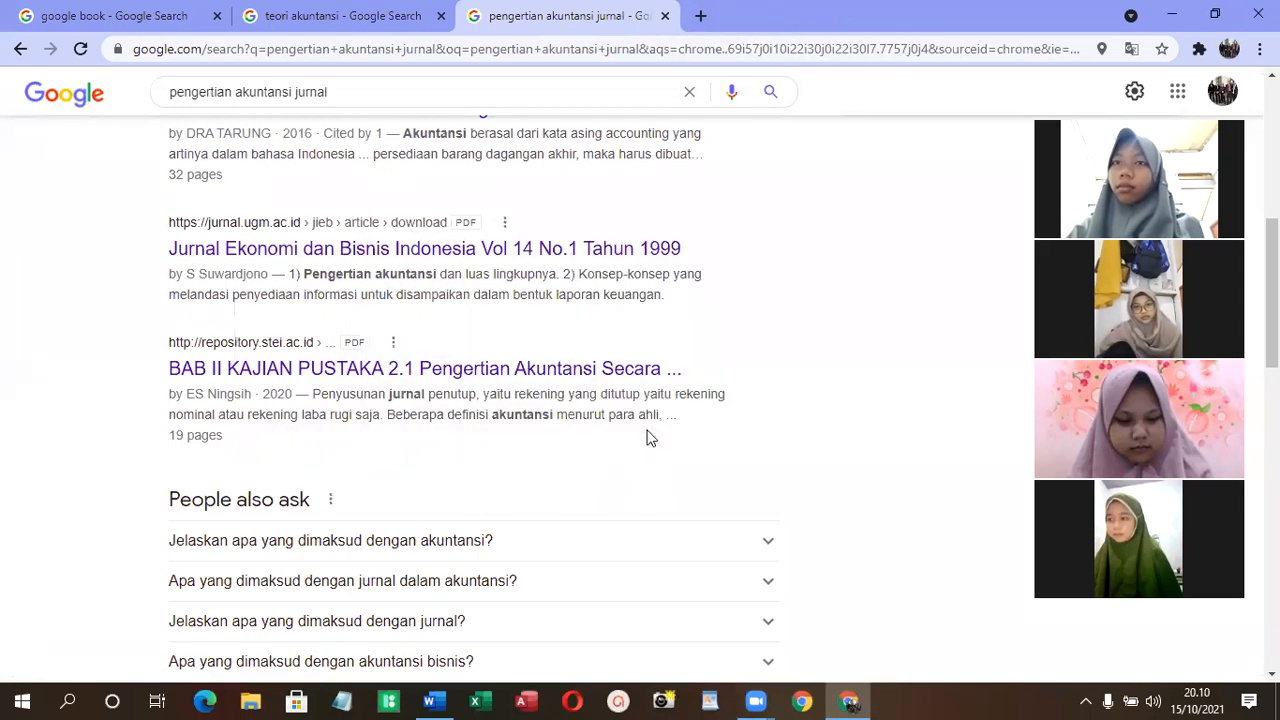
- Open the downloaded file 1577-3337-1-SM.pdf from Internet Download Manager's list and close the download manager
left_click(1086, 700)
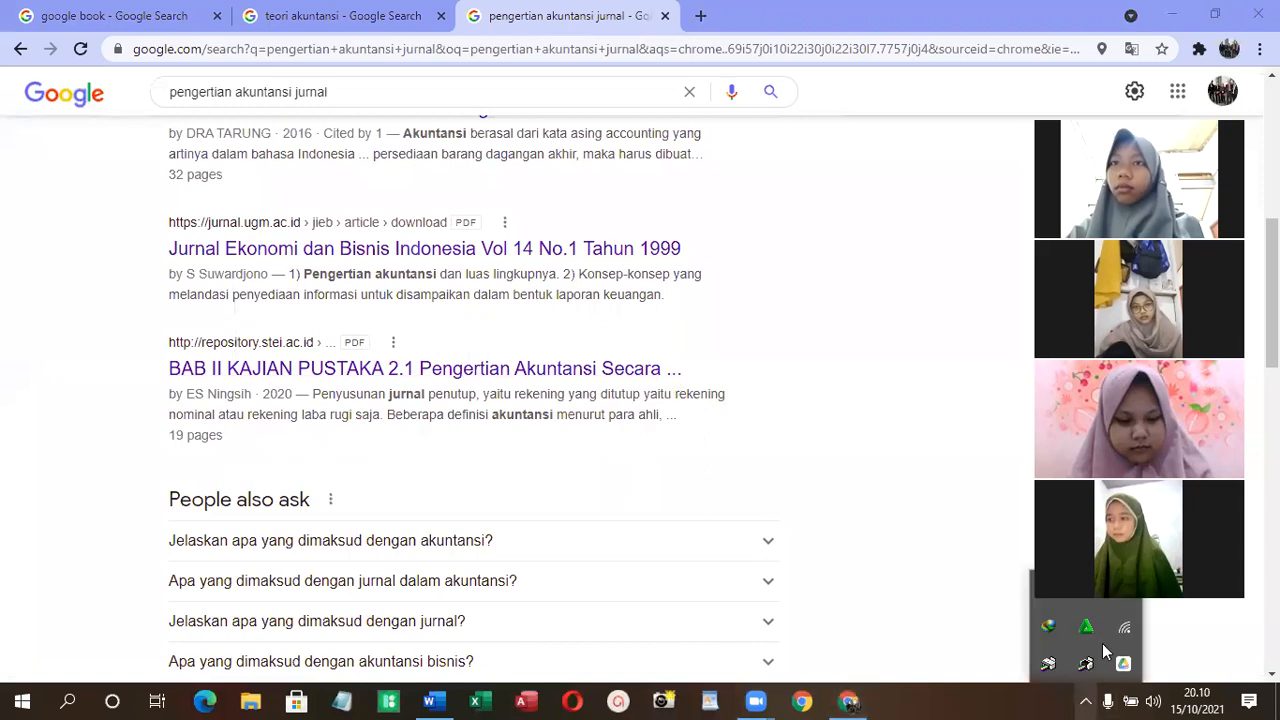
double_click(1045, 628)
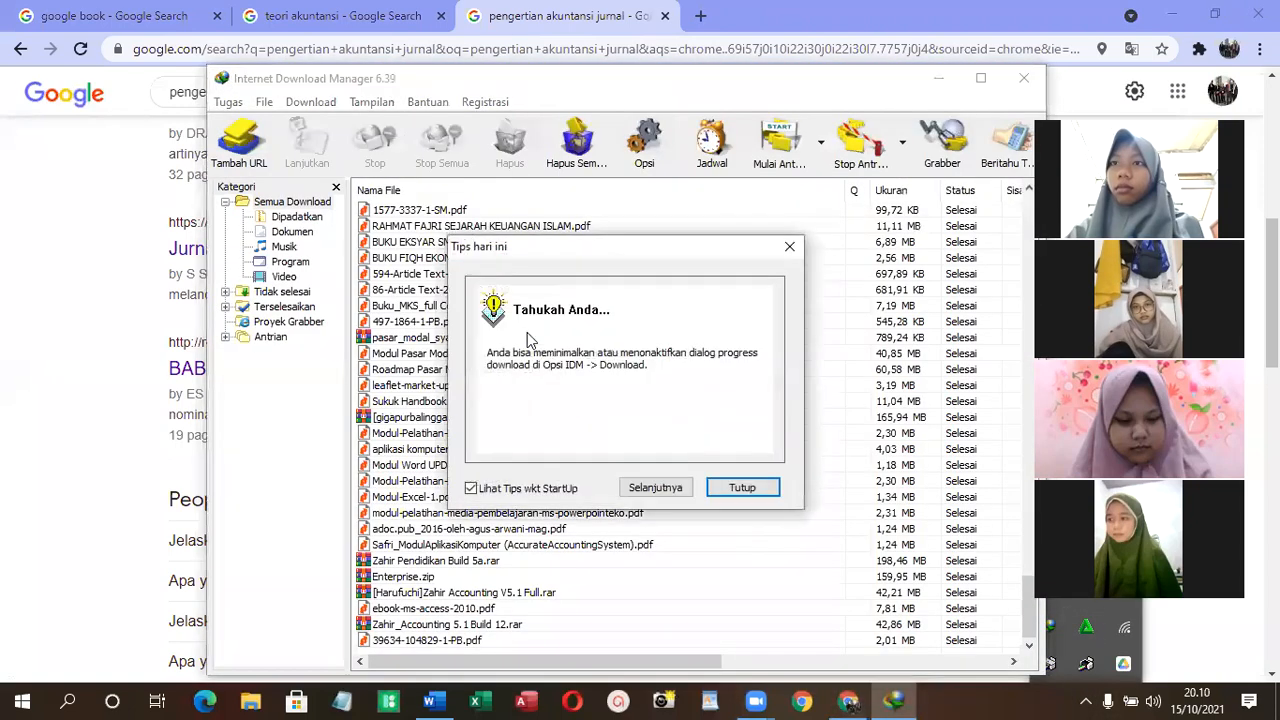
left_click(742, 488)
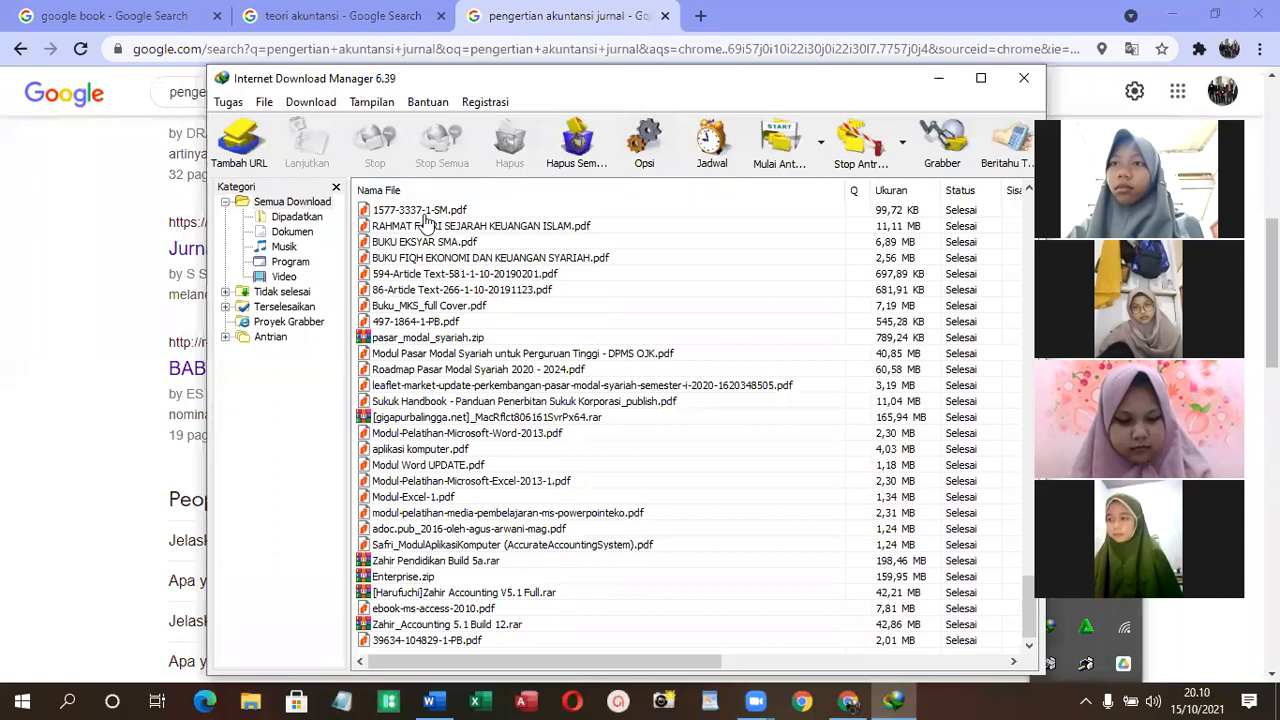
left_click(425, 213)
right_click(425, 213)
left_click(440, 218)
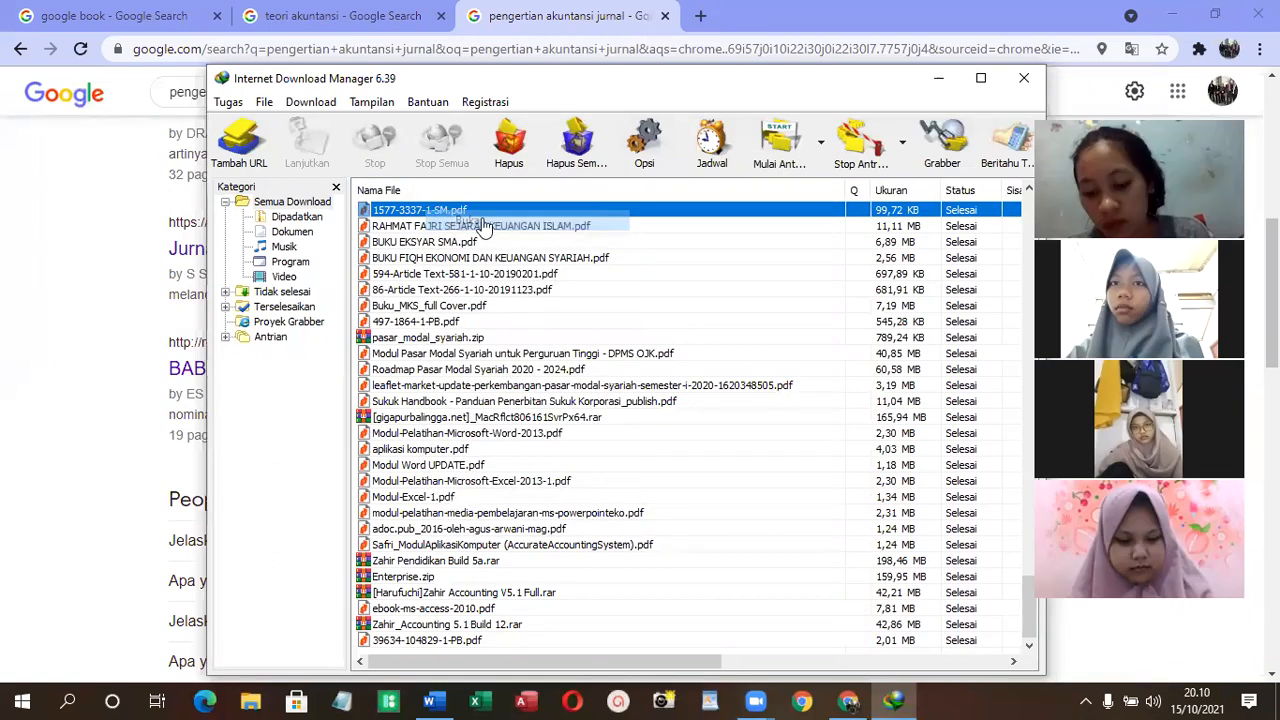
left_click(1020, 82)
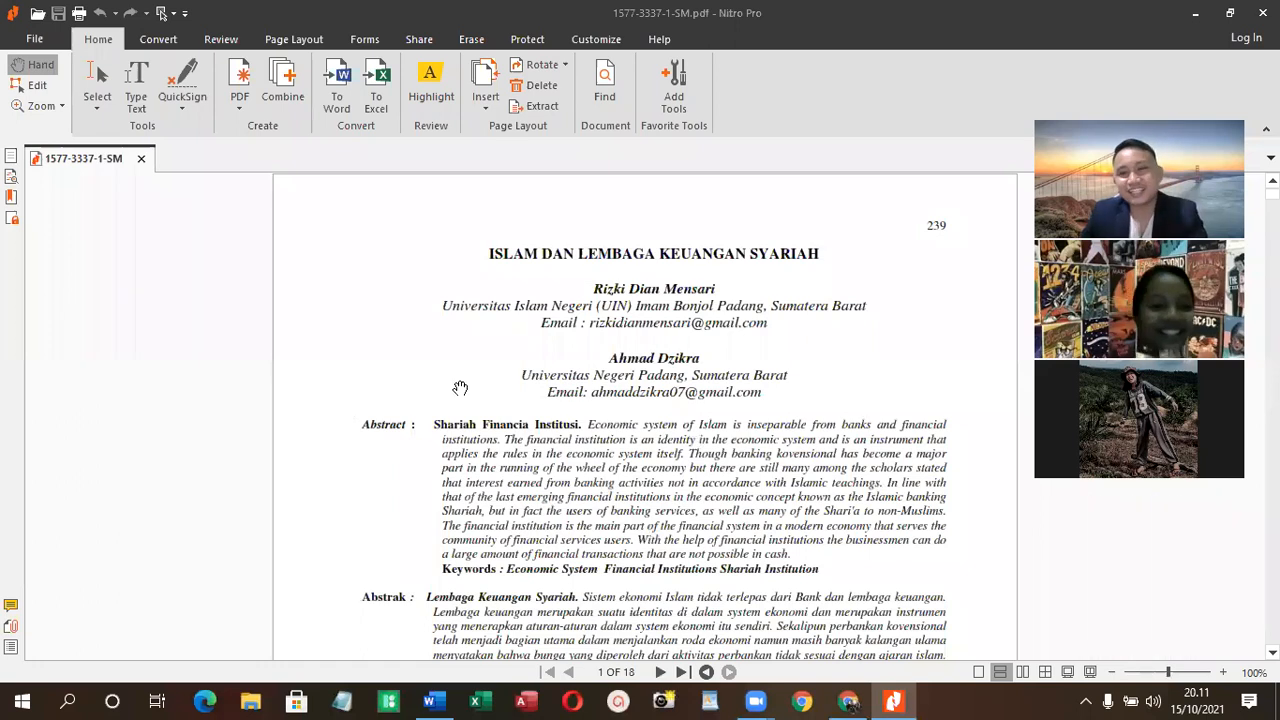
- Read through the article "Islam dan Lembaga Keuangan Syariah", examining its abstract, sections, footnotes and journal details, and close the PDF
scroll(750, 340, "down", 1)
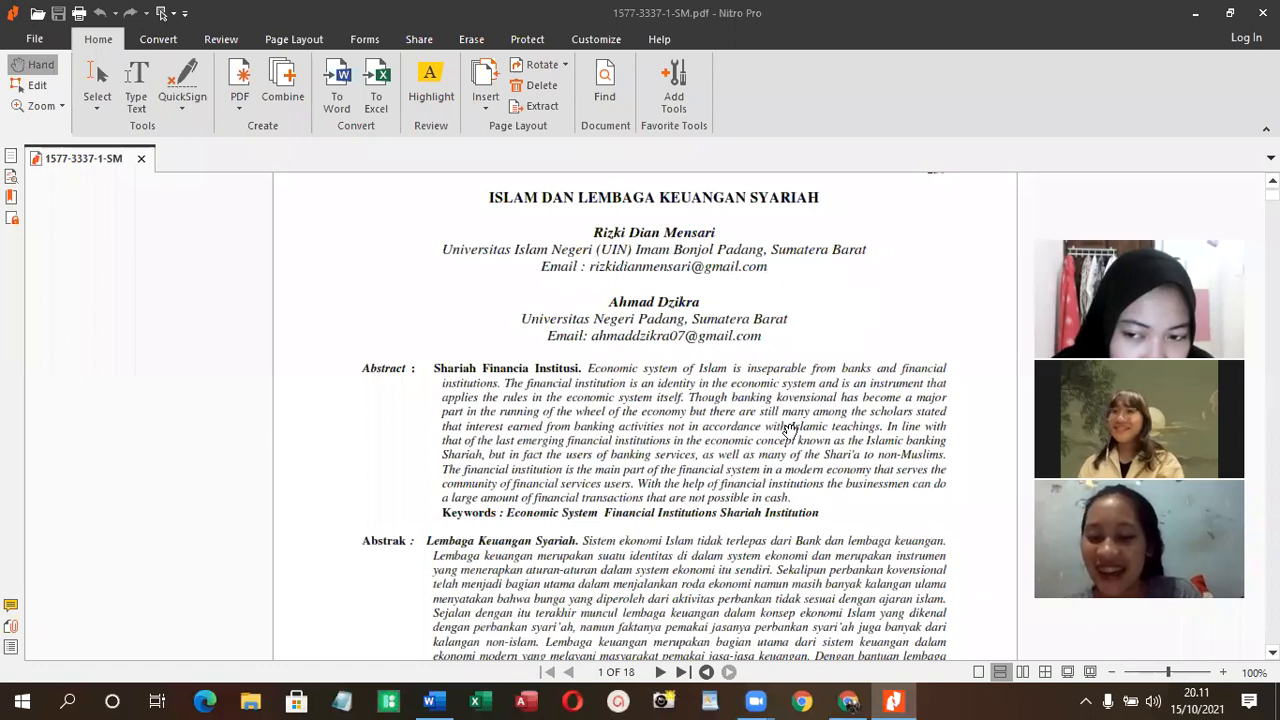
scroll(598, 293, "down", 3)
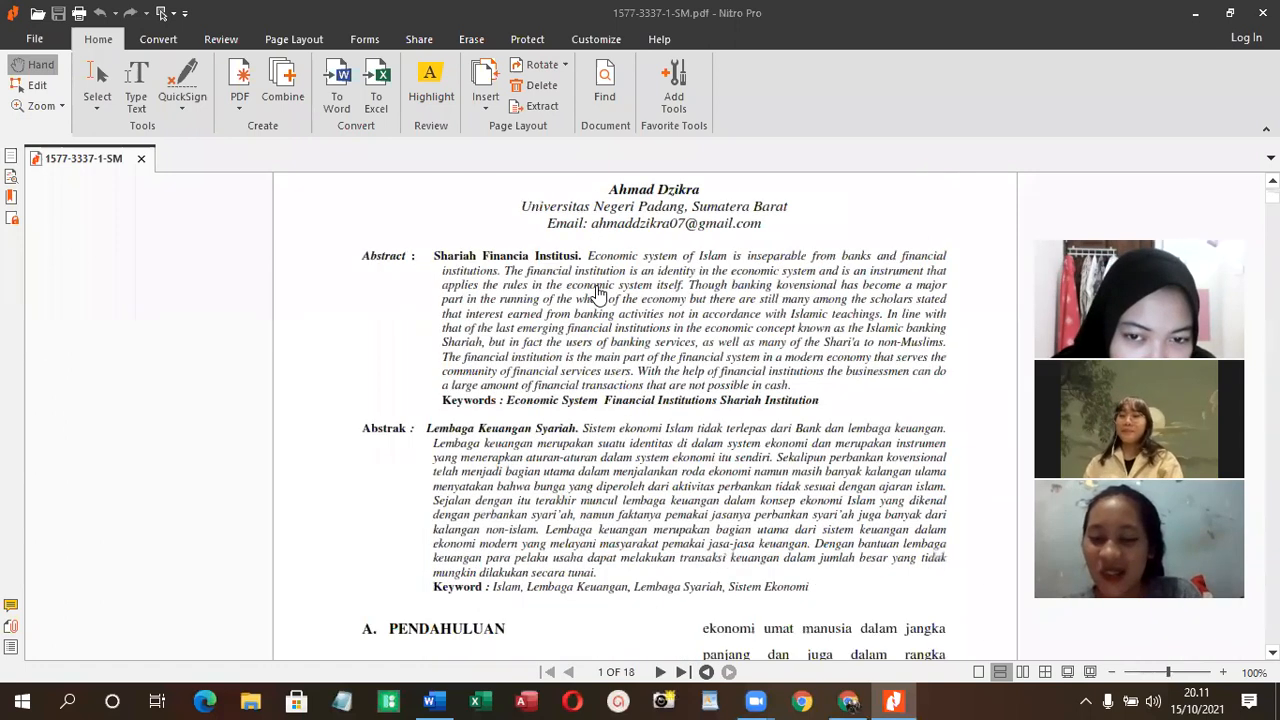
scroll(600, 292, "down", 15)
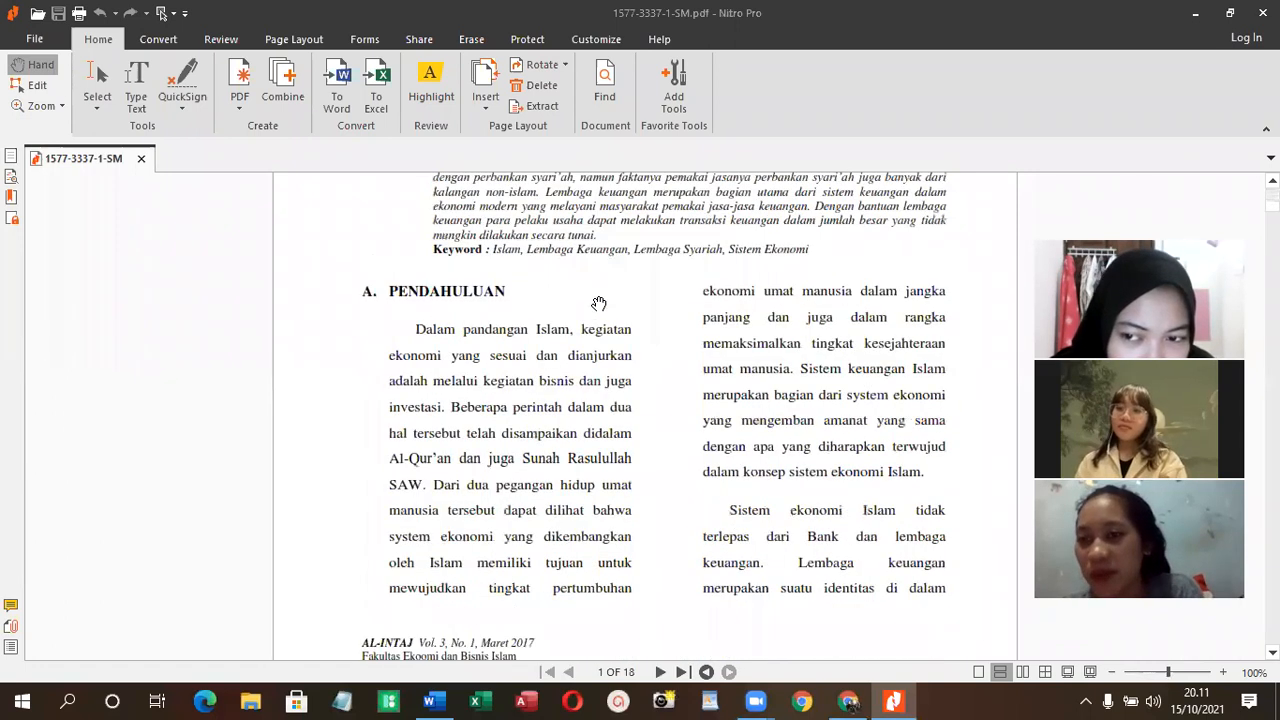
scroll(595, 320, "down", 5)
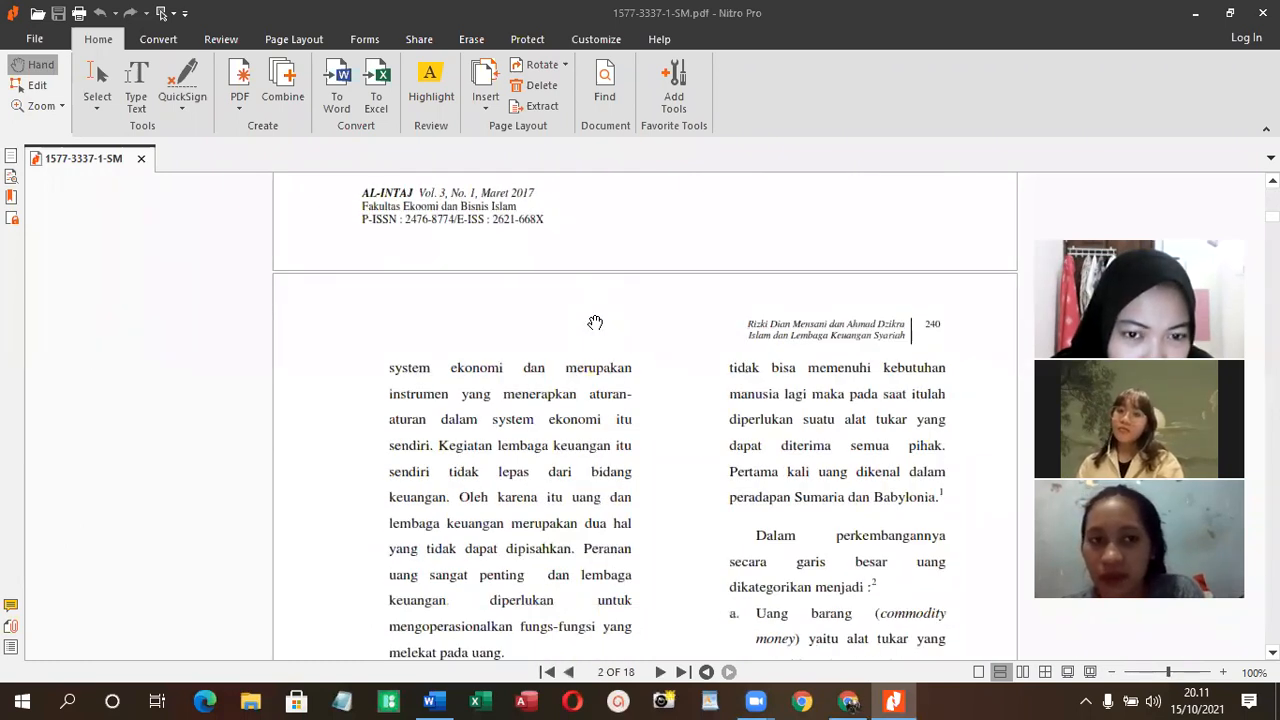
scroll(595, 322, "down", 5)
scroll(595, 325, "down", 20)
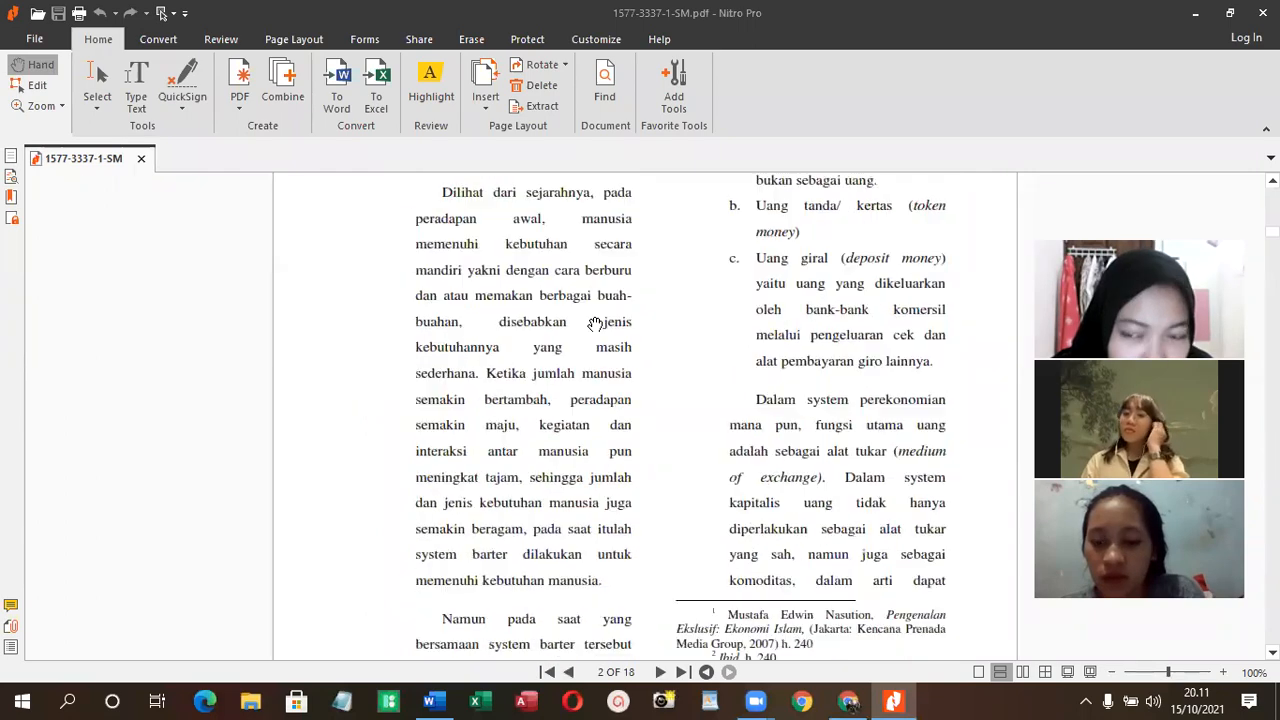
scroll(595, 330, "down", 20)
scroll(595, 335, "down", 12)
scroll(595, 343, "down", 12)
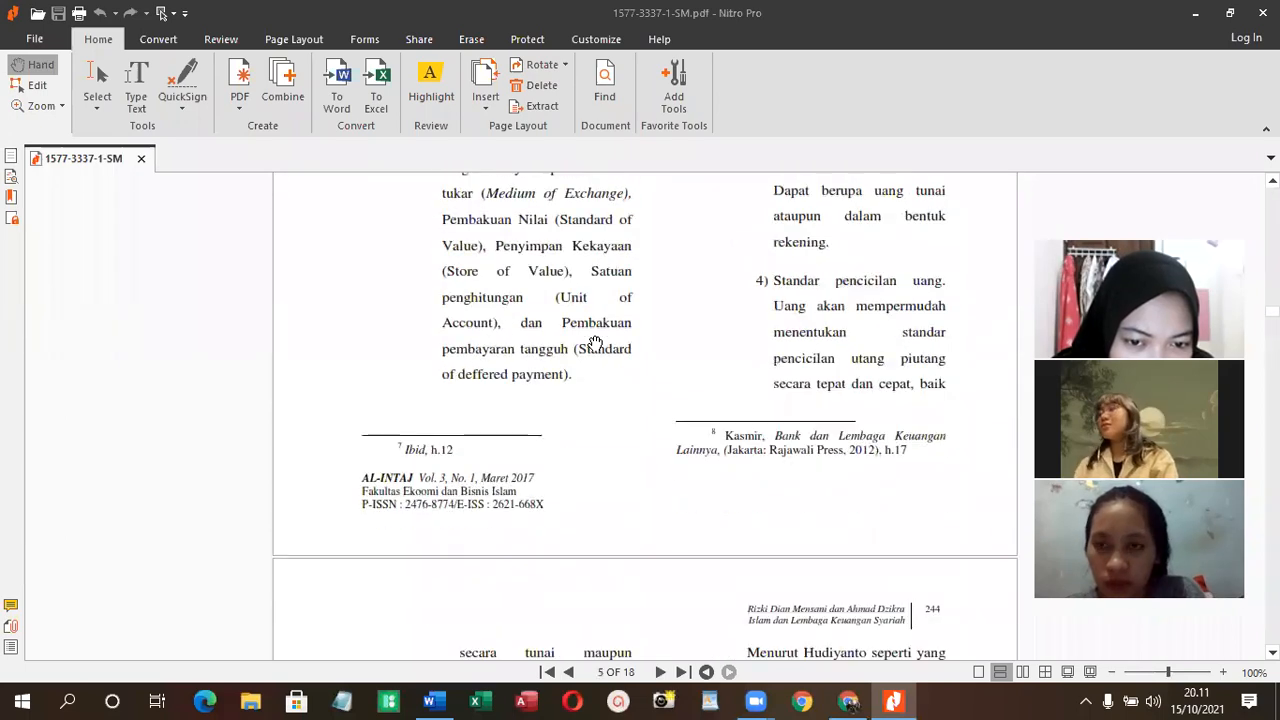
scroll(595, 343, "down", 6)
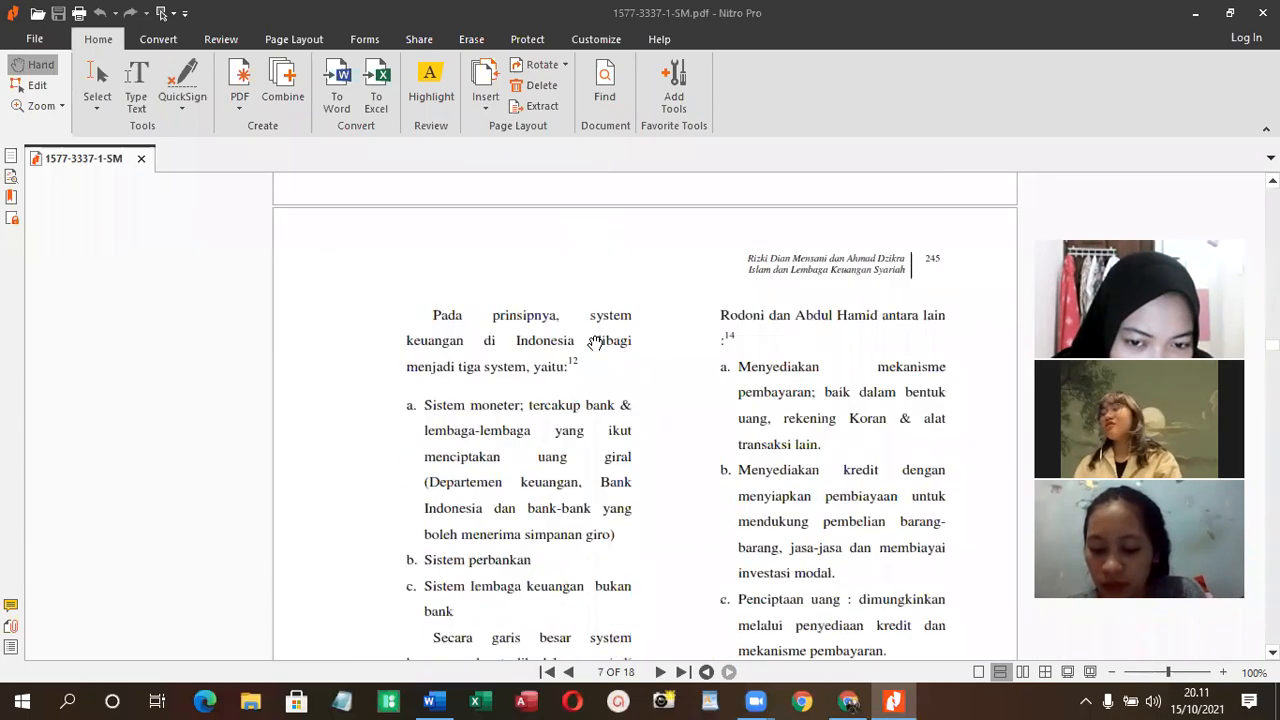
scroll(595, 343, "down", 15)
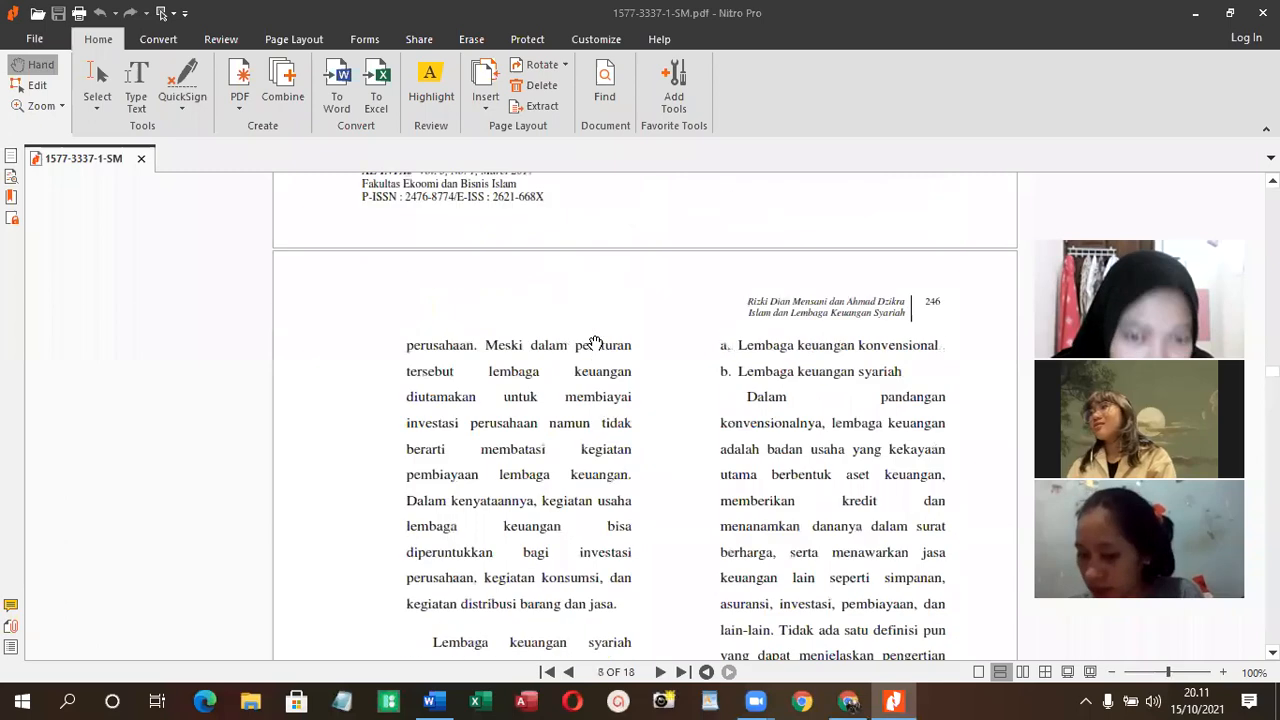
scroll(595, 343, "down", 20)
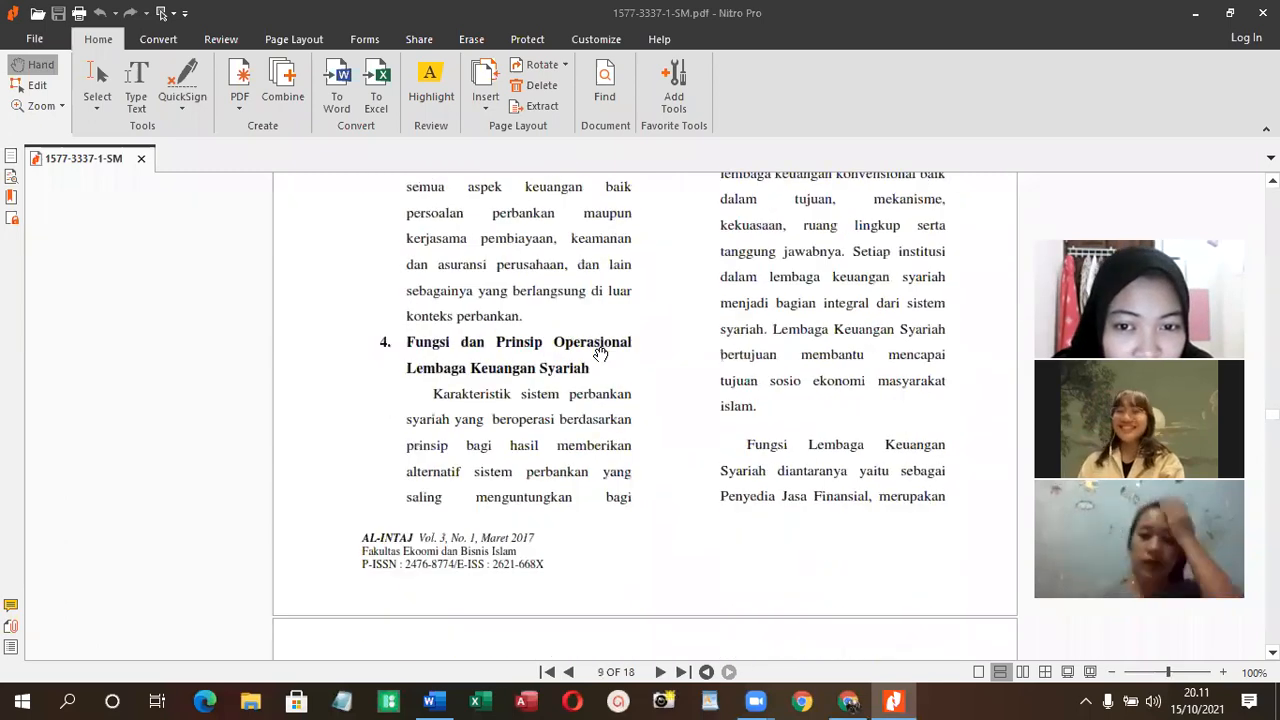
scroll(600, 355, "down", 20)
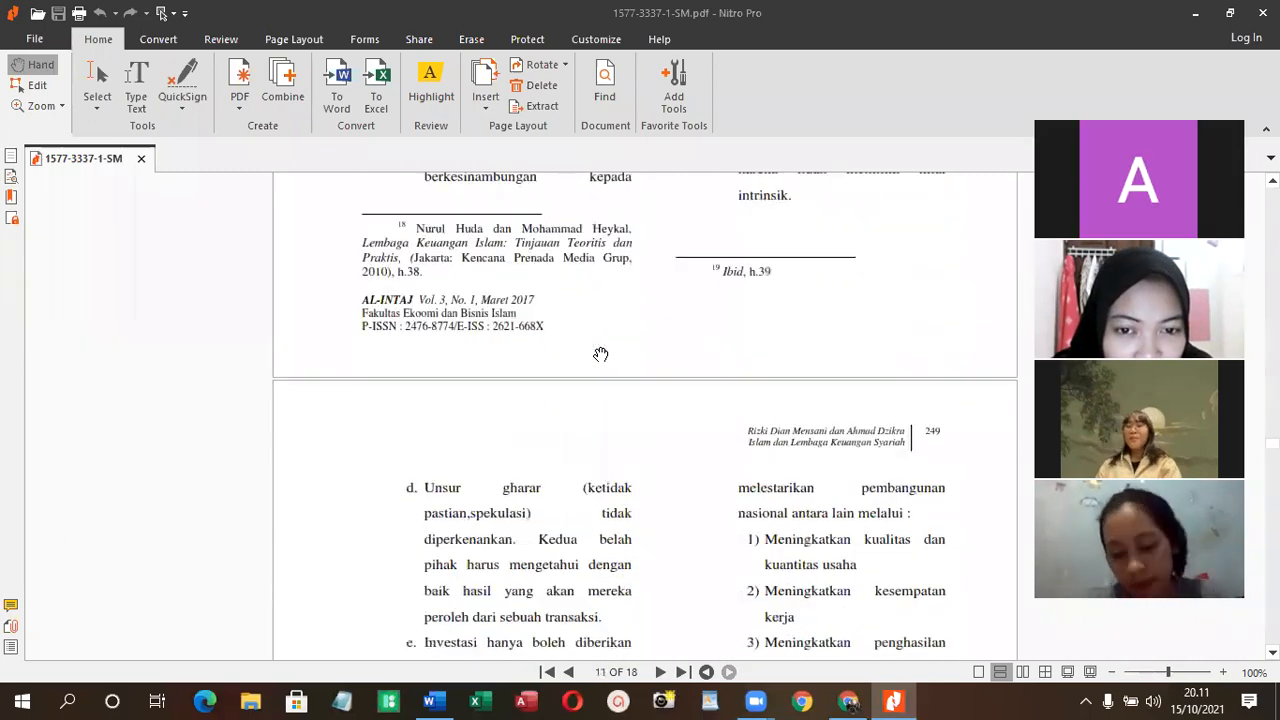
scroll(600, 355, "down", 20)
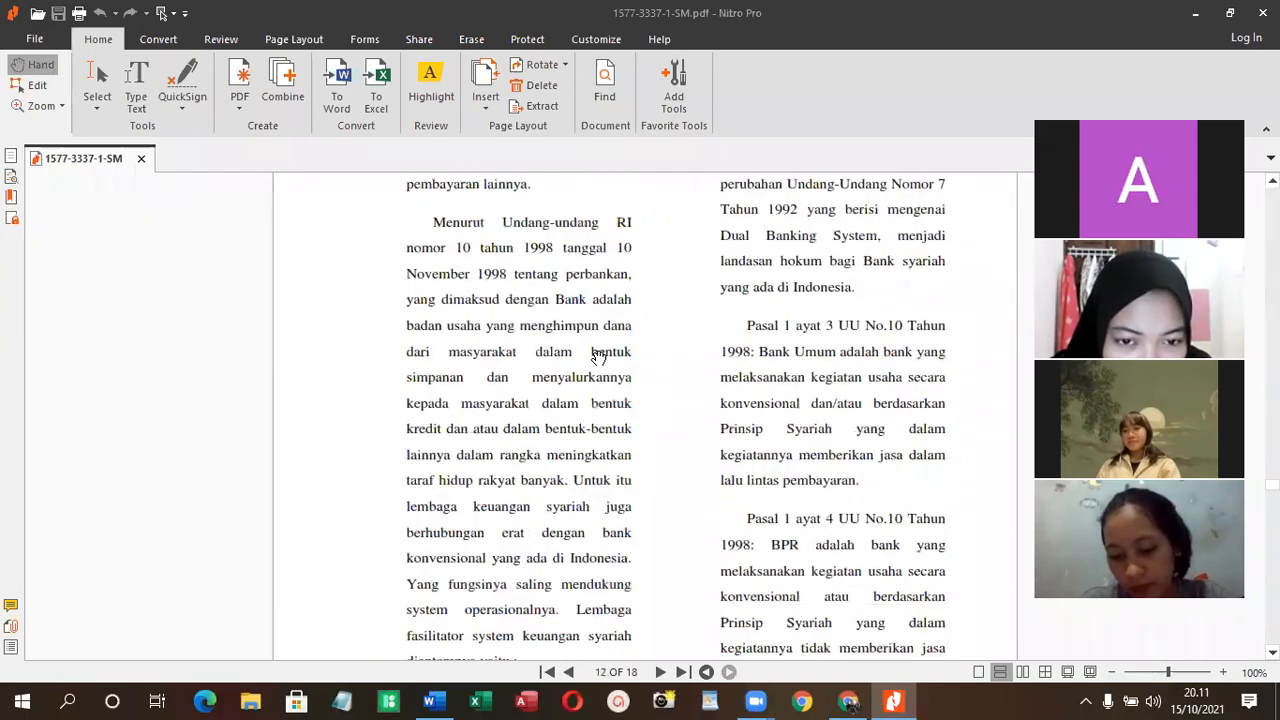
scroll(598, 358, "down", 20)
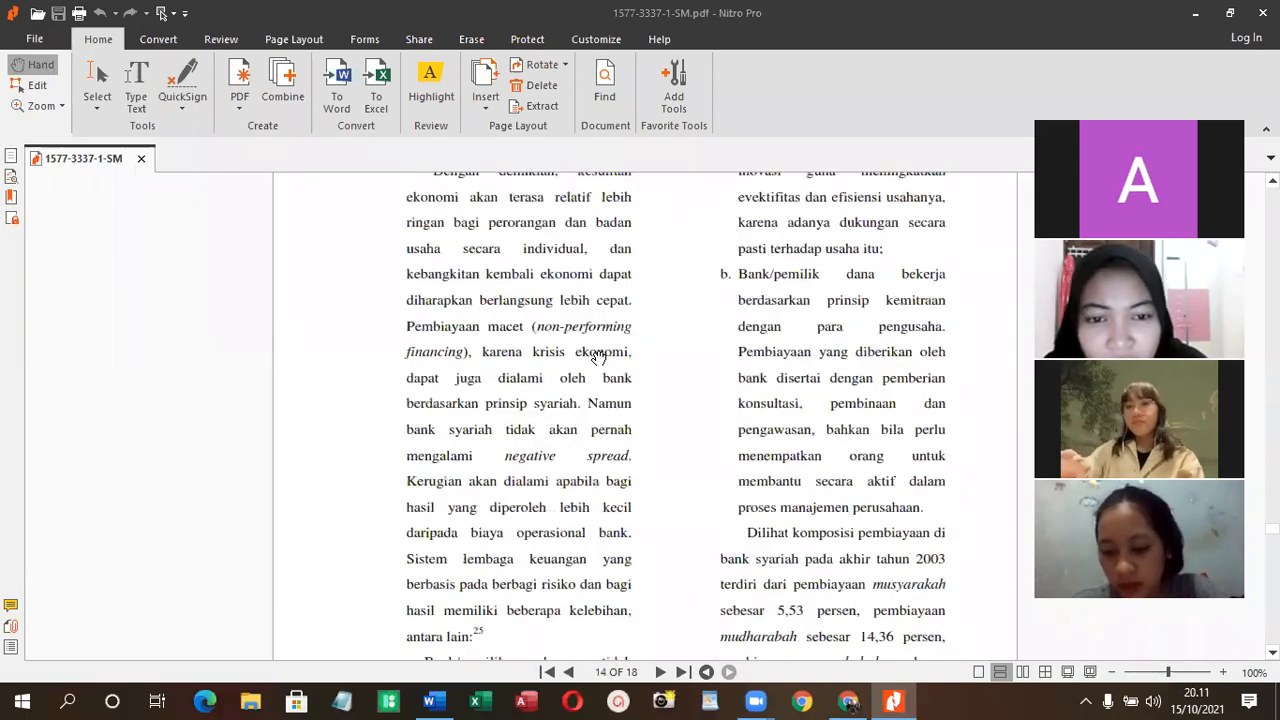
scroll(598, 358, "down", 20)
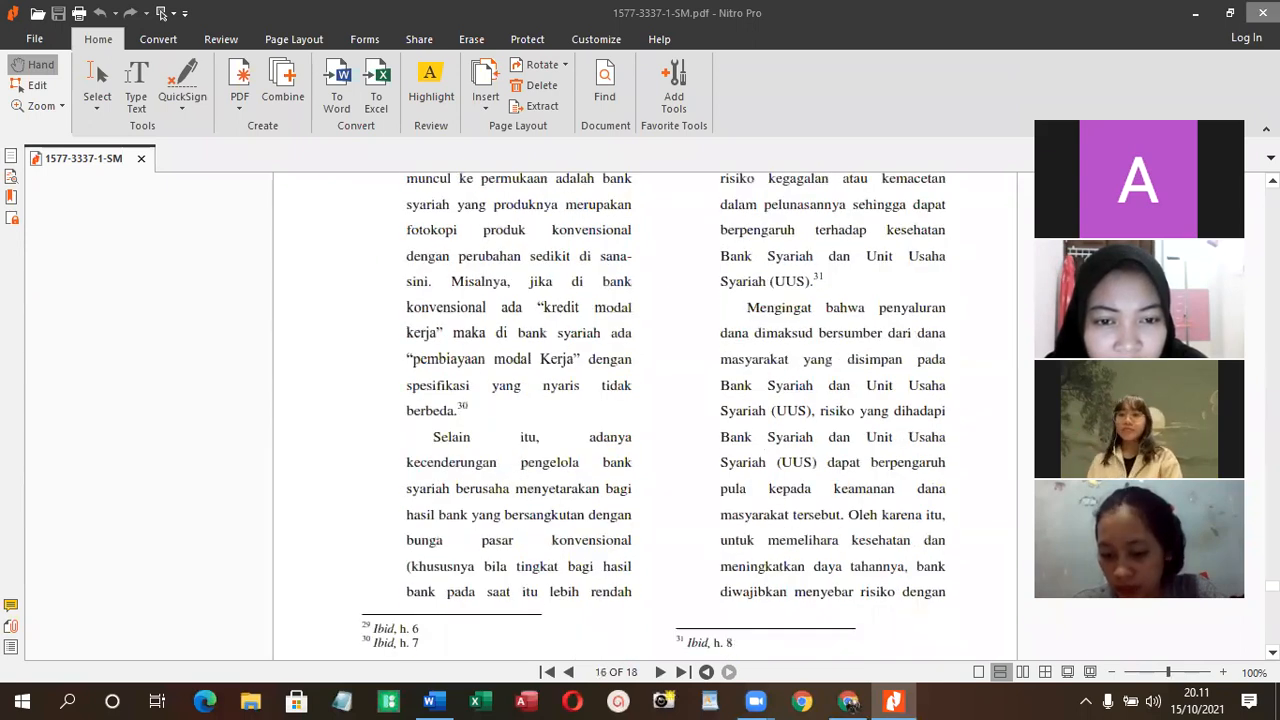
left_click(1263, 13)
- Replace the Google query with "jurnal akuntansi adalah" and run the search
scroll(426, 330, "up", 10)
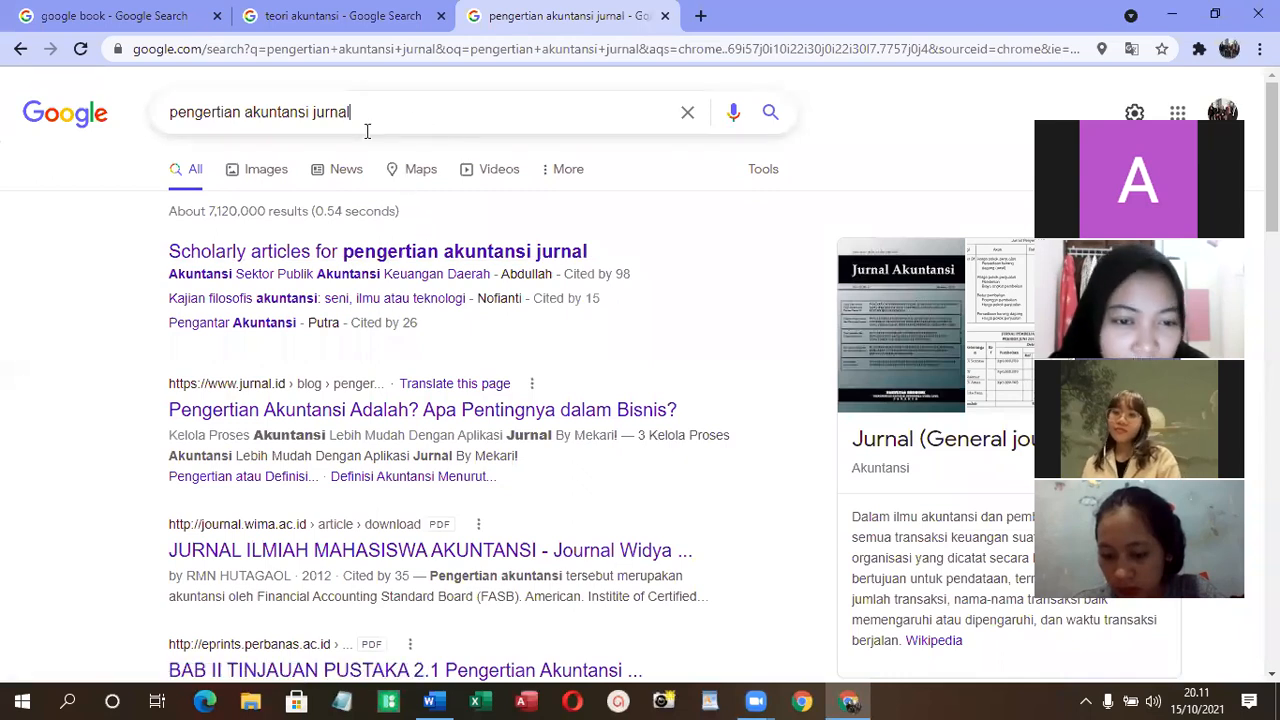
left_click_drag(366, 129, 289, 120)
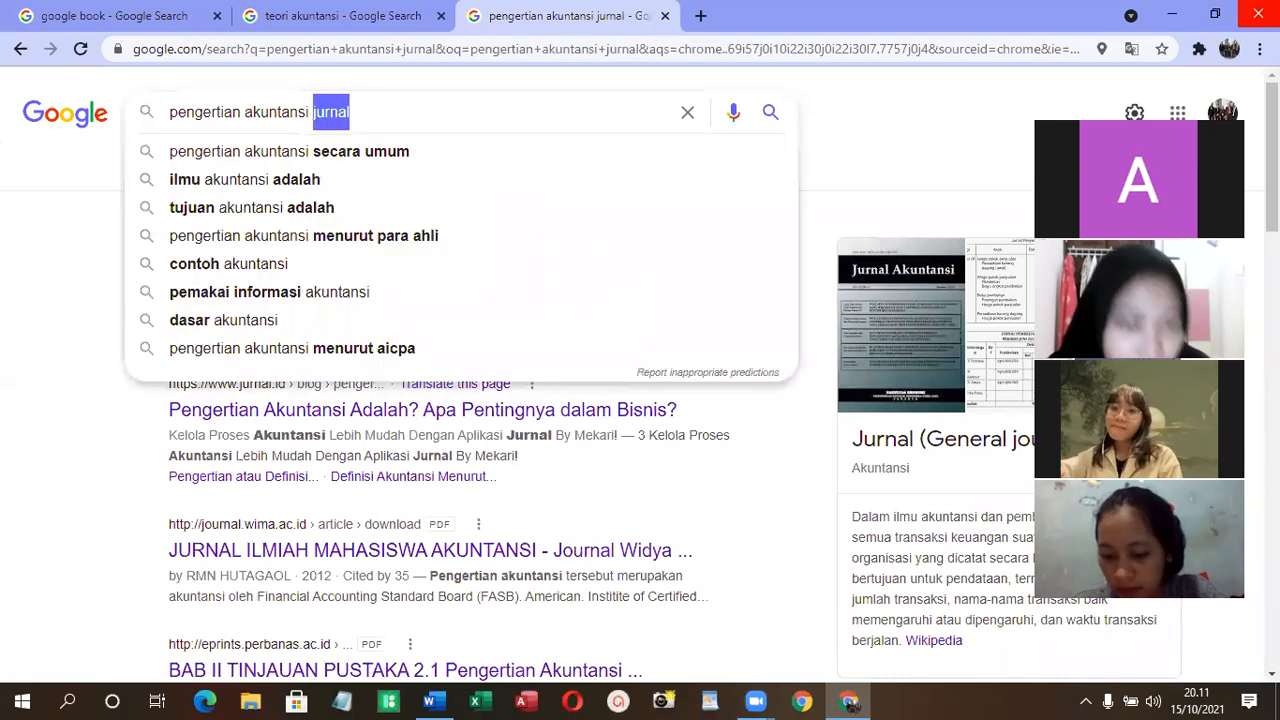
key("BackSpace")
key("BackSpace")
key("BackSpace")
key("BackSpace")
key("BackSpace")
key("BackSpace")
type("jurnal ak")
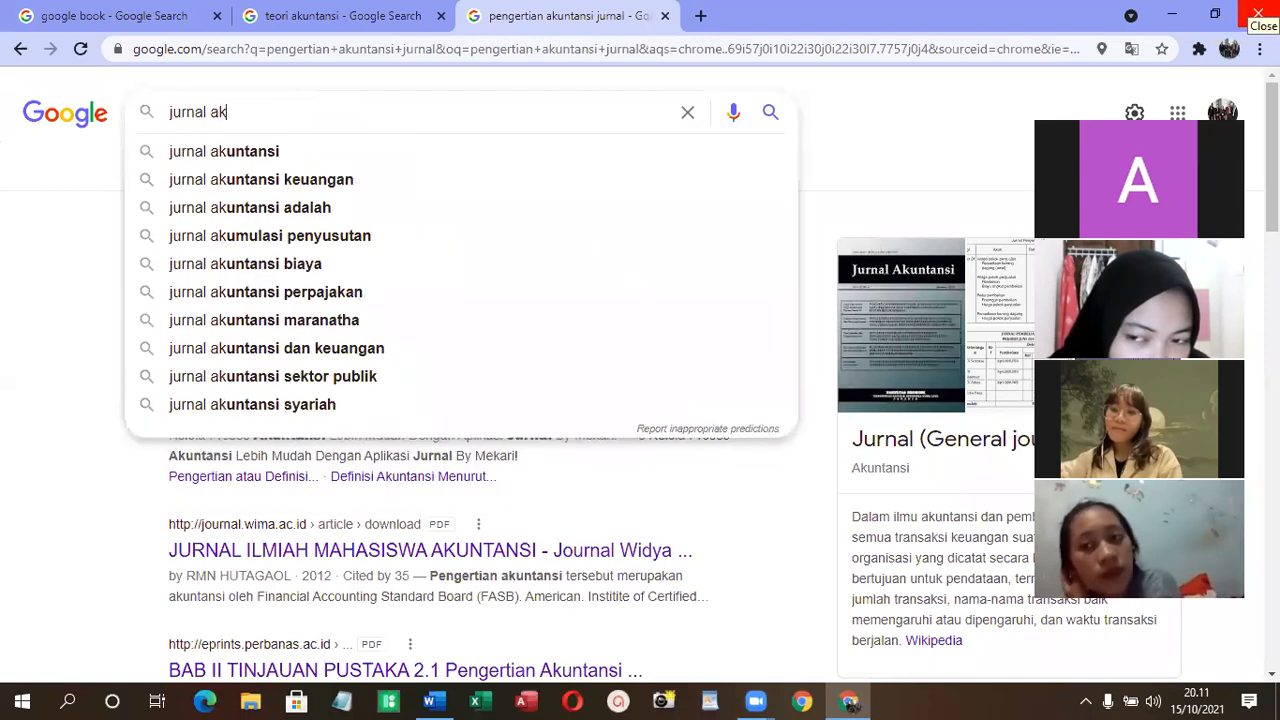
type("untansi ")
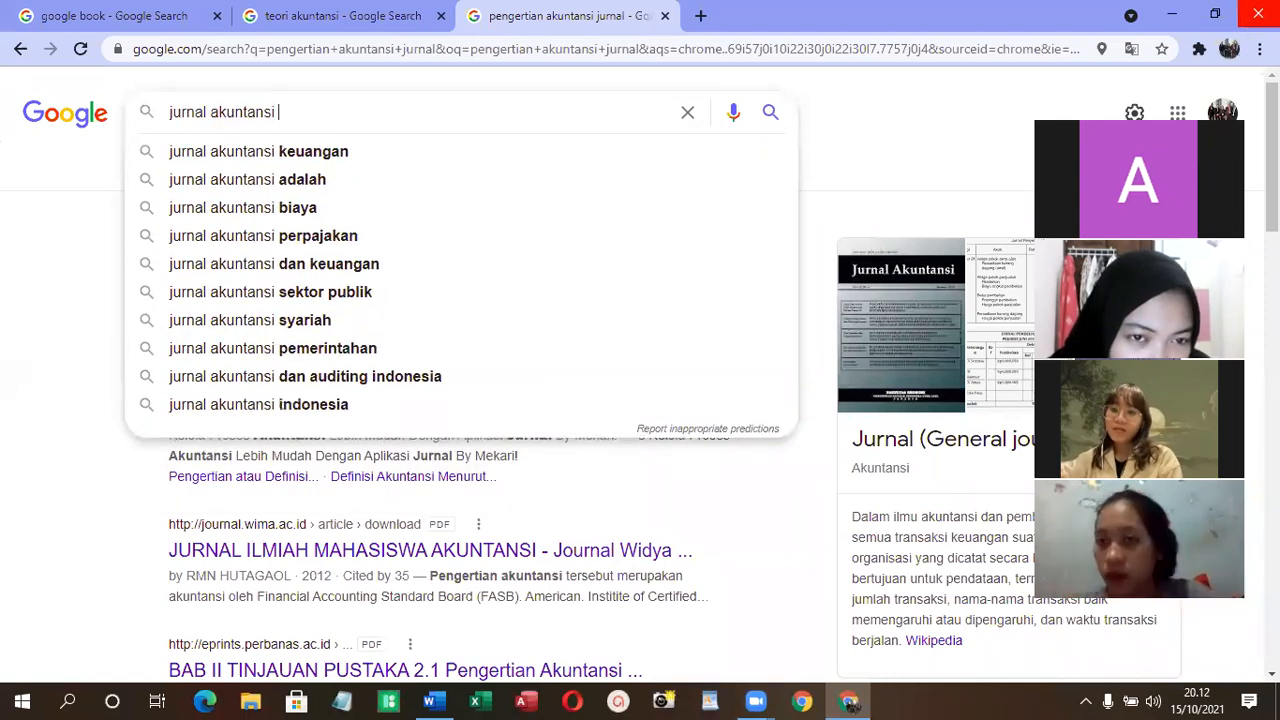
type("adalah")
key("Return")
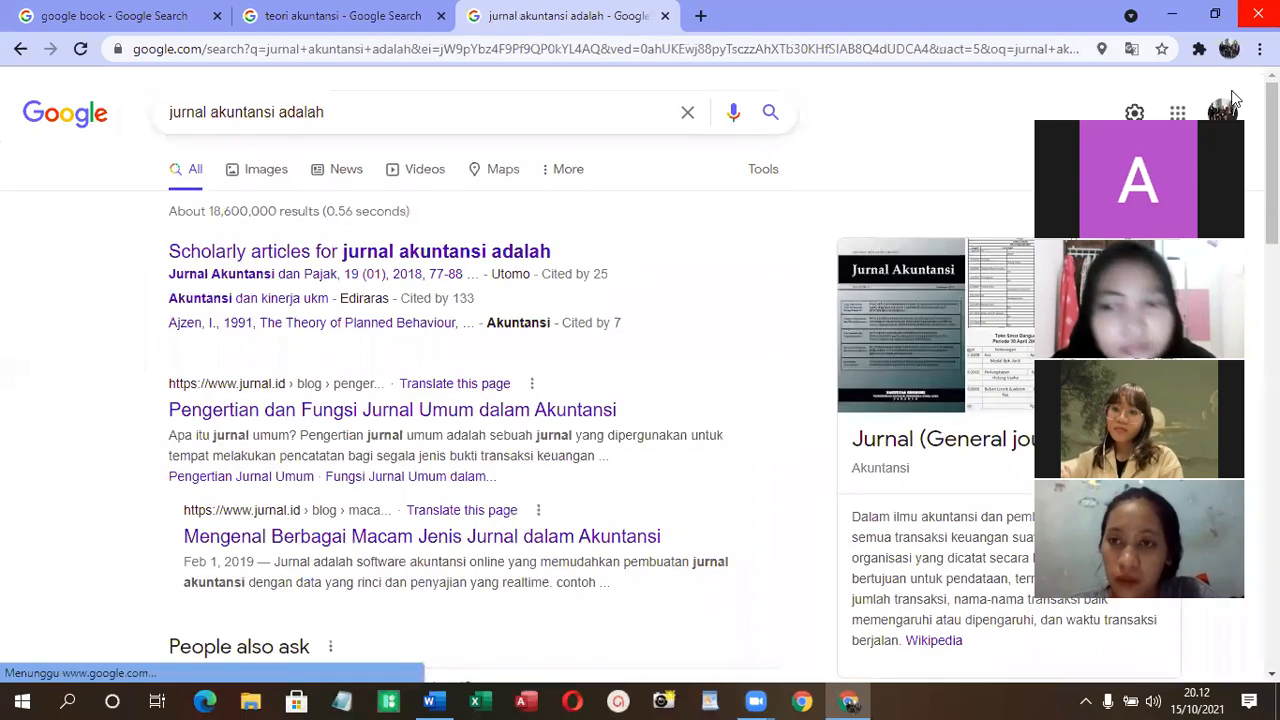
- Look through the "jurnal akuntansi adalah" search results for accounting journal sources
scroll(389, 357, "down", 10)
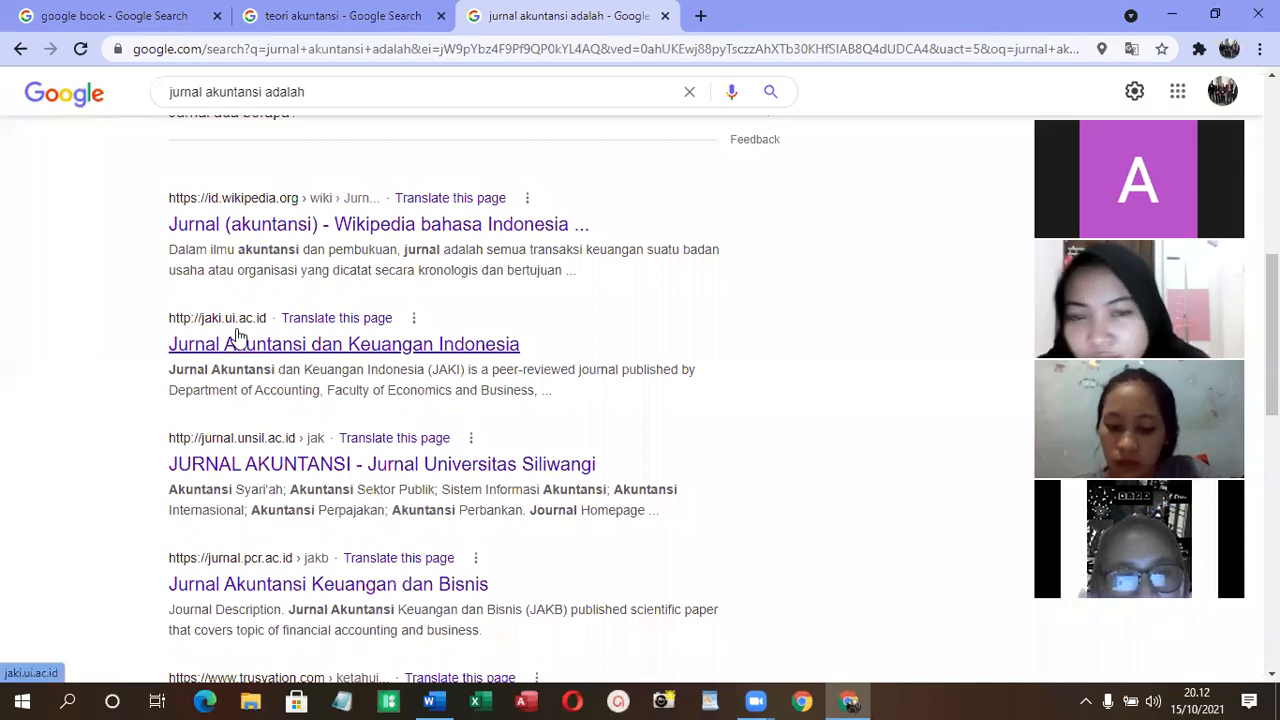
scroll(300, 335, "down", 2)
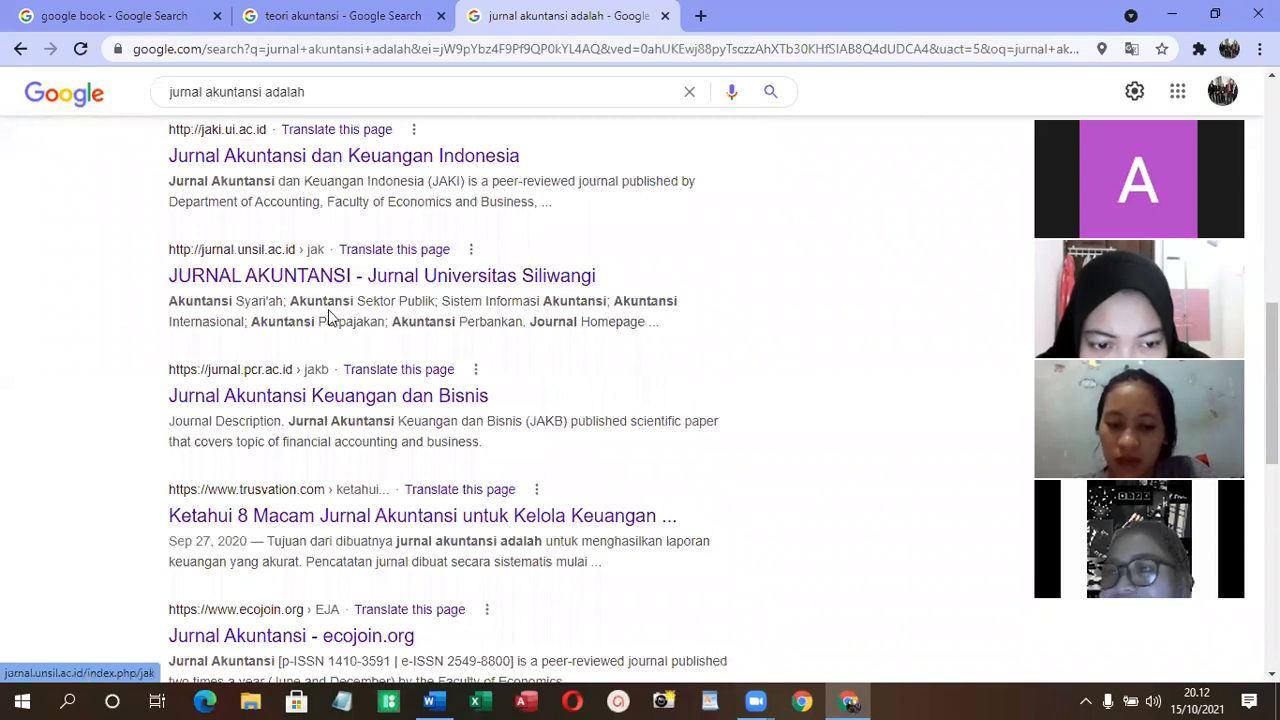
scroll(398, 342, "down", 2)
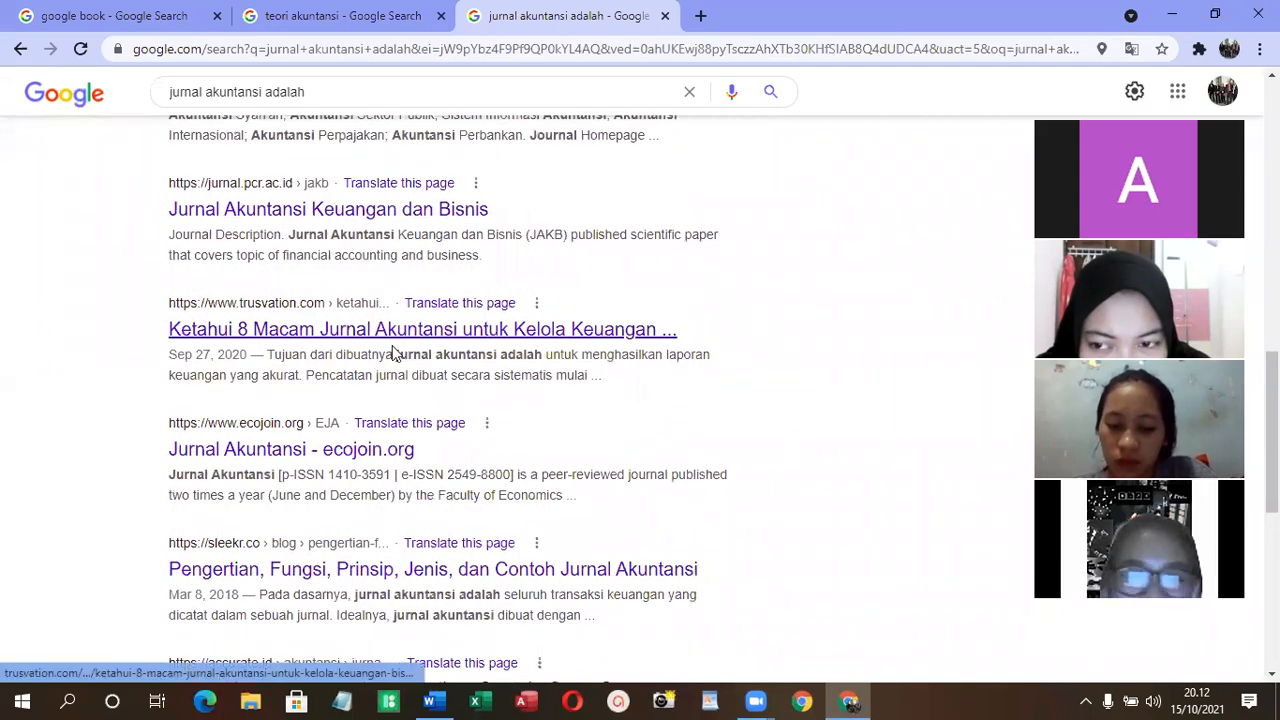
scroll(385, 380, "down", 4)
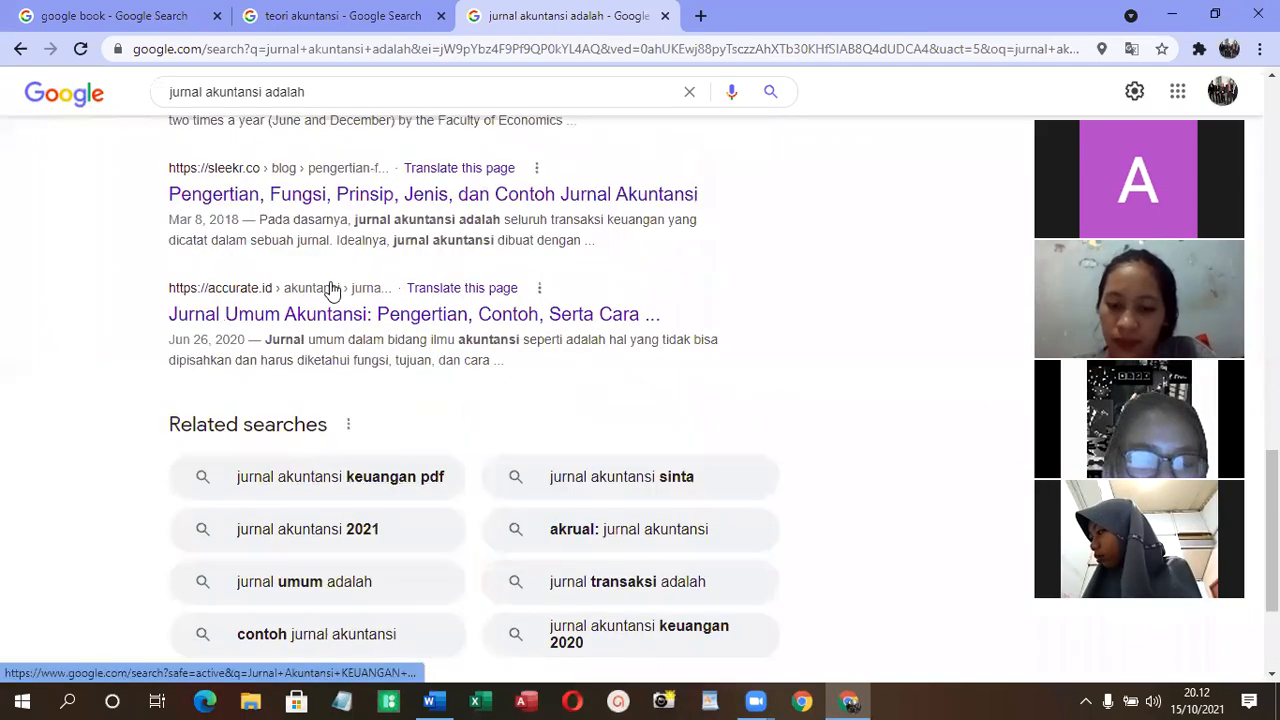
scroll(330, 337, "up", 15)
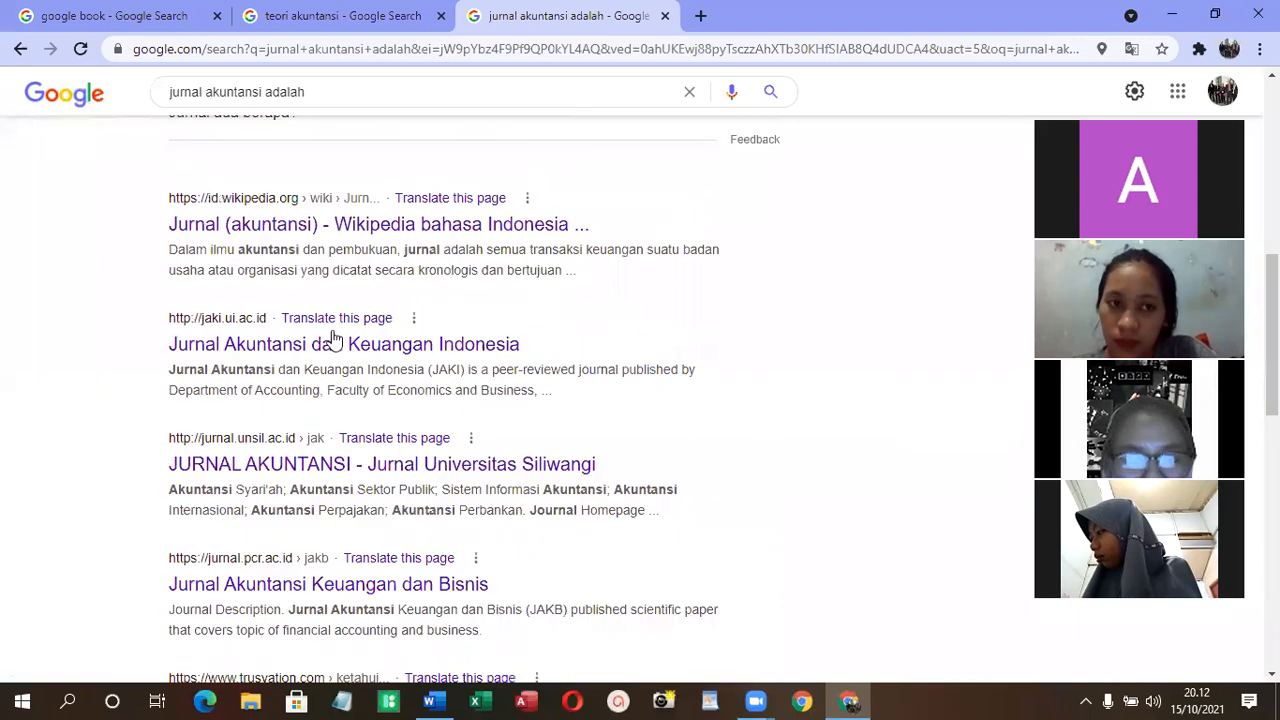
- Search Google for "eksis polnes" and open the Jurnal Eksis site on E-Journal POLNES
left_click(405, 103)
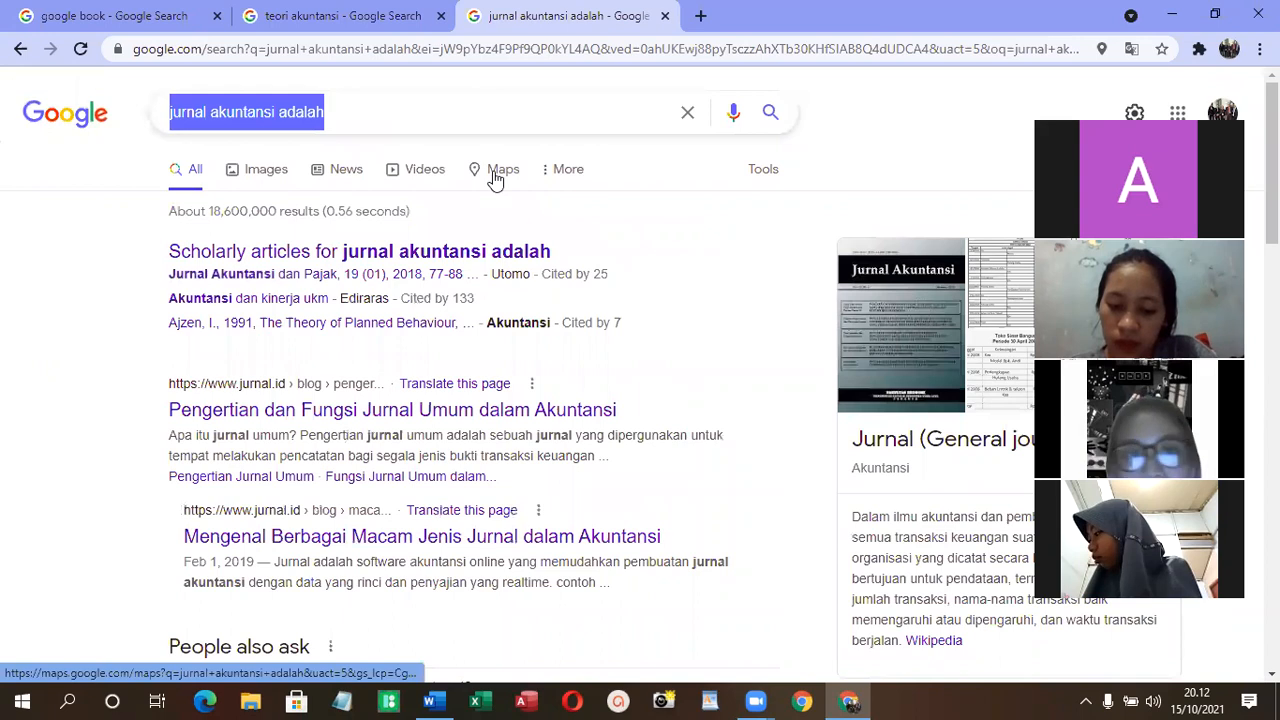
type("eksis pi")
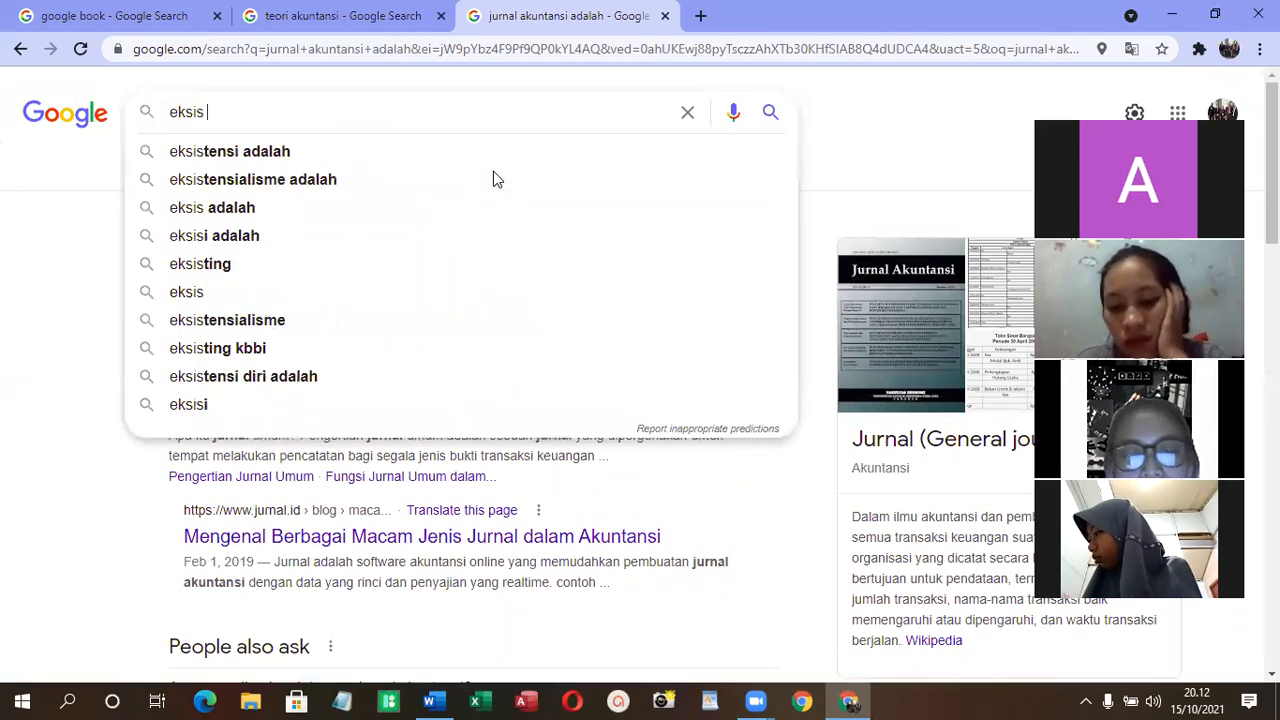
key("BackSpace")
type("olnes")
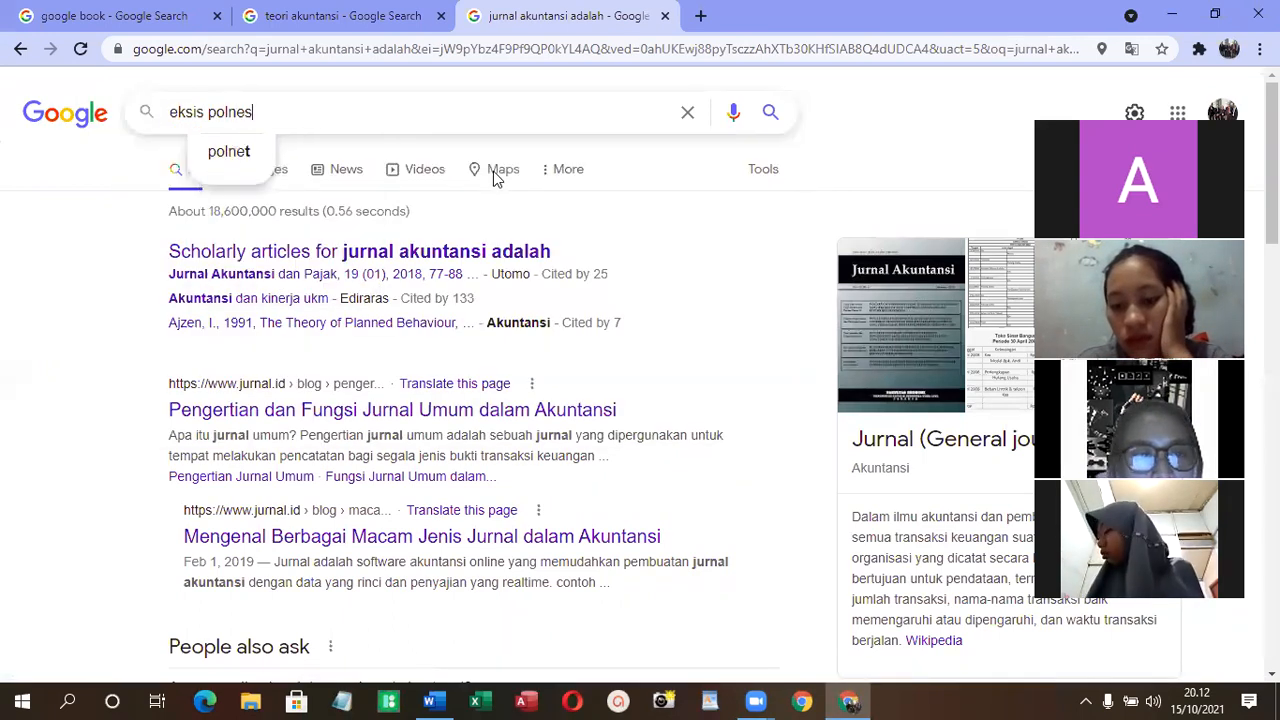
key("Return")
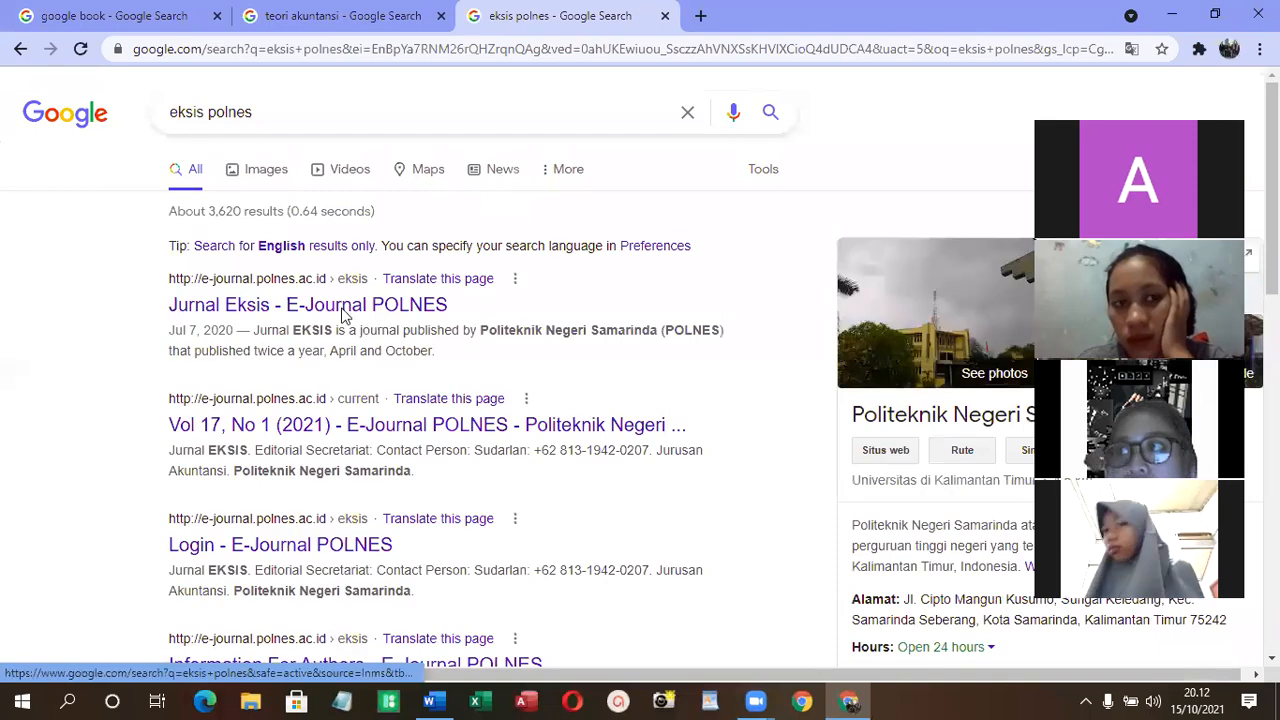
left_click(337, 313)
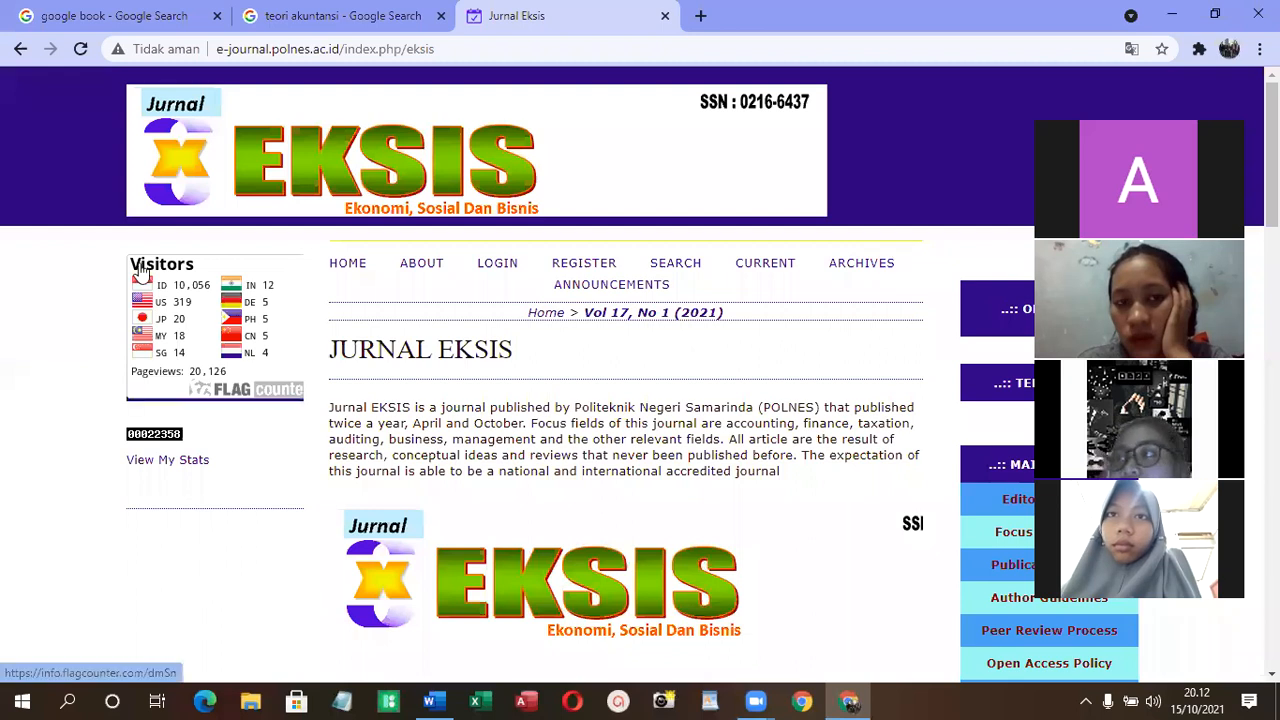
- Examine the Jurnal Eksis homepage and the article titles in the Vol 17, No 1 (2021) table of contents
scroll(491, 275, "down", 2)
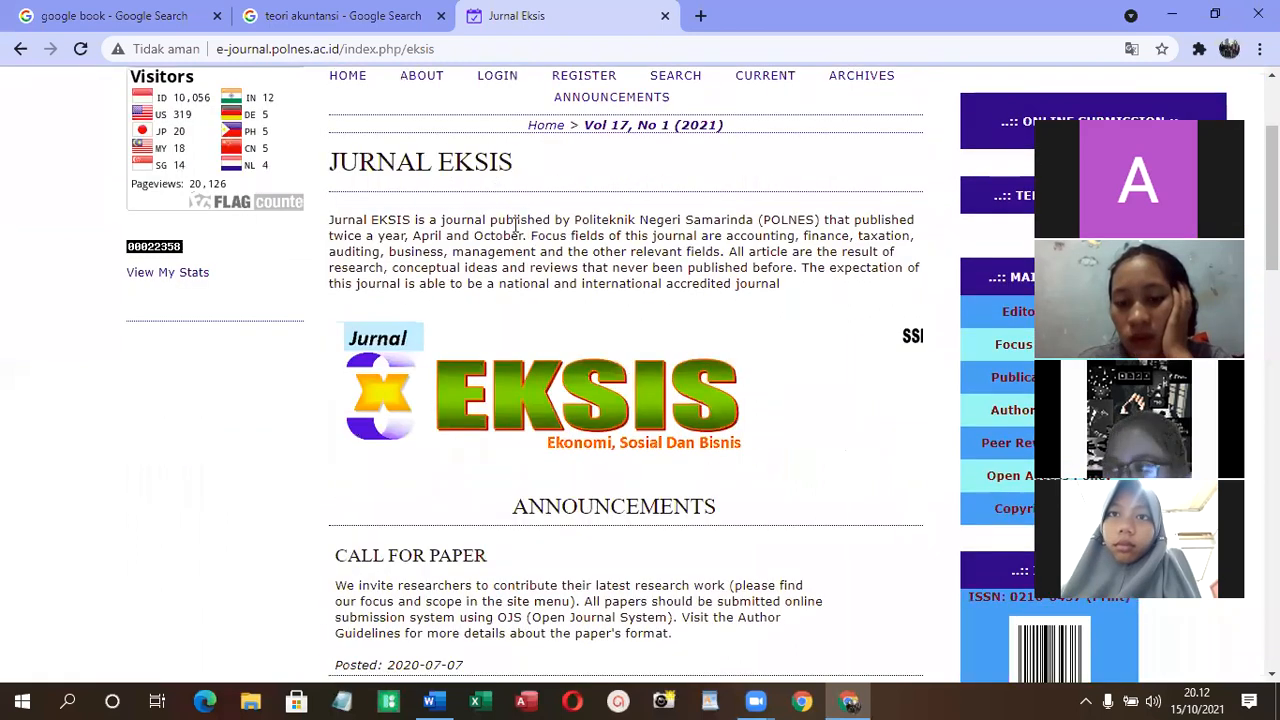
scroll(572, 170, "down", 2)
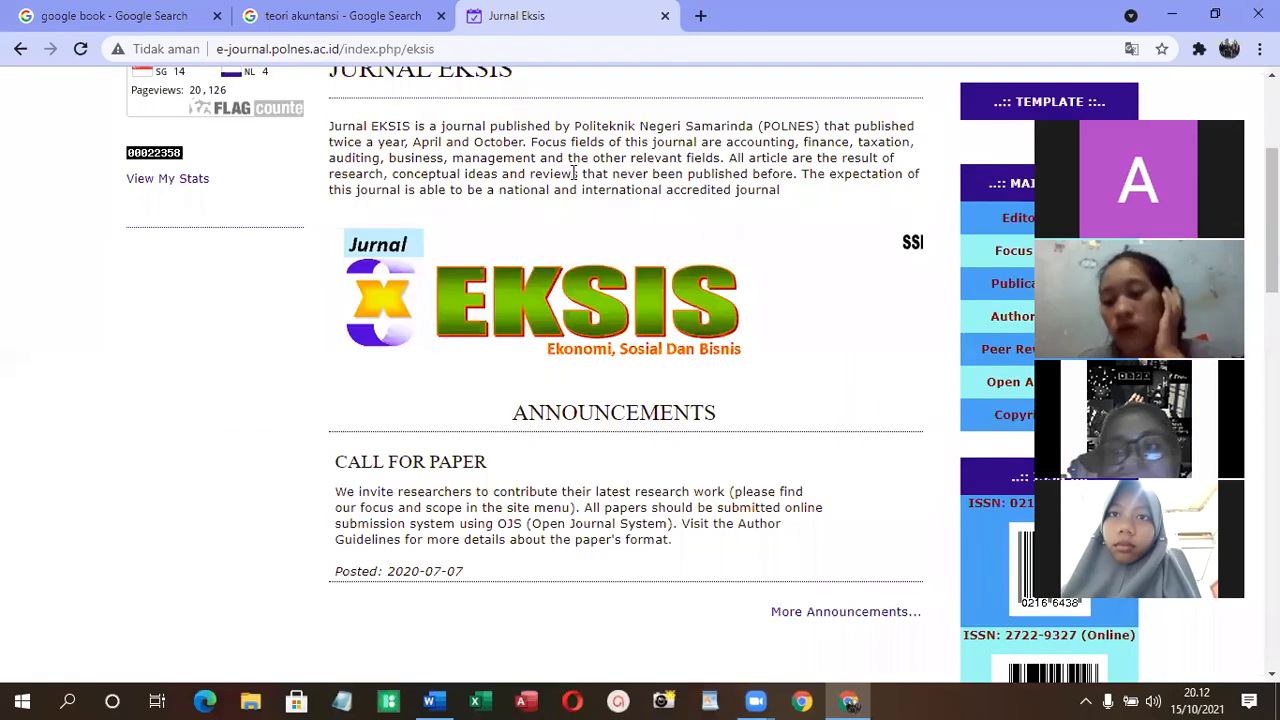
scroll(572, 180, "down", 1)
scroll(572, 180, "down", 1)
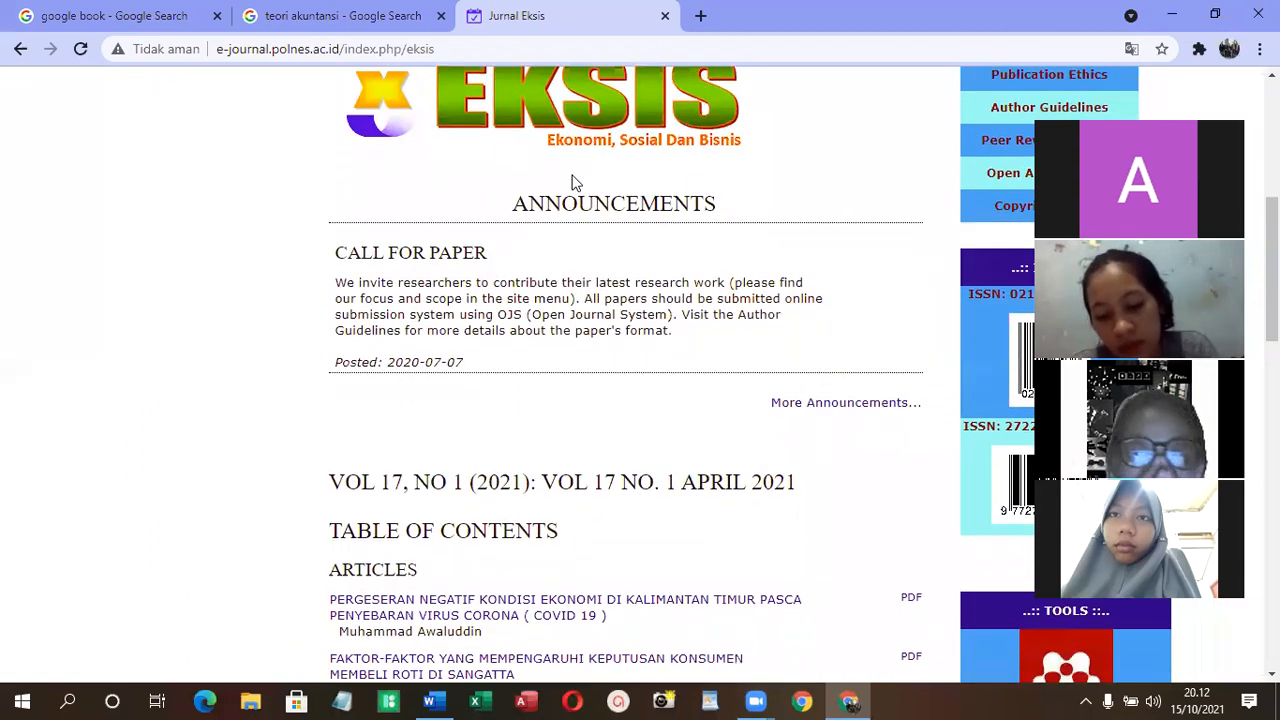
scroll(572, 180, "down", 1)
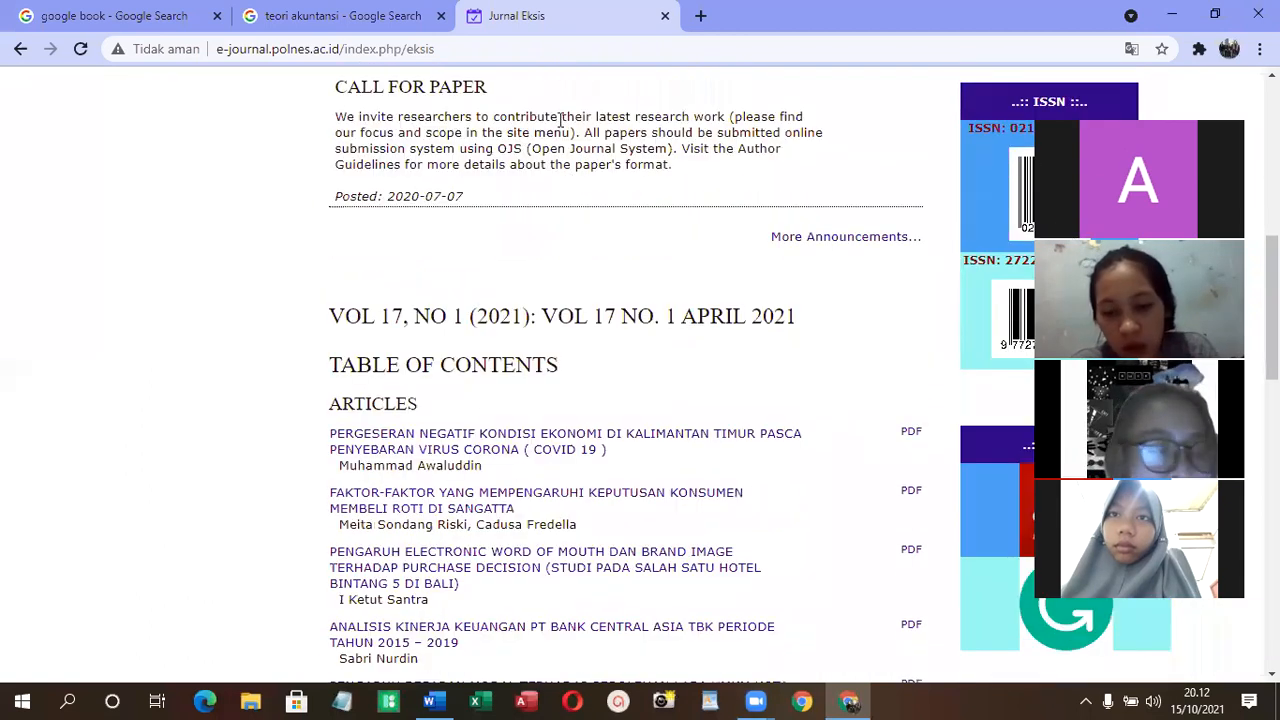
scroll(505, 370, "down", 1)
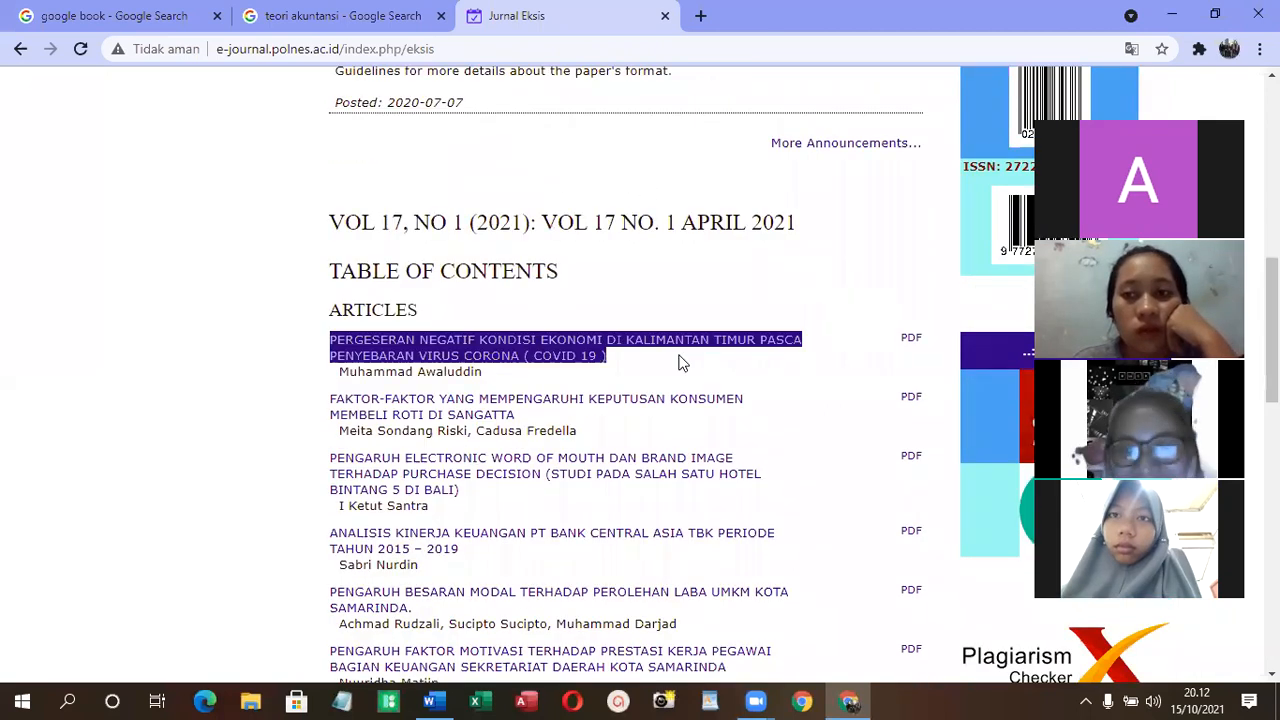
scroll(490, 350, "down", 2)
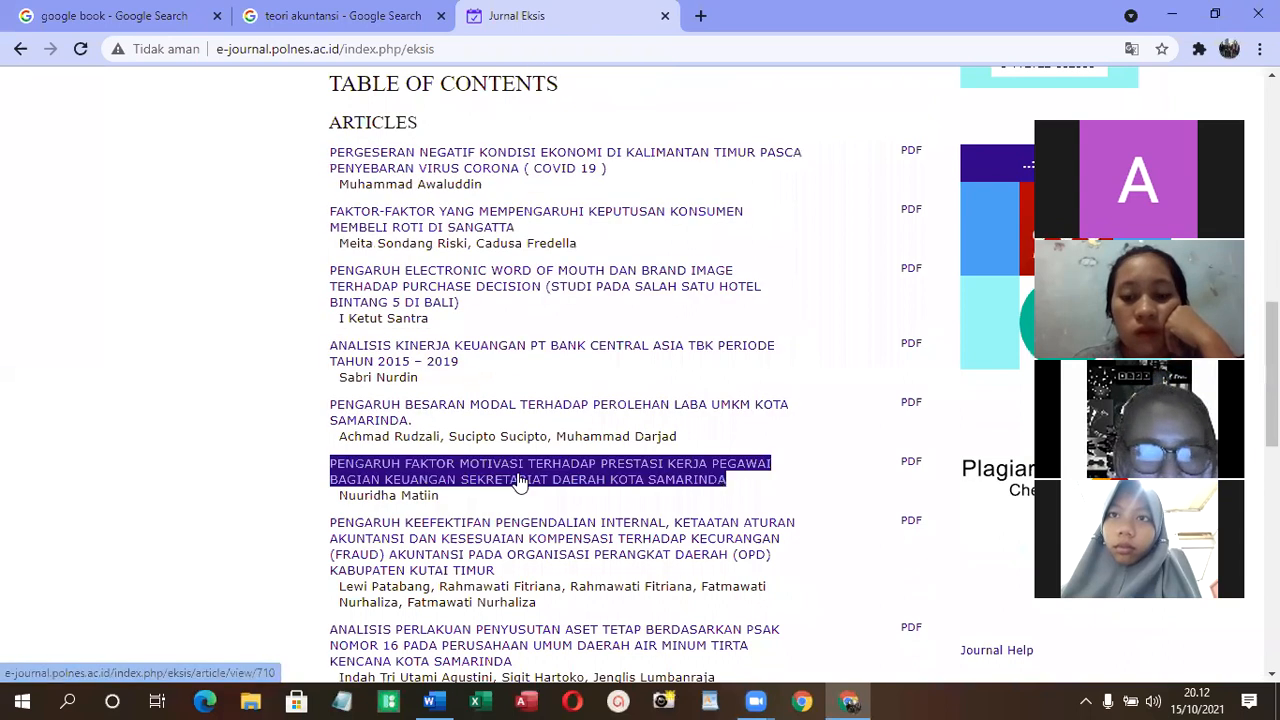
scroll(530, 480, "down", 2)
scroll(476, 616, "down", 4)
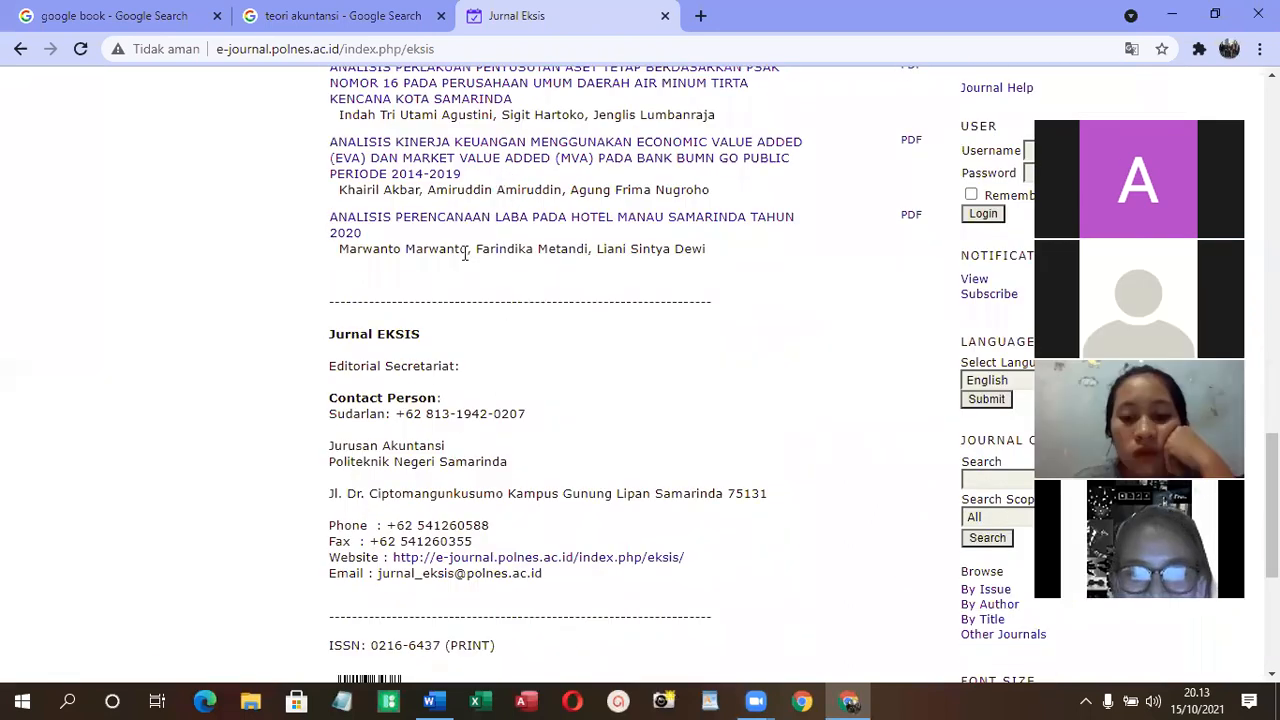
triple_click(645, 225)
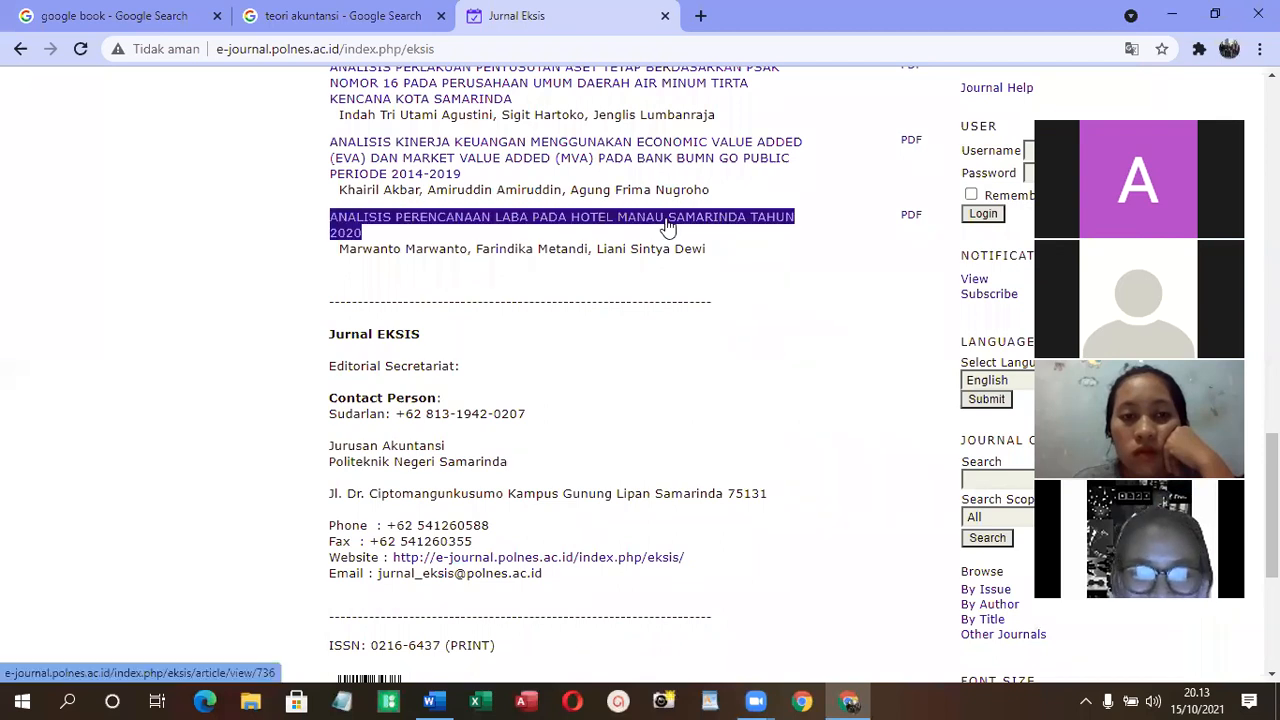
- Open the article on bank financial performance using Economic Value Added (EVA) and Market Value Added (MVA) in a new tab and switch to it
triple_click(485, 160)
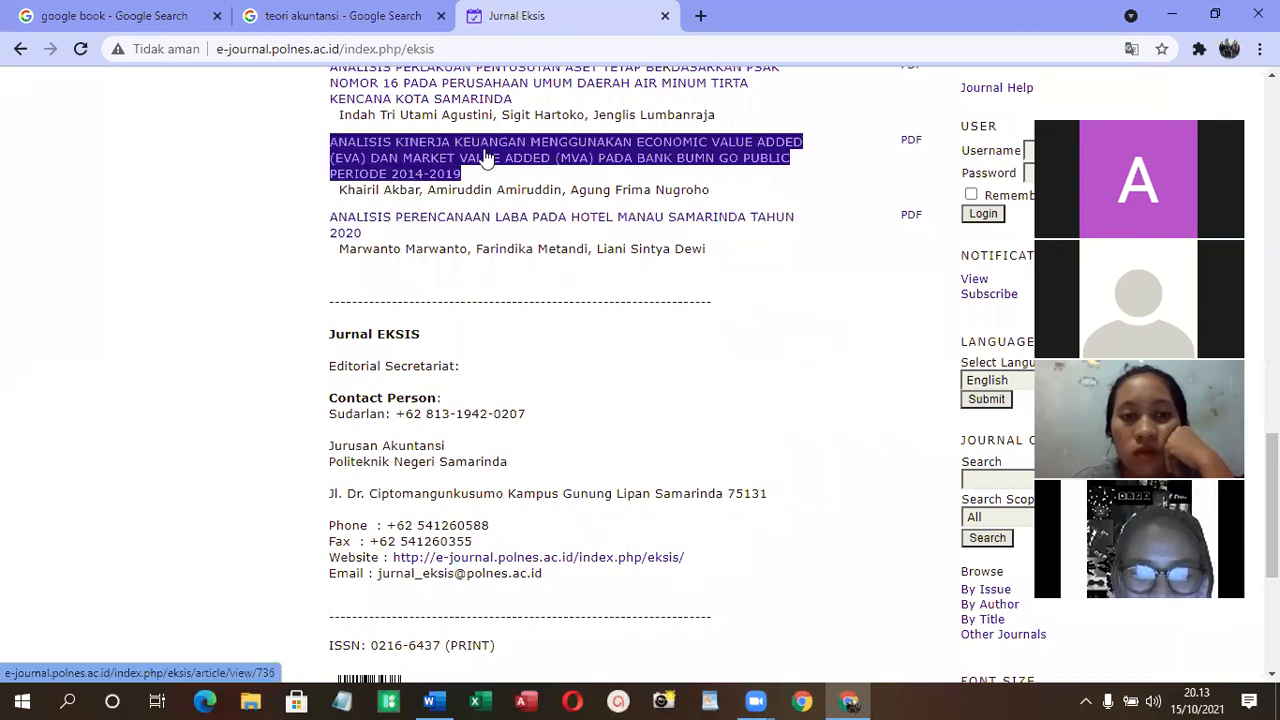
right_click(510, 168)
left_click(515, 166)
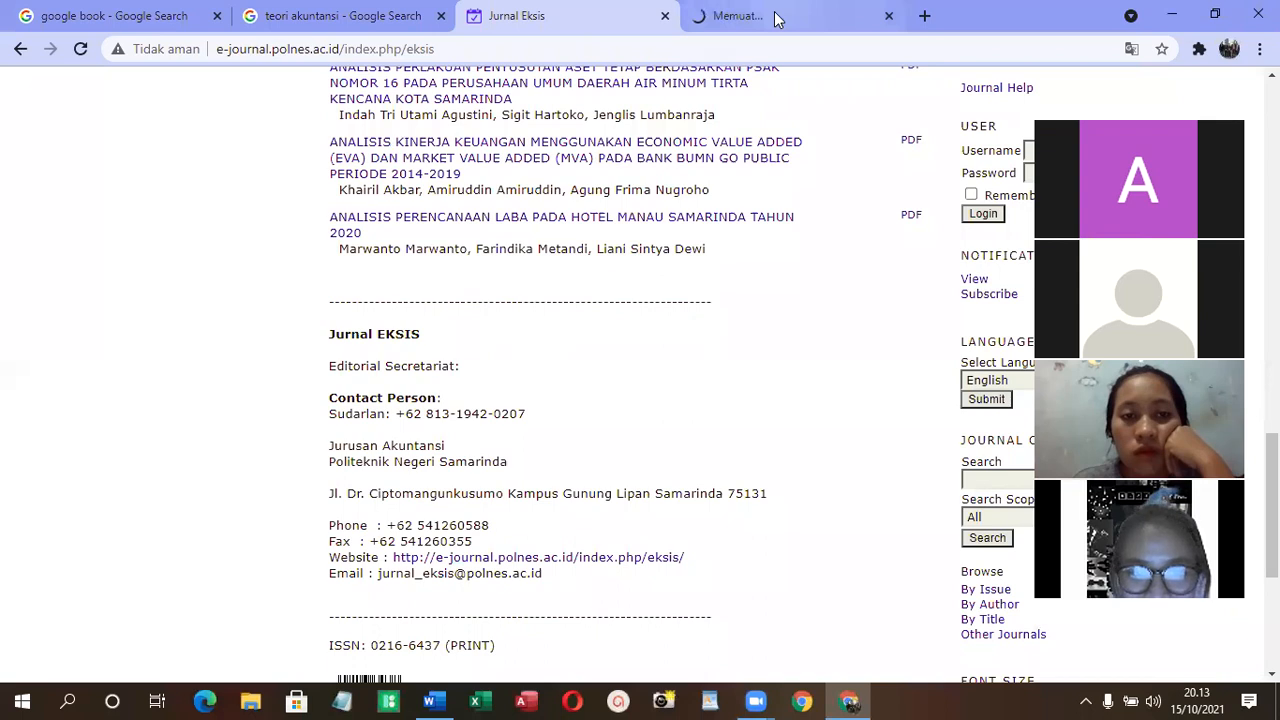
left_click(776, 18)
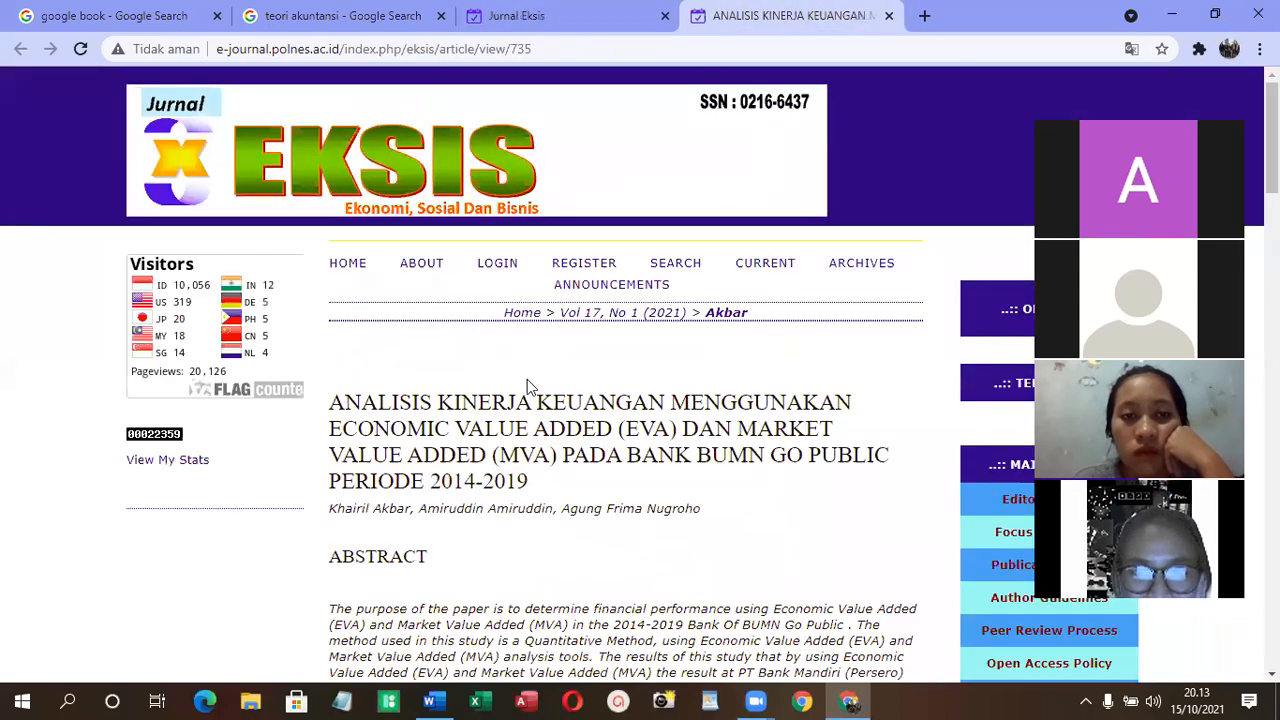
- Open the EVA and MVA article's full text and download its PDF file
scroll(527, 380, "down", 3)
scroll(362, 360, "down", 3)
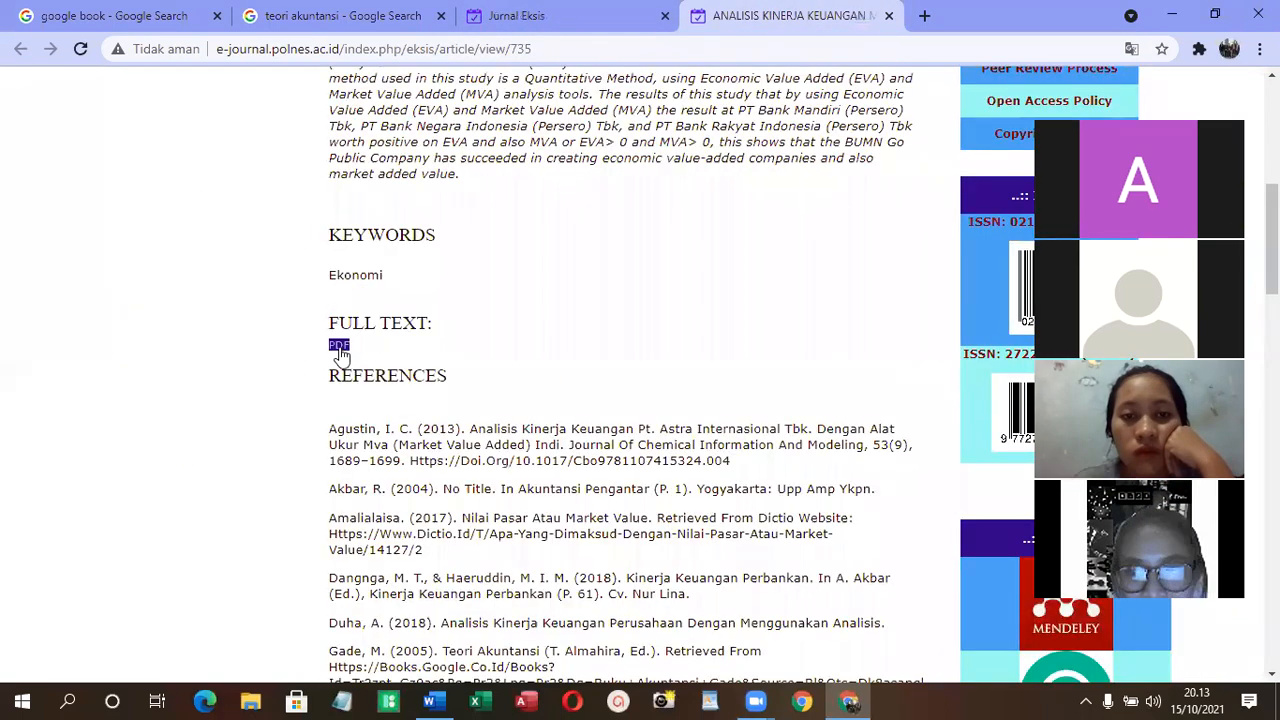
left_click(340, 347)
scroll(431, 466, "down", 4)
scroll(446, 437, "up", 2)
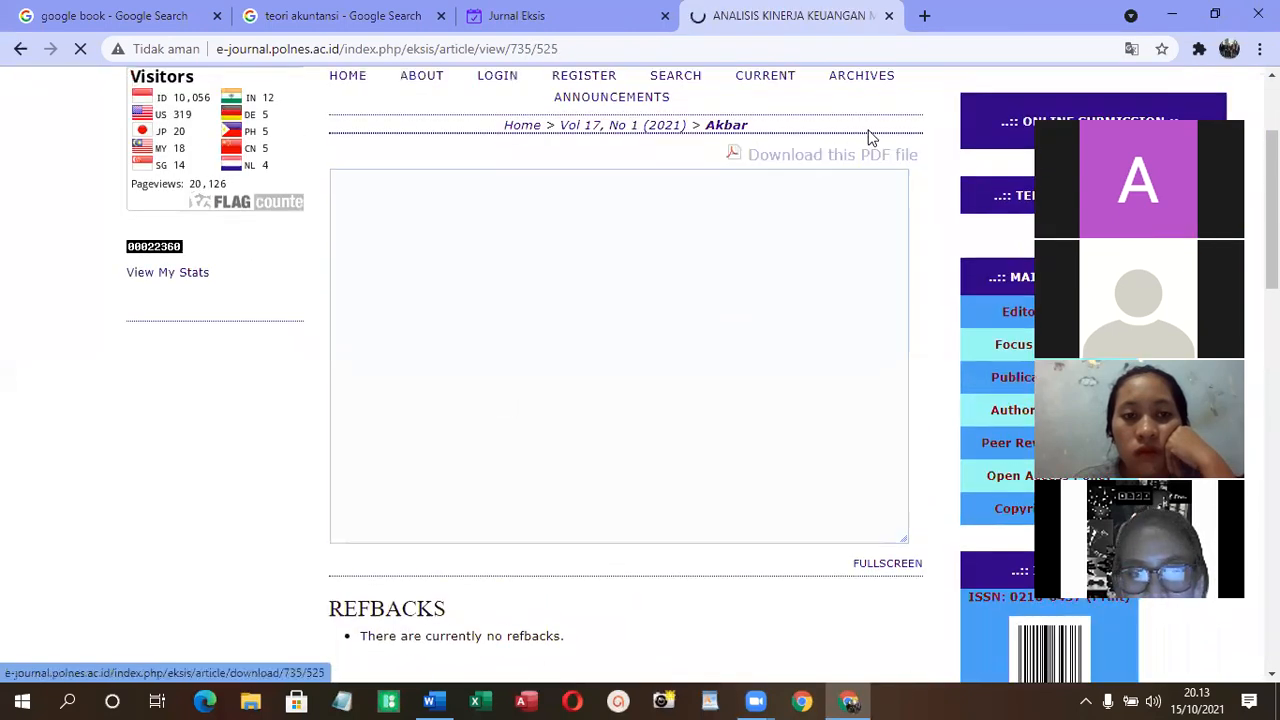
left_click(824, 162)
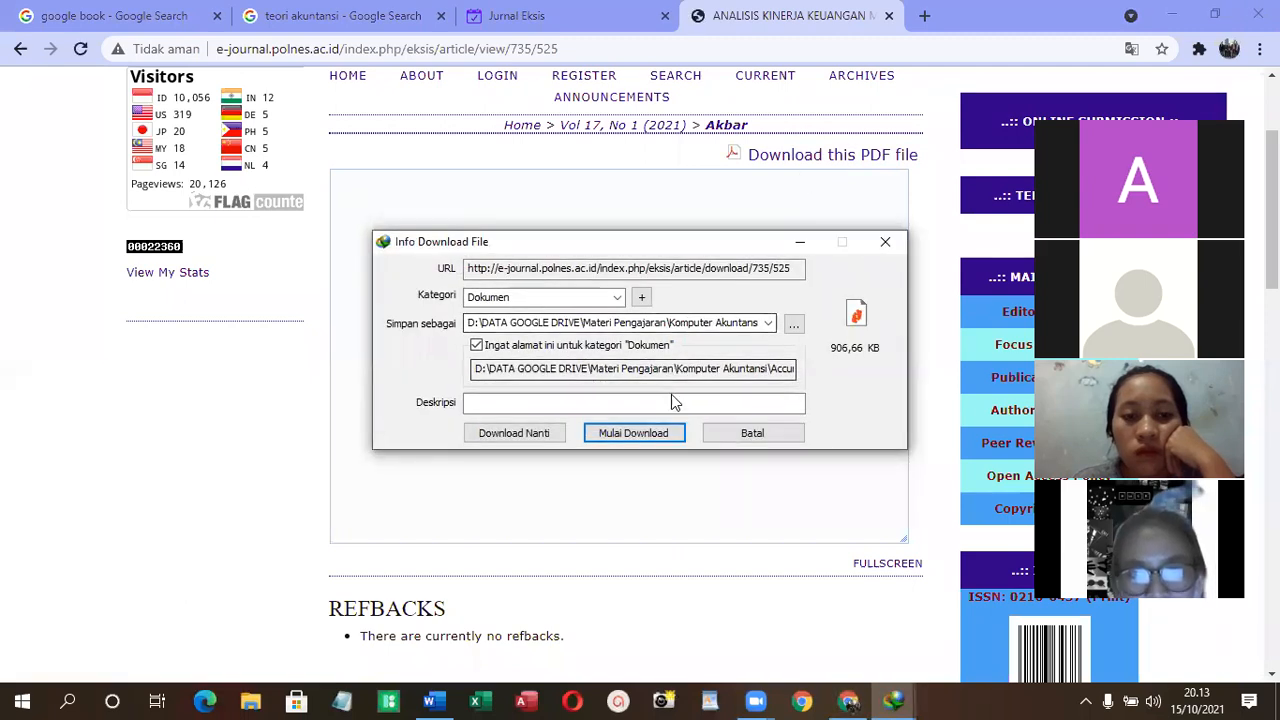
left_click(737, 431)
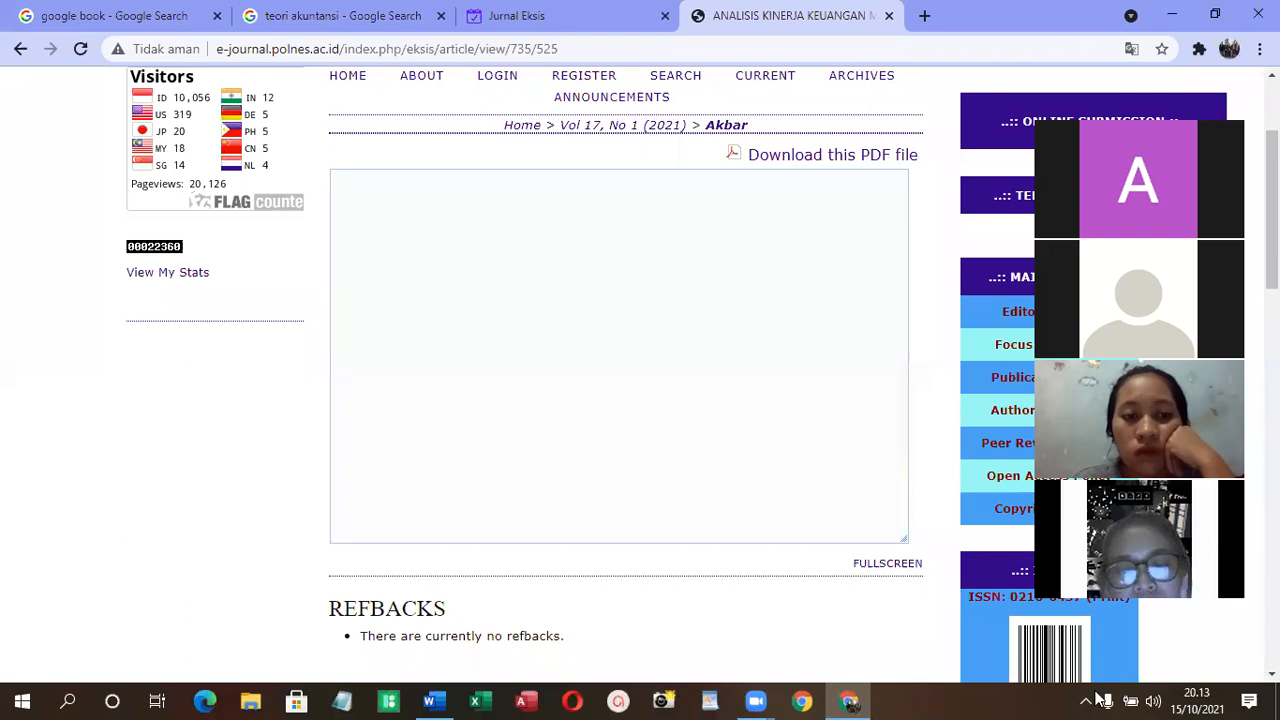
- Open Internet Download Manager and sort its download list by file name
left_click(1086, 701)
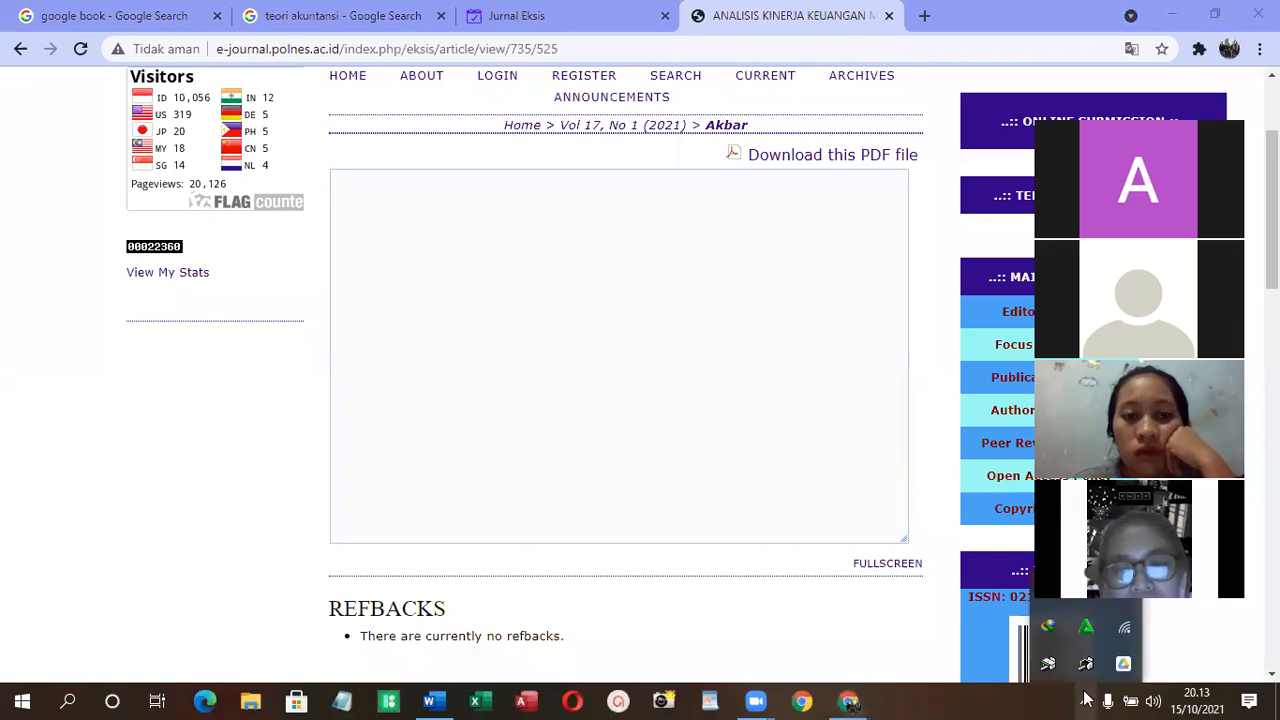
double_click(1052, 627)
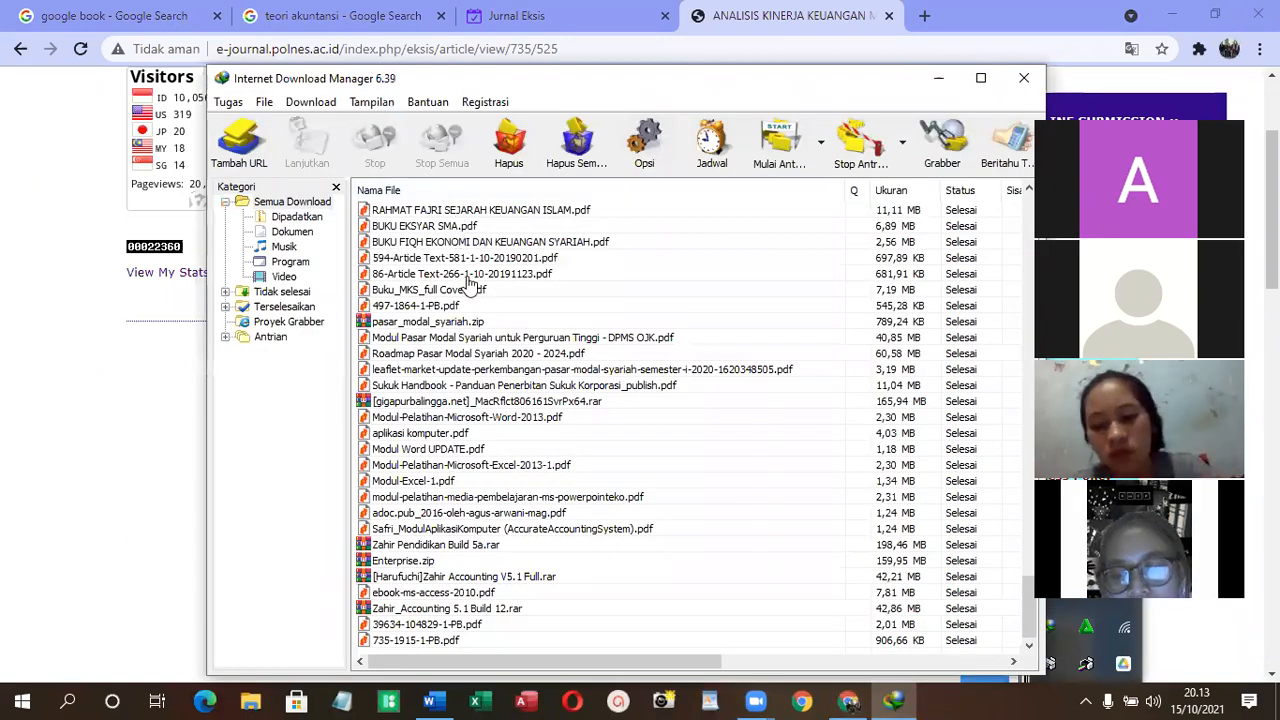
scroll(468, 270, "up", 6)
scroll(468, 255, "up", 20)
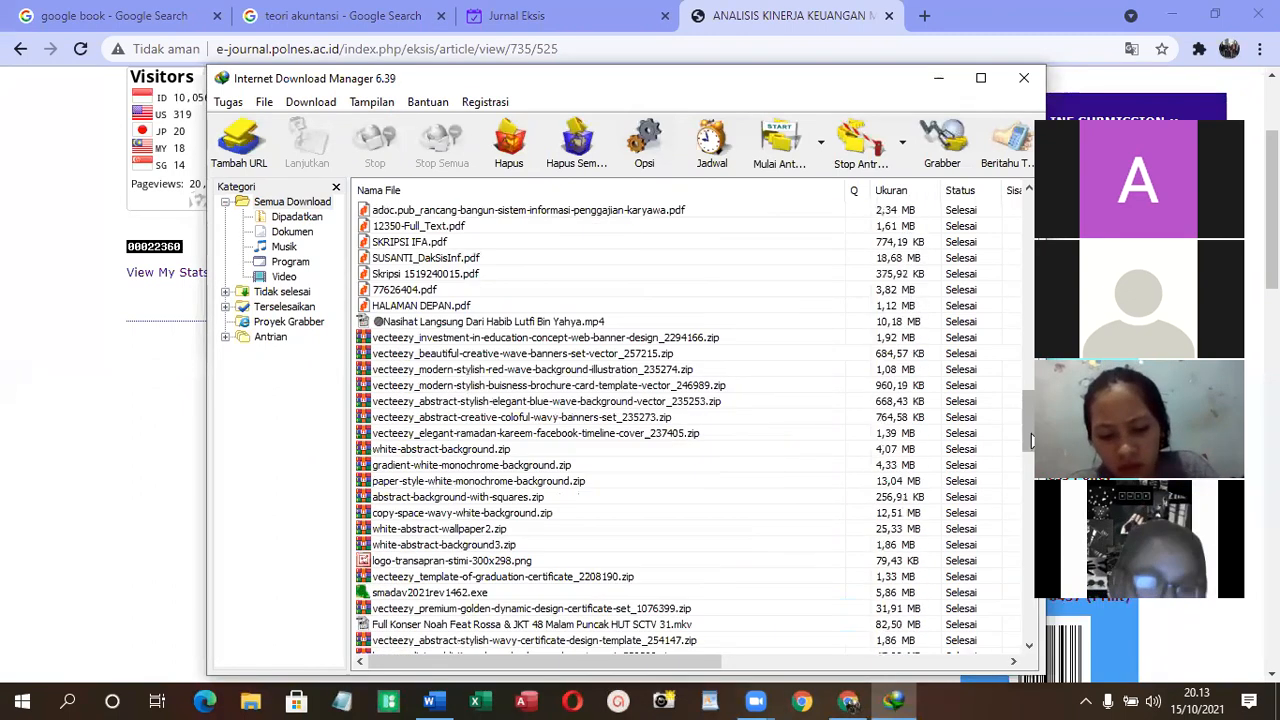
left_click(571, 190)
- Resume the unfinished download of 014._SIM-sistem_informasi_SDM-contoh_kasus.pdf and select 022214111_Full.pdf in the list
left_click(540, 209)
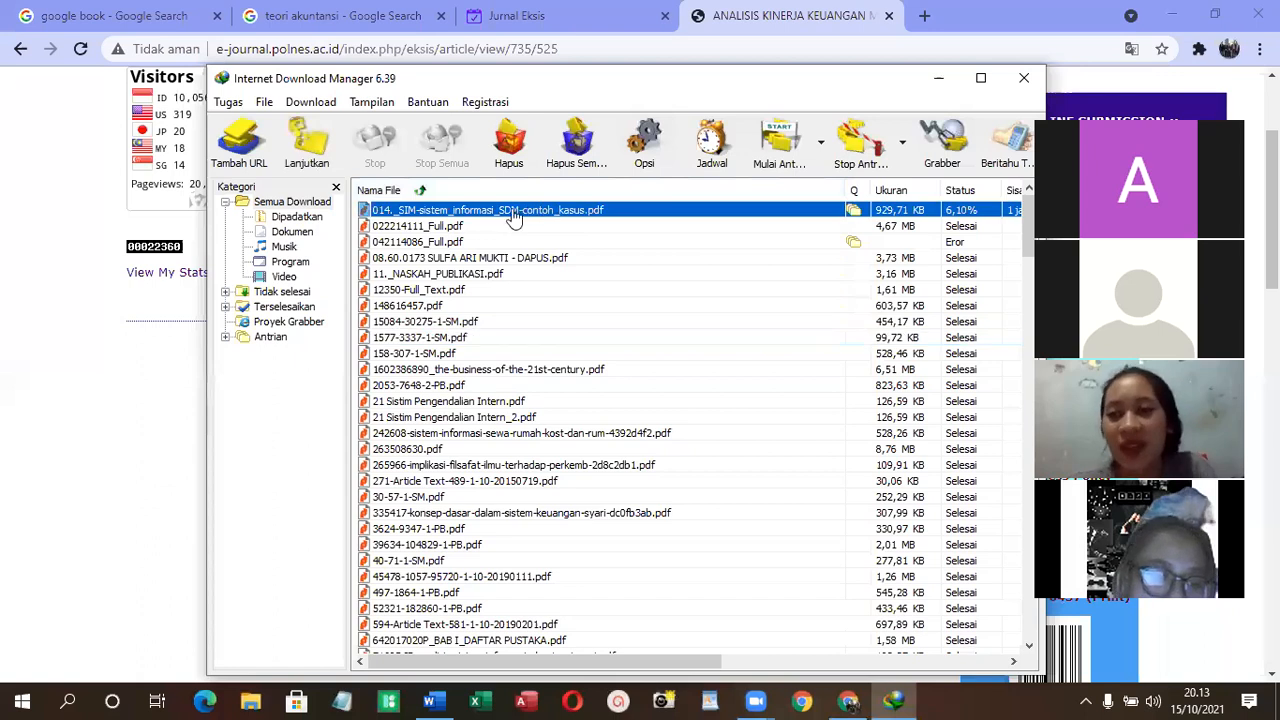
left_click(302, 163)
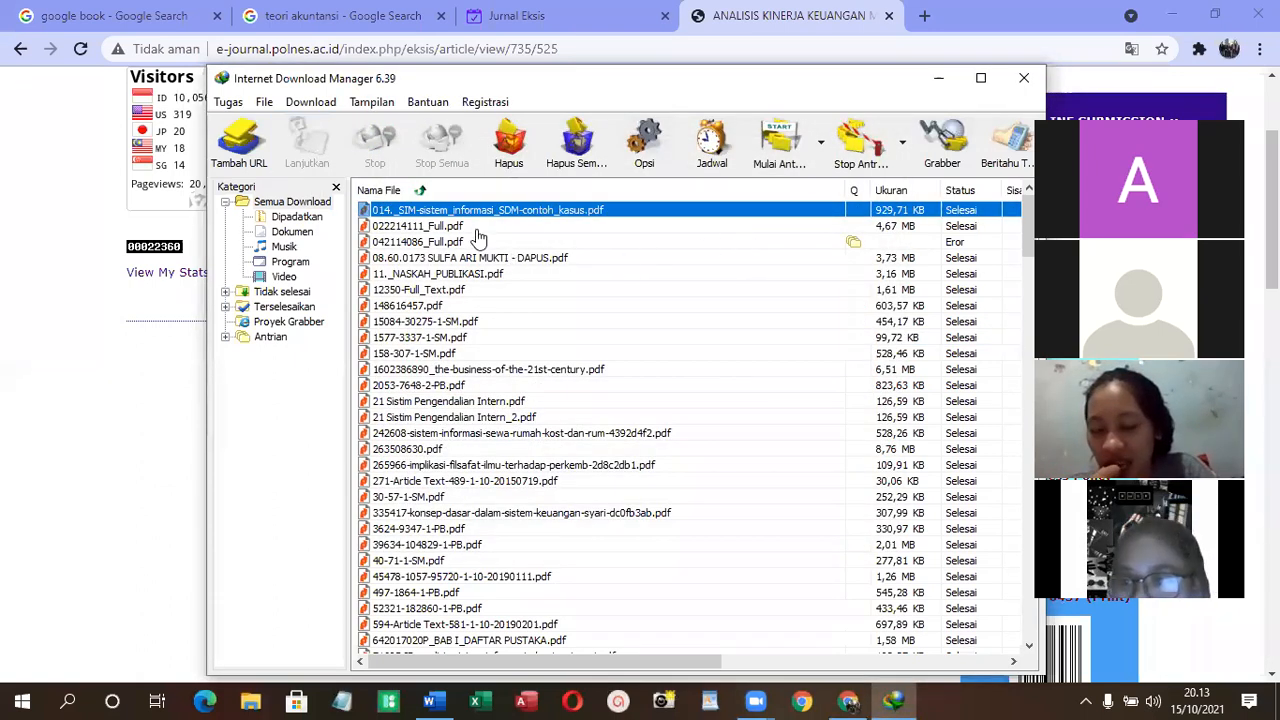
right_click(478, 228)
left_click(490, 237)
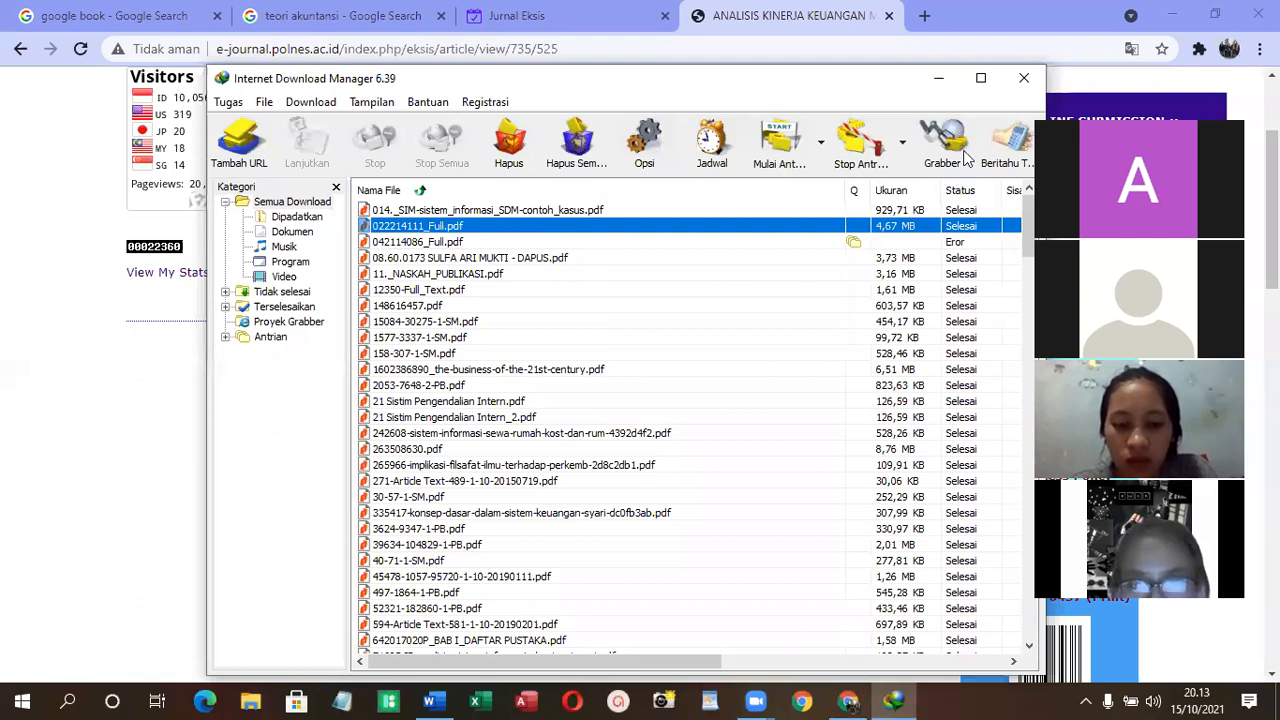
- Move and widen the download manager window, and sort the files by date with the newest first
left_click(771, 466)
left_click_drag(838, 63, 656, 84)
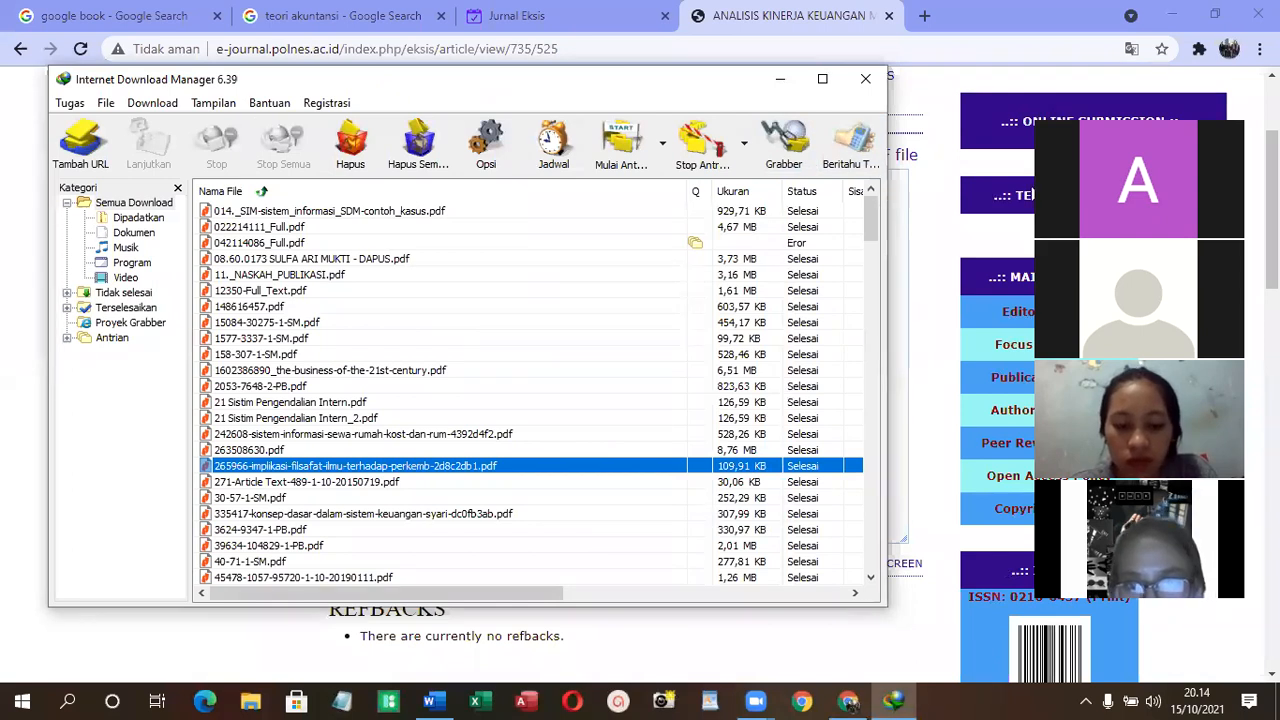
left_click_drag(887, 195, 1170, 195)
left_click(1016, 191)
left_click(1017, 194)
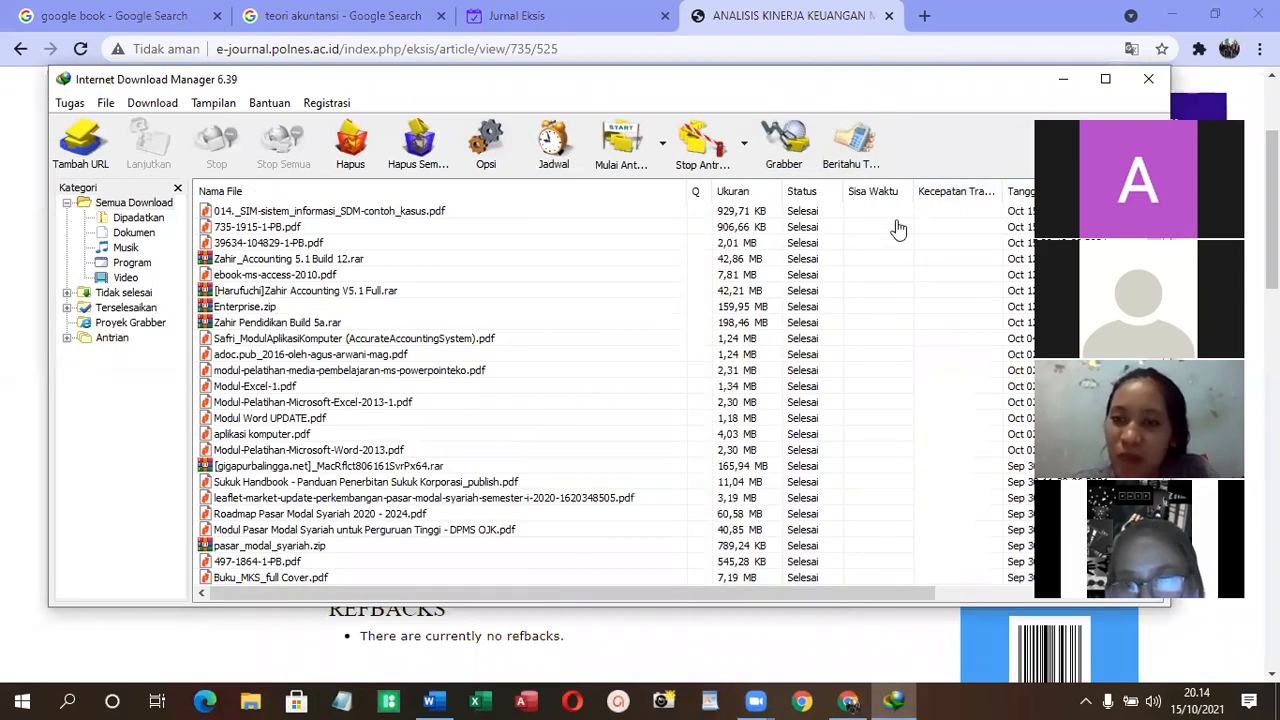
- Open the downloaded article 735-1915-1-PB.pdf from the list and minimize the download manager
right_click(296, 230)
left_click(330, 245)
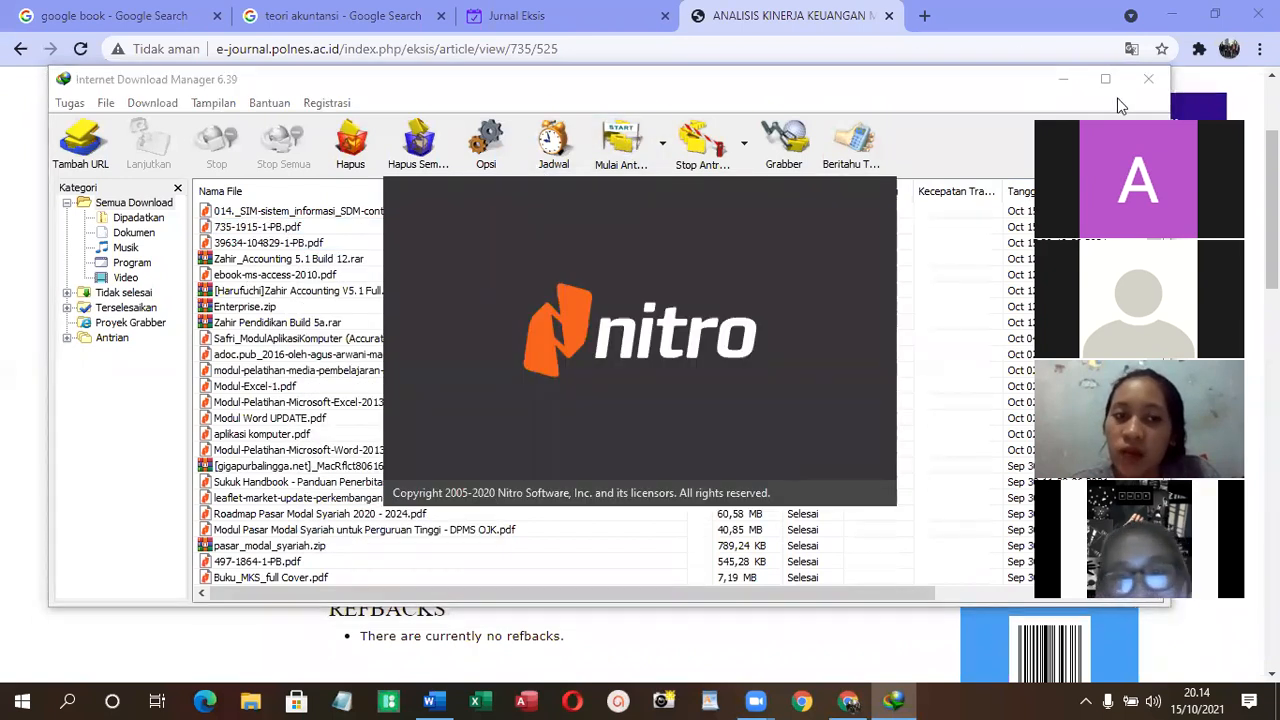
left_click(1062, 80)
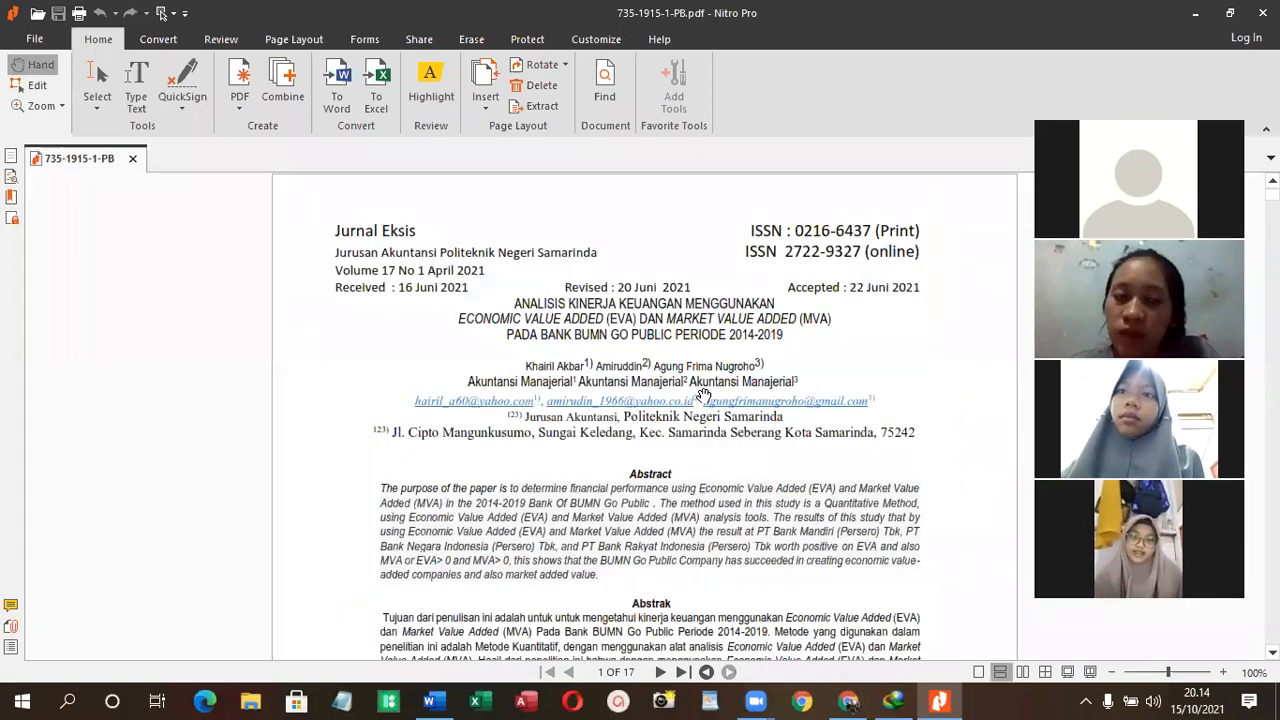
- Copy the paragraph defining Akuntansi under KAJIAN PUSTAKA in the article and paste it below "Pengertian Akuntansi" in the Word document
scroll(455, 252, "down", 1)
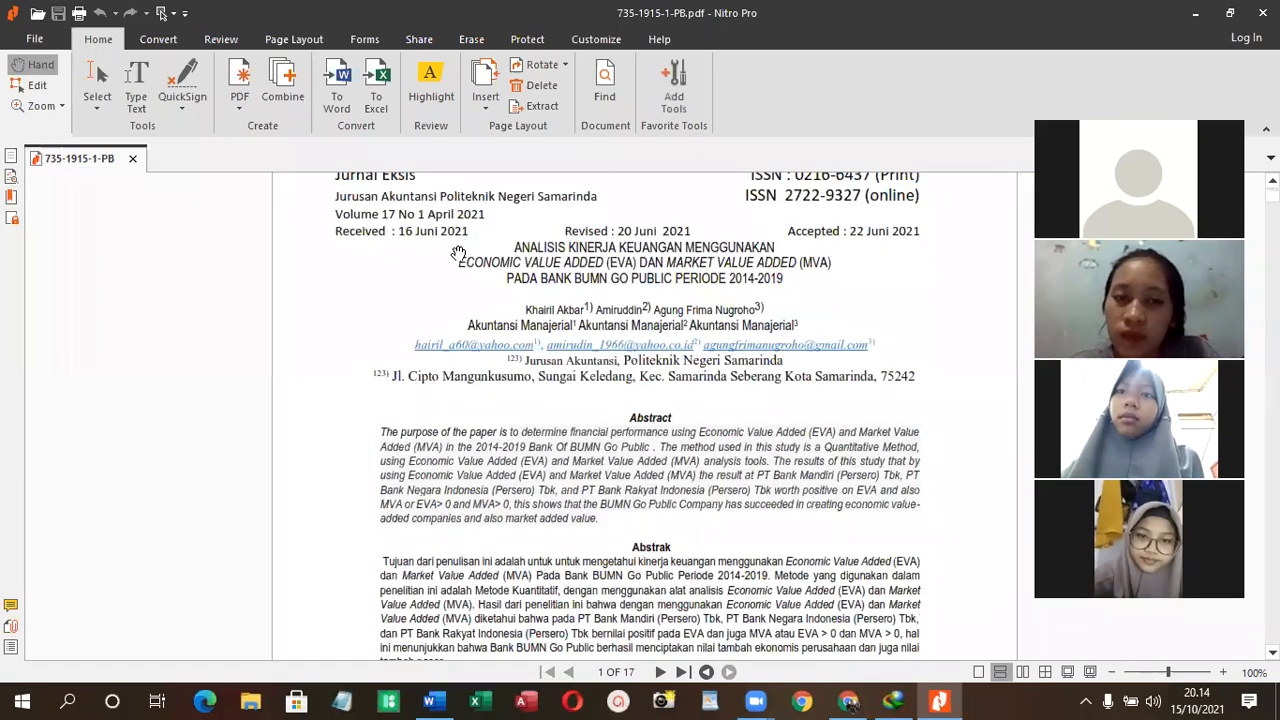
scroll(458, 252, "down", 6)
scroll(456, 245, "down", 18)
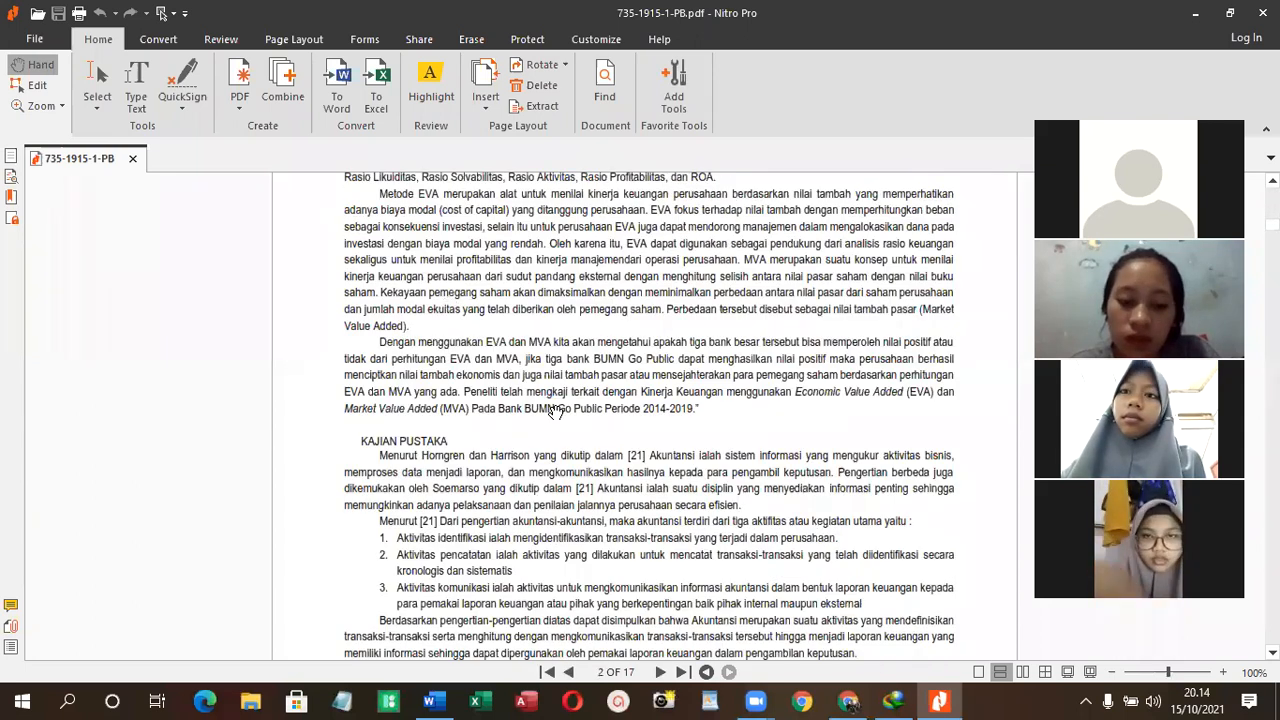
scroll(676, 236, "down", 5)
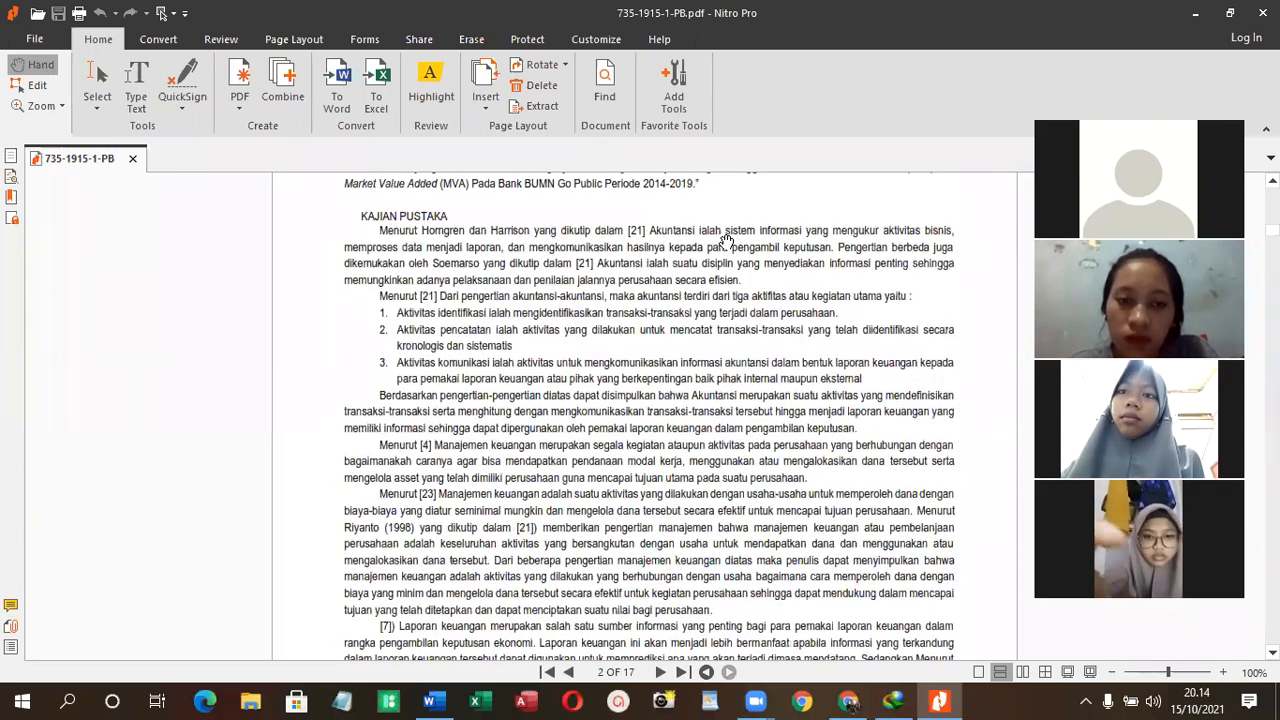
scroll(710, 252, "up", 1)
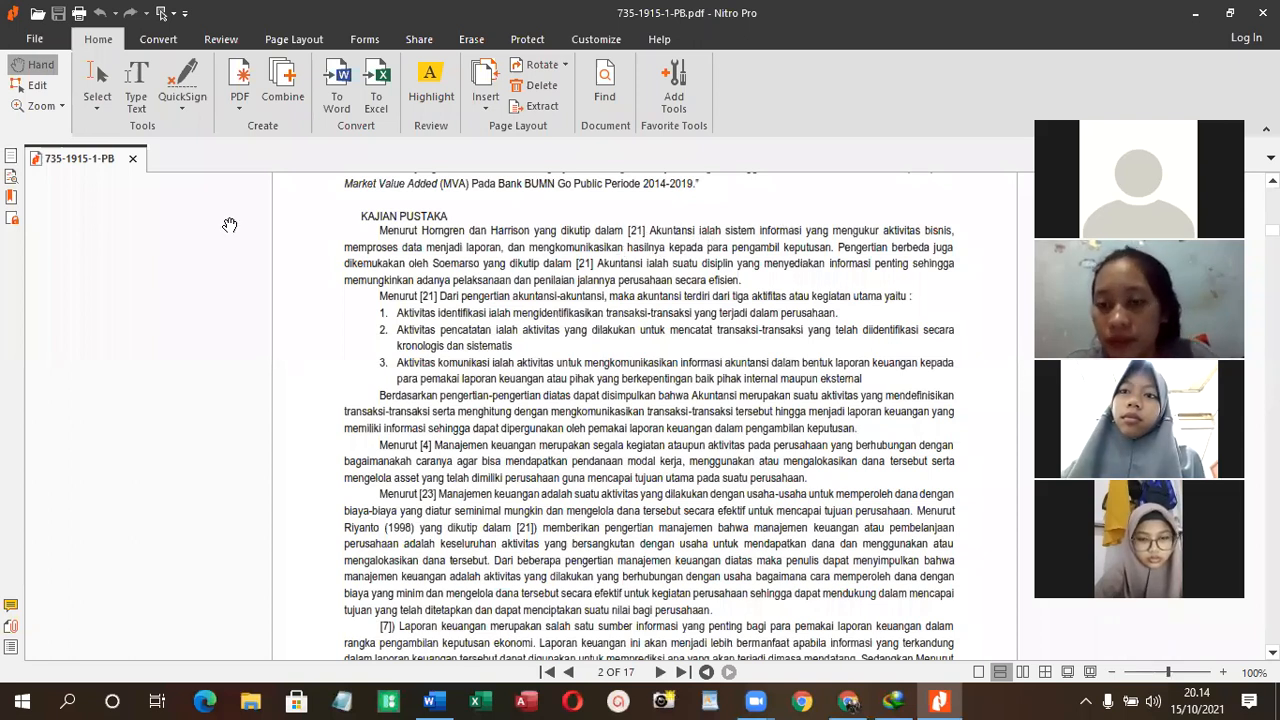
left_click(97, 80)
left_click_drag(285, 213, 990, 285)
right_click(726, 282)
left_click(732, 284)
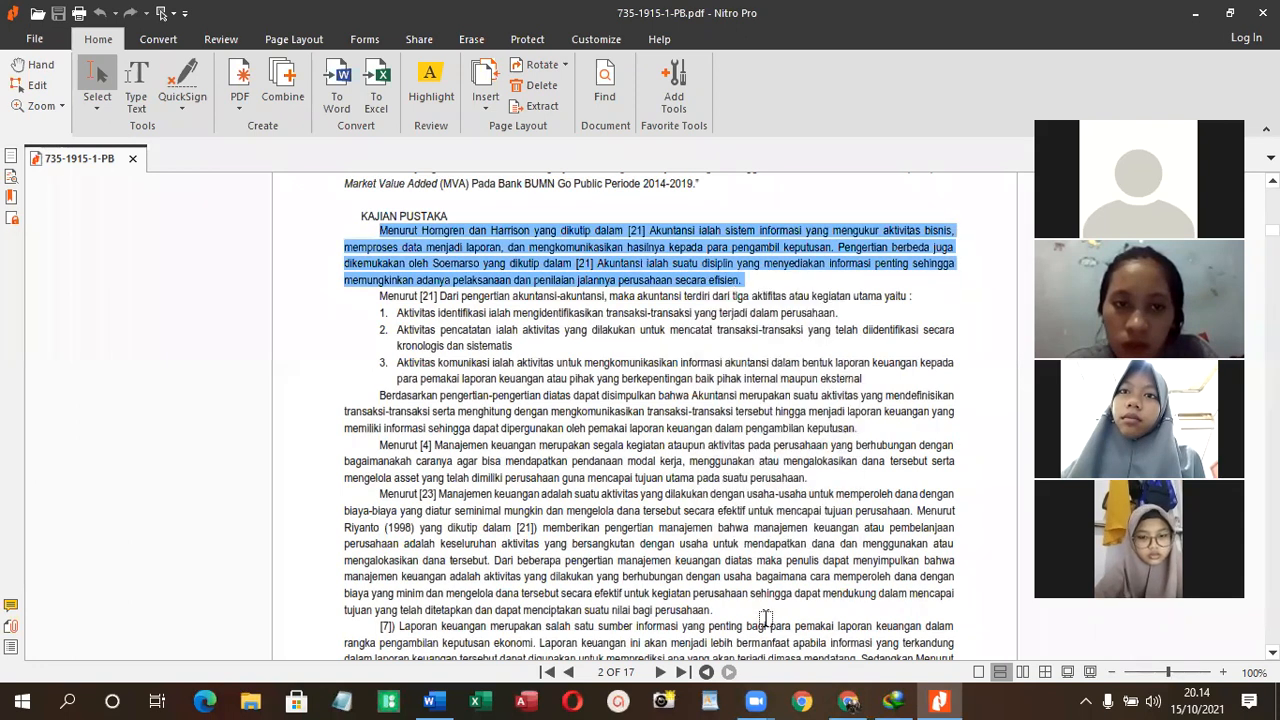
left_click(433, 700)
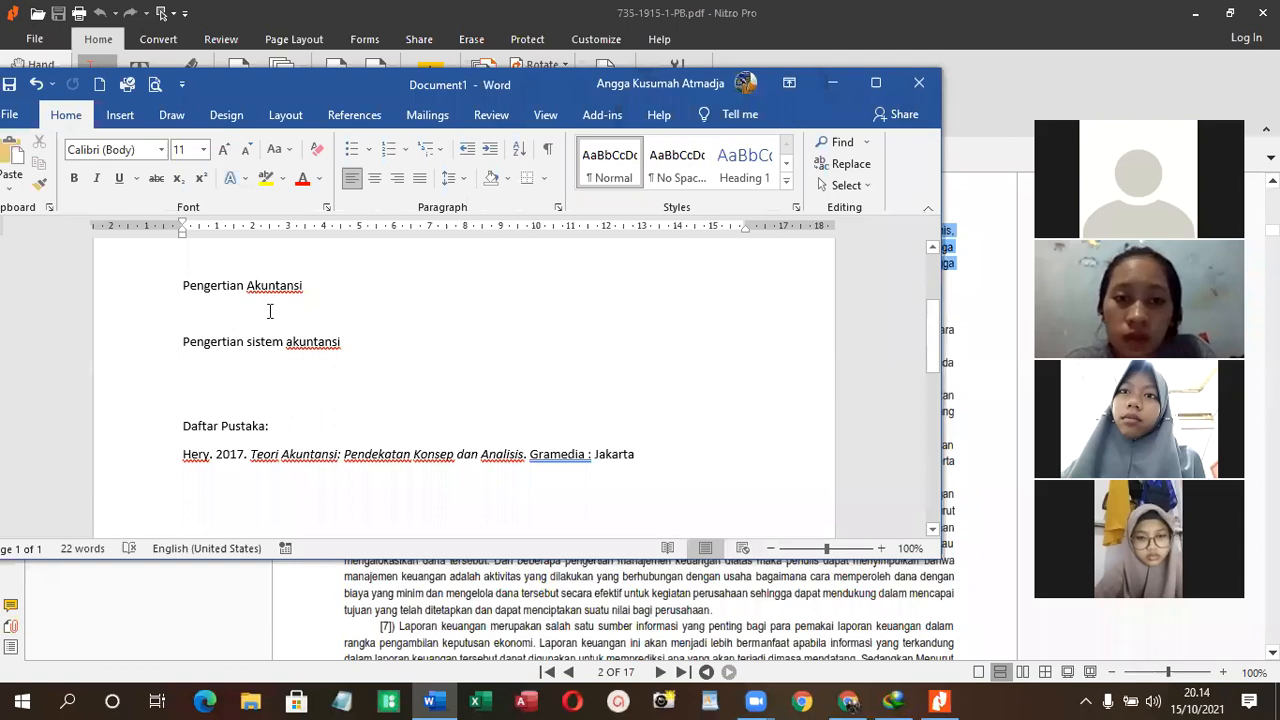
key("ctrl+v")
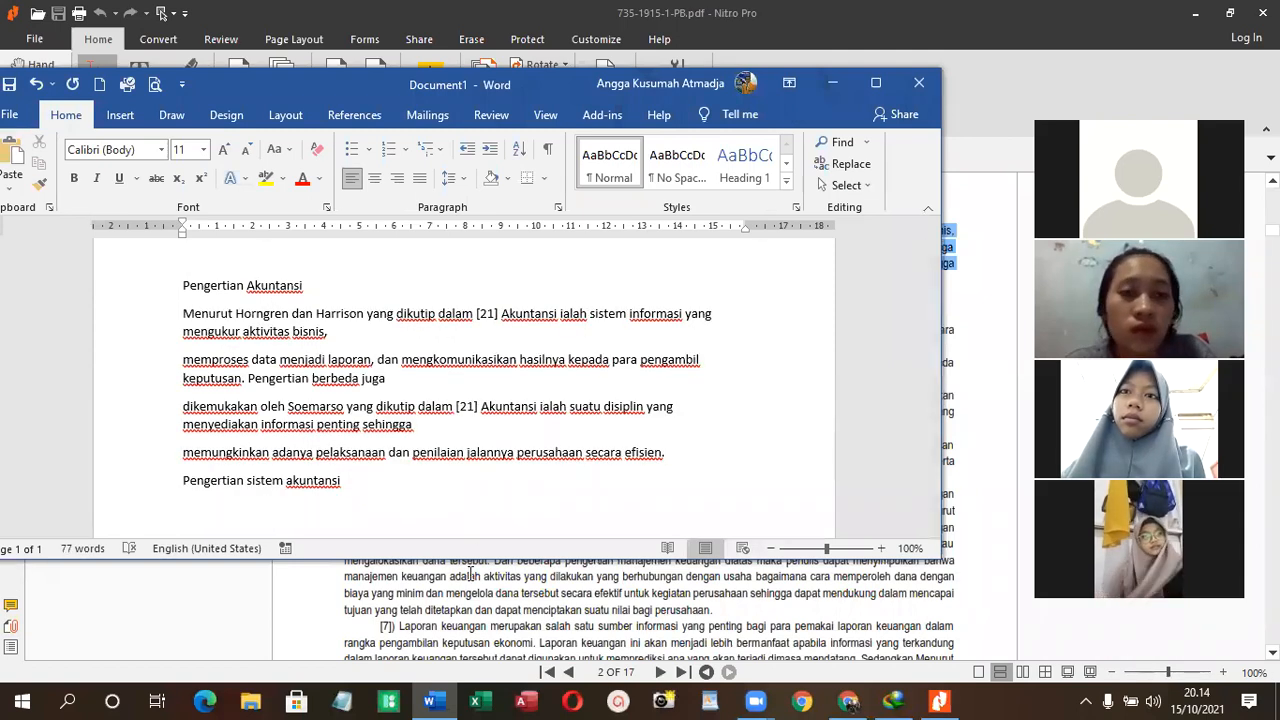
- Look through the rest of the PDF article, including its DAFTAR RUJUKAN list, for the cited sources, and minimize the PDF window
left_click(492, 590)
scroll(505, 524, "down", 3)
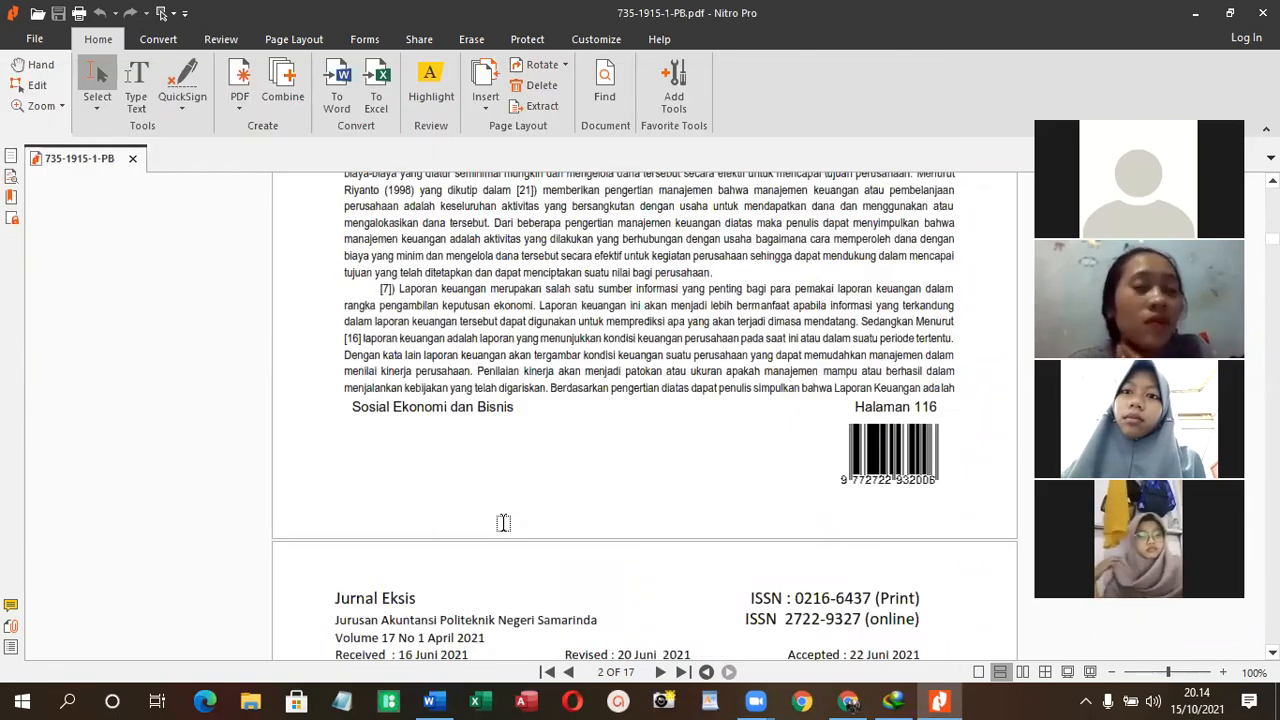
scroll(611, 432, "down", 3)
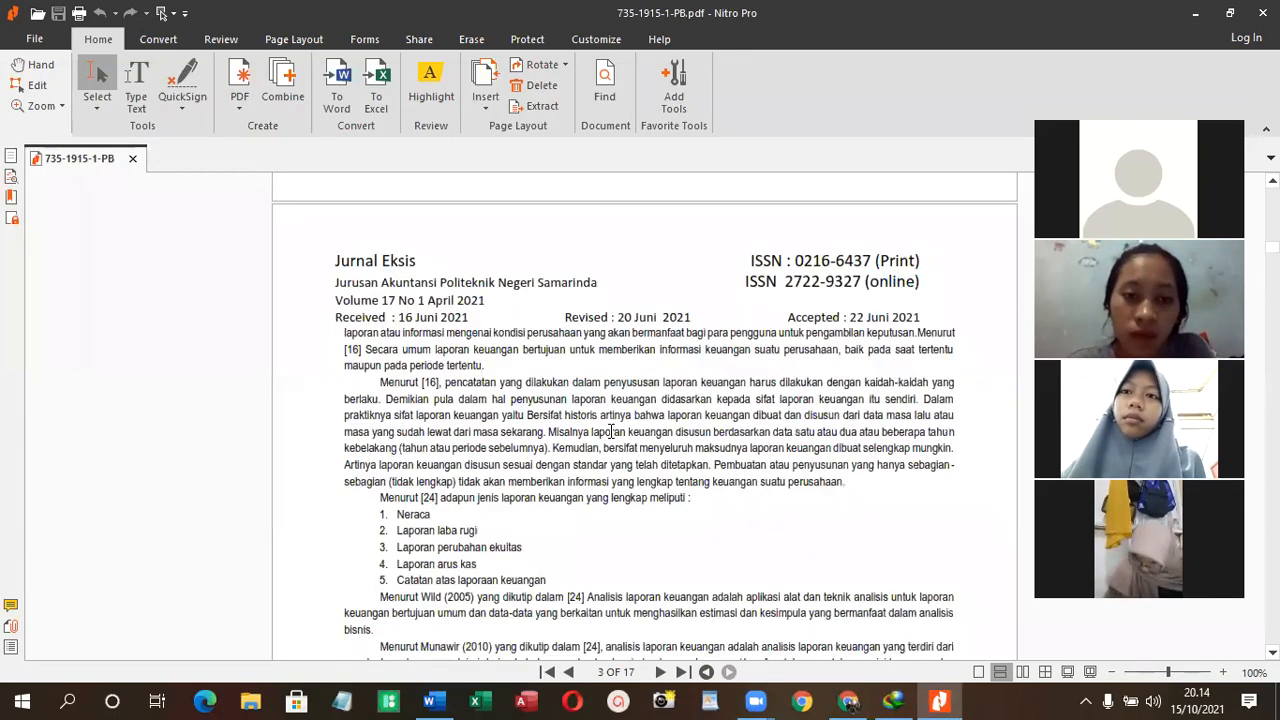
scroll(611, 432, "down", 3)
scroll(604, 434, "down", 15)
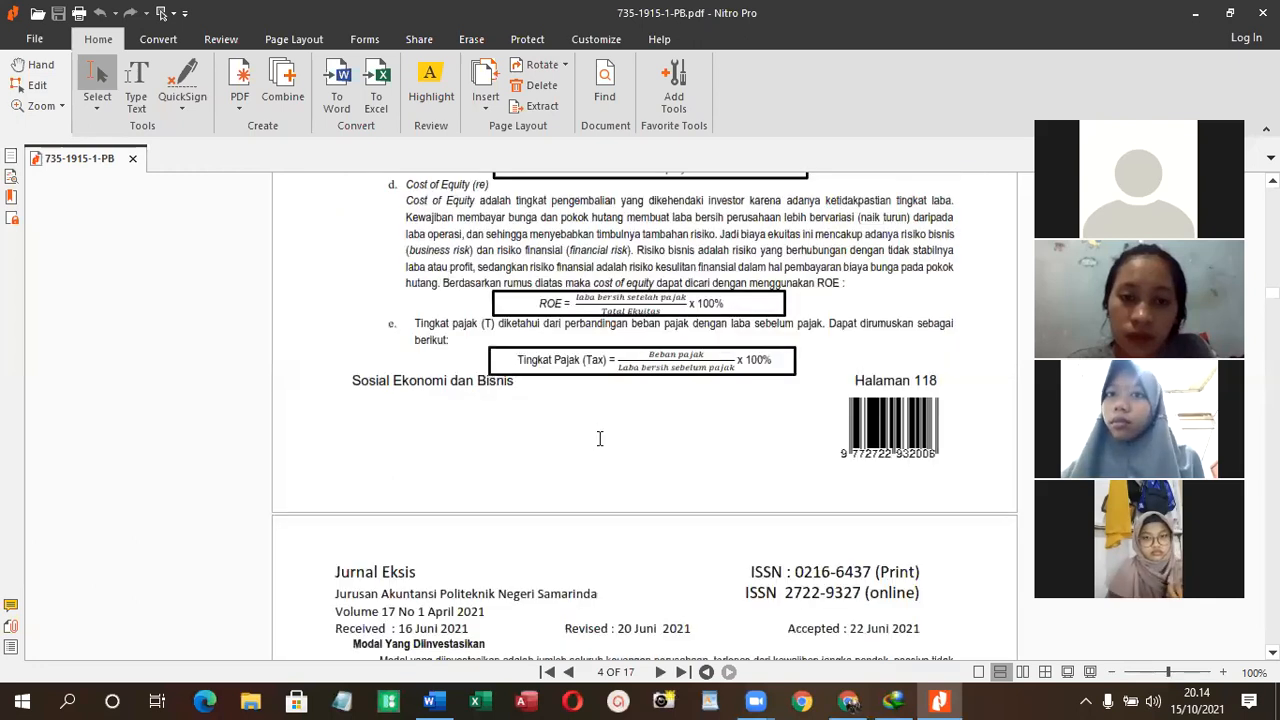
scroll(586, 437, "down", 10)
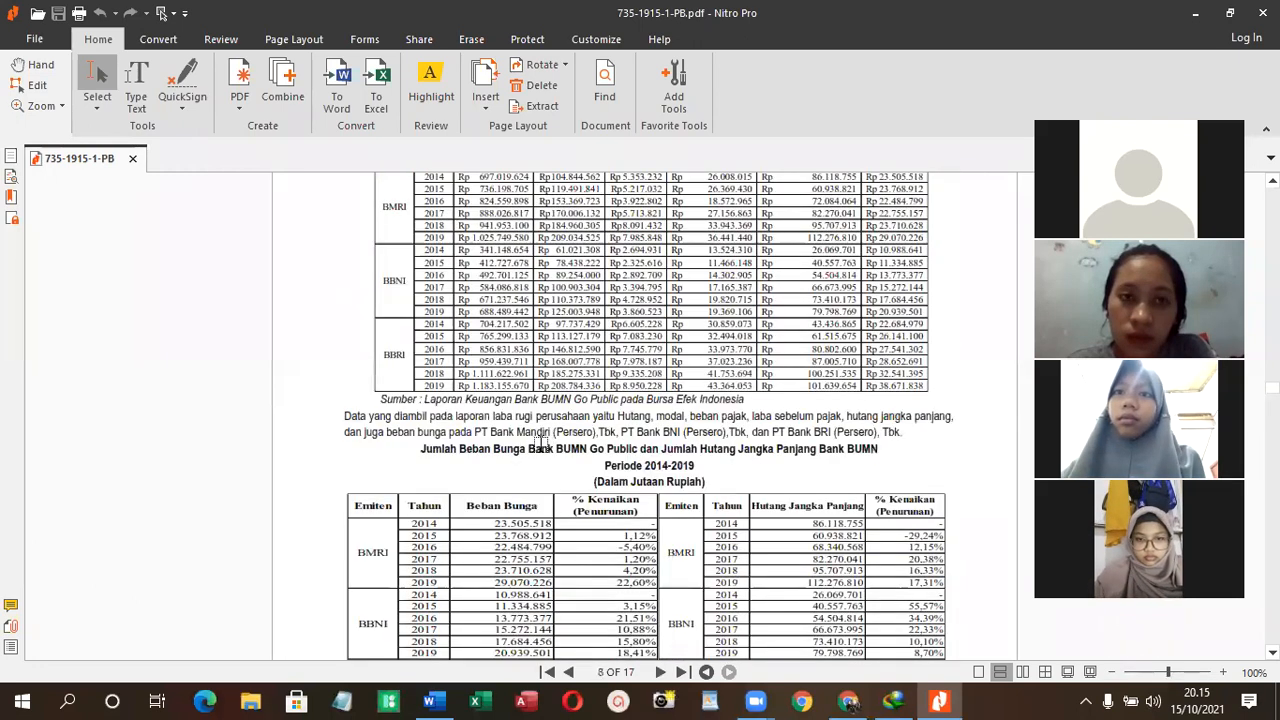
scroll(540, 443, "down", 10)
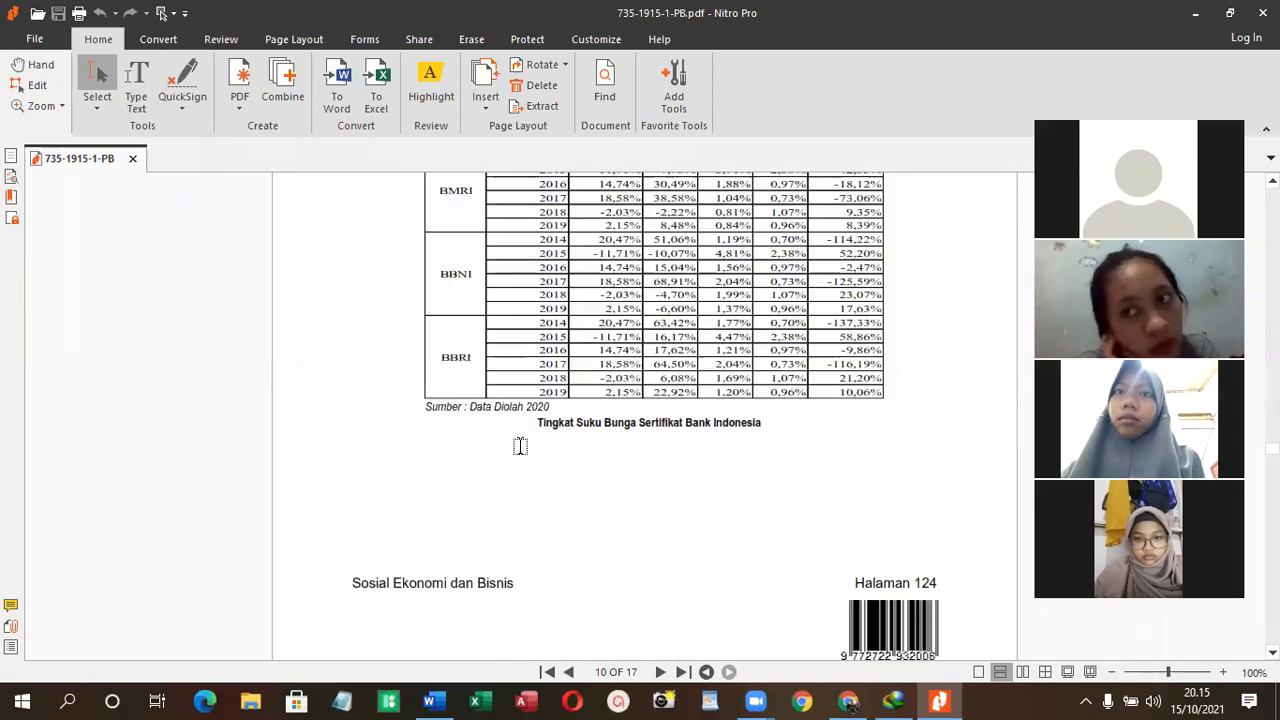
scroll(520, 446, "down", 10)
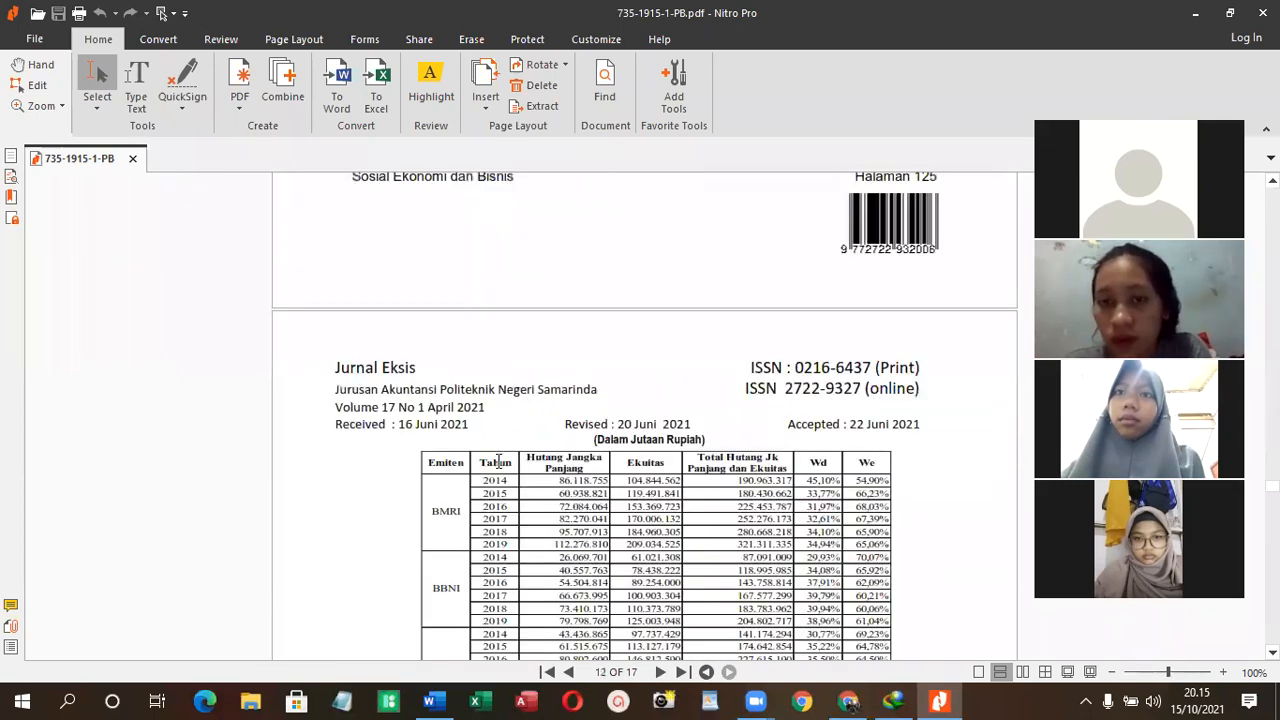
scroll(497, 461, "down", 10)
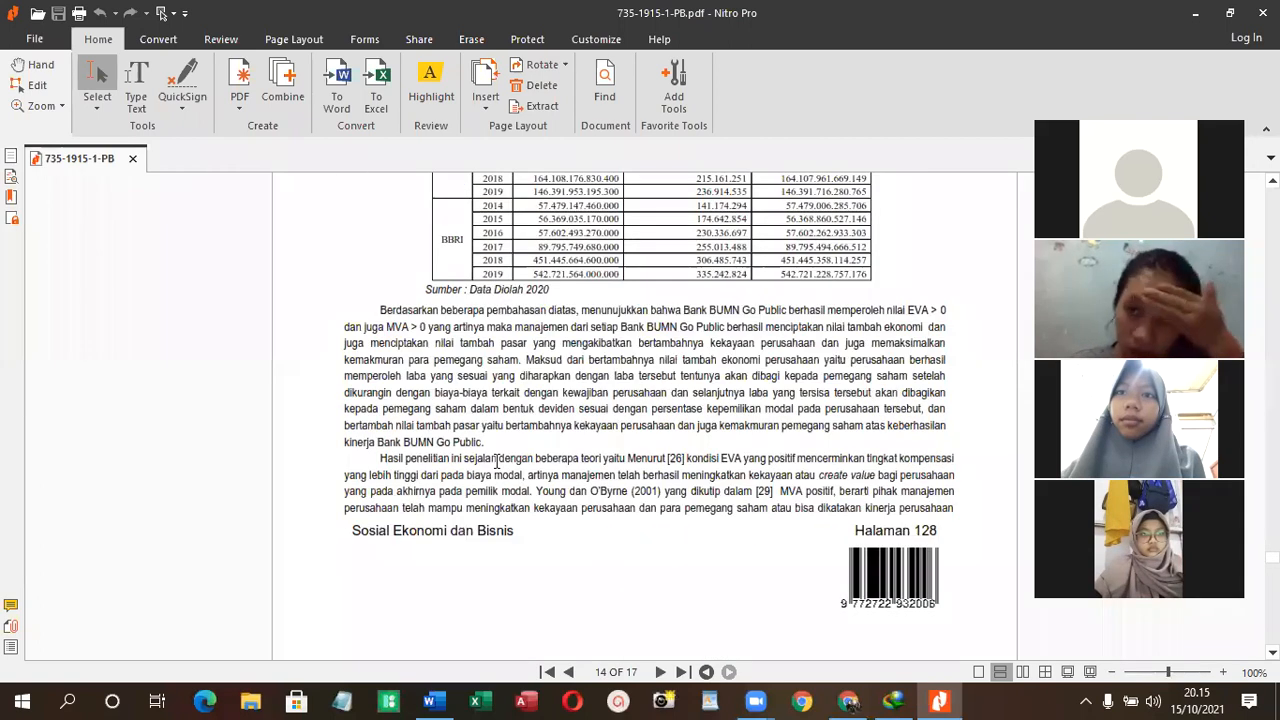
scroll(495, 462, "down", 10)
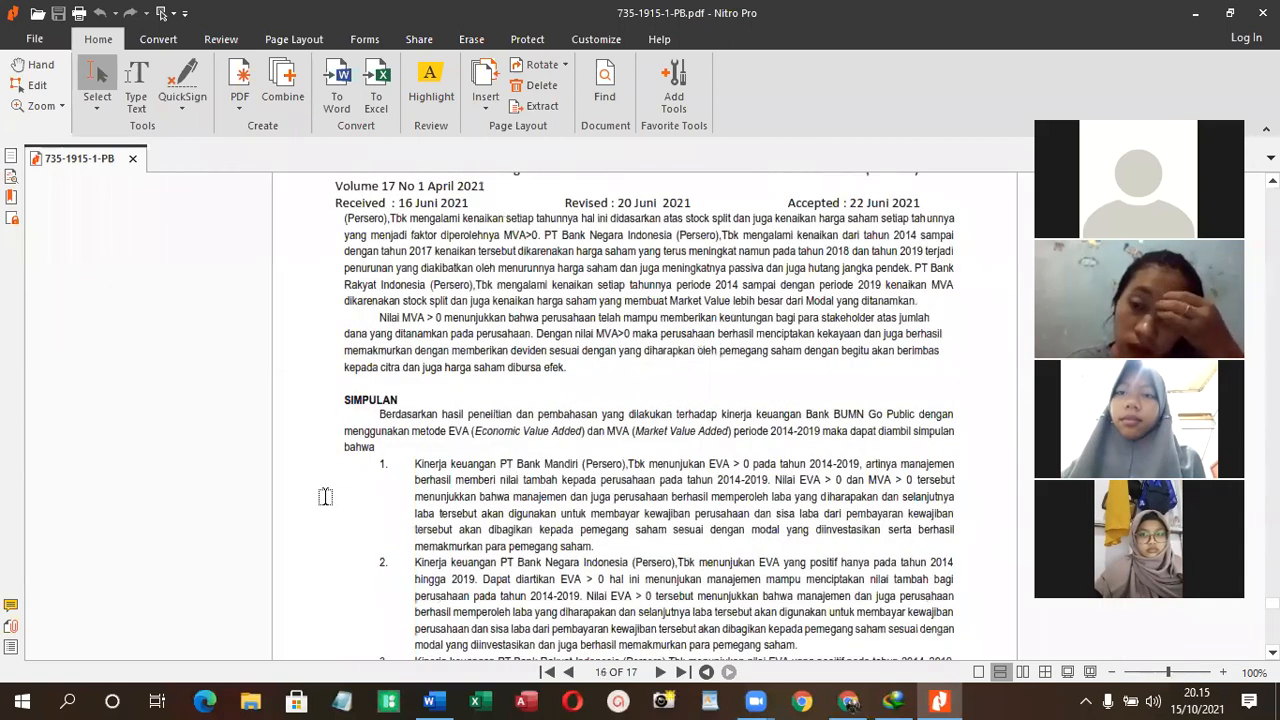
scroll(325, 497, "down", 5)
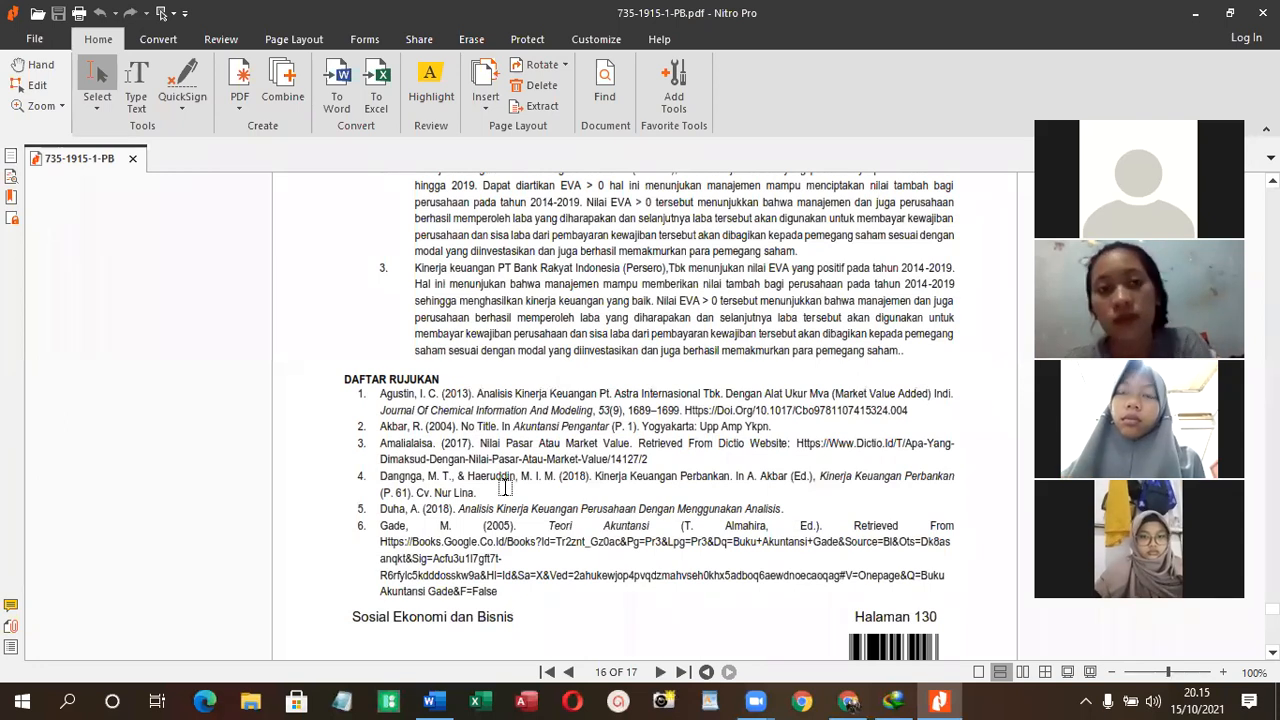
scroll(456, 412, "down", 1)
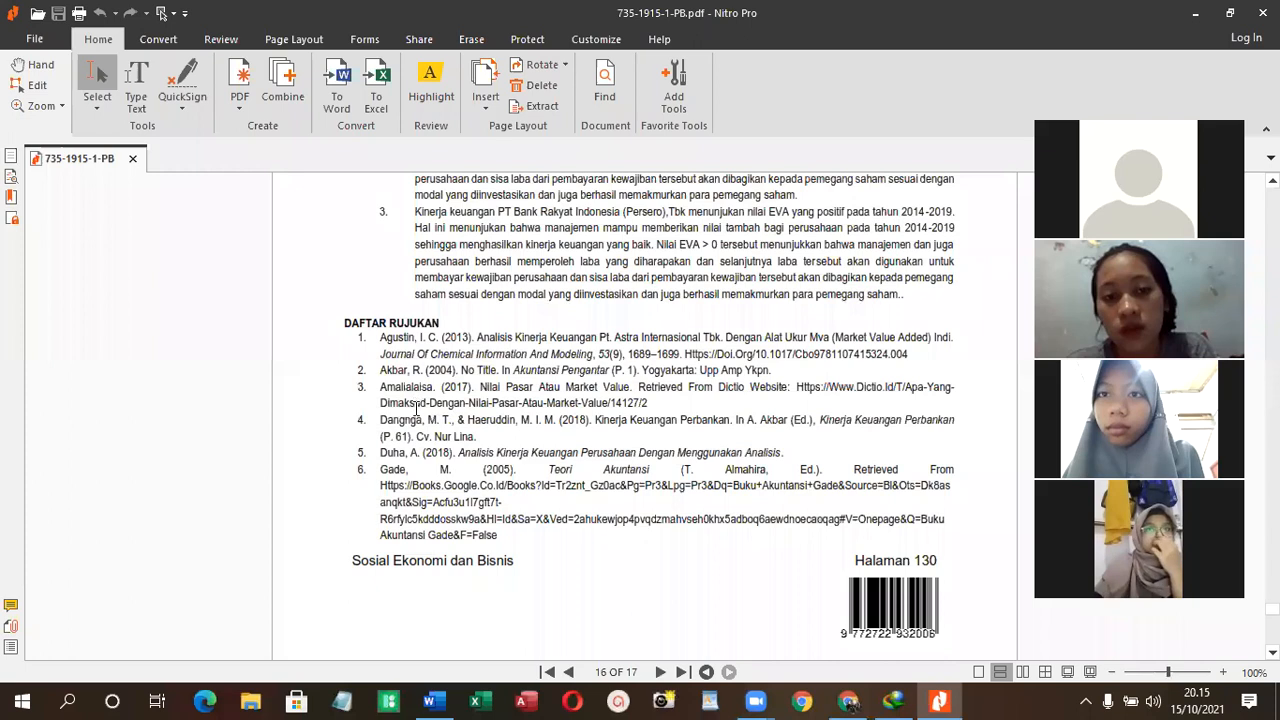
scroll(420, 405, "up", 5)
scroll(423, 410, "up", 7)
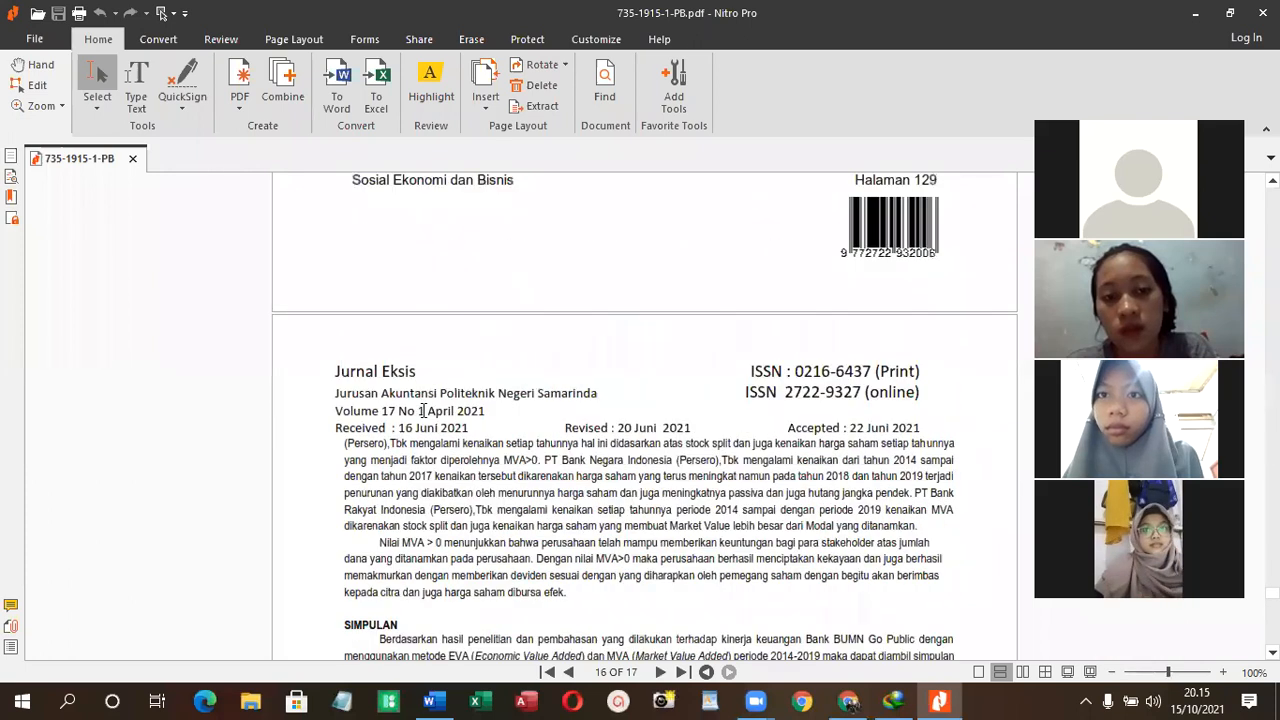
scroll(423, 410, "up", 10)
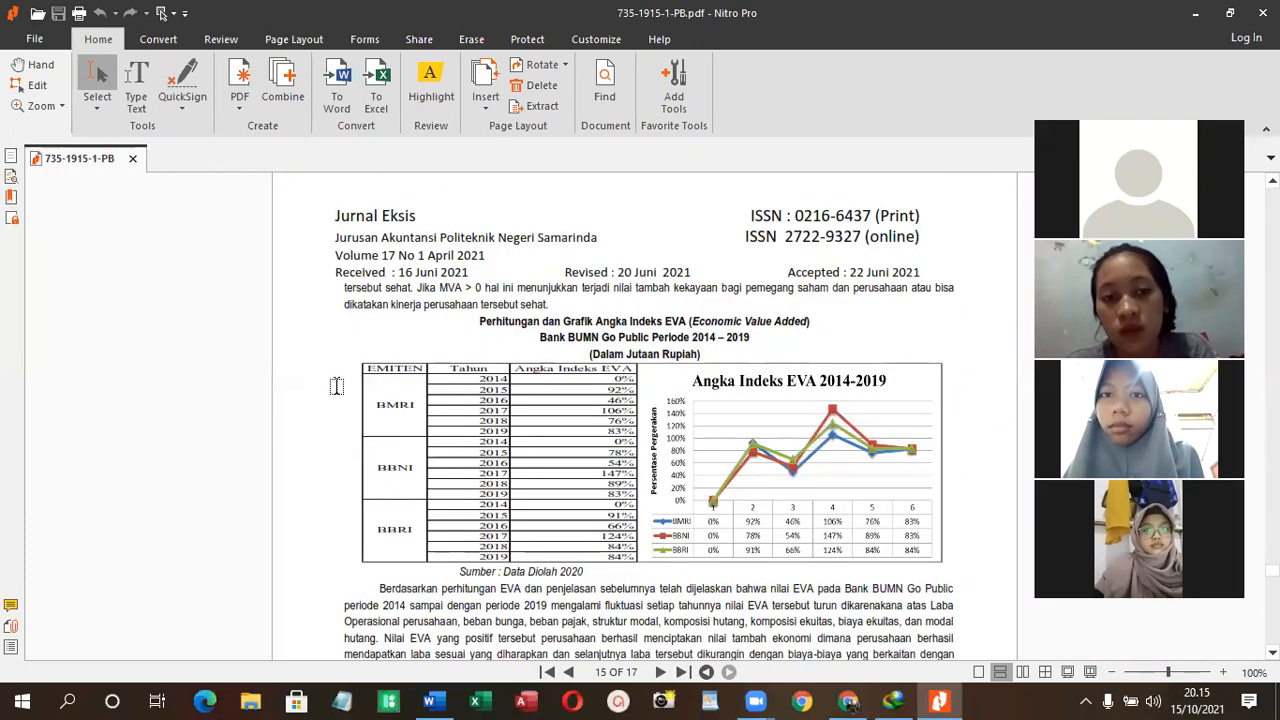
scroll(316, 304, "up", 9)
scroll(765, 296, "up", 6)
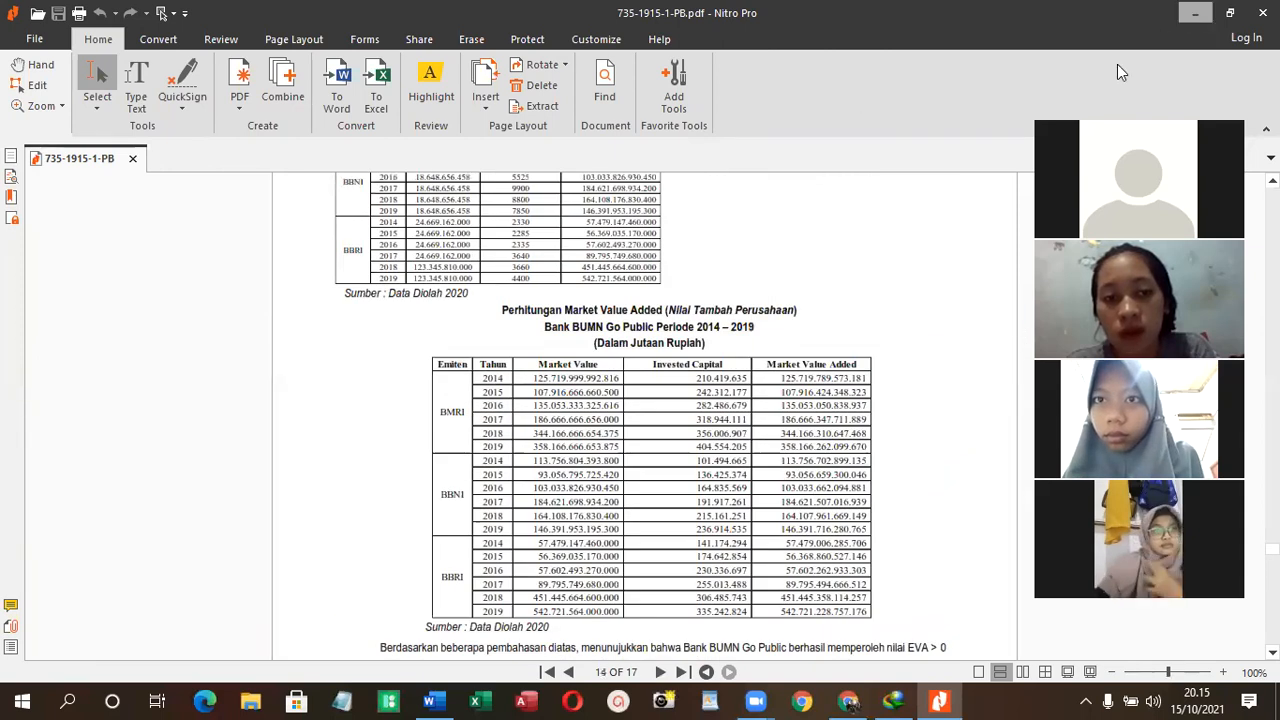
left_click(1195, 13)
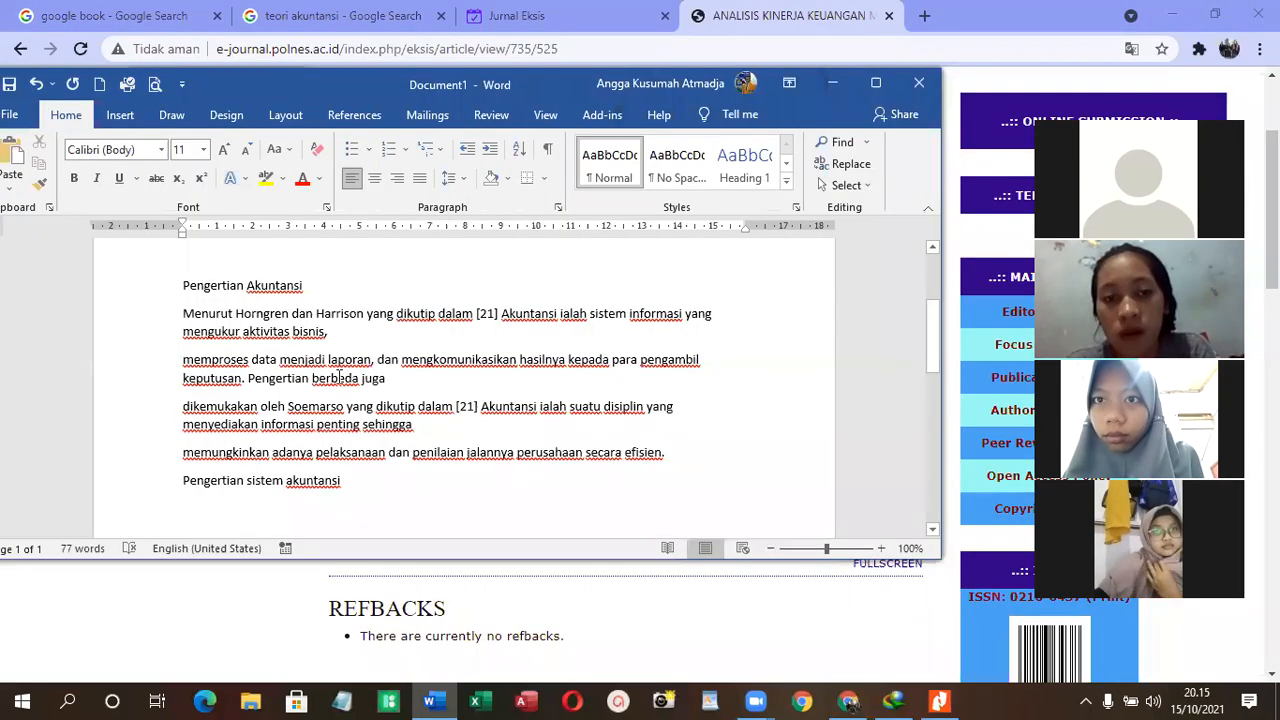
- Delete the pasted definition paragraphs under "Pengertian Akuntansi" in the Word document, leaving blank lines below the heading
left_click(477, 313)
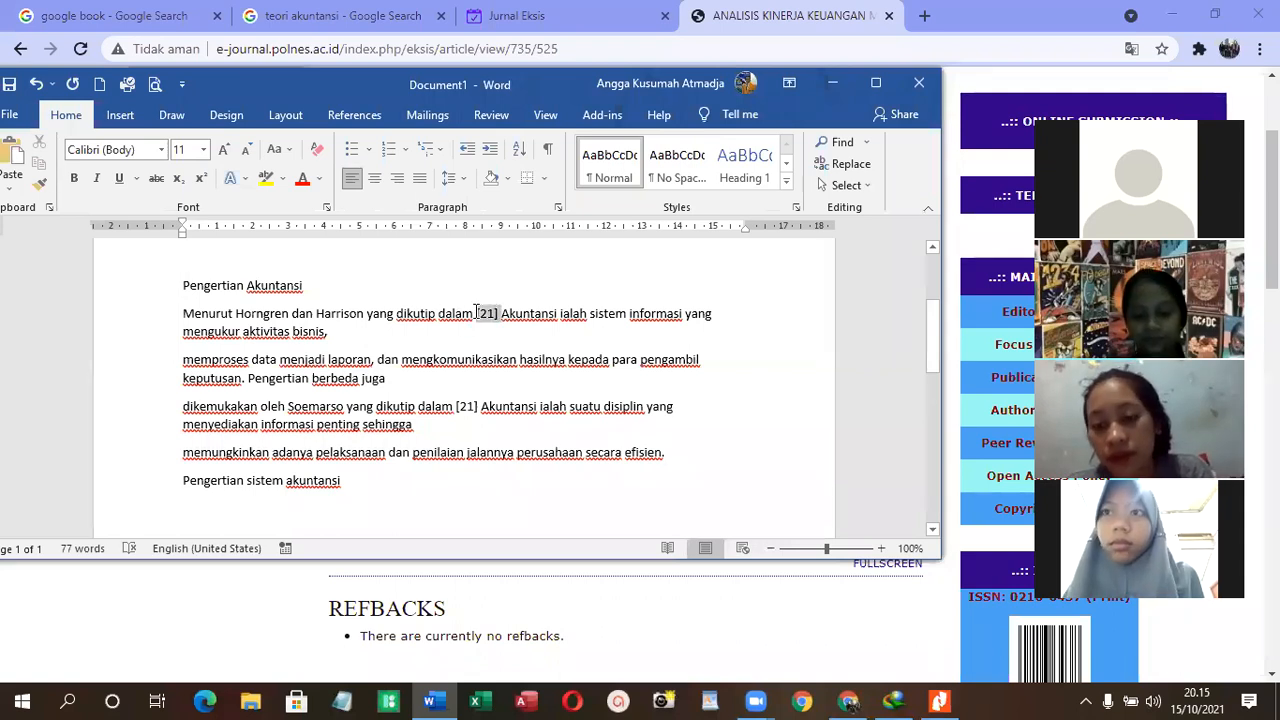
double_click(477, 313)
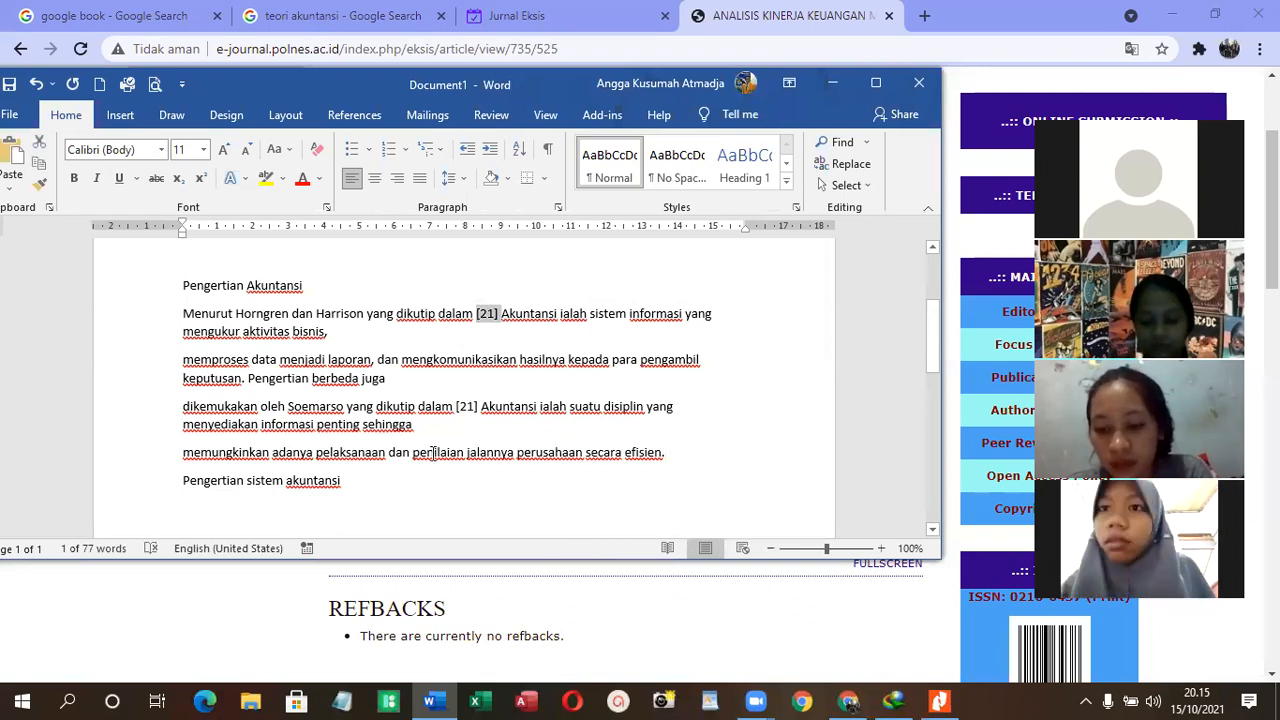
left_click_drag(676, 459, 148, 326)
key("BackSpace")
key("Return")
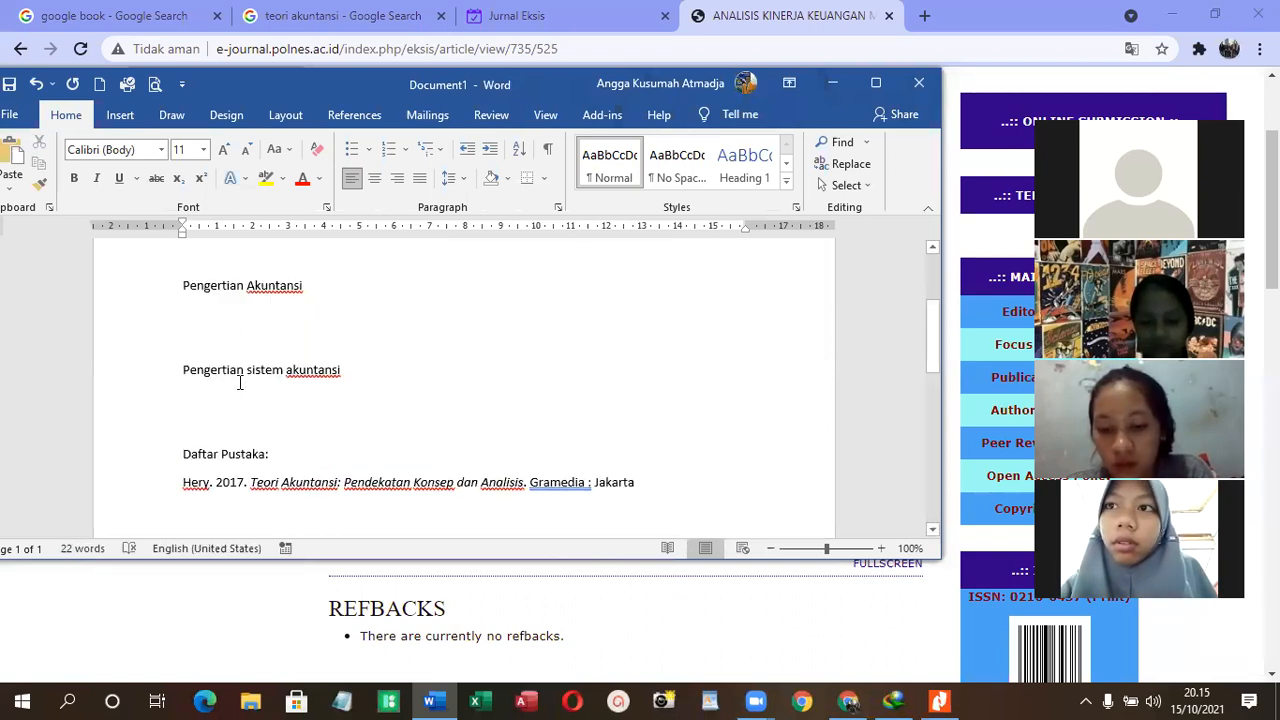
- Switch to the "teori akuntansi" search tab in Chrome, search Google for "bab 2 pengertian akuntansi" and look through the results
left_click(103, 603)
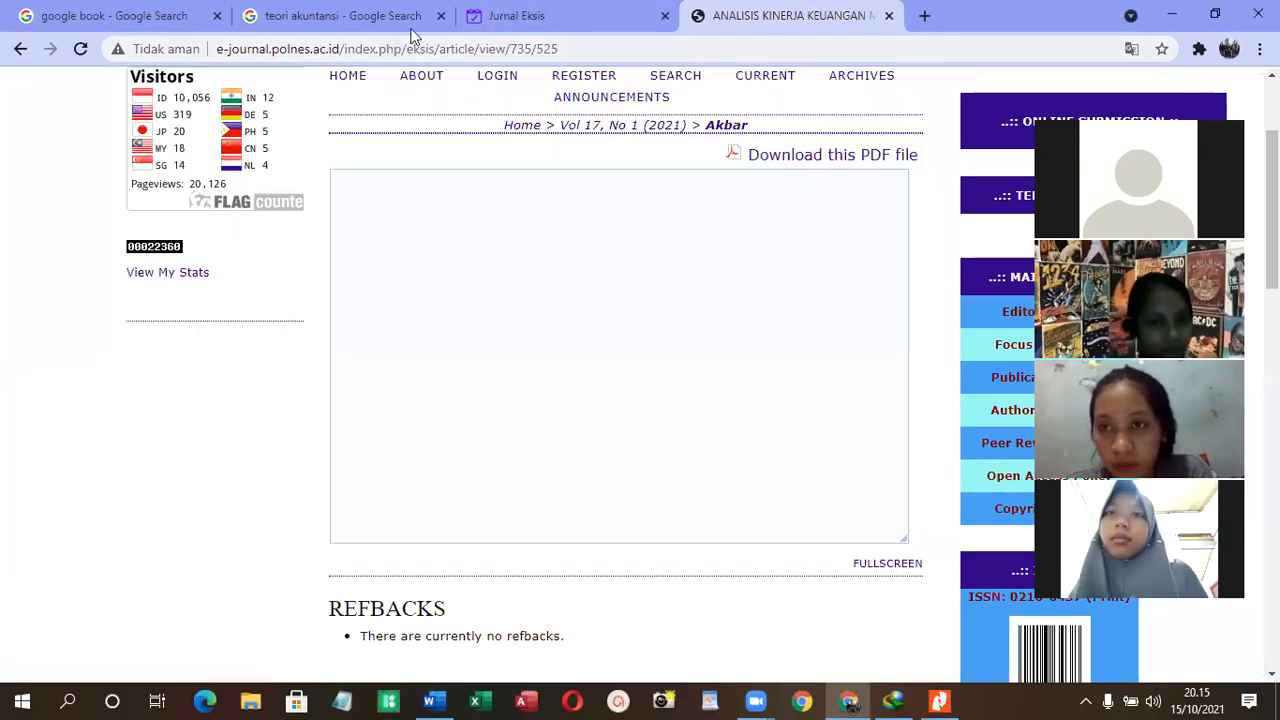
left_click(330, 20)
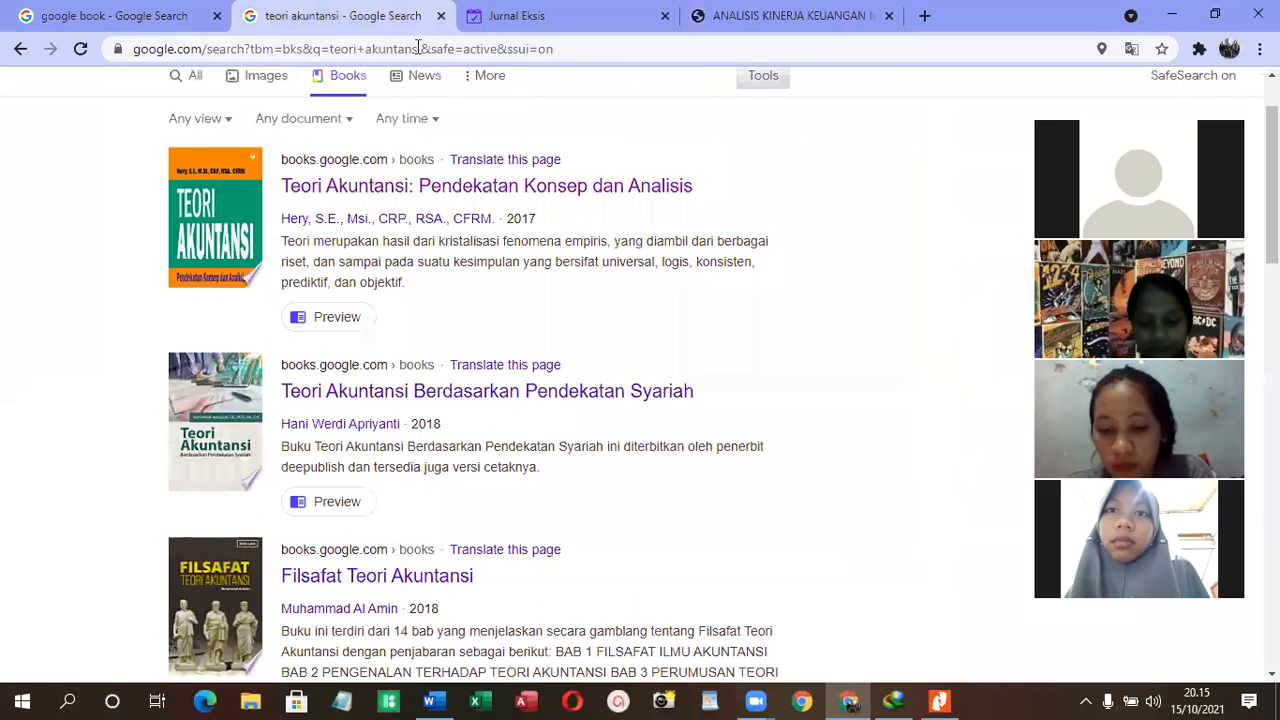
scroll(688, 150, "up", 1)
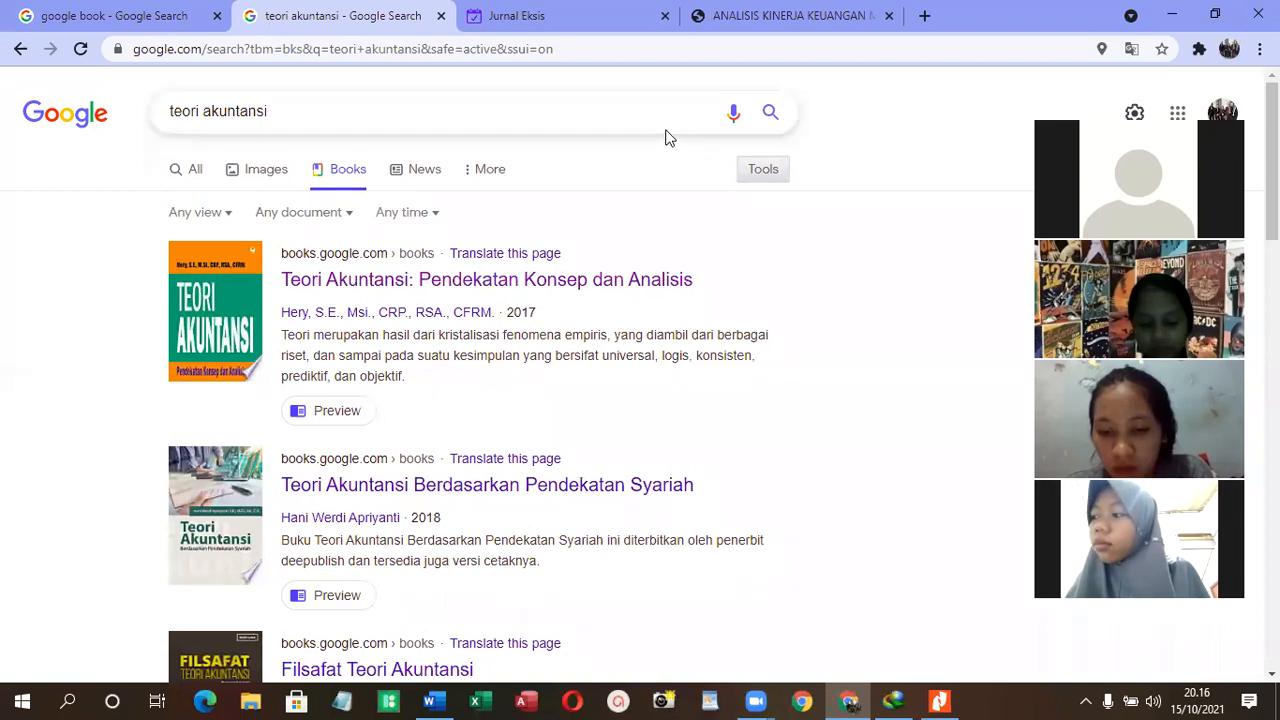
left_click_drag(620, 105, 3, 185)
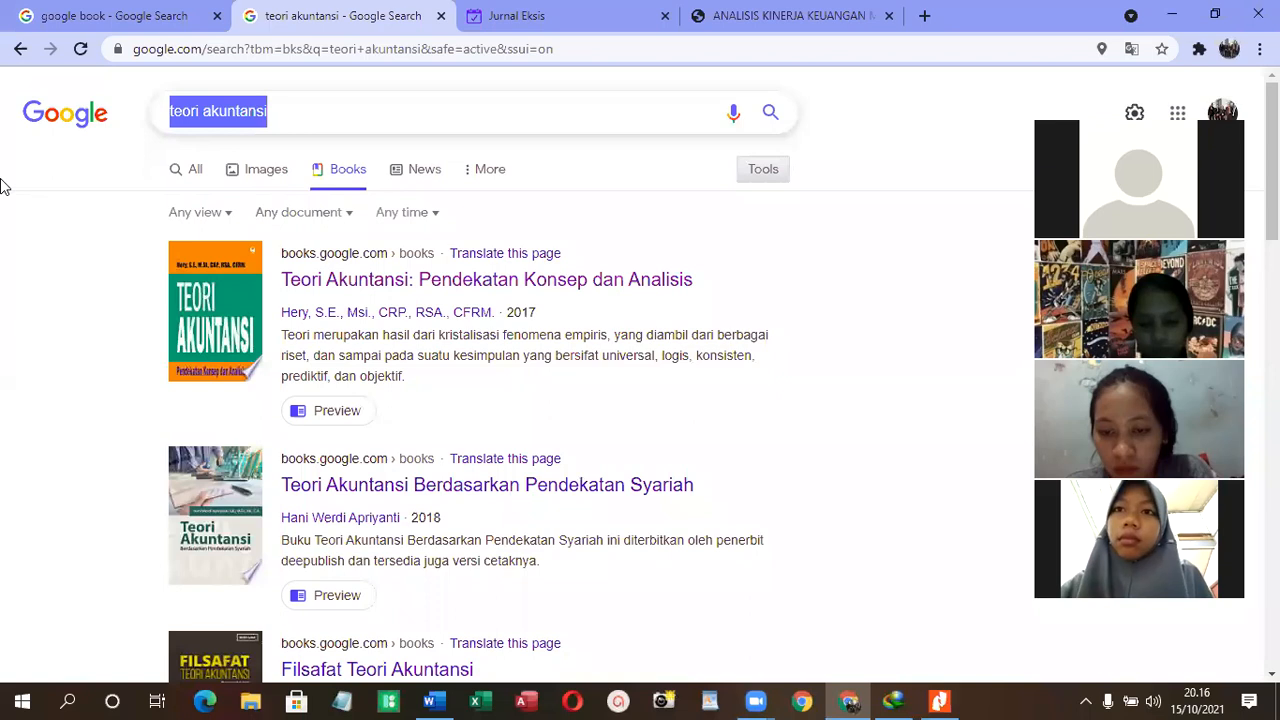
type("ba")
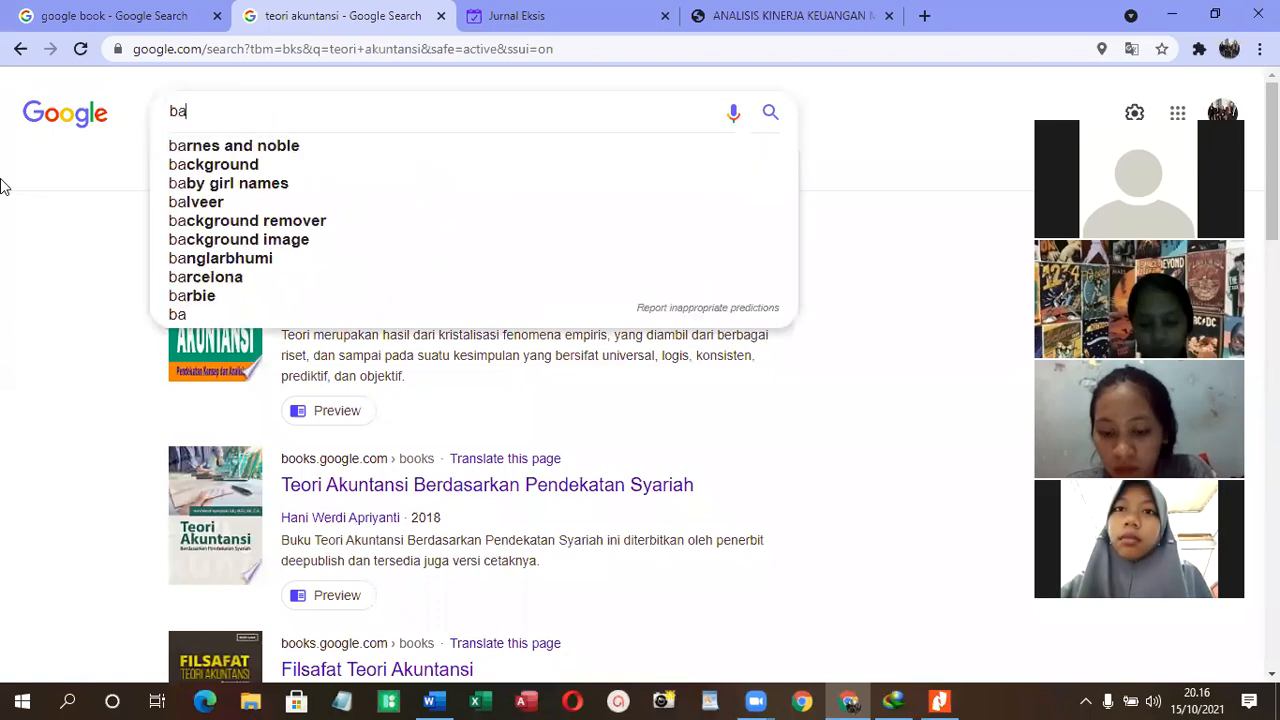
left_click(448, 47)
type("bab ")
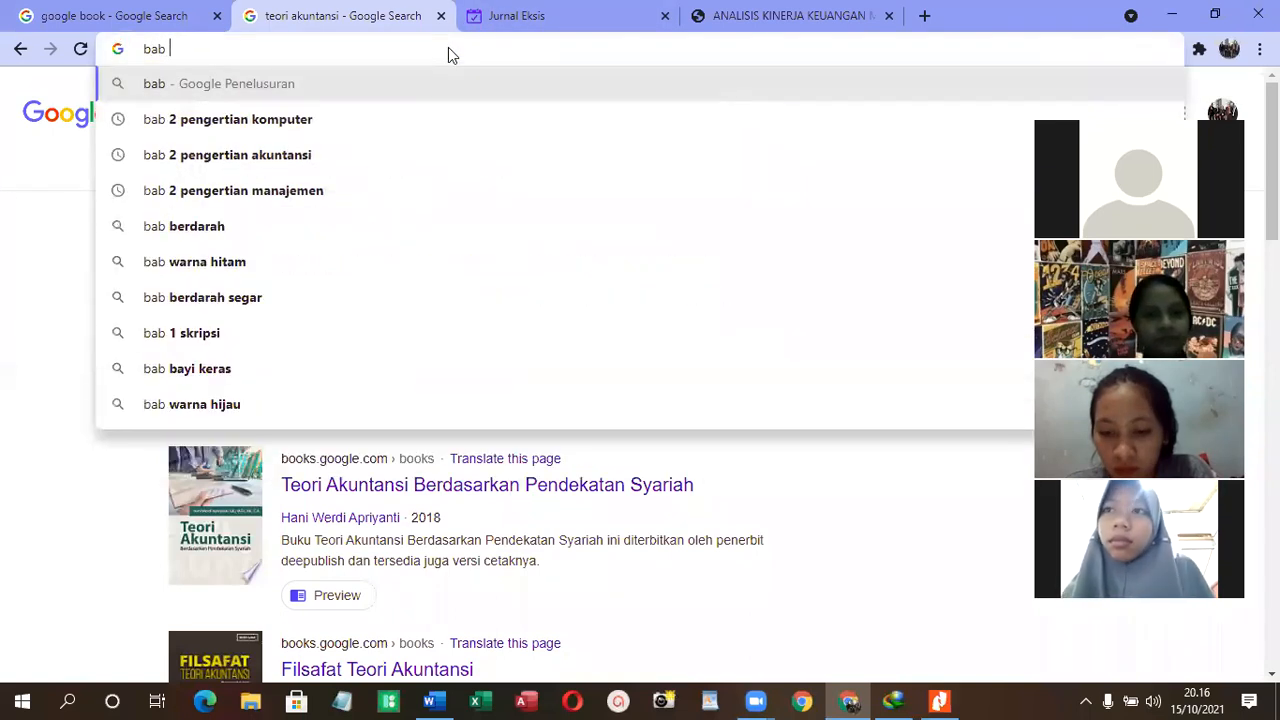
type("2 penger")
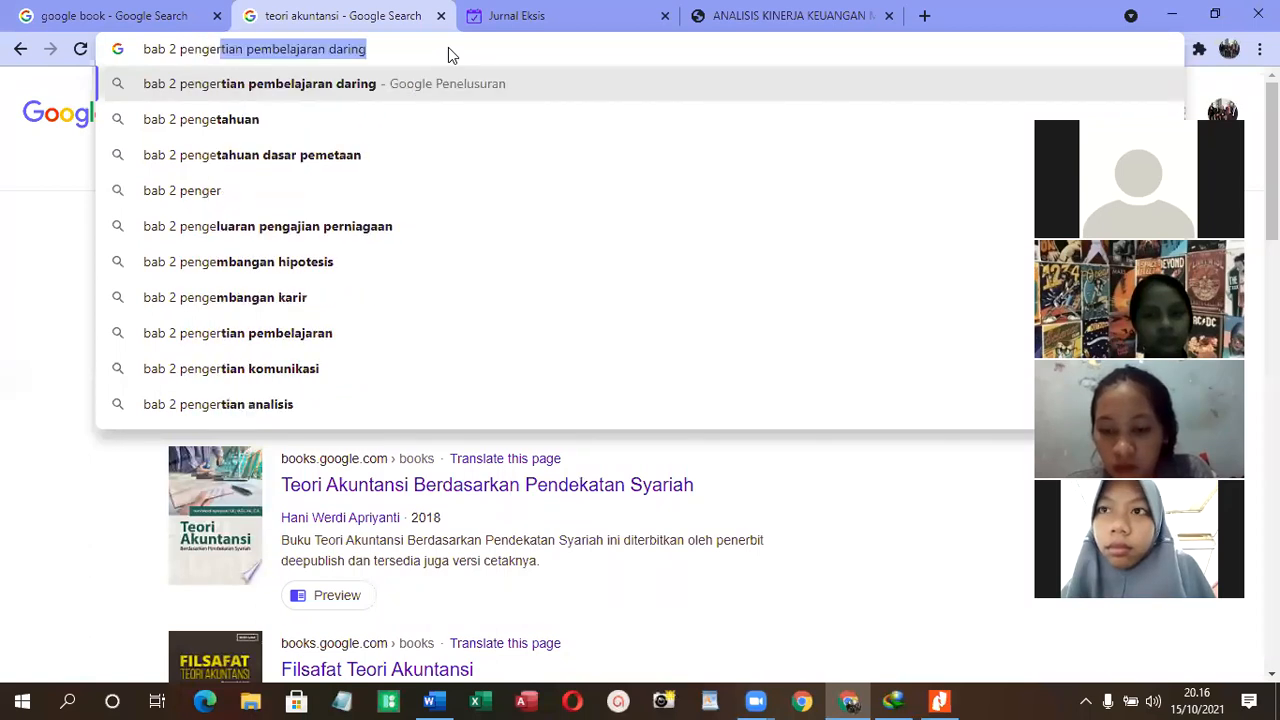
type("tian akunta")
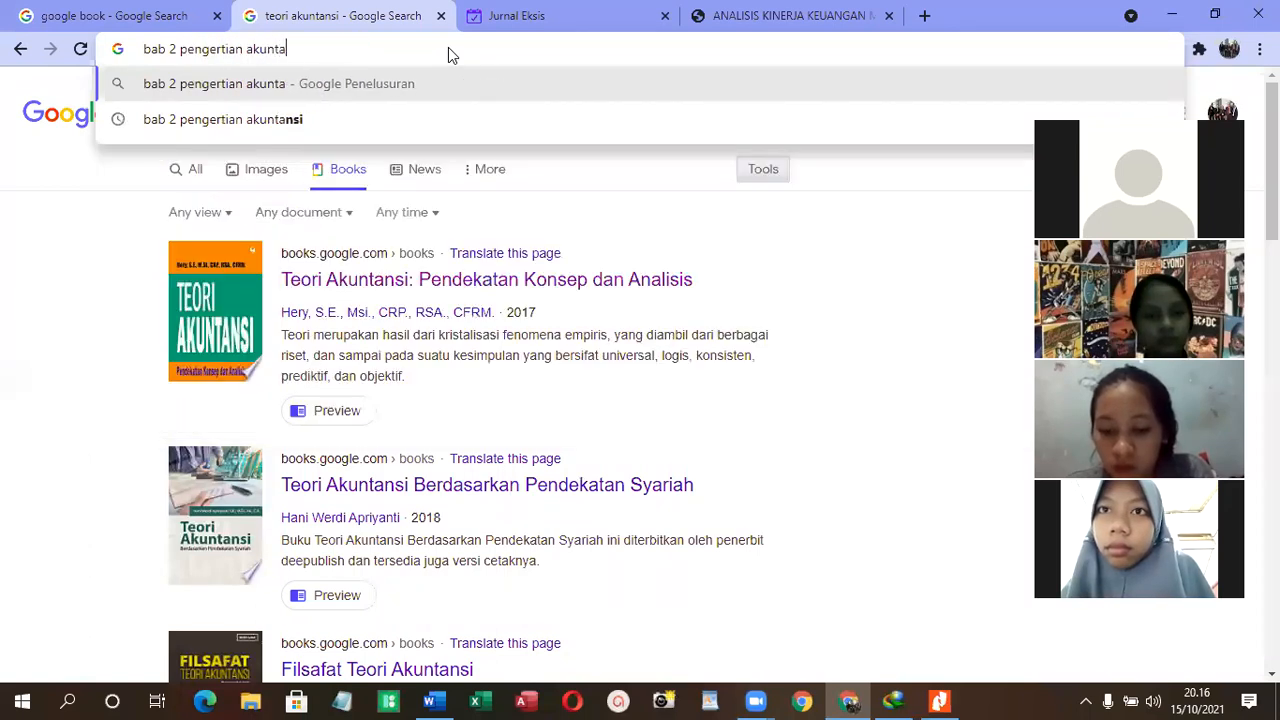
type("nsi")
key("Return")
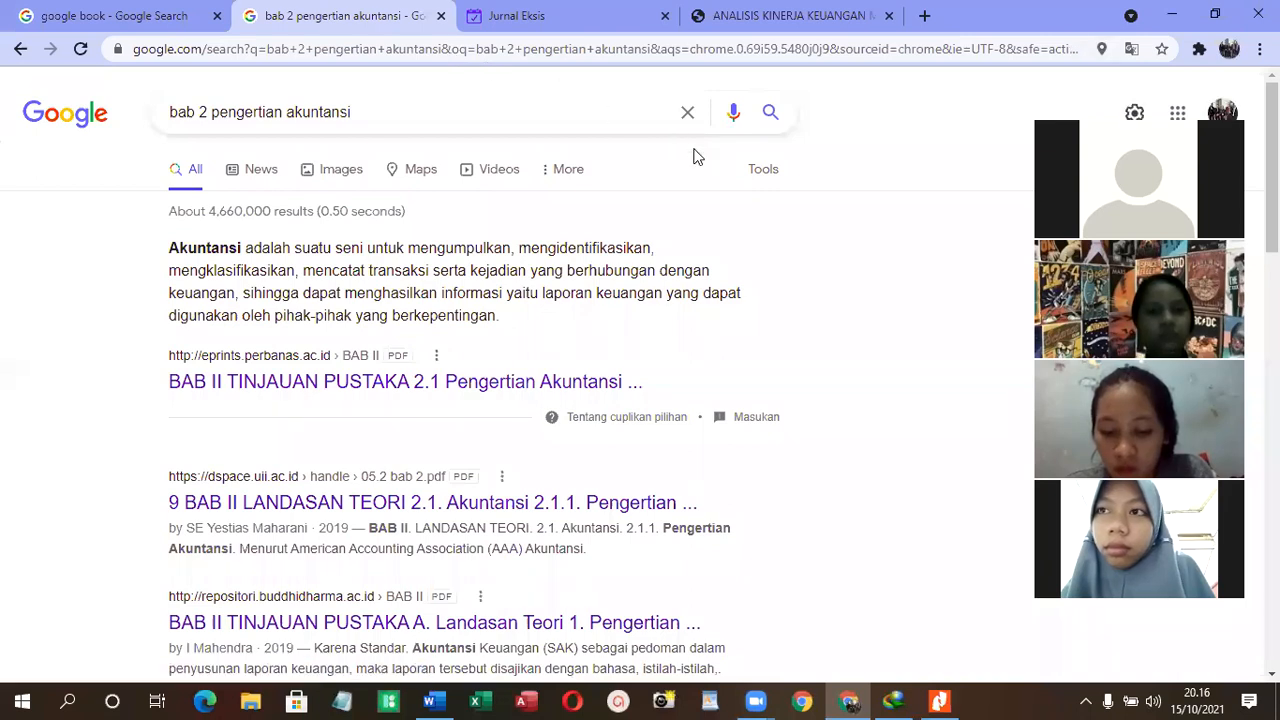
scroll(697, 157, "down", 1)
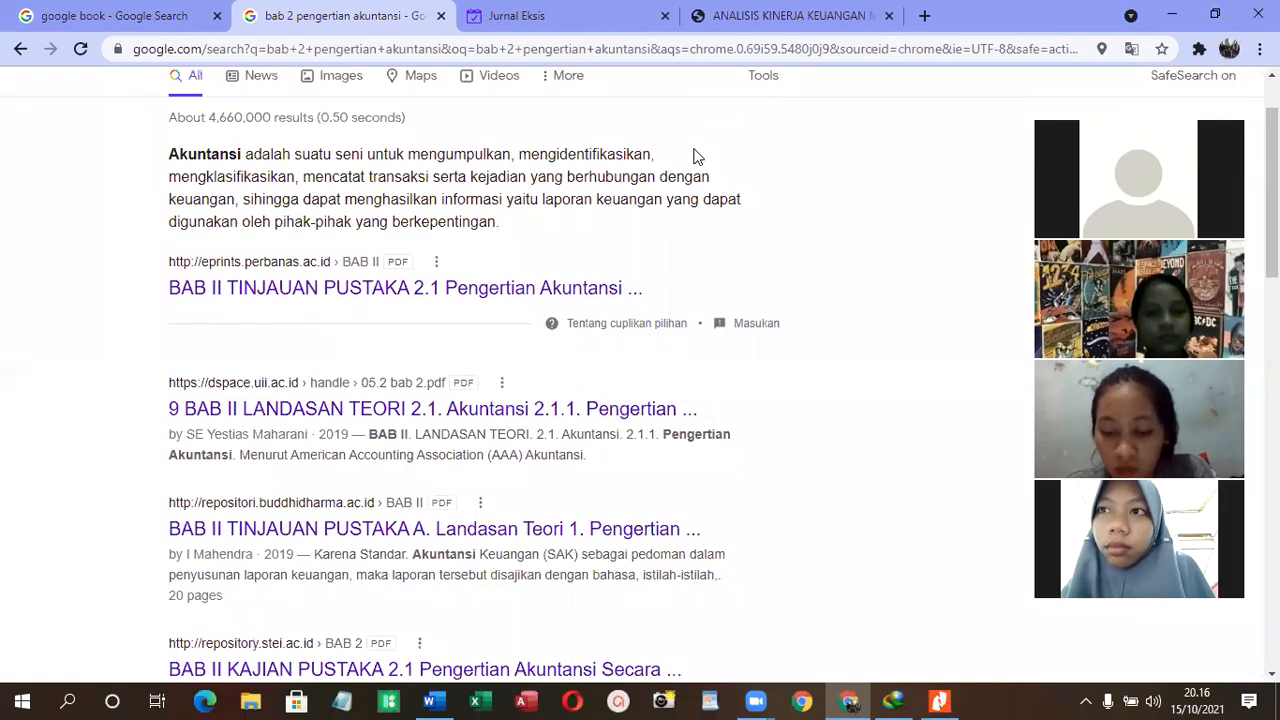
scroll(560, 270, "down", 1)
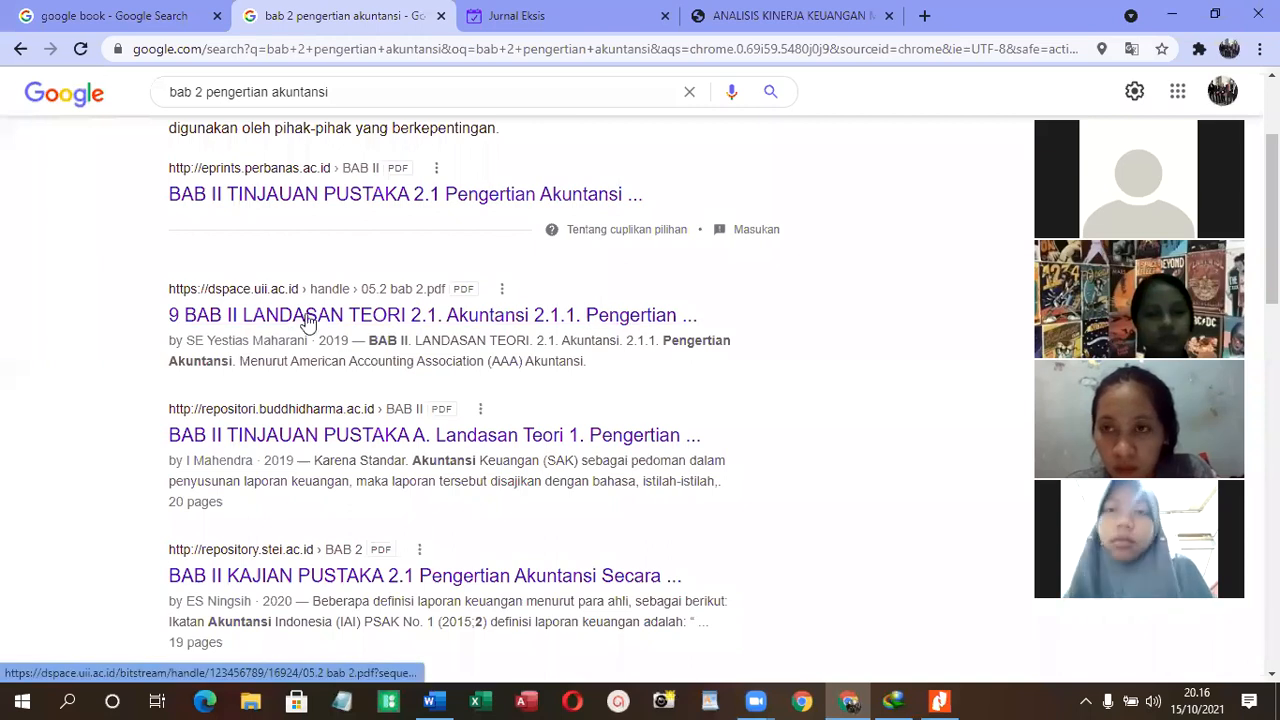
- Download the "9 BAB II LANDASAN TEORI" result from dspace.uii.ac.id and open 05.2 bab 2.pdf from Internet Download Manager
right_click(461, 313)
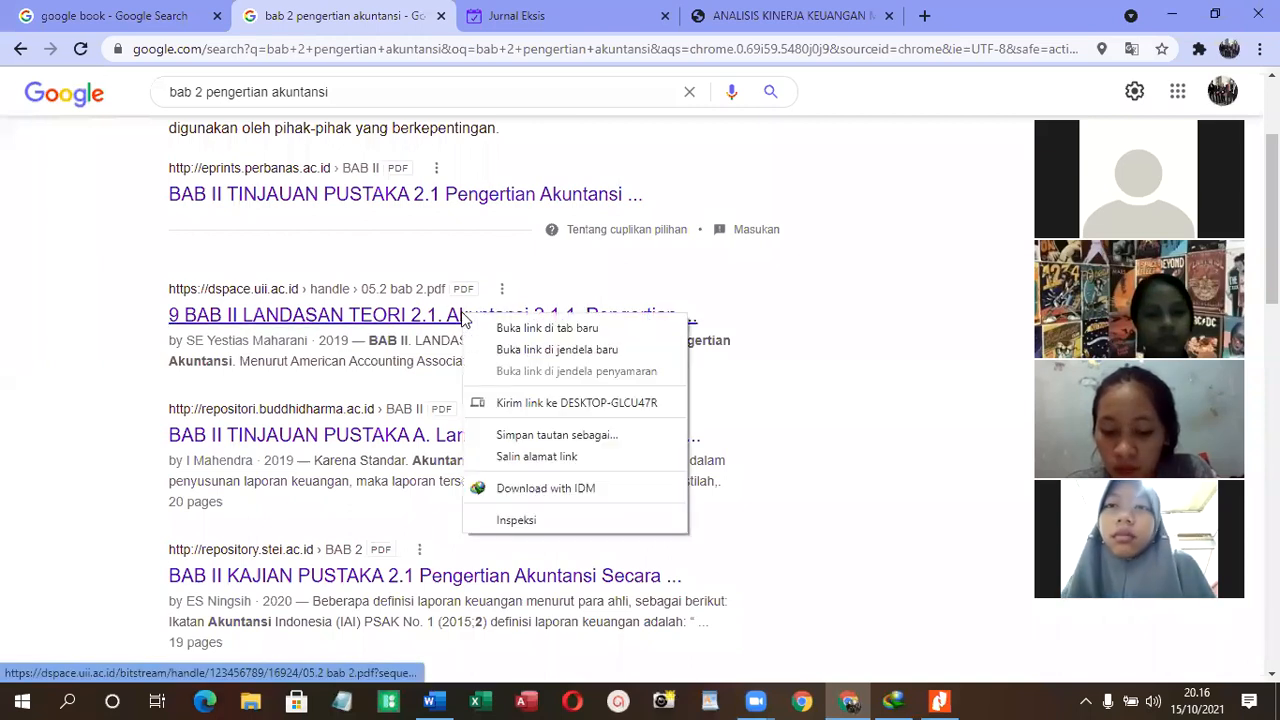
left_click(490, 328)
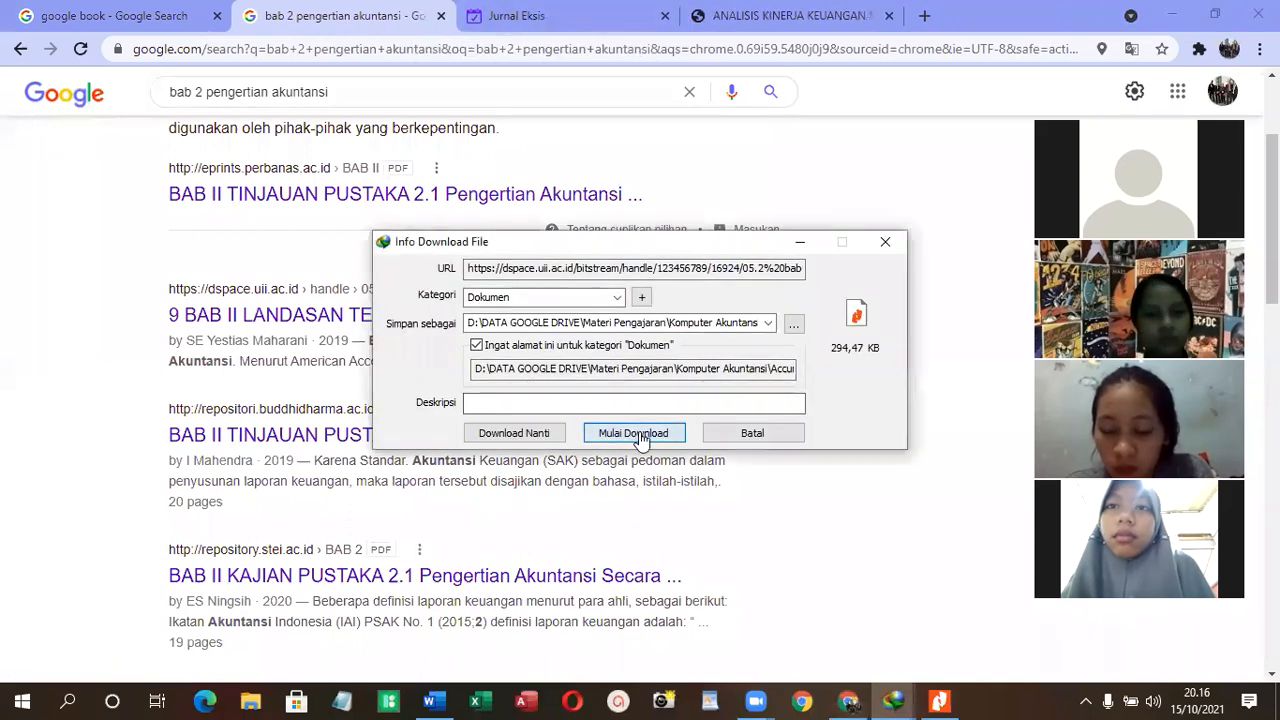
left_click(634, 433)
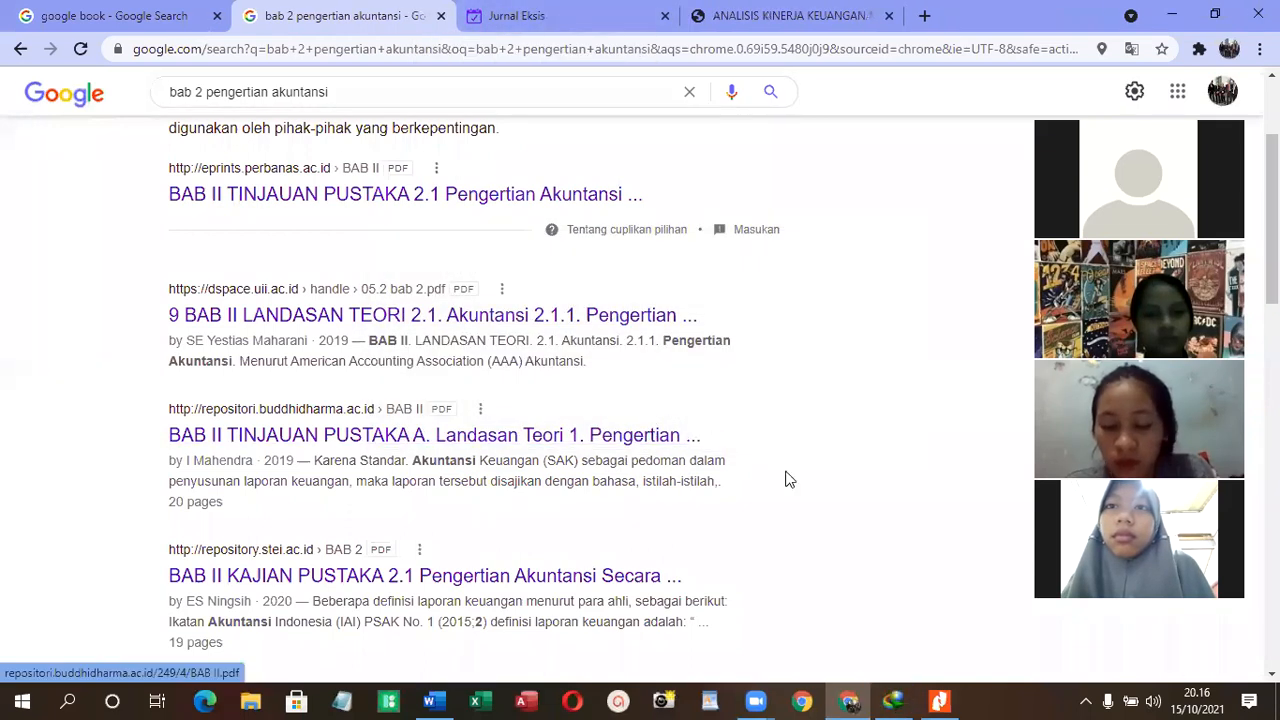
left_click(895, 700)
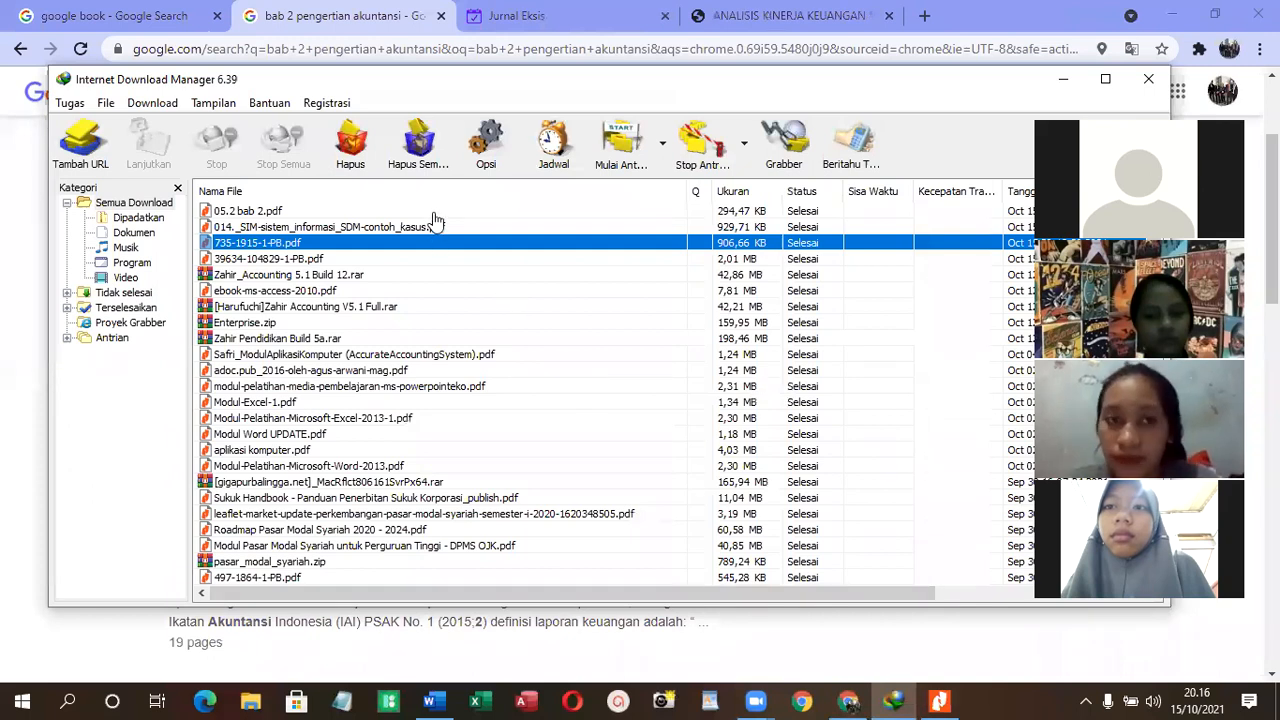
left_click(434, 212)
right_click(436, 219)
left_click(446, 222)
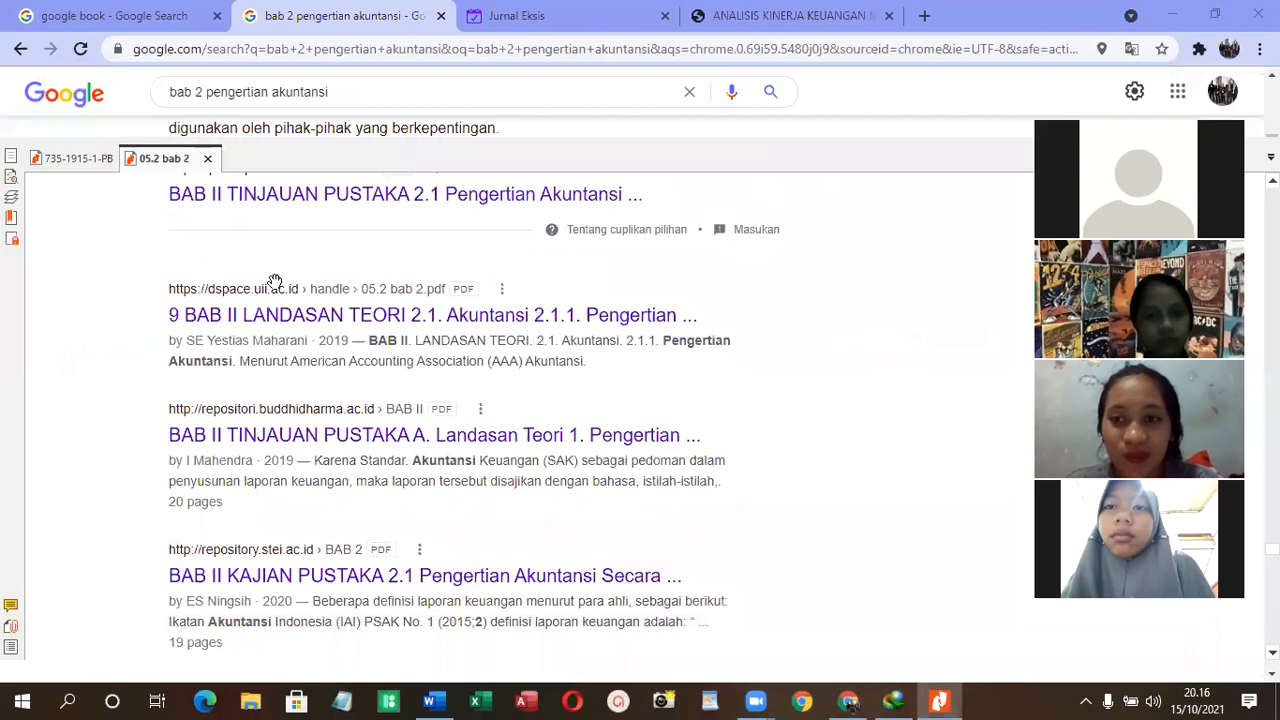
- Copy the three paragraphs under "2.1.1. Pengertian Akuntansi" in the 05.2 bab 2 PDF
scroll(848, 335, "down", 3)
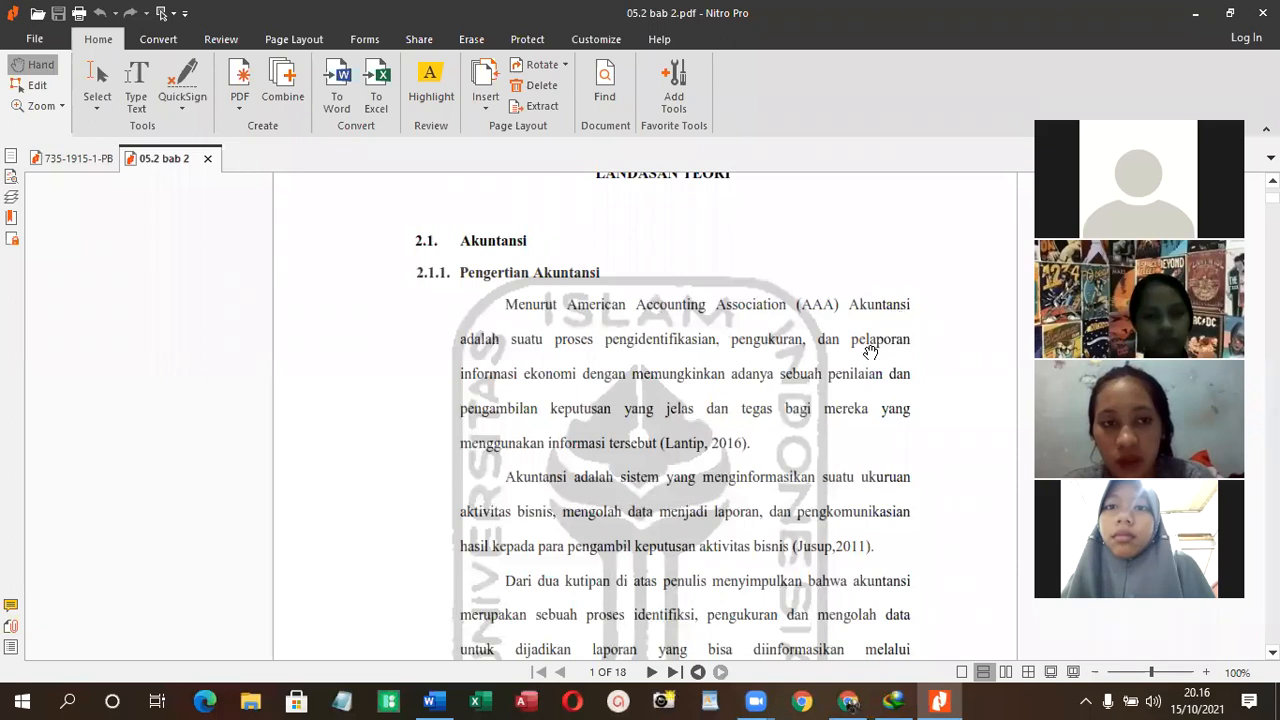
scroll(870, 348, "down", 1)
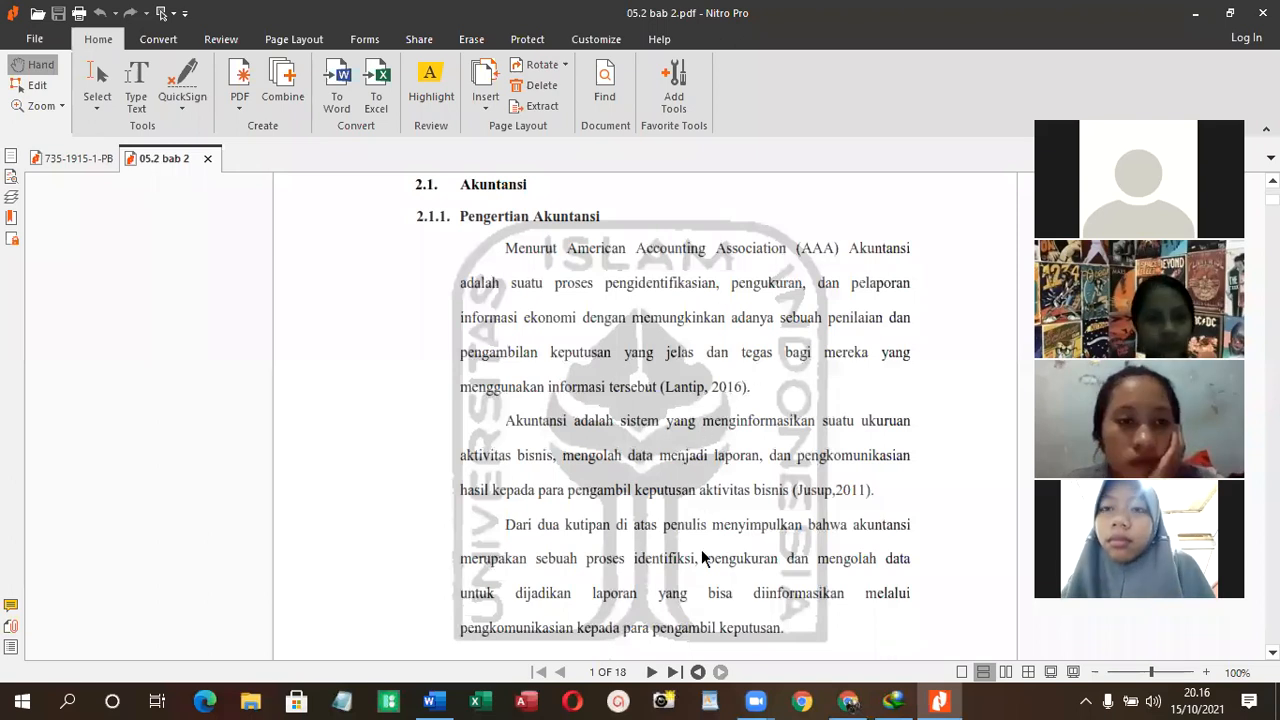
scroll(702, 558, "down", 1)
scroll(776, 538, "up", 1)
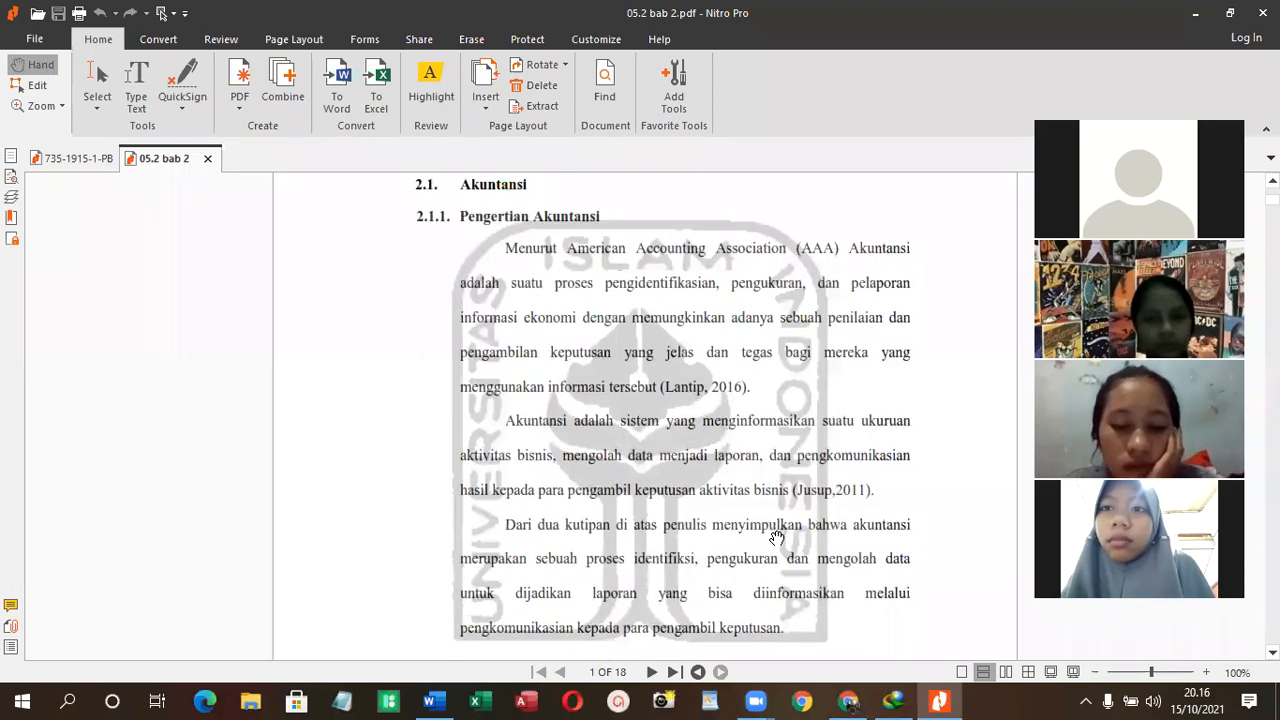
left_click(97, 82)
left_click_drag(646, 290, 957, 651)
key("ctrl+c")
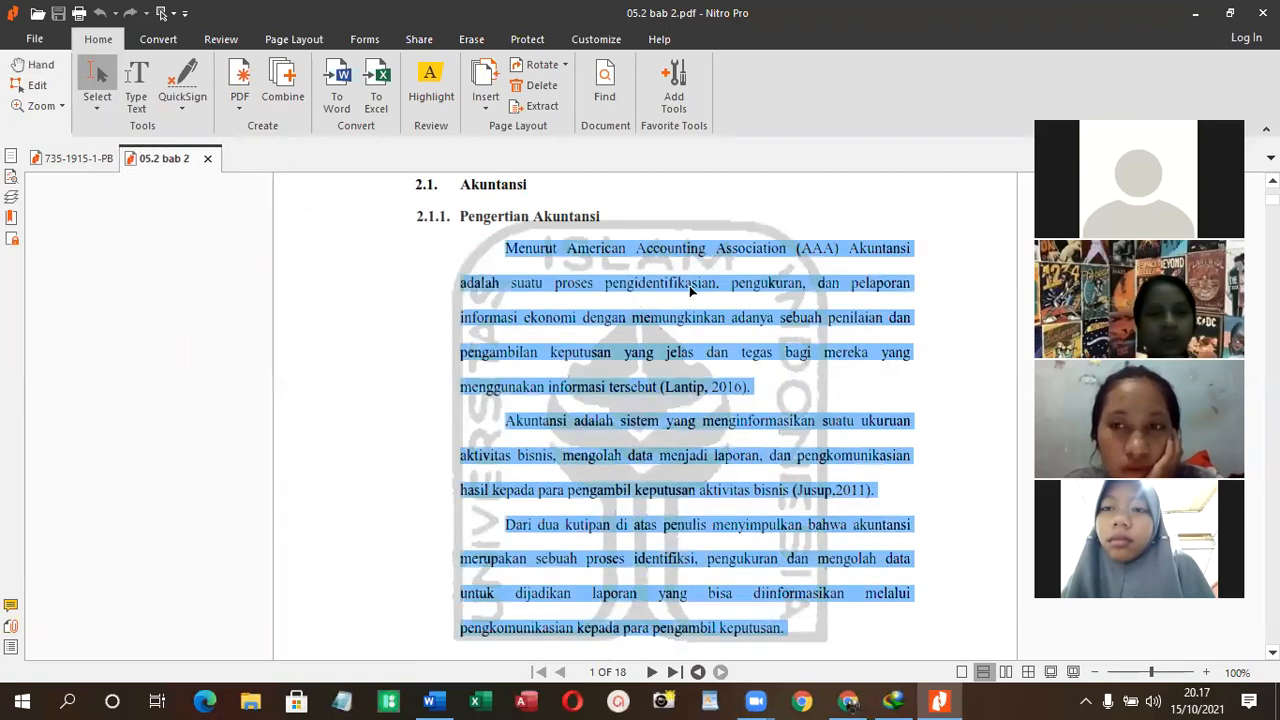
right_click(695, 290)
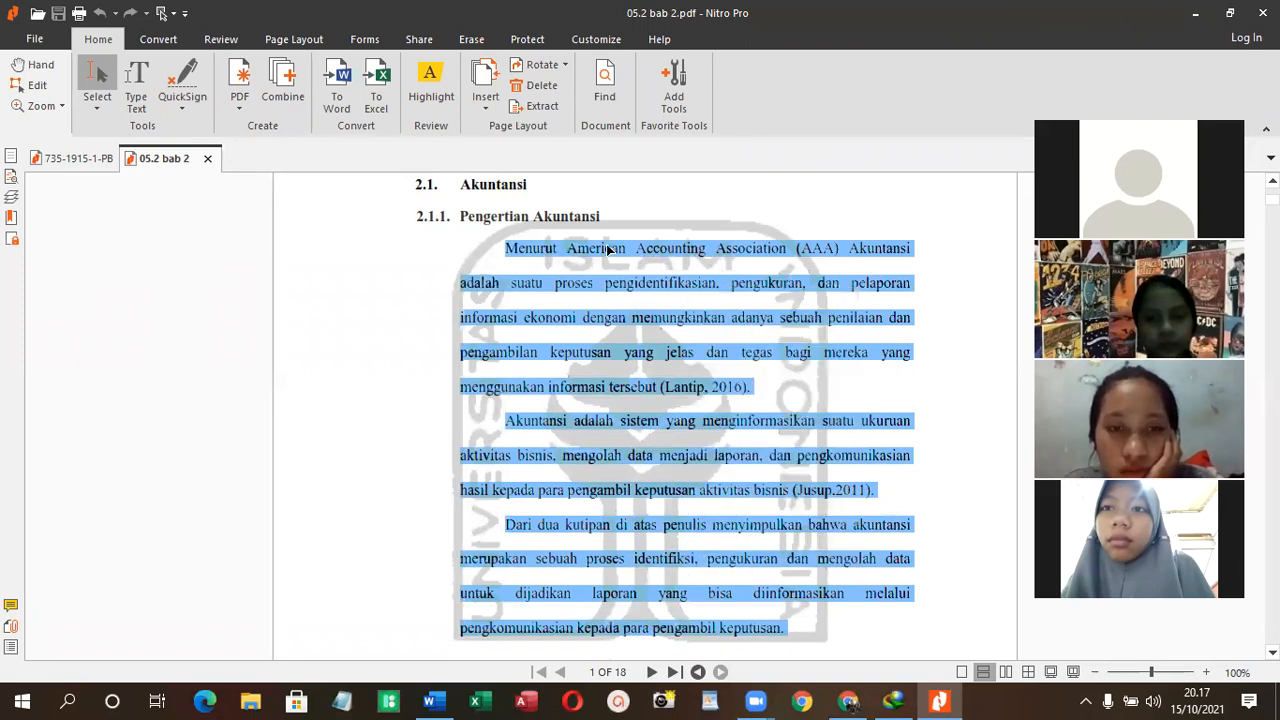
- Try pasting the copied paragraphs directly below "Pengertian Akuntansi" in the Word document, and undo the paste
left_click(430, 700)
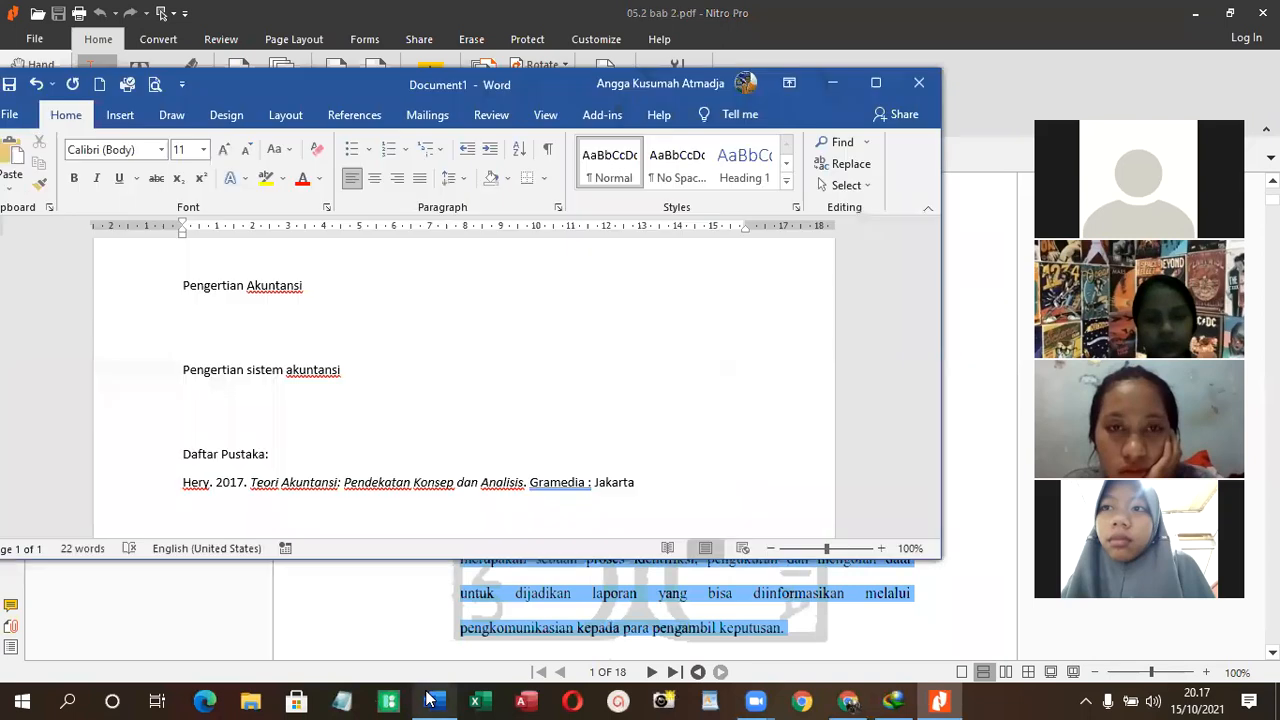
right_click(250, 320)
key("Escape")
key("ctrl+v")
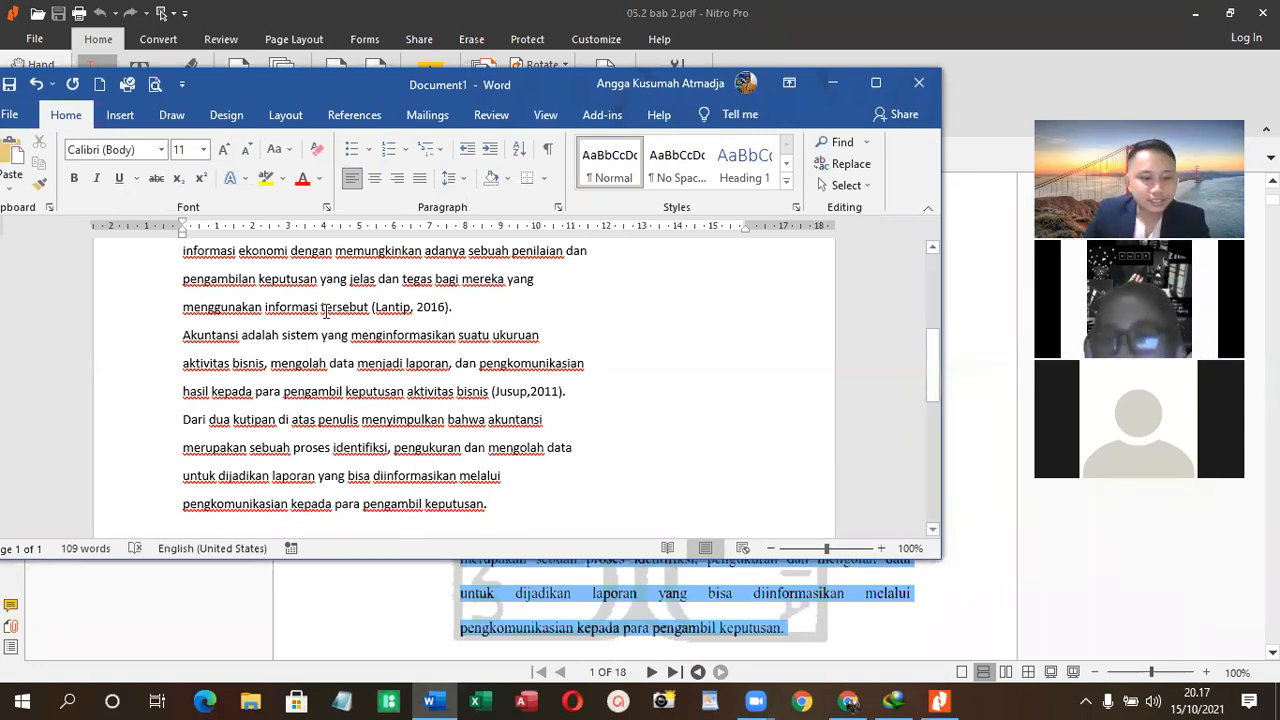
key("ctrl+z")
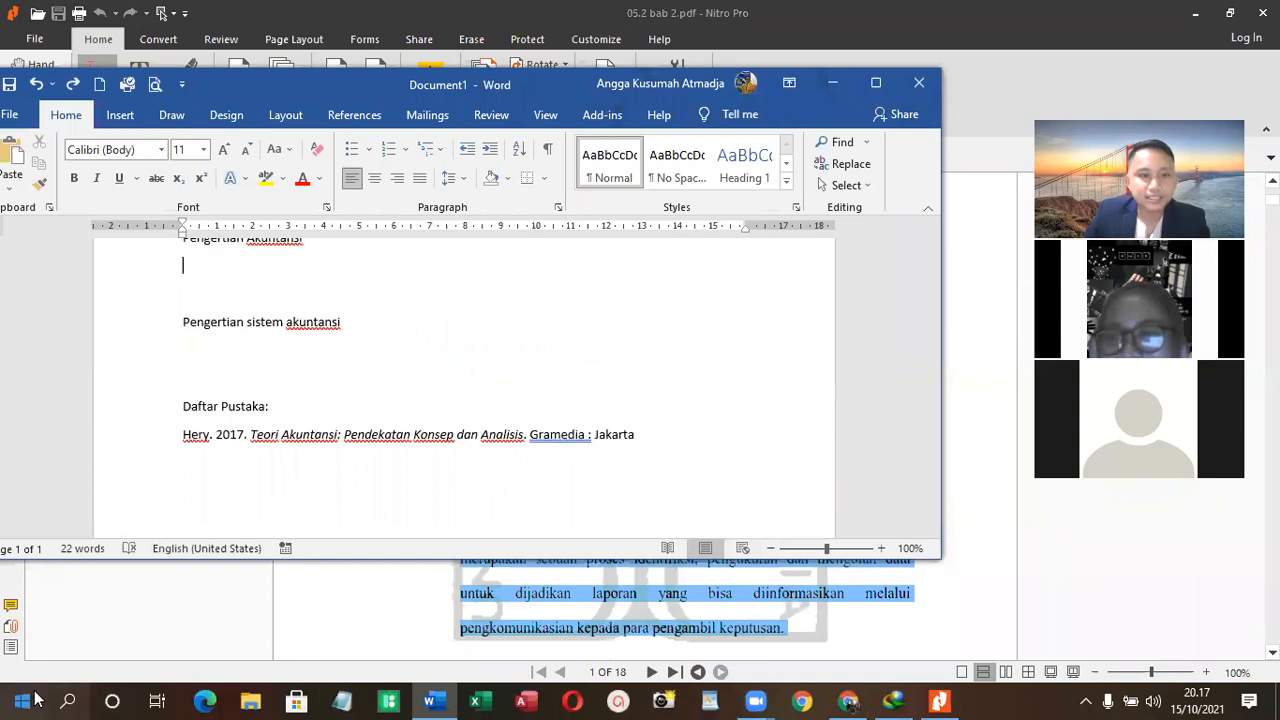
- Open a blank Notepad window and paste the copied definition paragraphs into it
left_click(67, 701)
type("notepad")
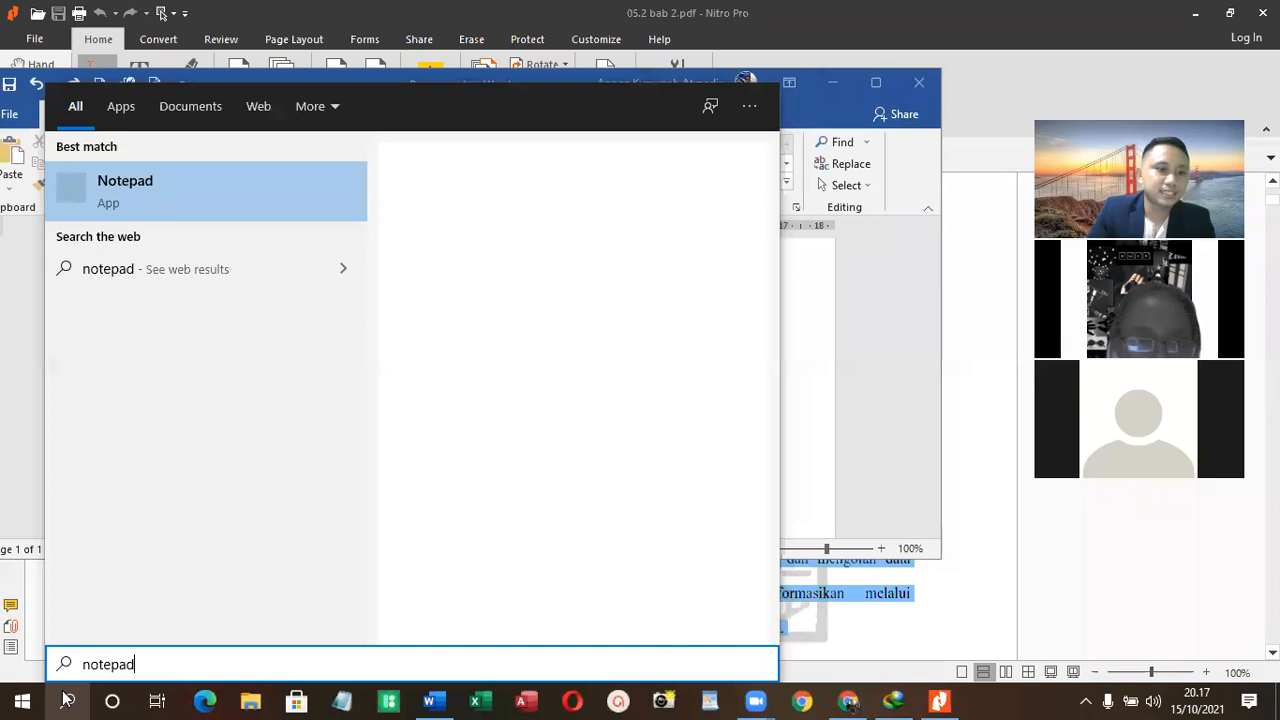
key("Return")
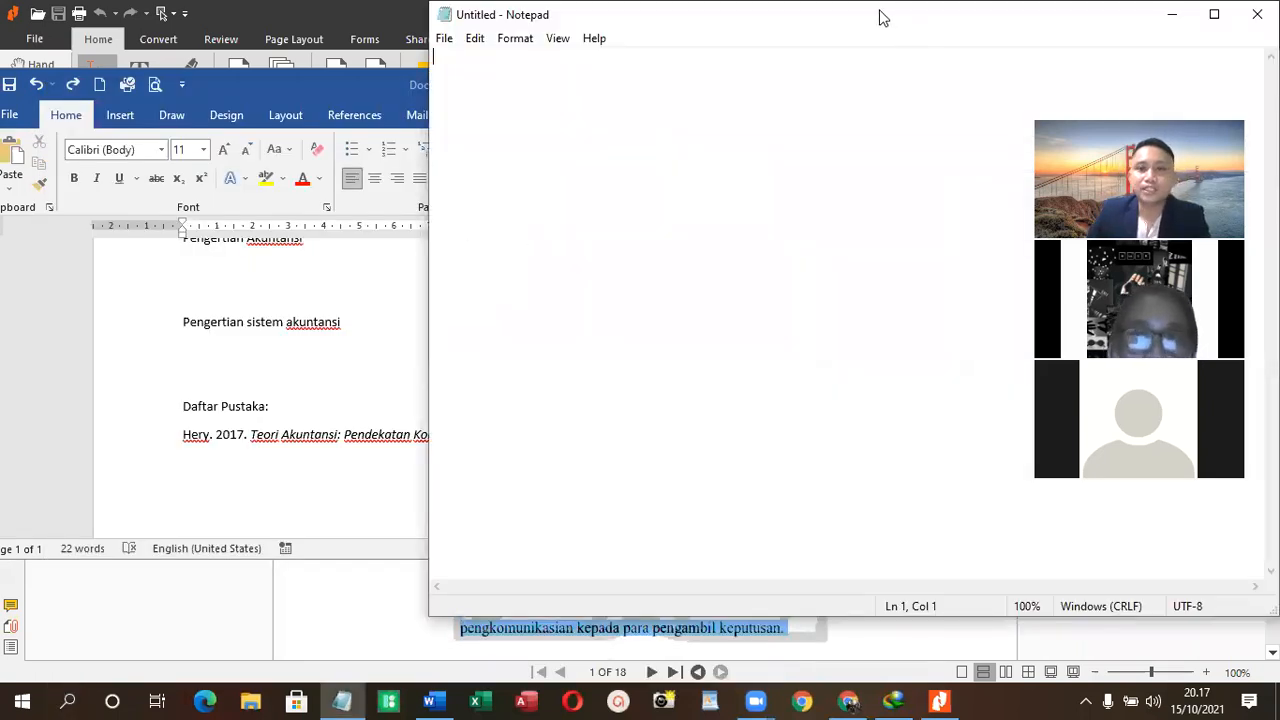
left_click_drag(880, 17, 589, 82)
right_click(463, 182)
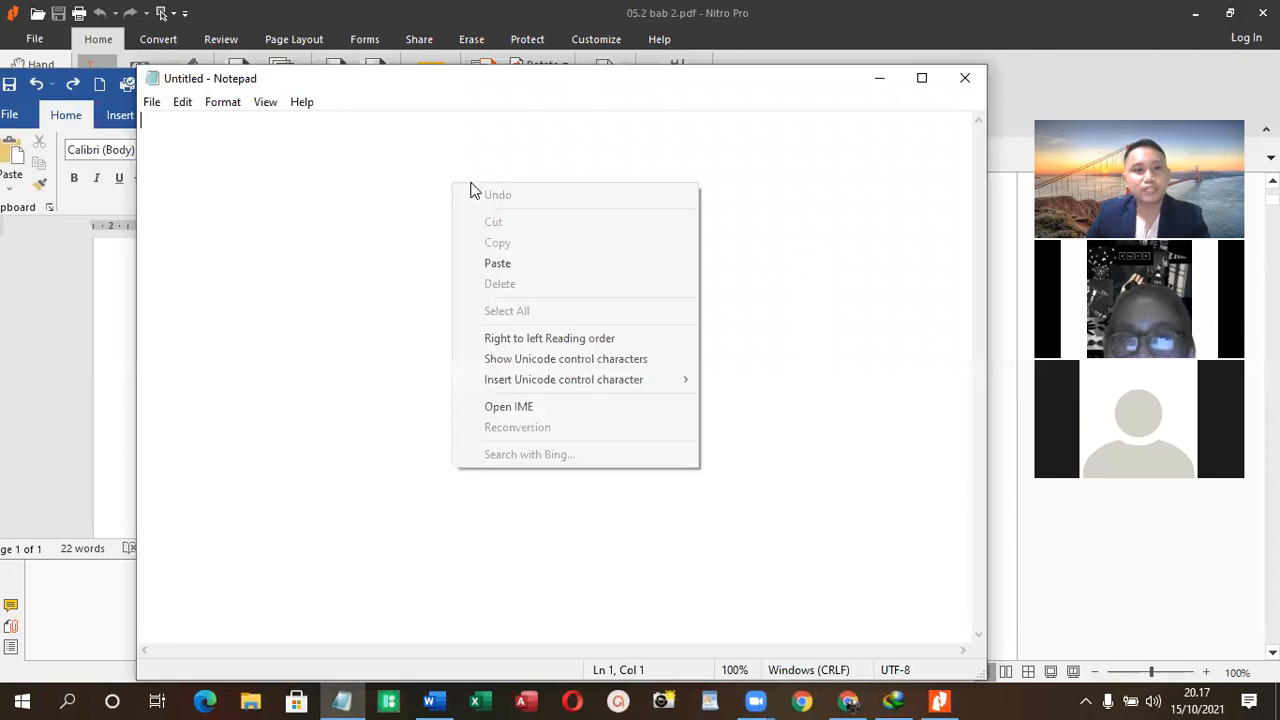
left_click(505, 262)
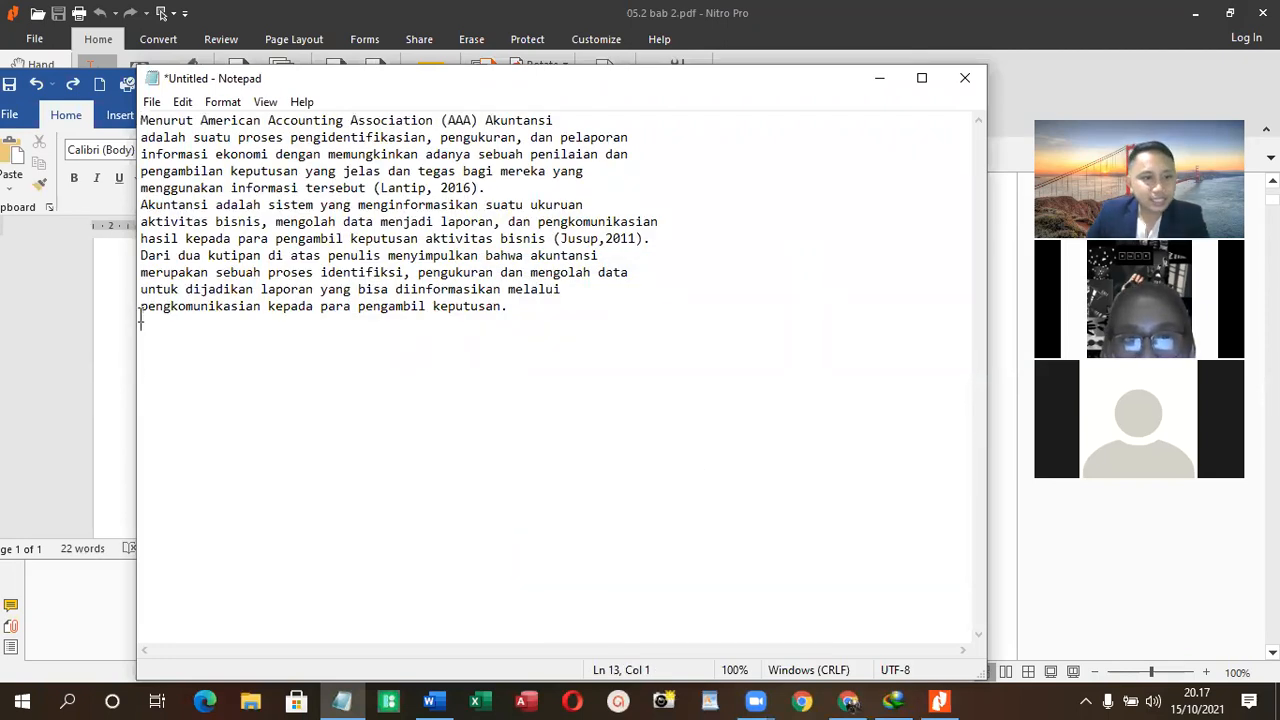
- Remove the line breaks within the pasted Notepad text so each of the three paragraphs runs on one line, with spaces between joined words
key("BackSpace")
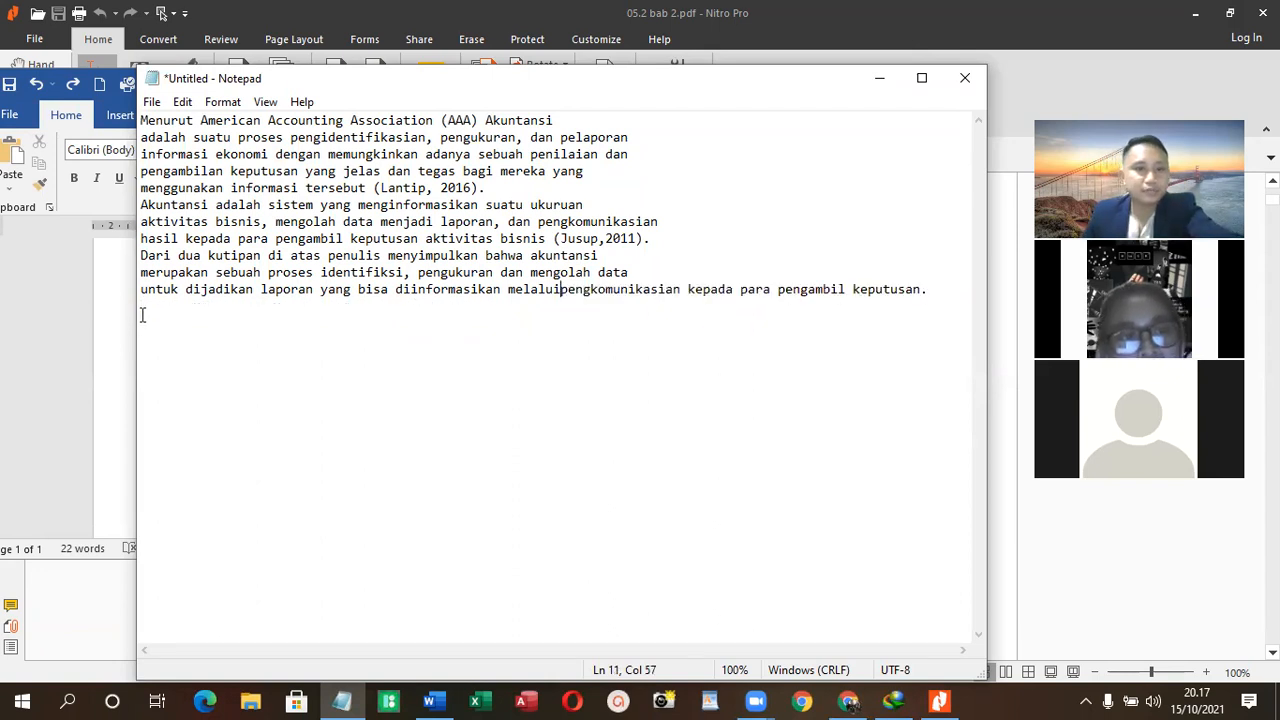
left_click(142, 289)
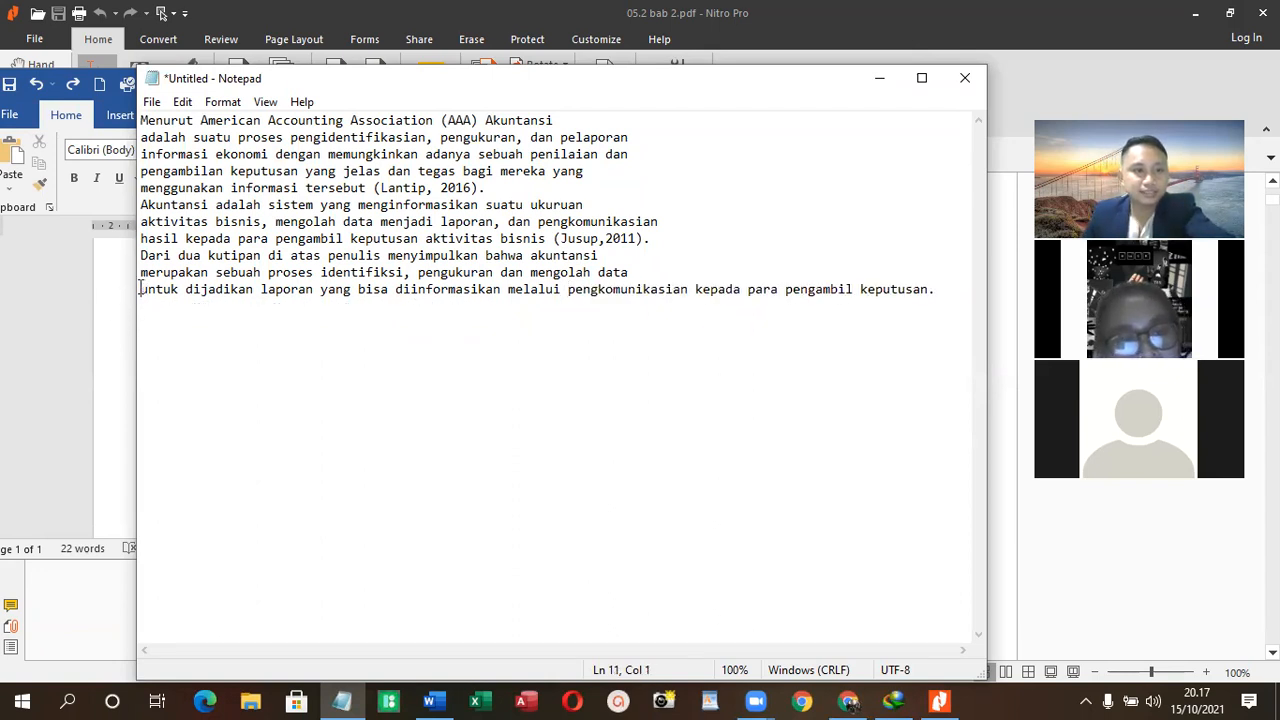
key("BackSpace")
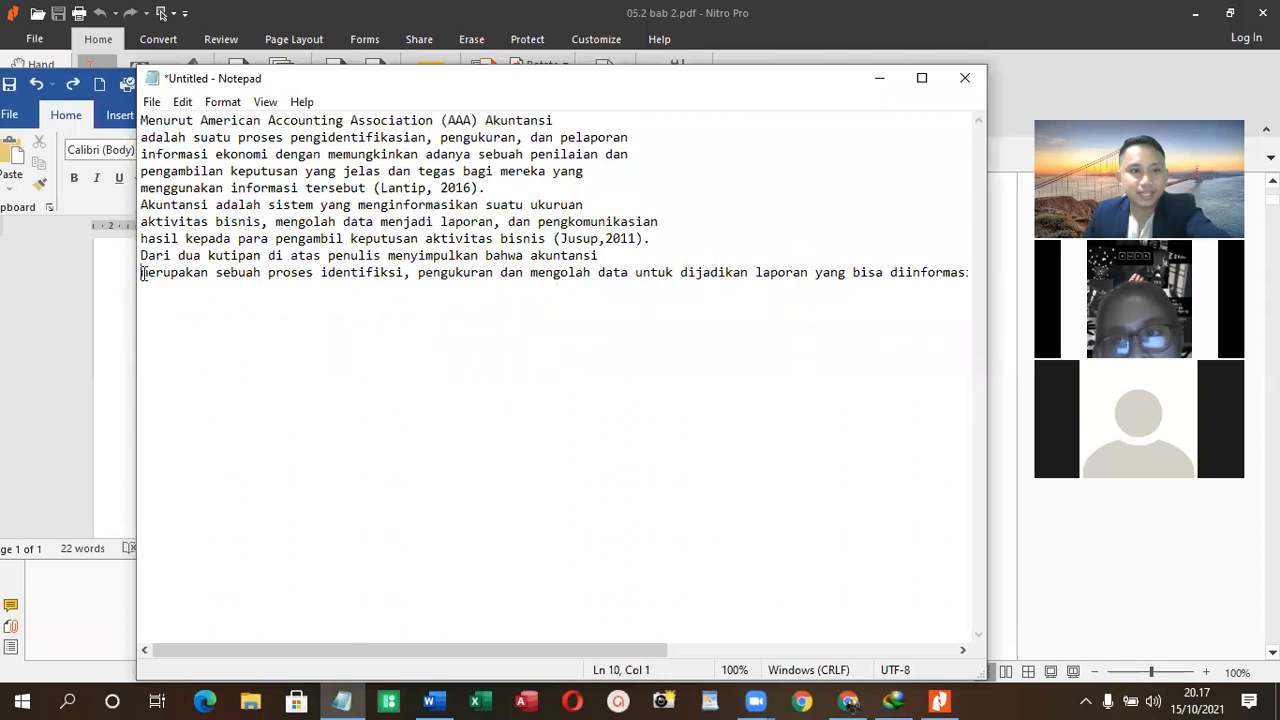
key("BackSpace")
left_click(142, 240)
key("BackSpace")
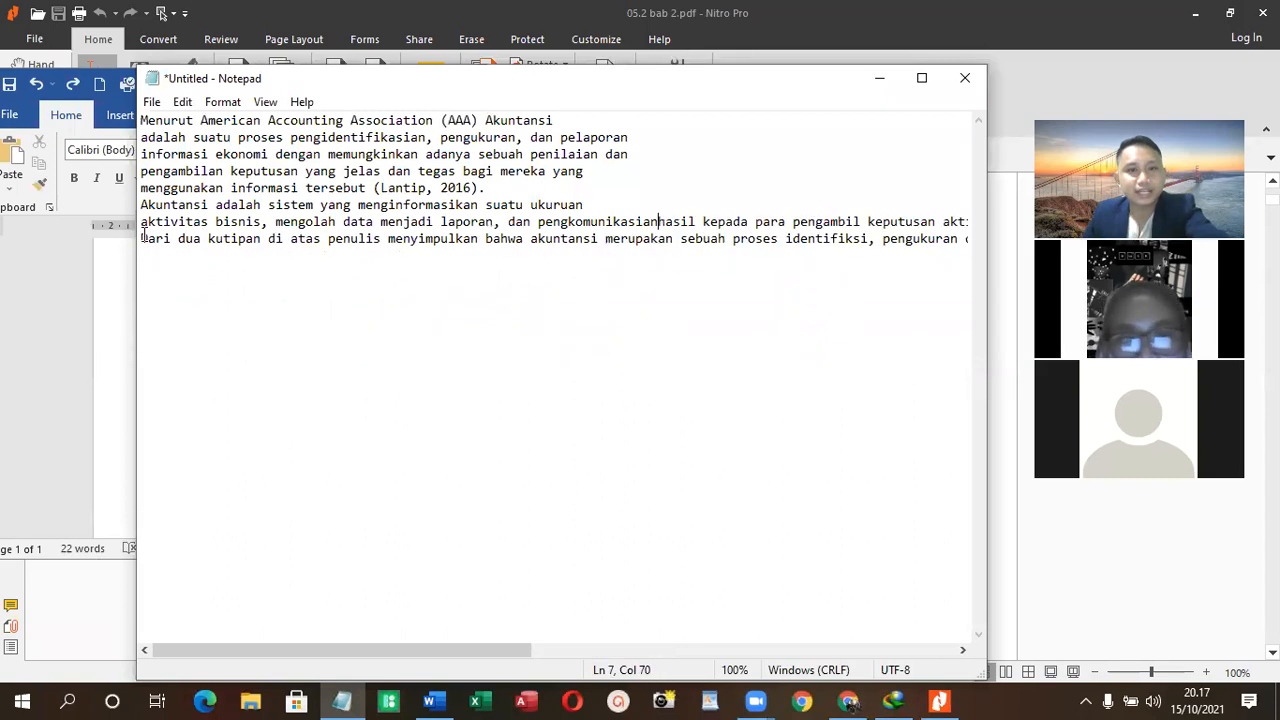
left_click(142, 240)
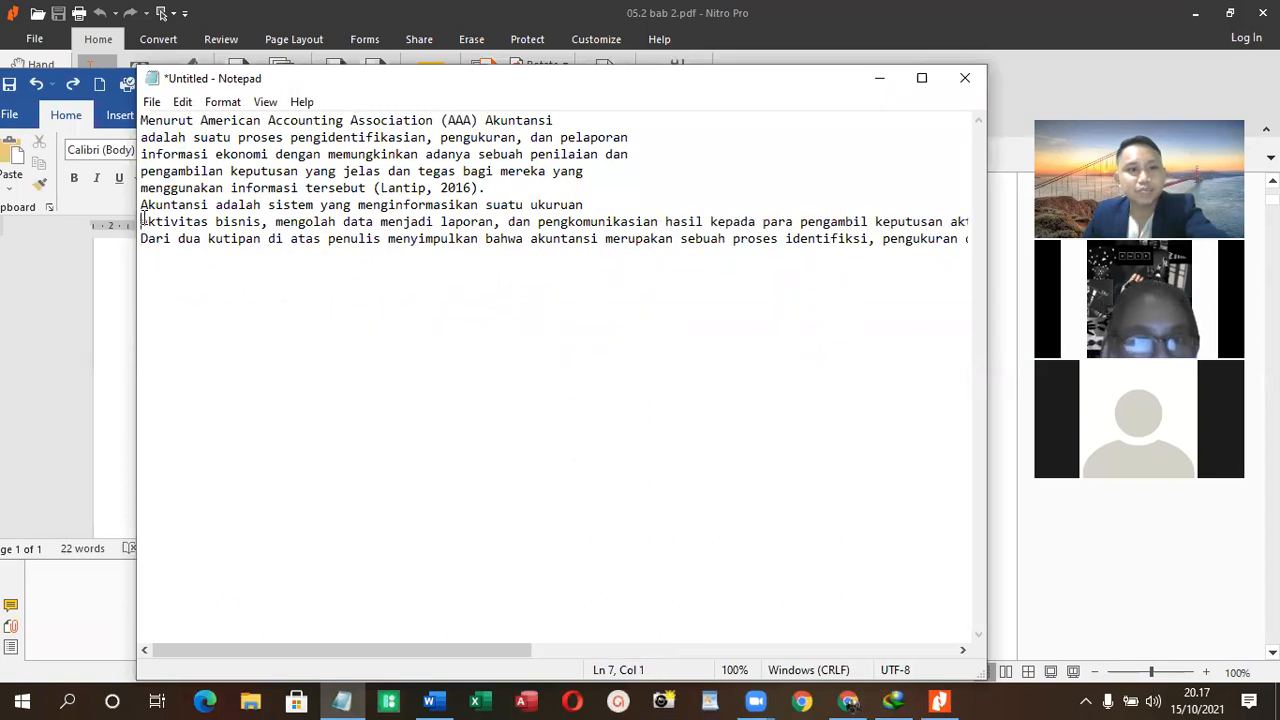
key("BackSpace")
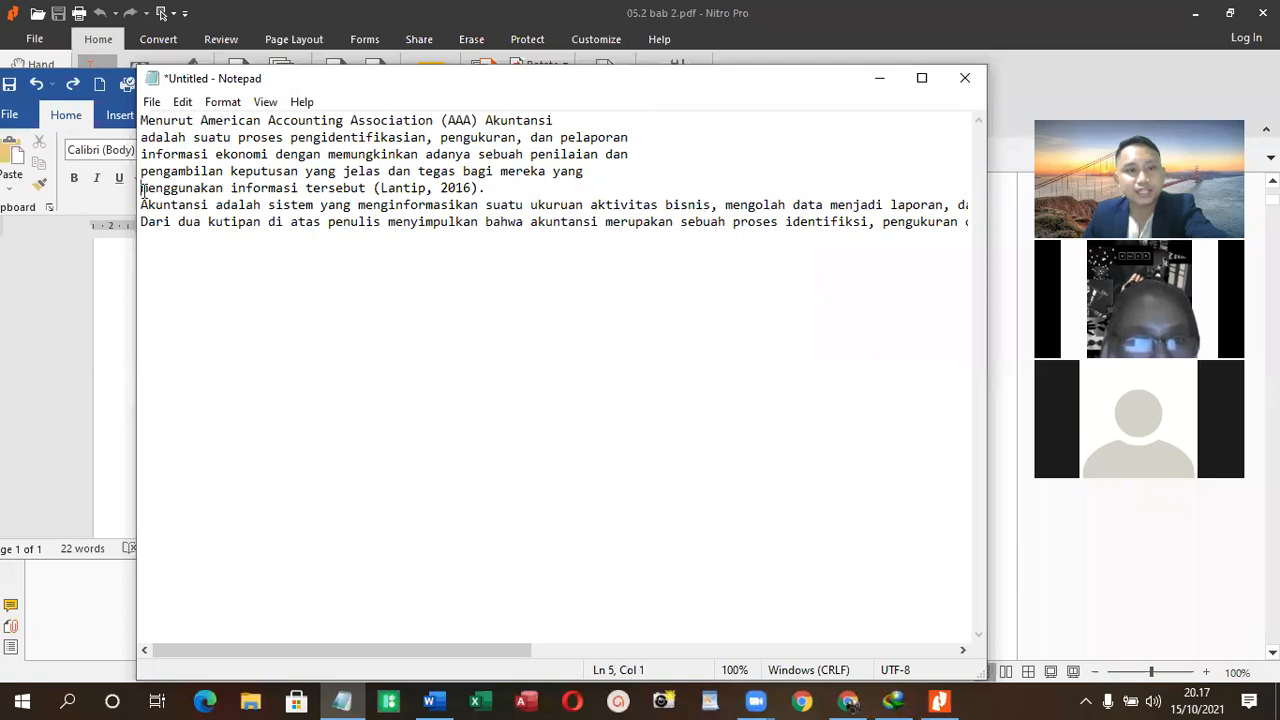
key("BackSpace")
left_click(141, 172)
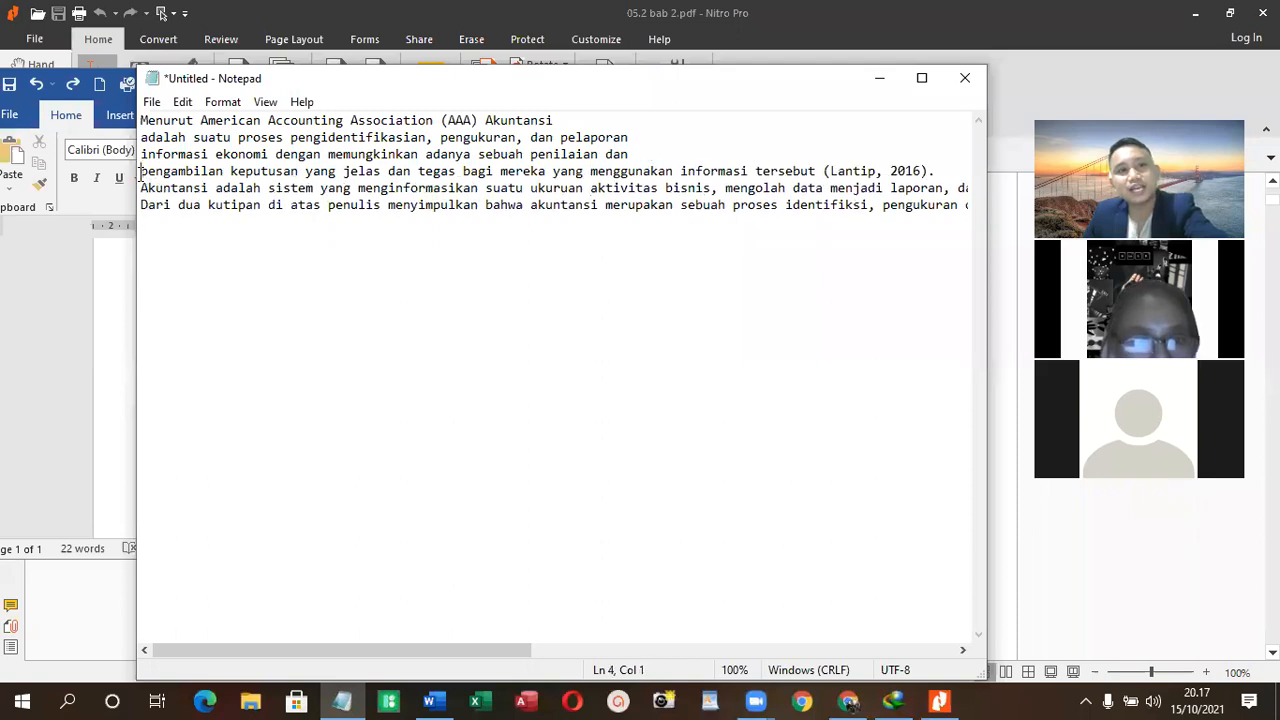
key("BackSpace")
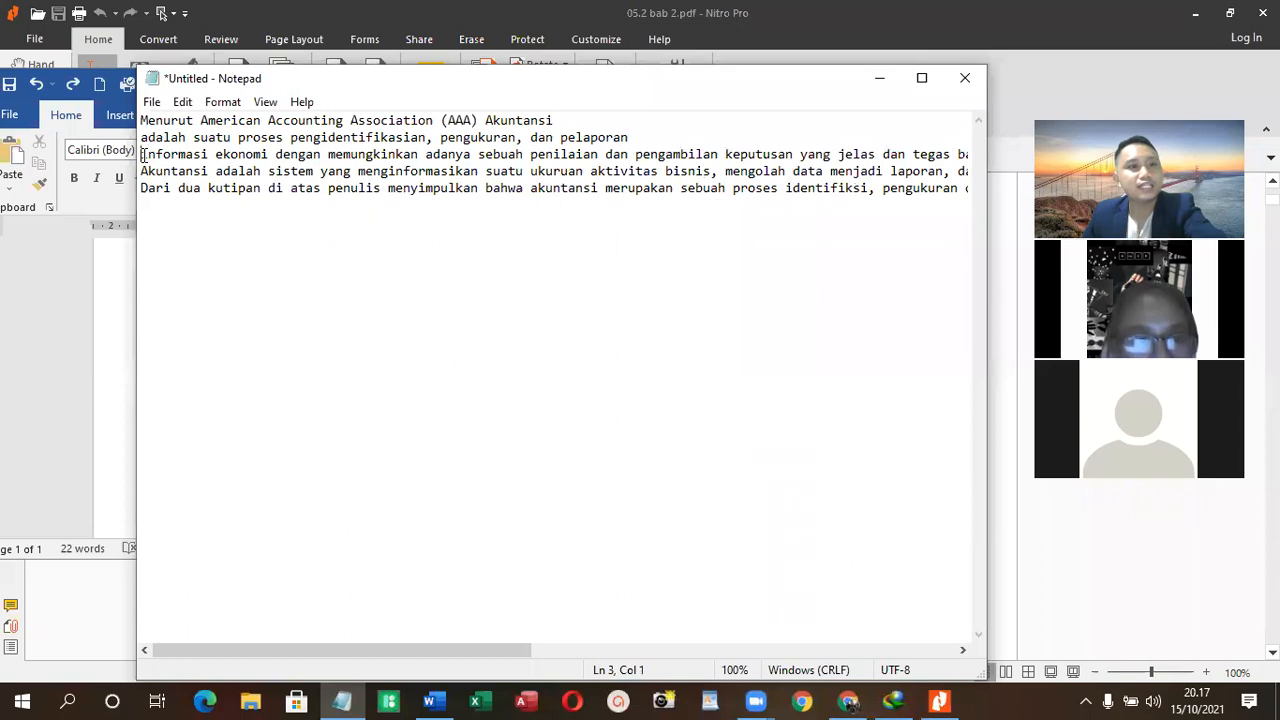
key("BackSpace")
key("BackSpace")
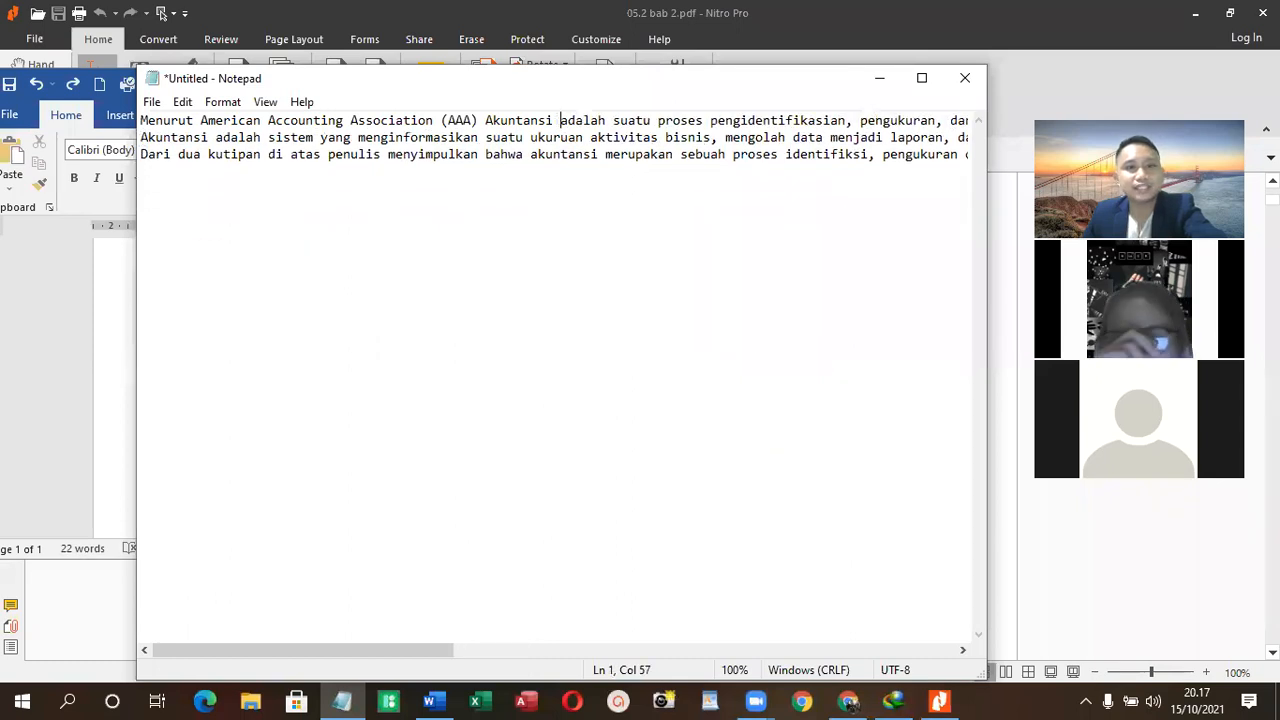
- Cut all the cleaned text from Notepad and paste it as text only below "Pengertian Akuntansi" in the Word document
key("ctrl+a")
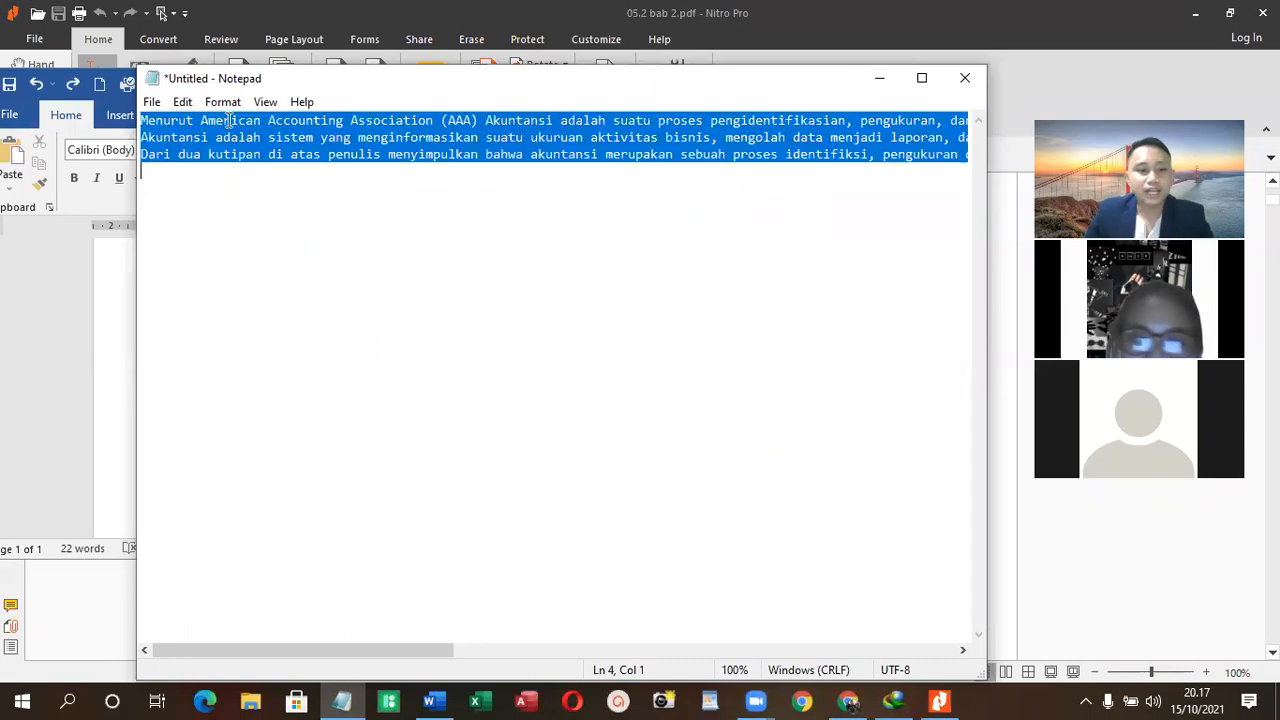
key("ctrl+x")
left_click(37, 308)
left_click(235, 262)
right_click(235, 262)
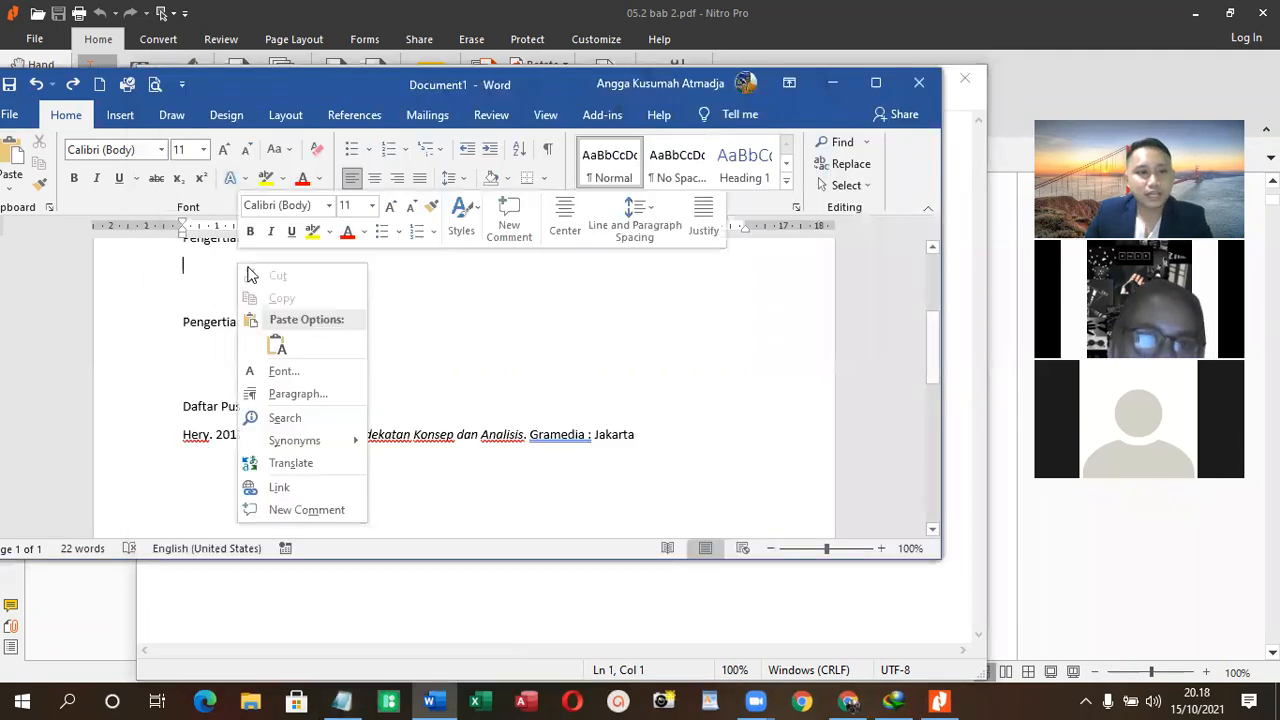
left_click(275, 343)
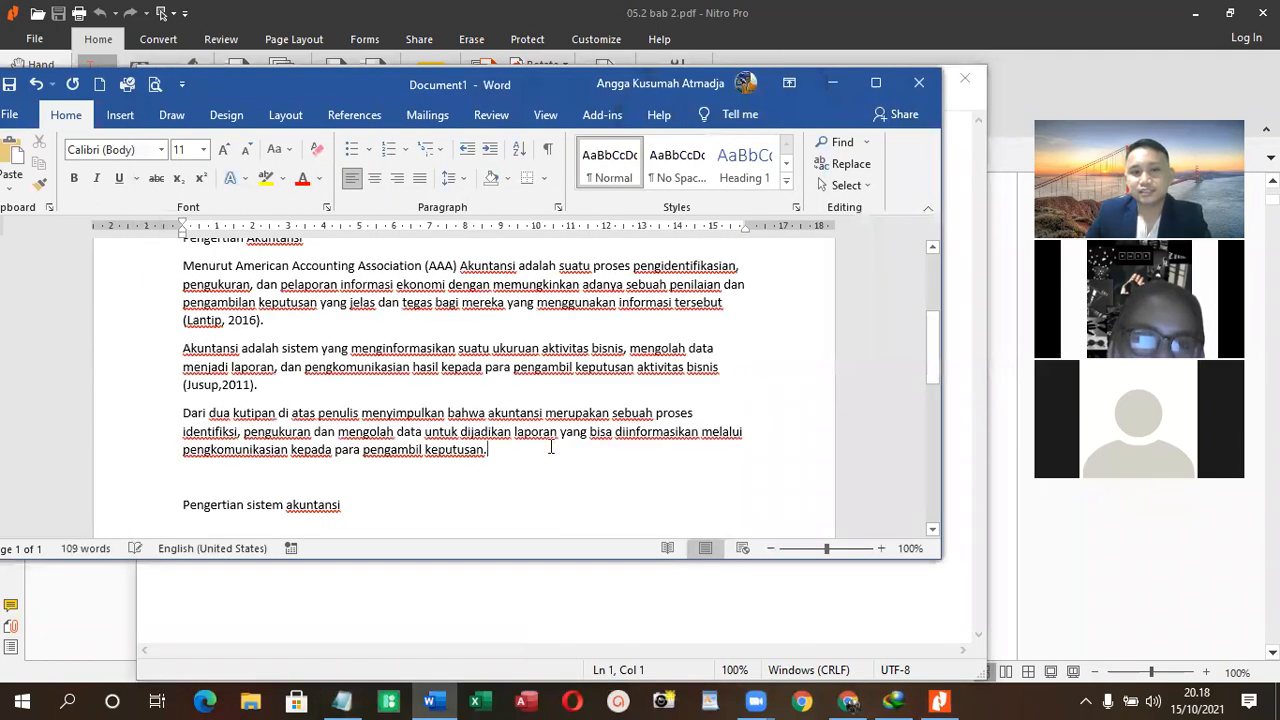
- Remove the space after the "Pengertian Akuntansi" heading and its three definition paragraphs
left_click_drag(548, 462, 254, 303)
scroll(409, 440, "up", 2)
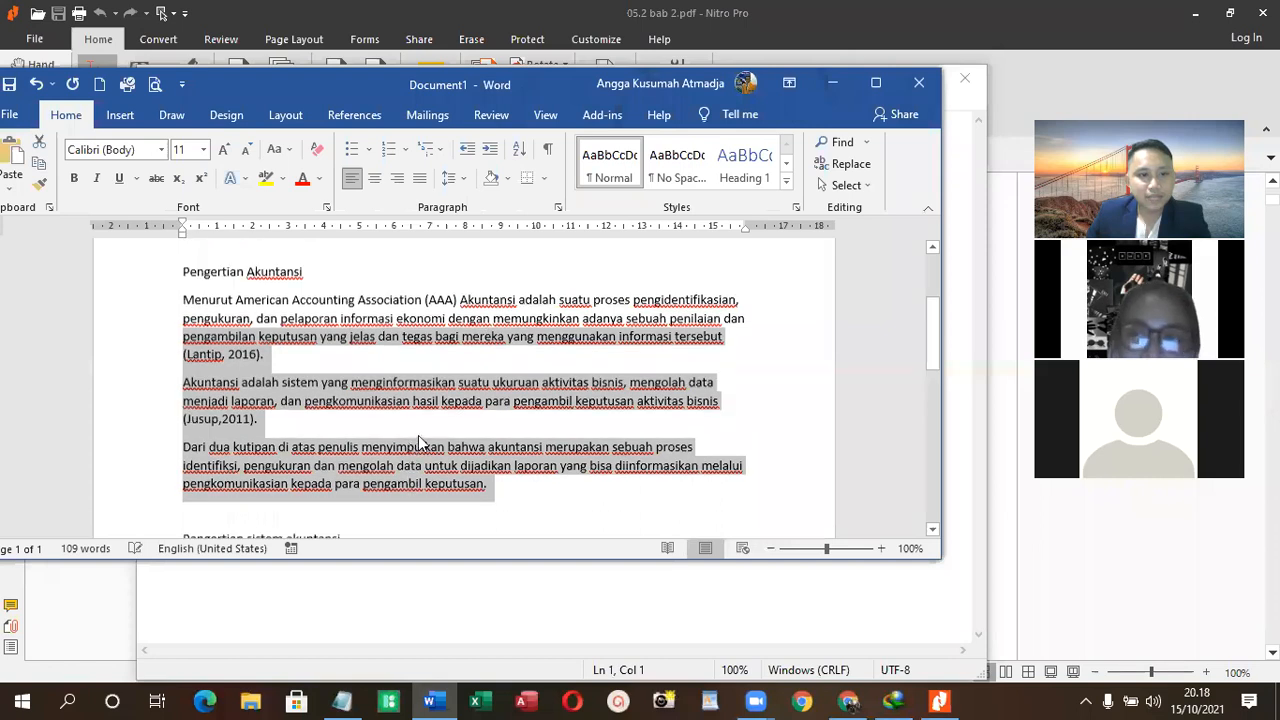
left_click(516, 477)
left_click_drag(520, 506, 163, 291)
left_click(468, 178)
left_click(482, 375)
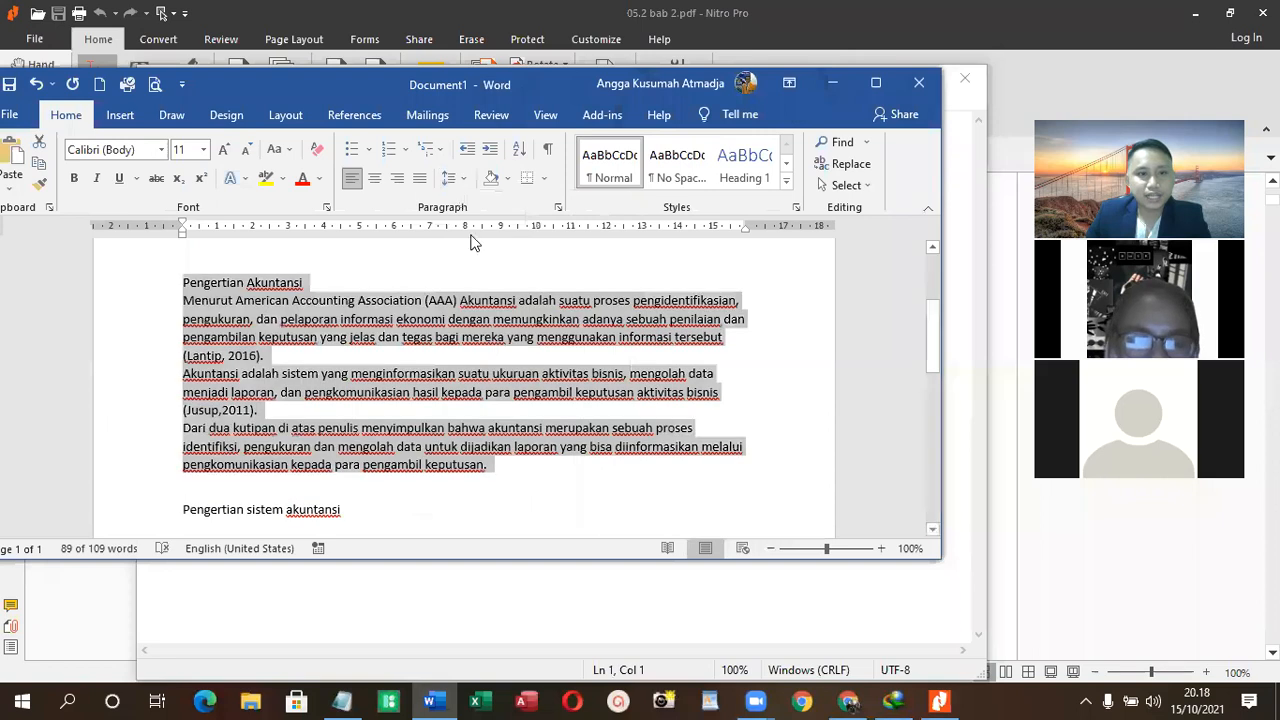
- Justify the heading and definition paragraphs, giving only the definition paragraphs a first-line indent of about 1.25 cm
left_click(419, 178)
left_click_drag(182, 224, 234, 222)
left_click(473, 338)
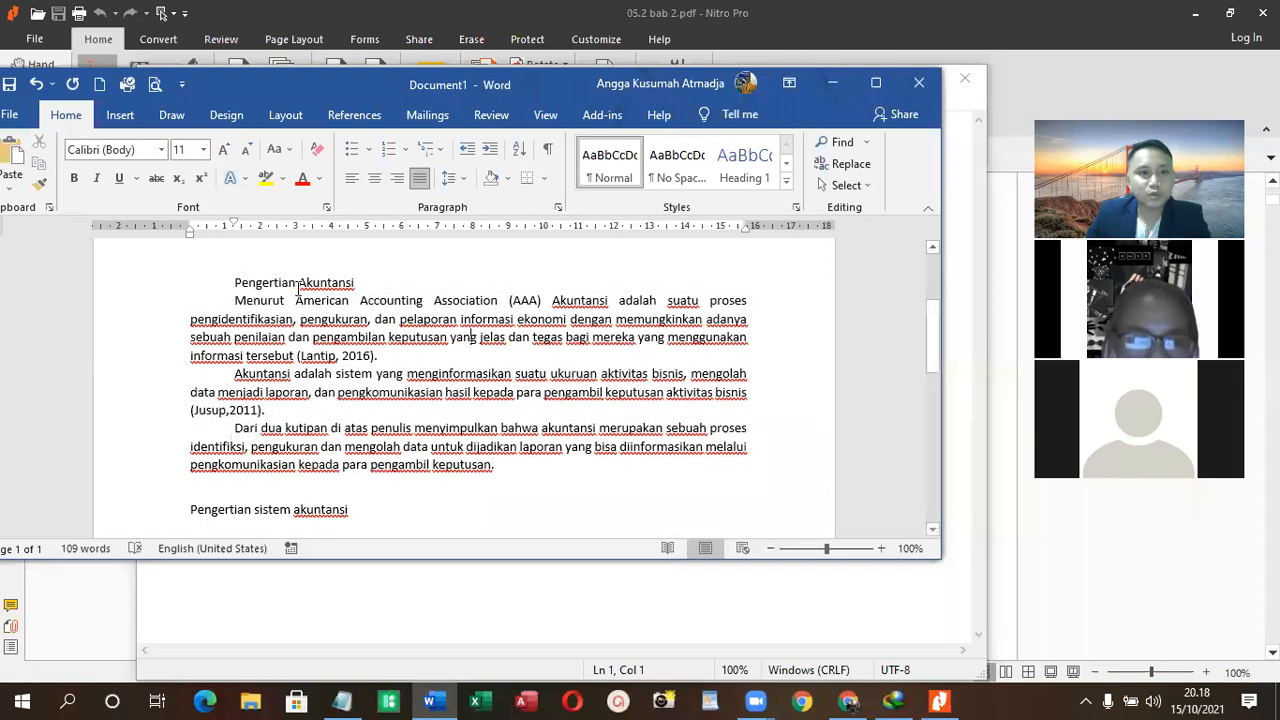
left_click_drag(234, 222, 191, 232)
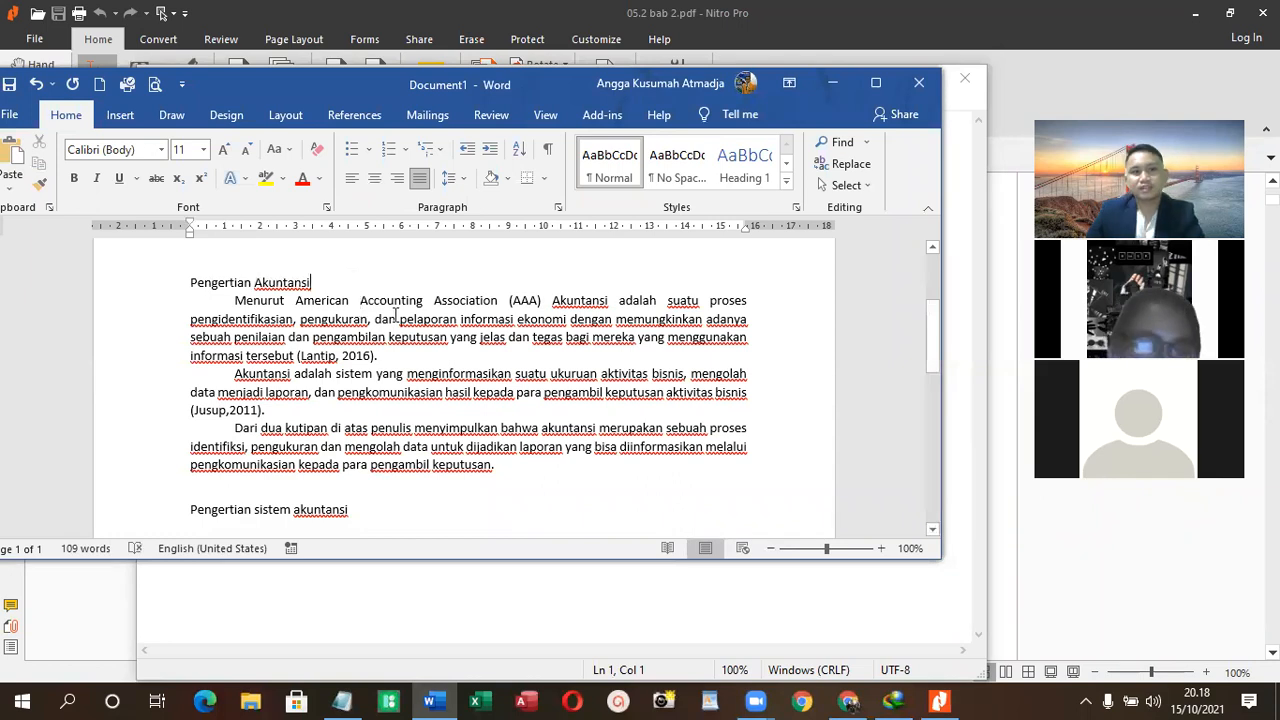
key("Return")
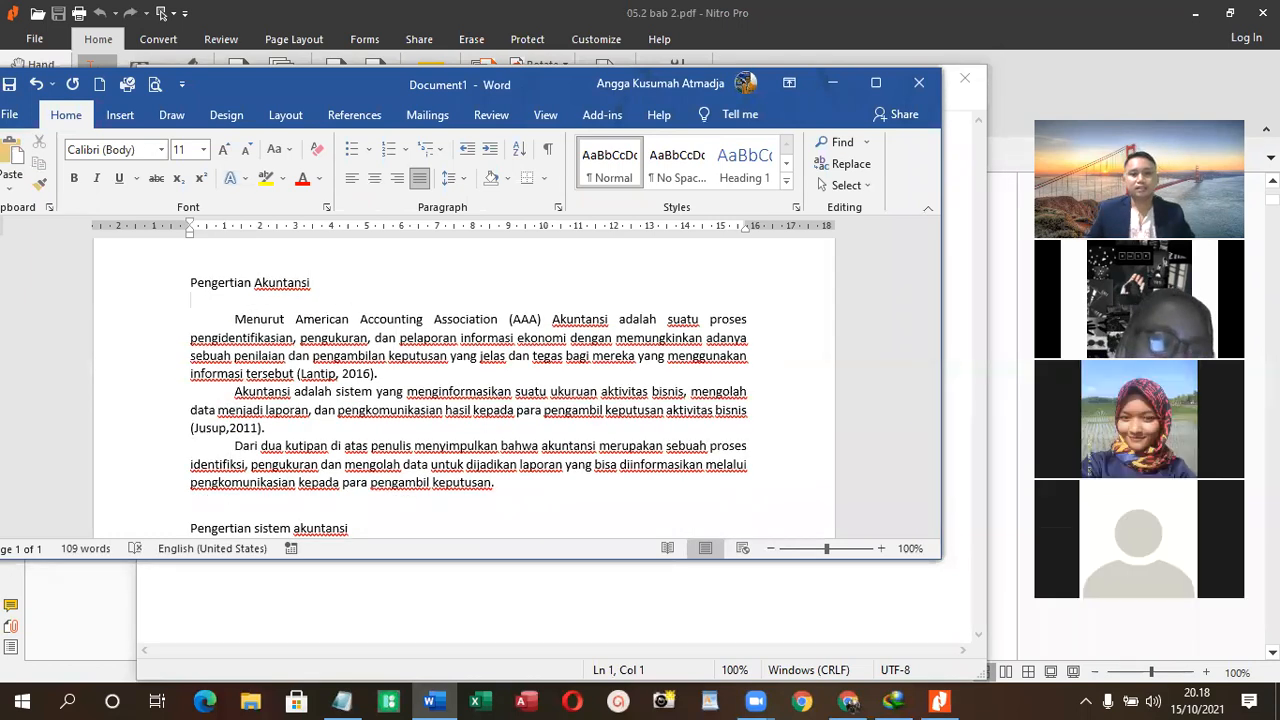
key("BackSpace")
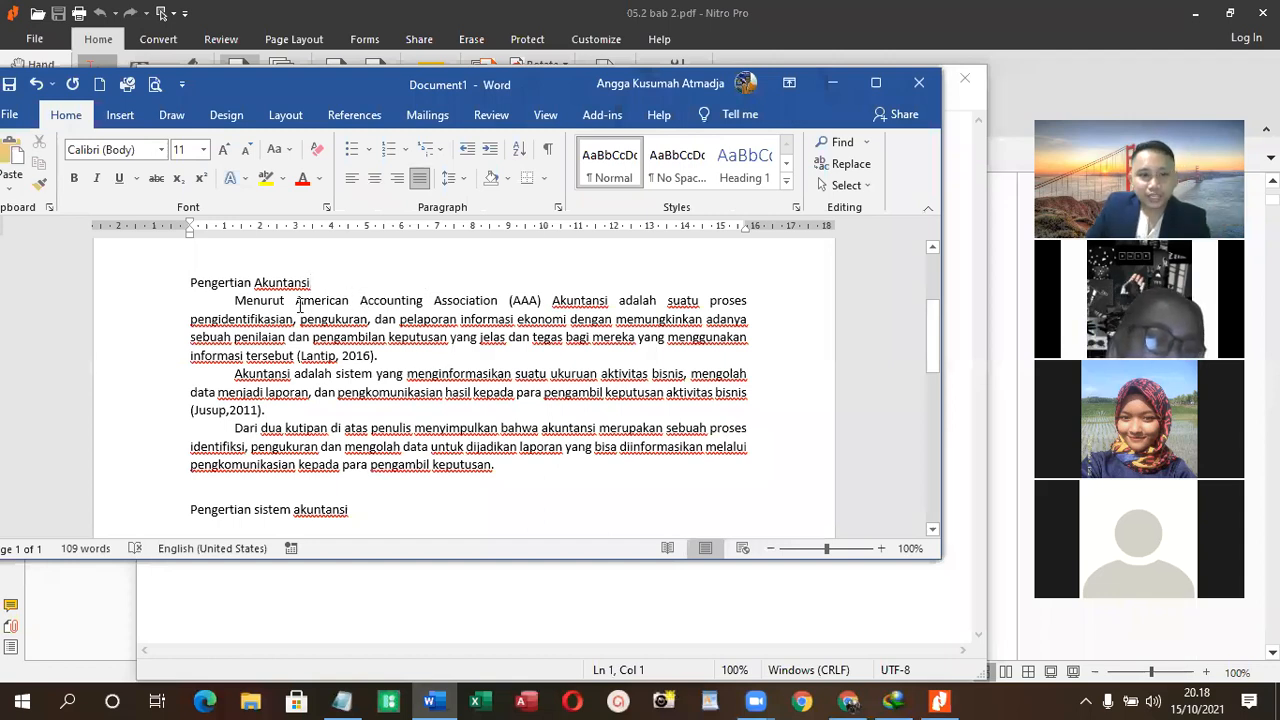
- Italicize "American Accounting Association" in the first definition paragraph under "Pengertian Akuntansi"
left_click_drag(294, 302, 470, 304)
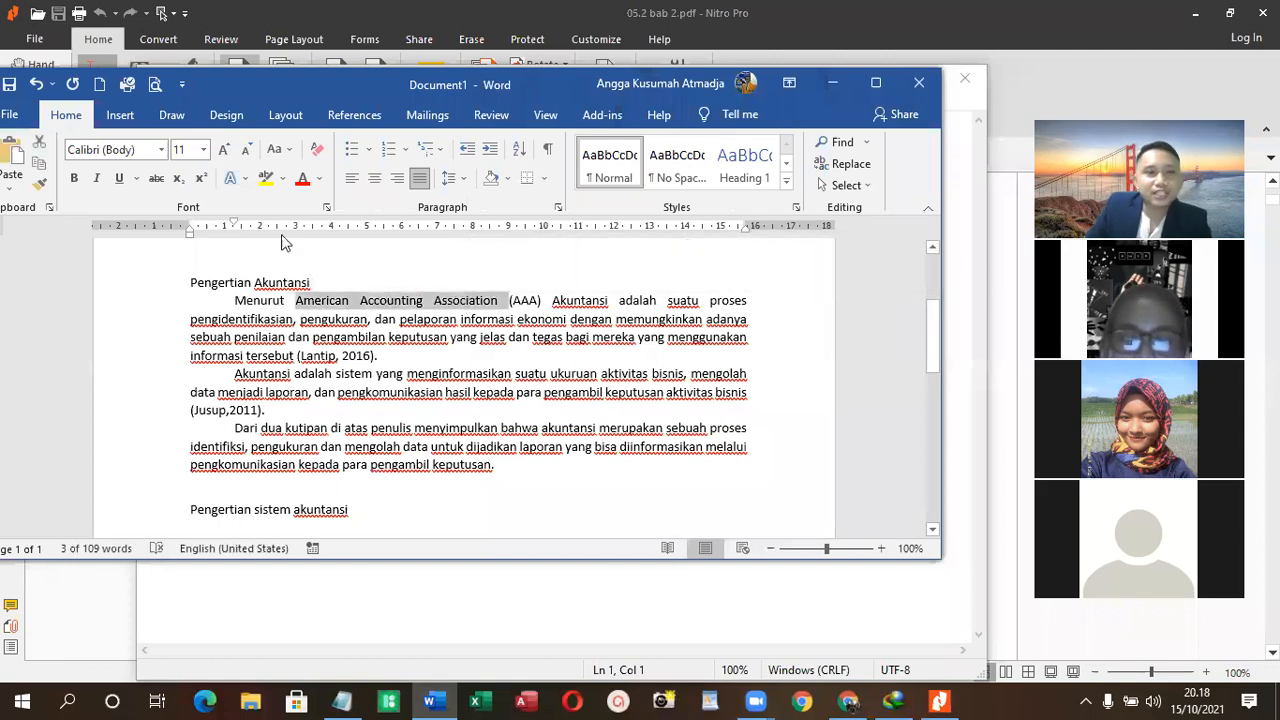
left_click(99, 178)
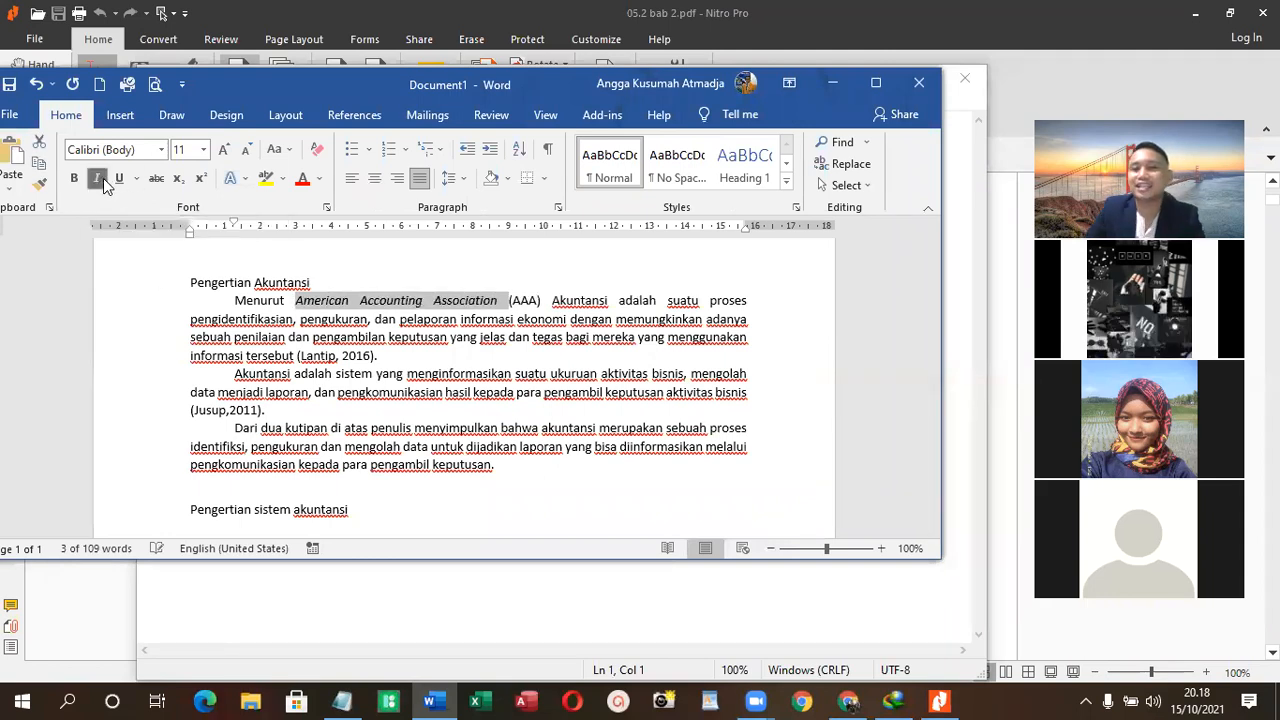
left_click(394, 338)
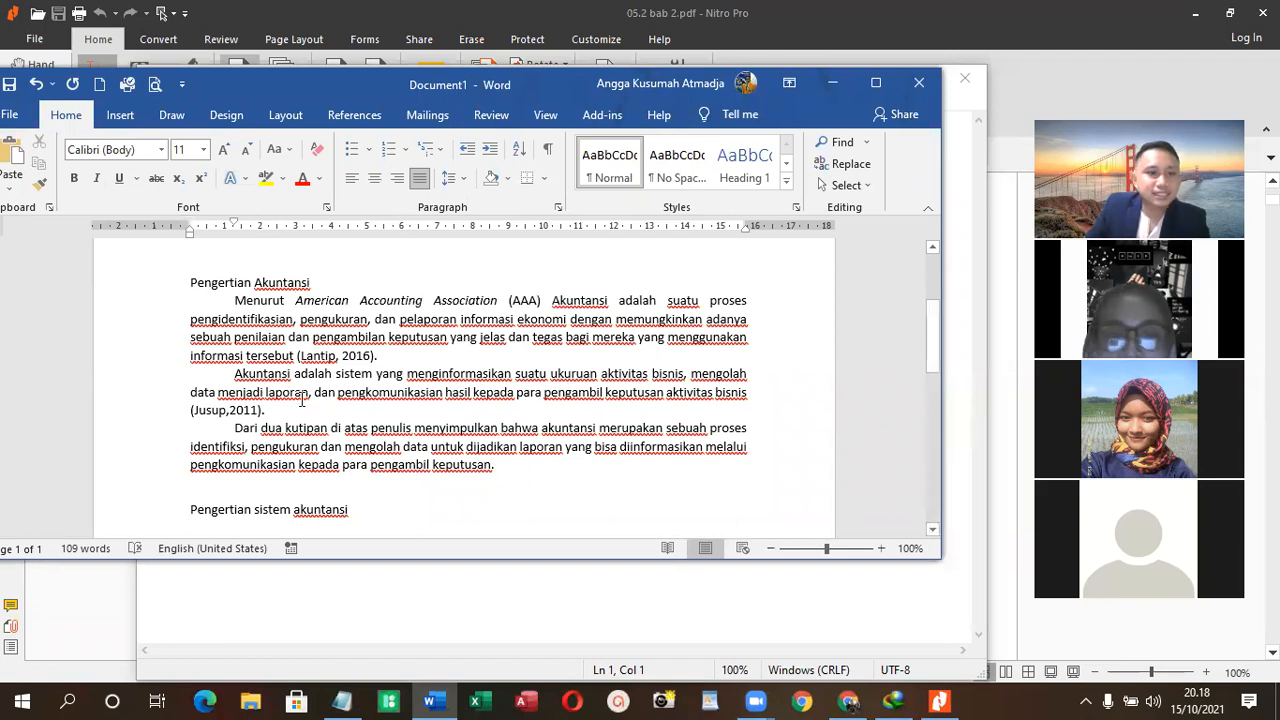
- Replace "menyimpulkan" with "mengambil kesimpulan" in the third paragraph under "Pengertian Akuntansi"
left_click_drag(495, 466, 466, 428)
left_click(553, 476)
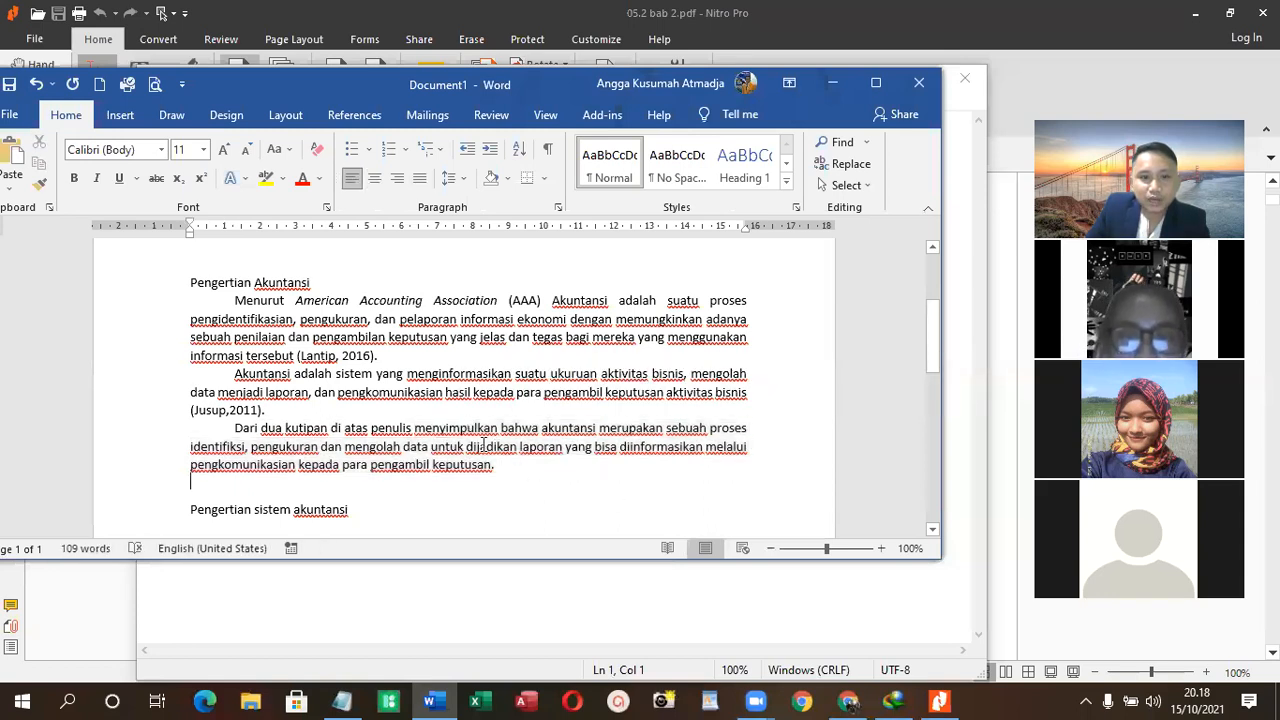
double_click(453, 430)
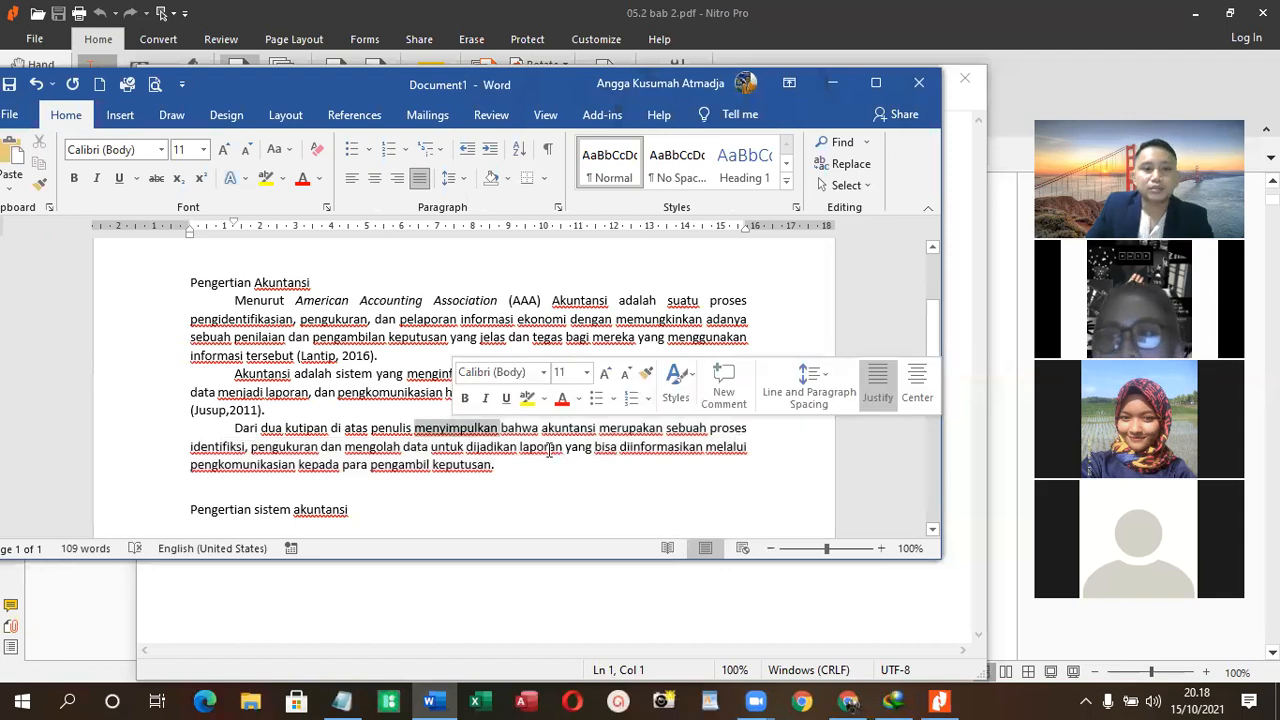
type("mengambil")
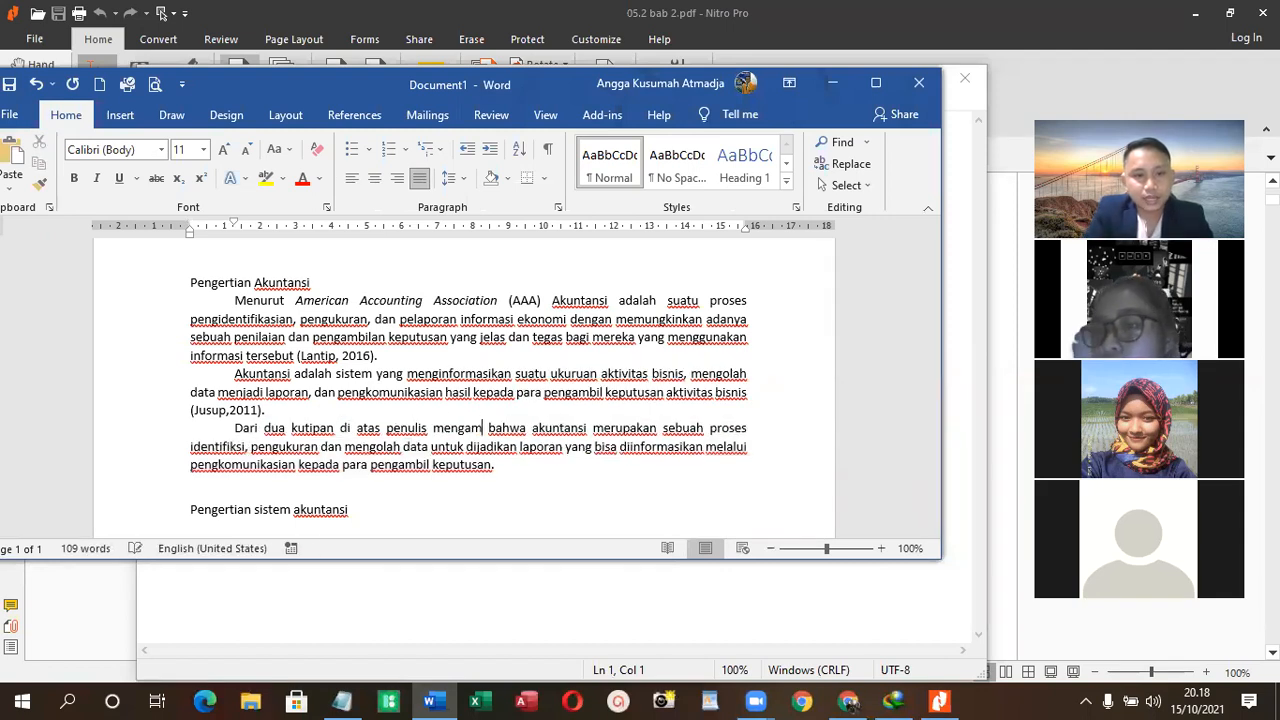
type(" kesimpulan")
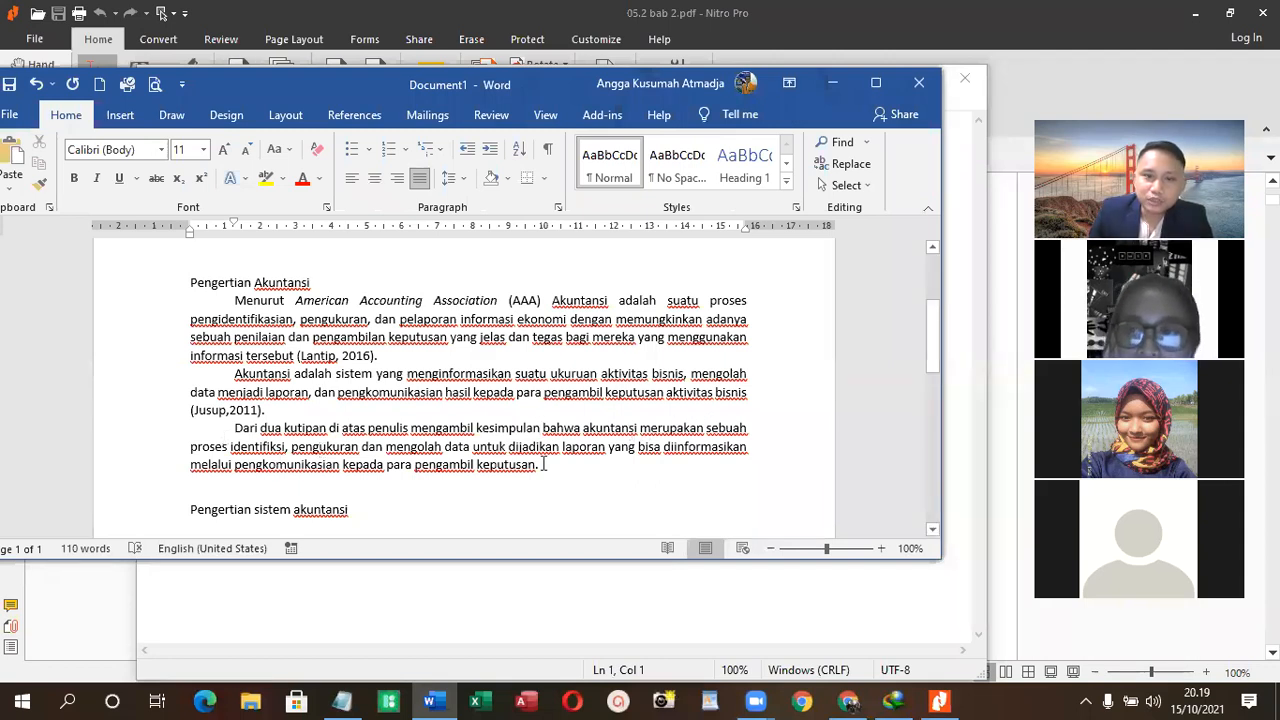
- Replace the misspelled "identifiksi" in the third paragraph with "identifikasi transaksi"
double_click(258, 447)
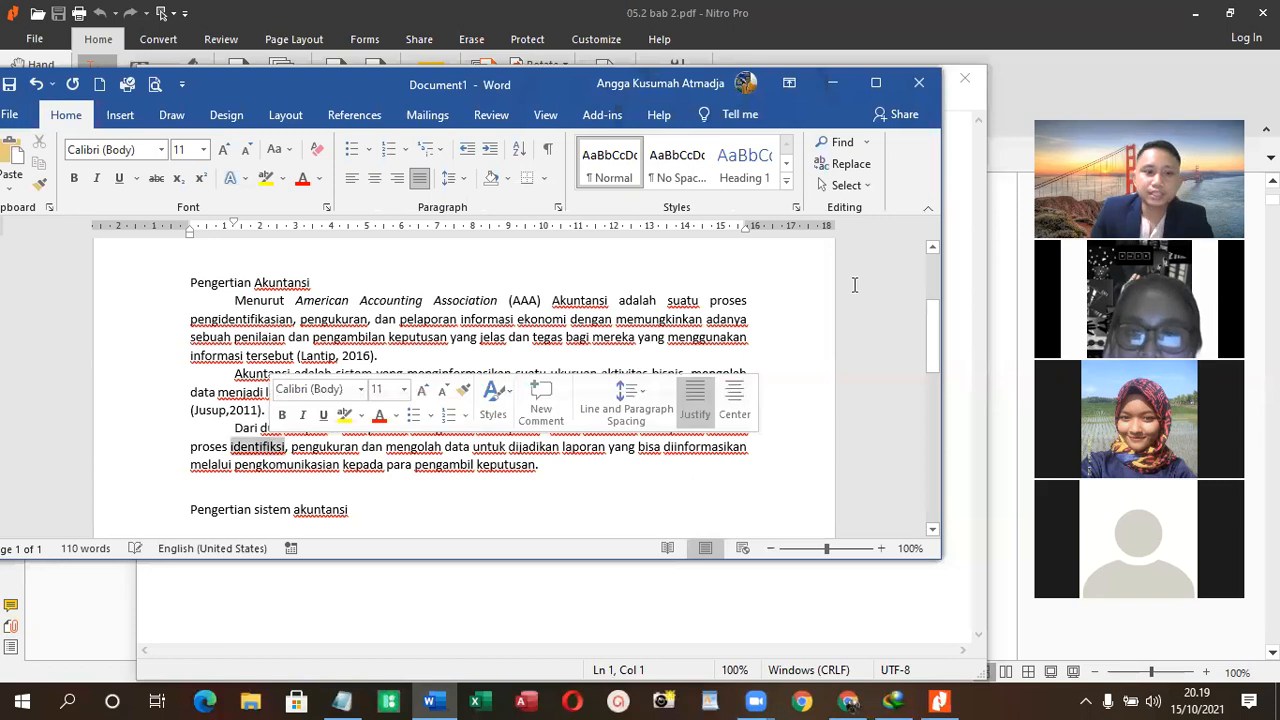
type("i")
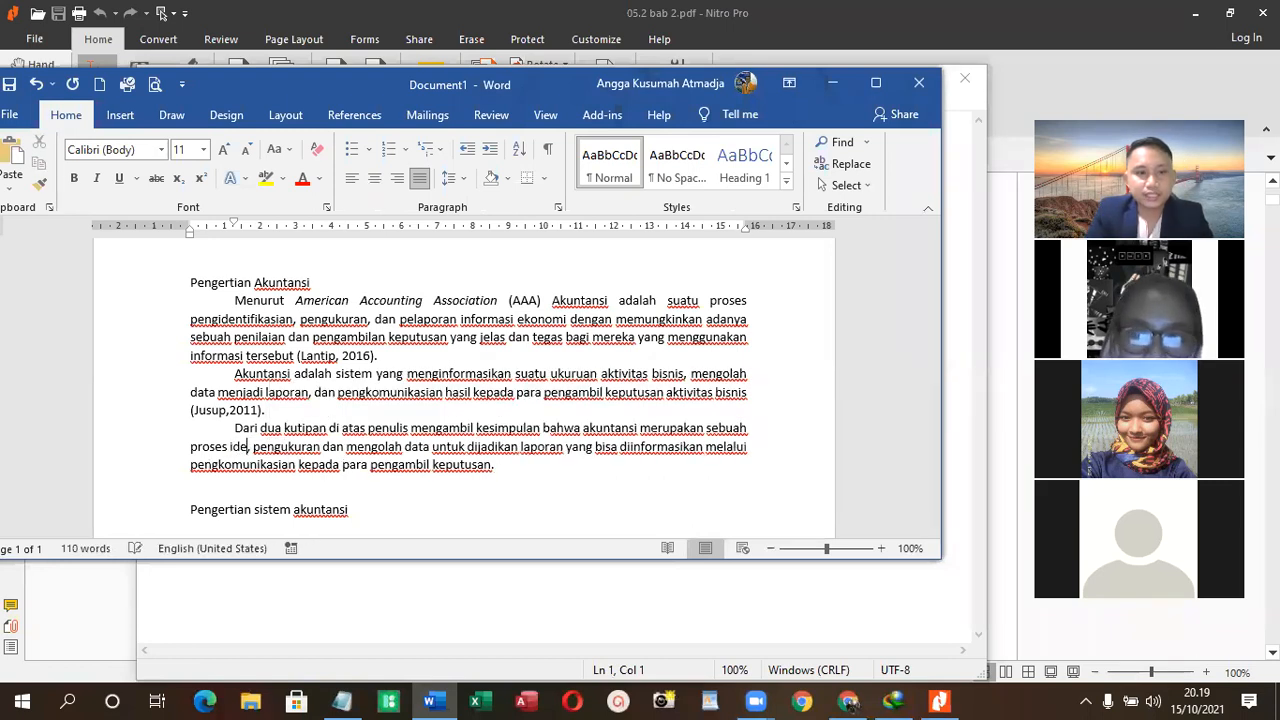
type("dentifikasi")
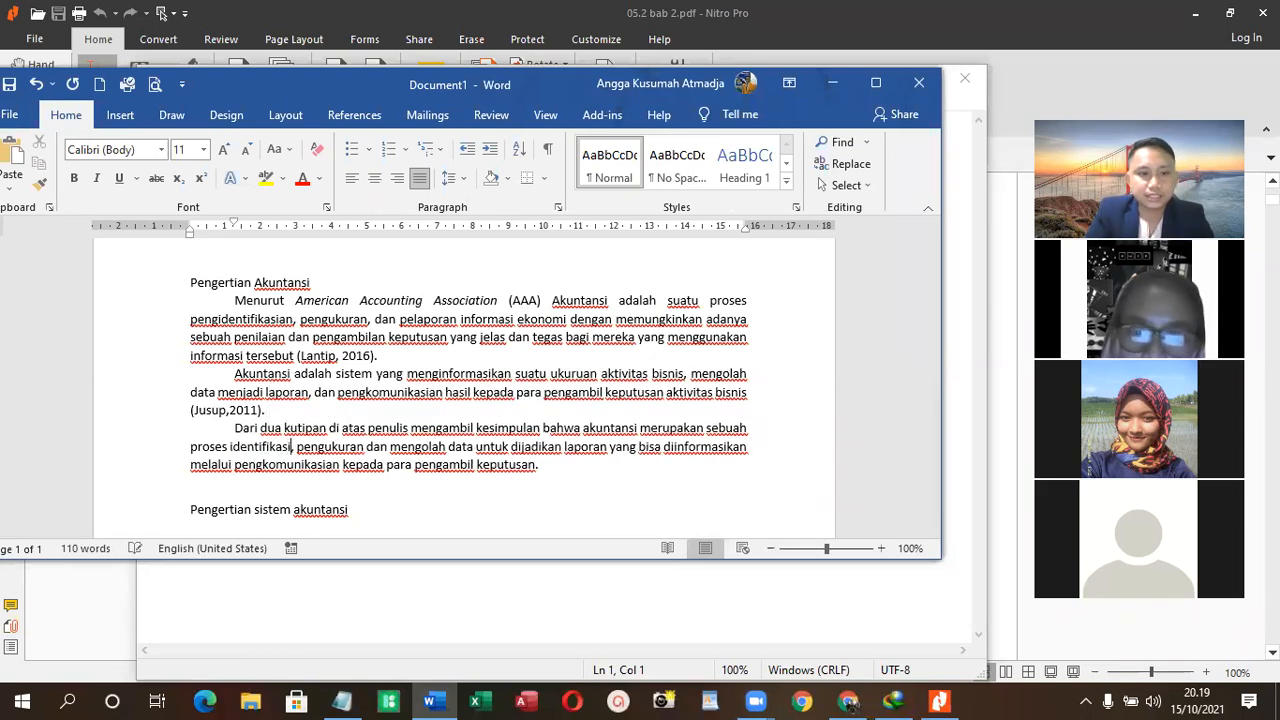
type(" transi")
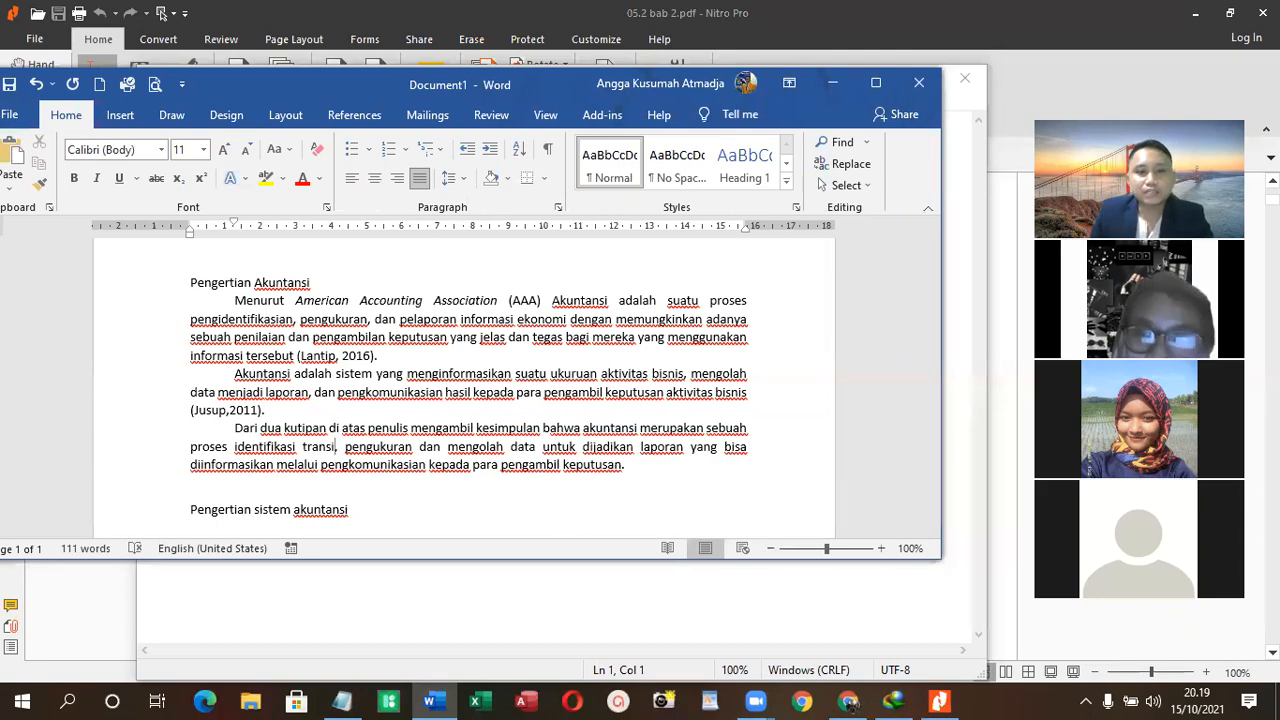
left_click_drag(656, 468, 297, 440)
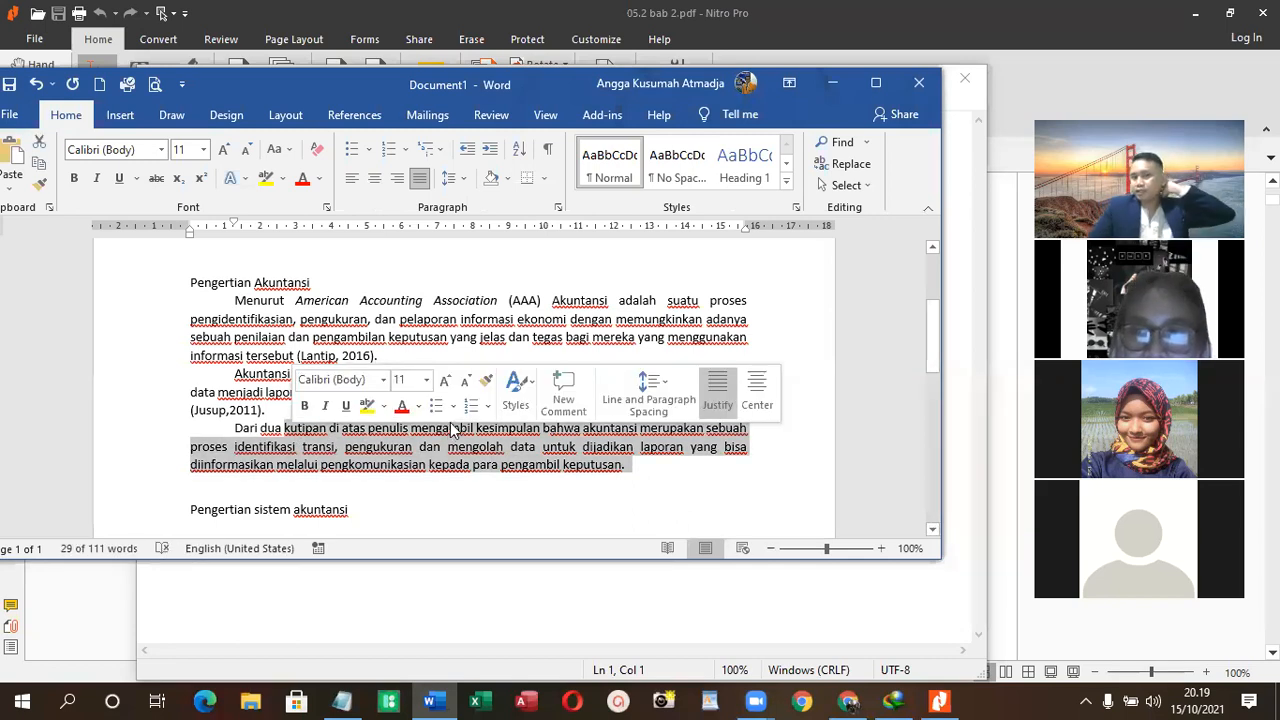
left_click(755, 483)
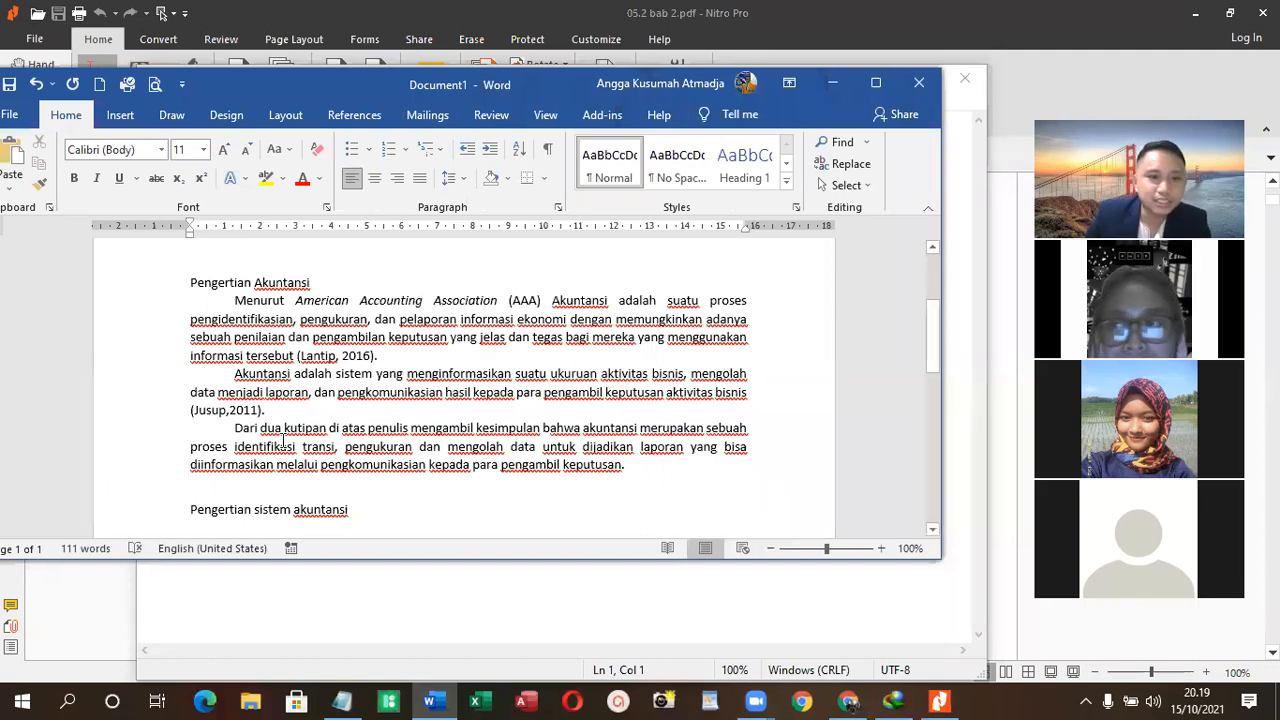
left_click(598, 408)
left_click(646, 470)
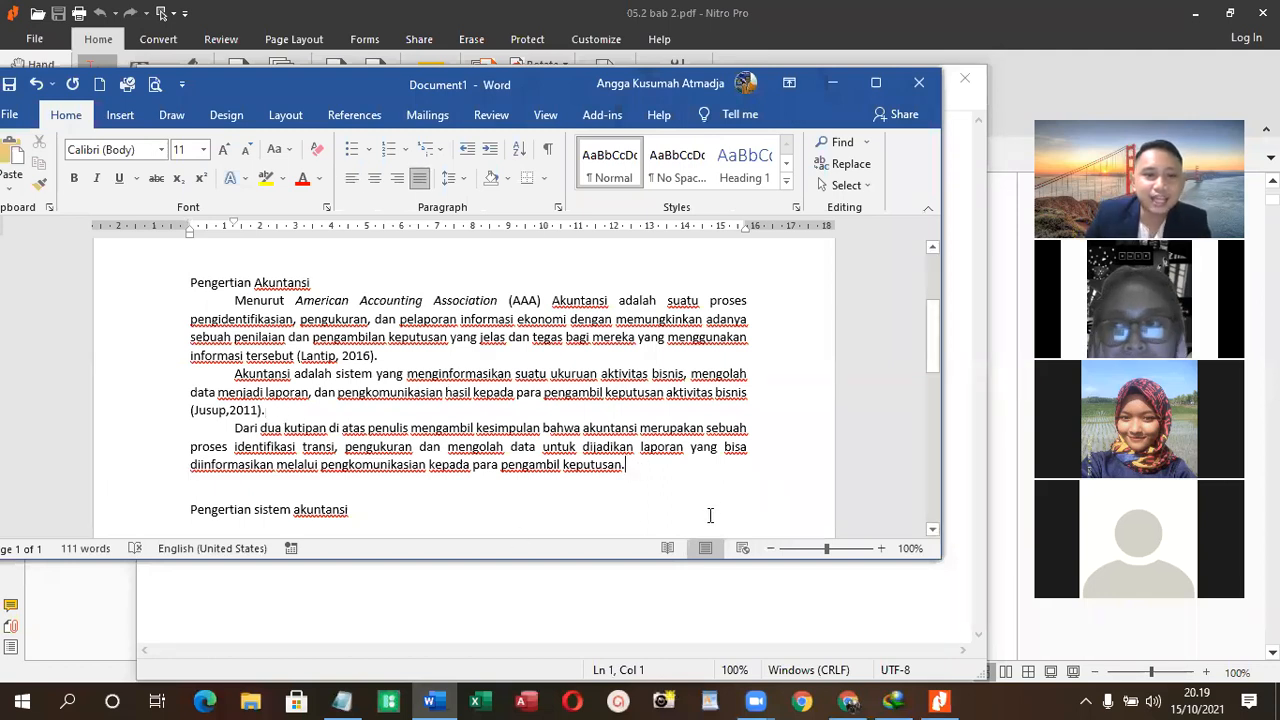
left_click_drag(666, 466, 511, 481)
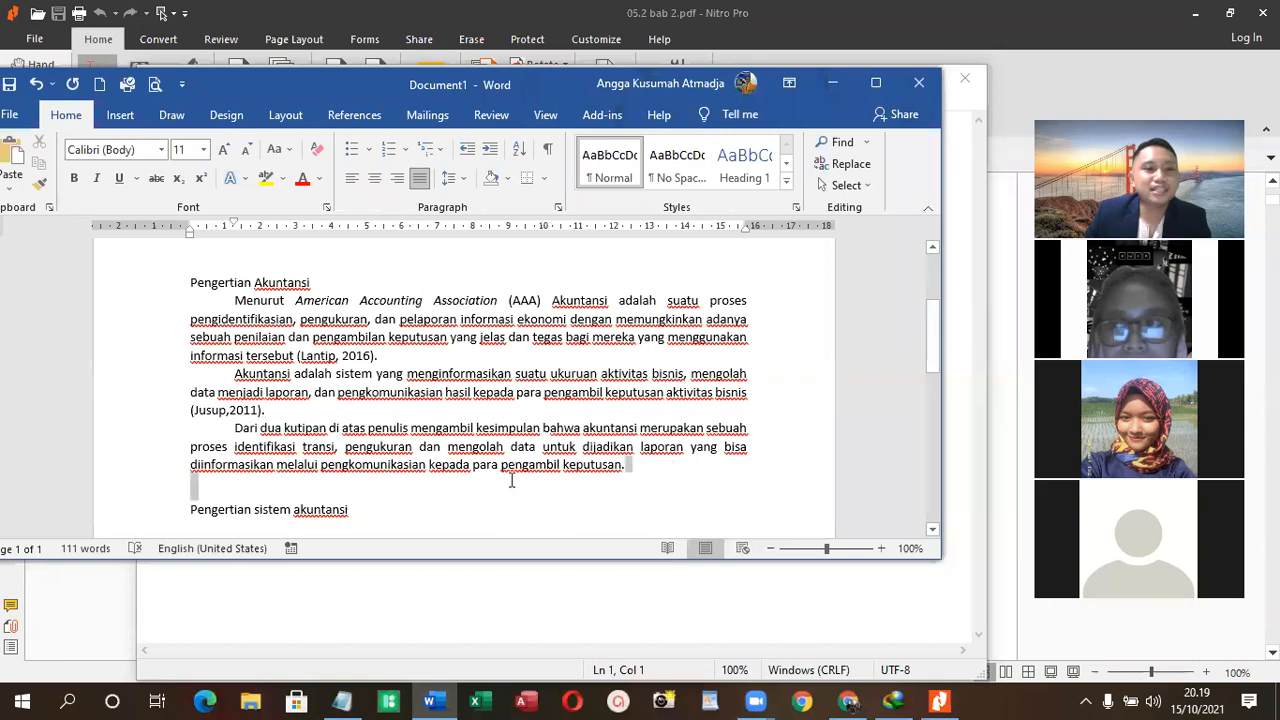
left_click(334, 447)
type("i")
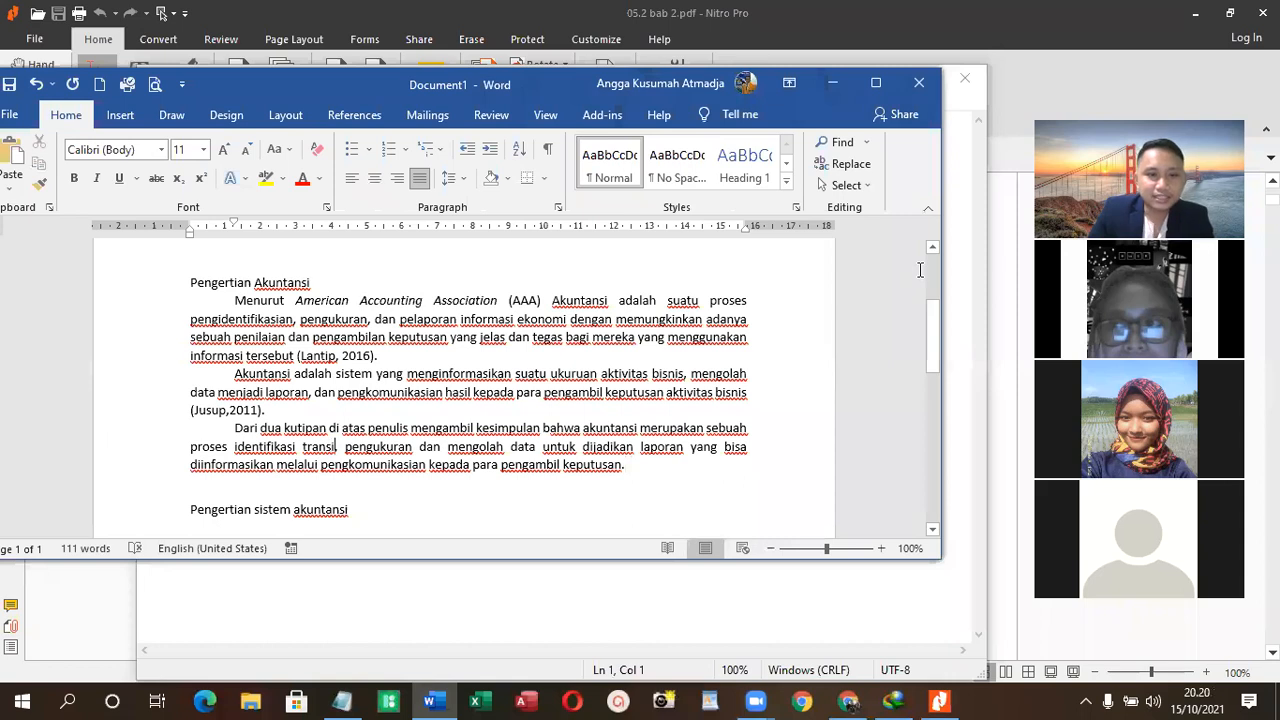
key("BackSpace")
type("a")
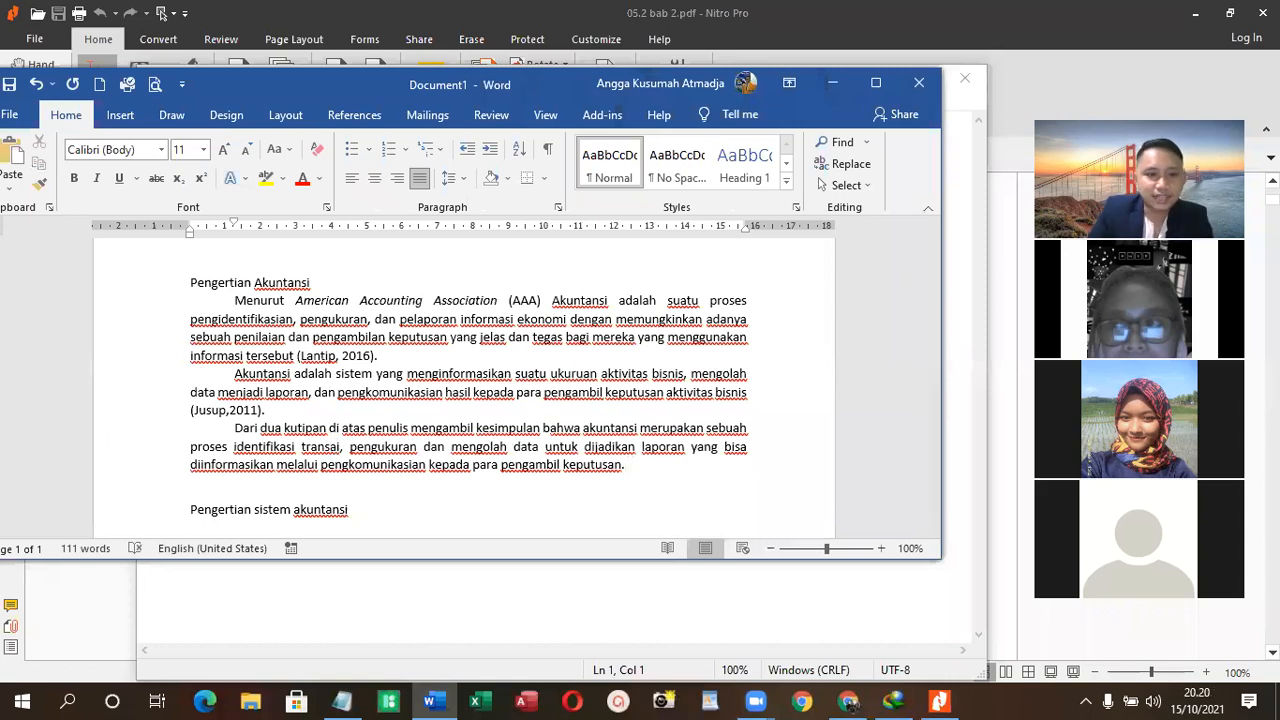
type("ksi")
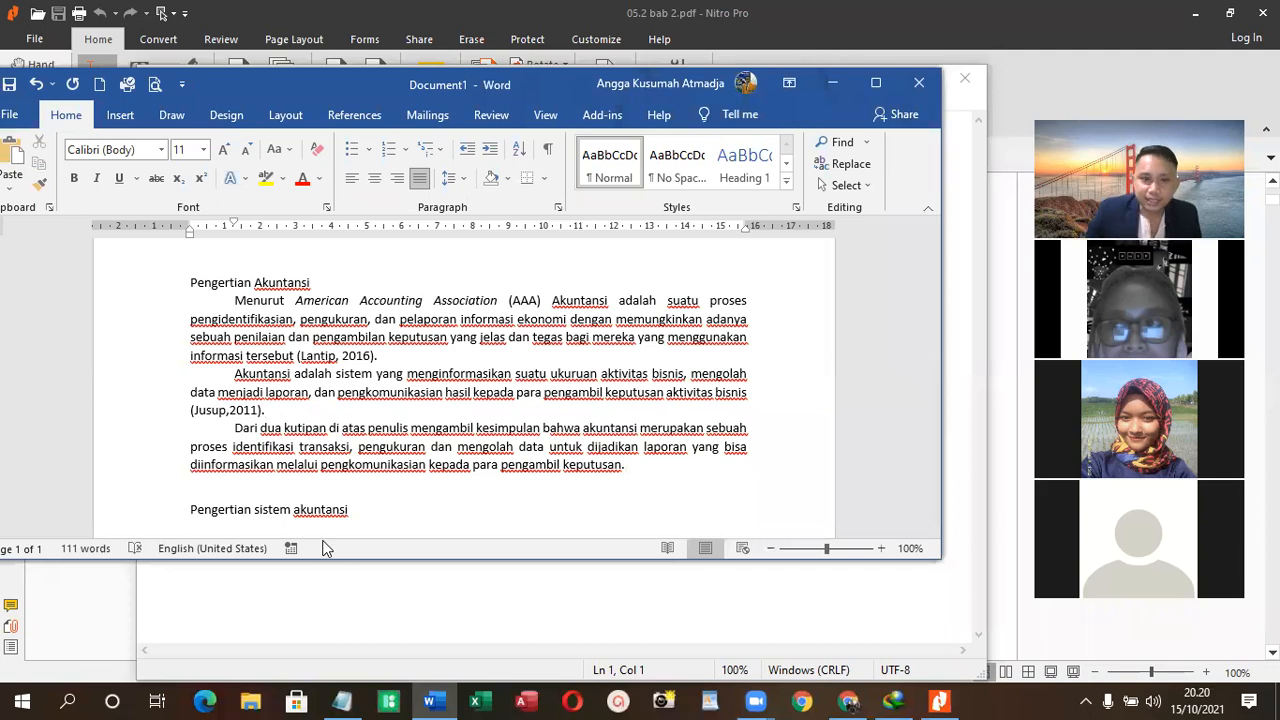
- Copy the author and year of the 2016 citation at the end of the first definition paragraph, without its parentheses
left_click_drag(375, 356, 302, 356)
right_click(317, 355)
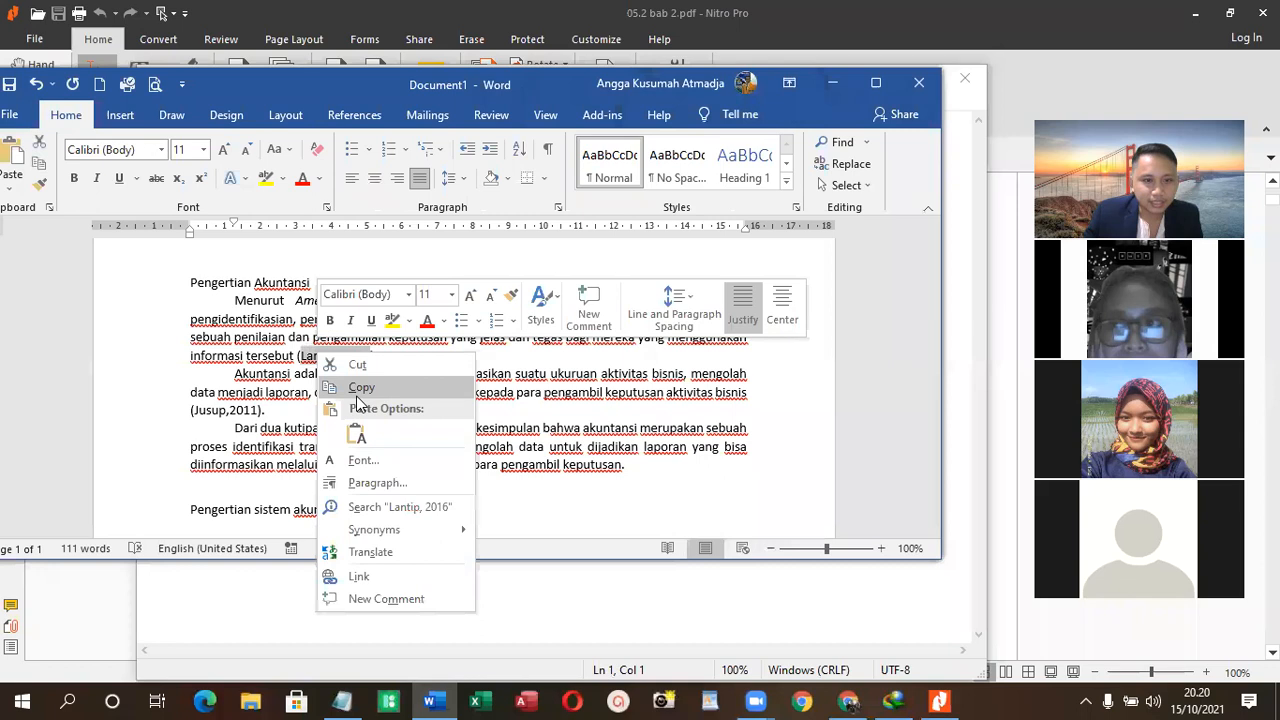
left_click(358, 392)
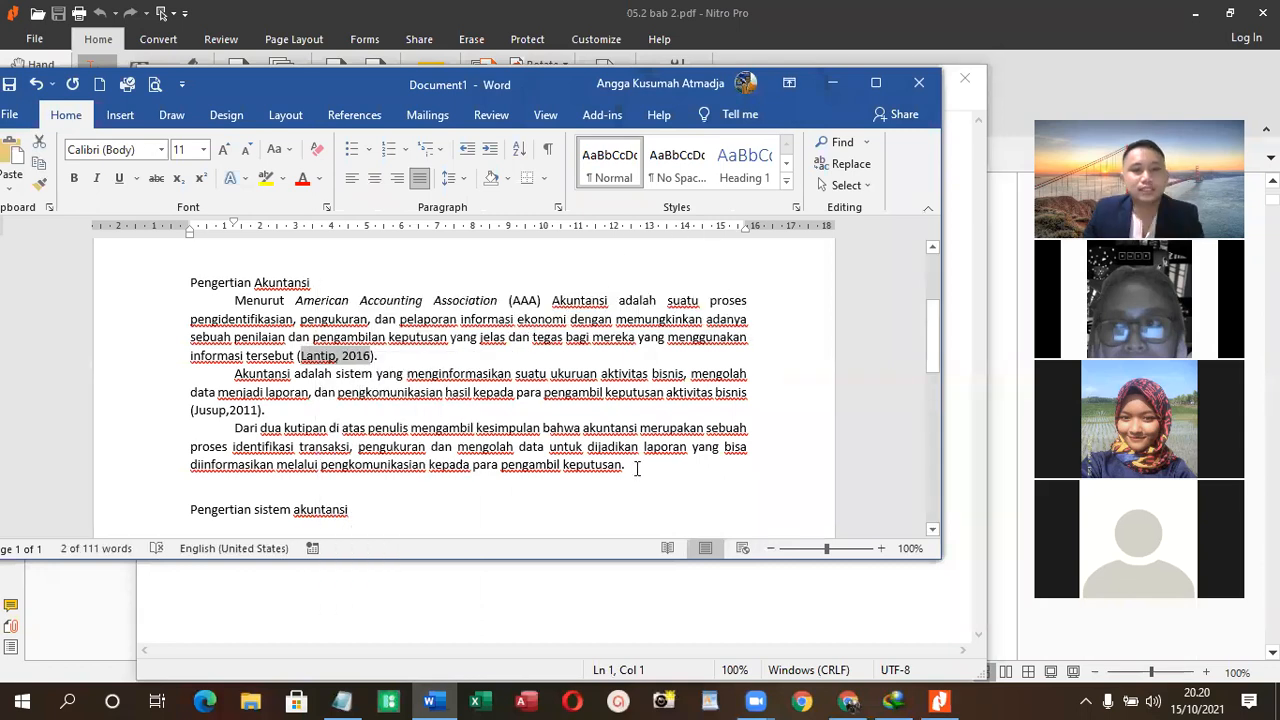
- Switch to Nitro Pro and highlight entry 21, "Akuntansi Dasar", in the reference list of 735-1915-1-PB.pdf
left_click(848, 700)
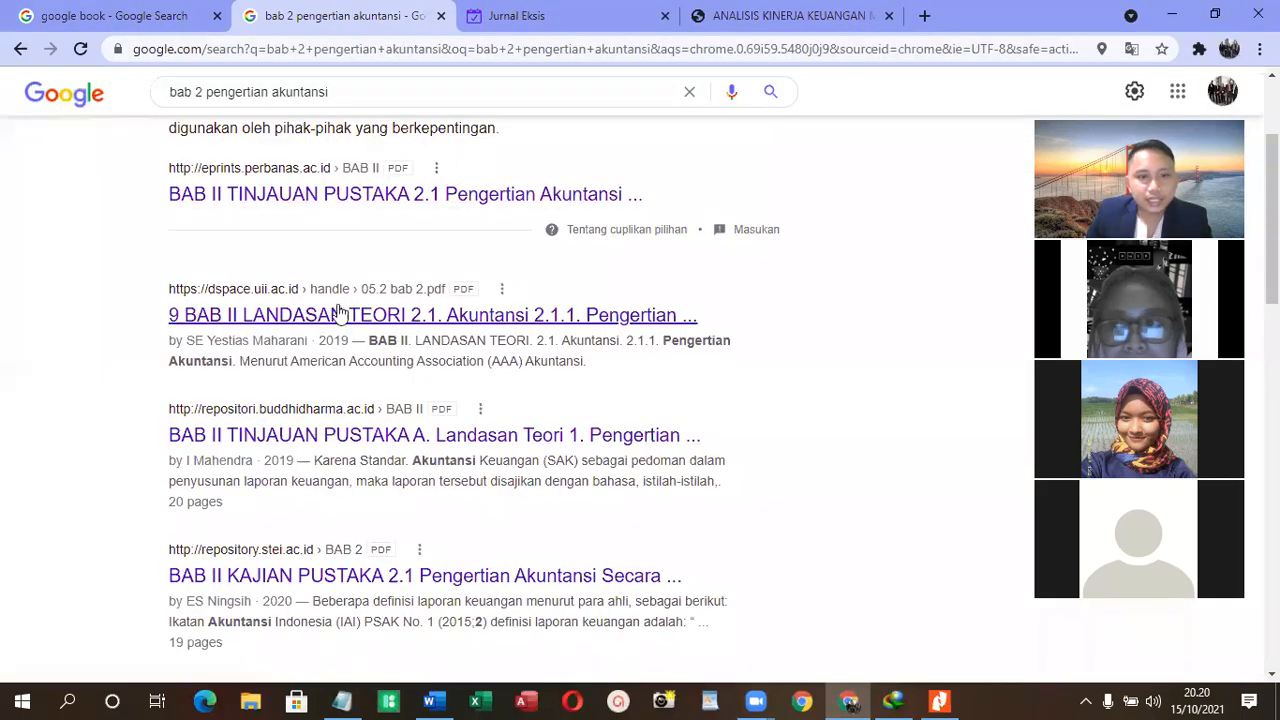
left_click(938, 700)
left_click(62, 161)
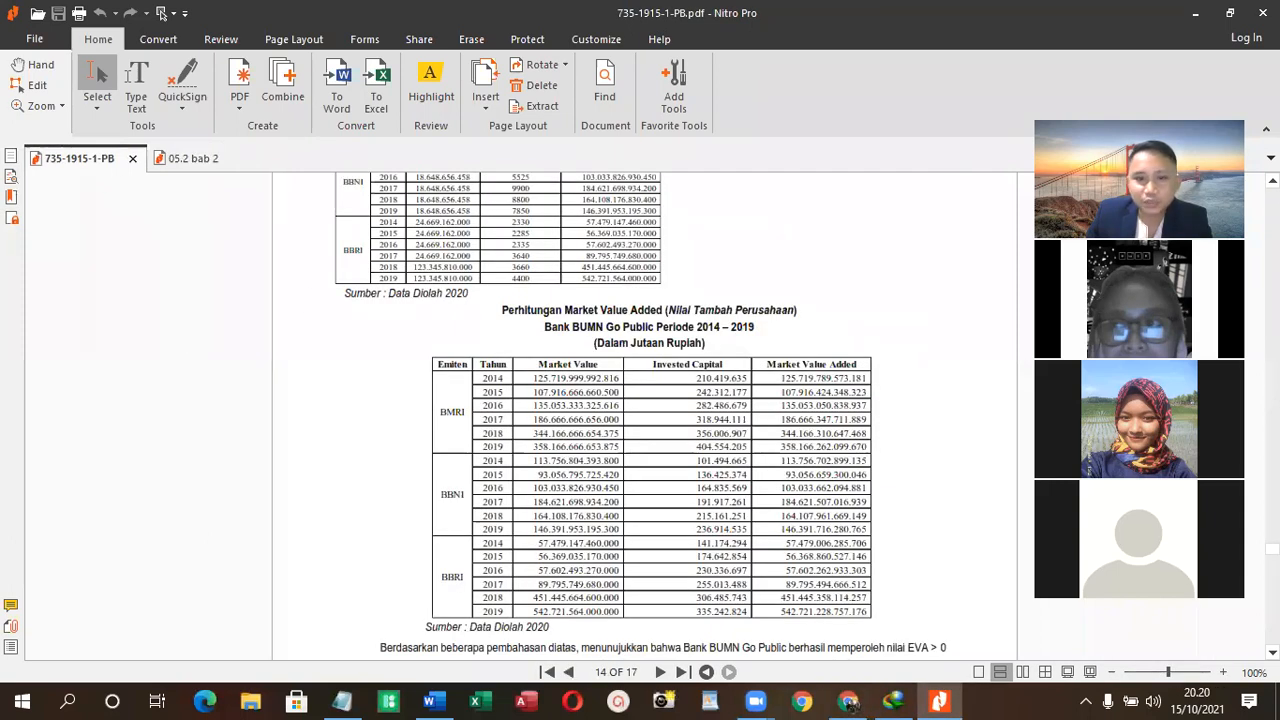
left_click_drag(1272, 549, 1272, 640)
scroll(568, 458, "up", 4)
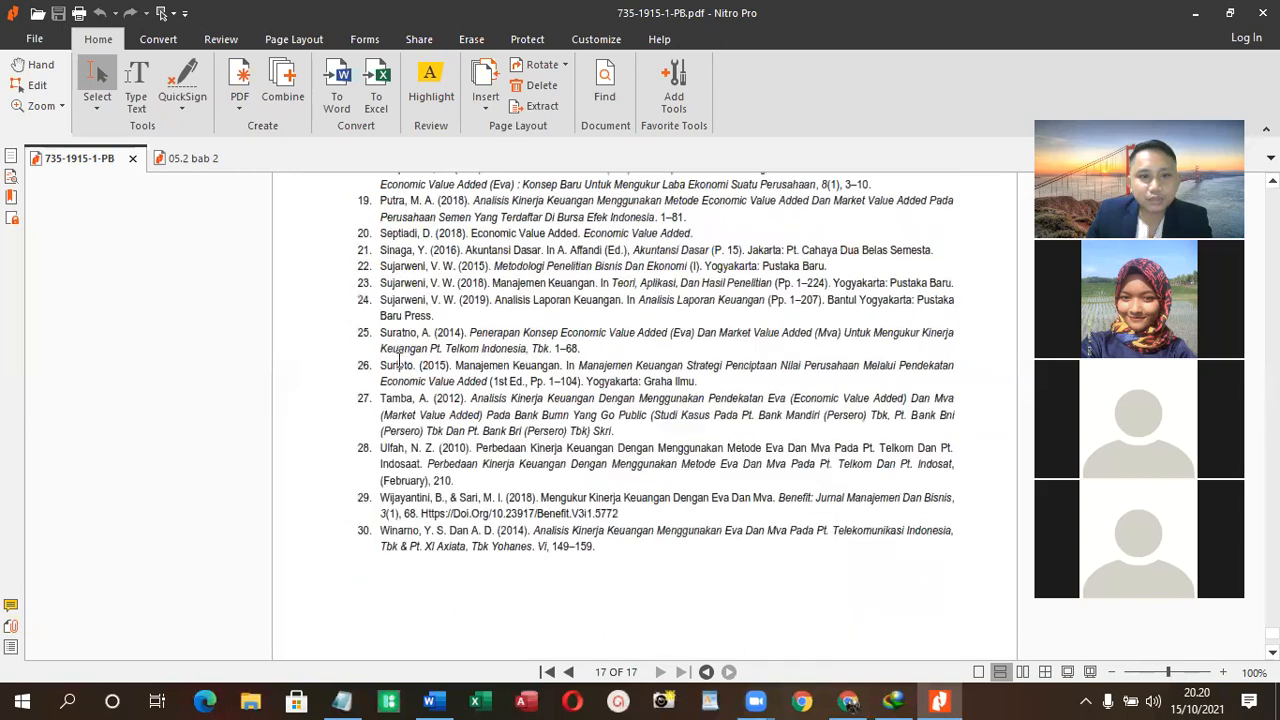
scroll(424, 294, "up", 4)
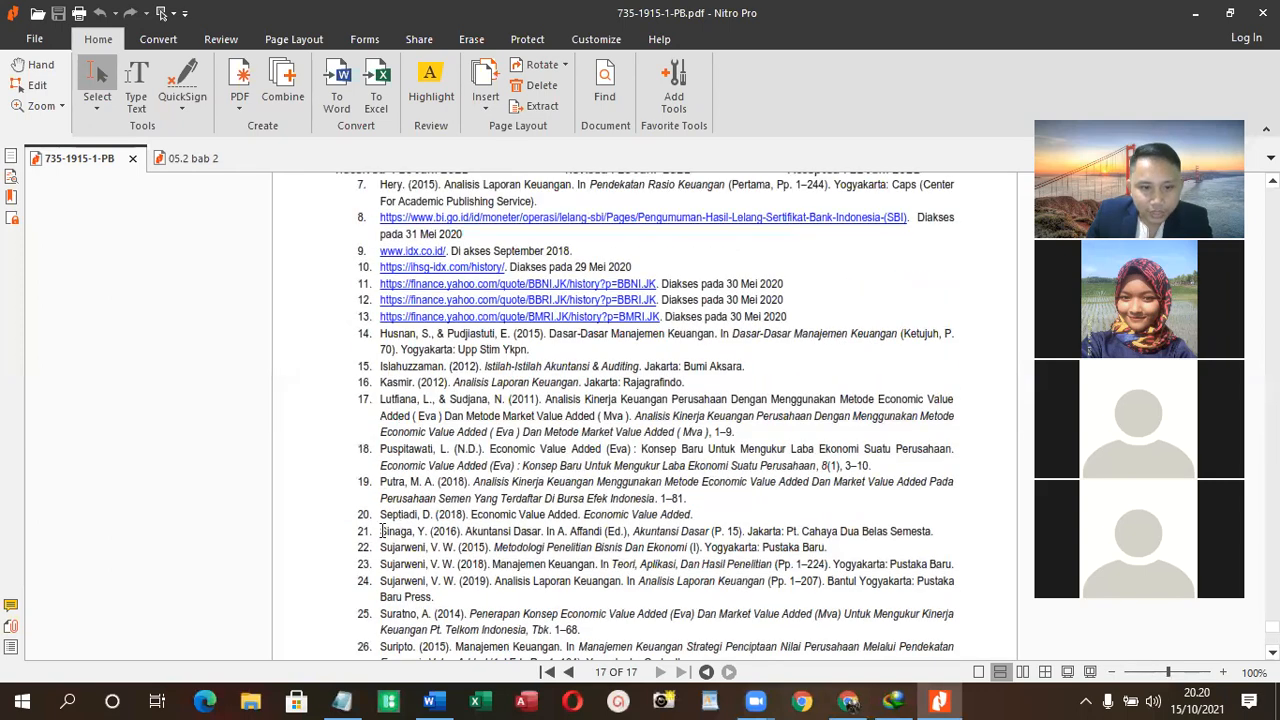
left_click_drag(570, 514, 935, 510)
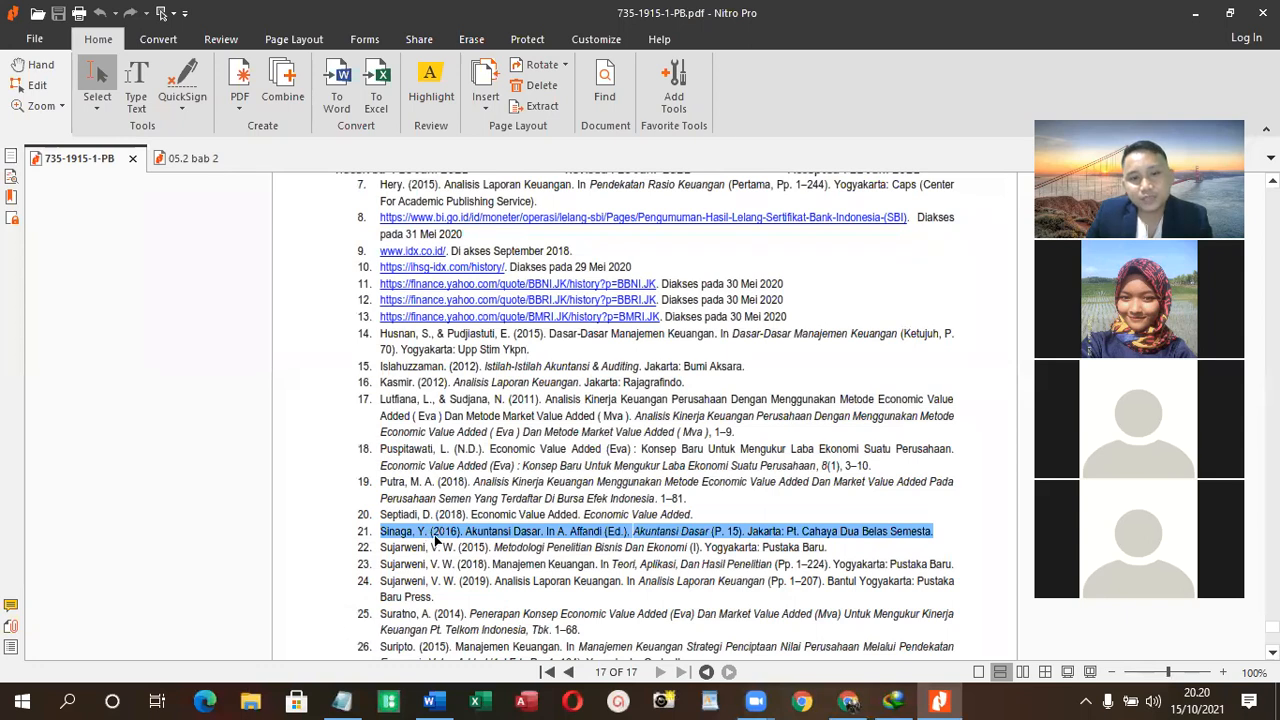
- Switch to Chrome and search Google for "daftar pustaka" followed by the copied 2016 citation
key("alt+Tab")
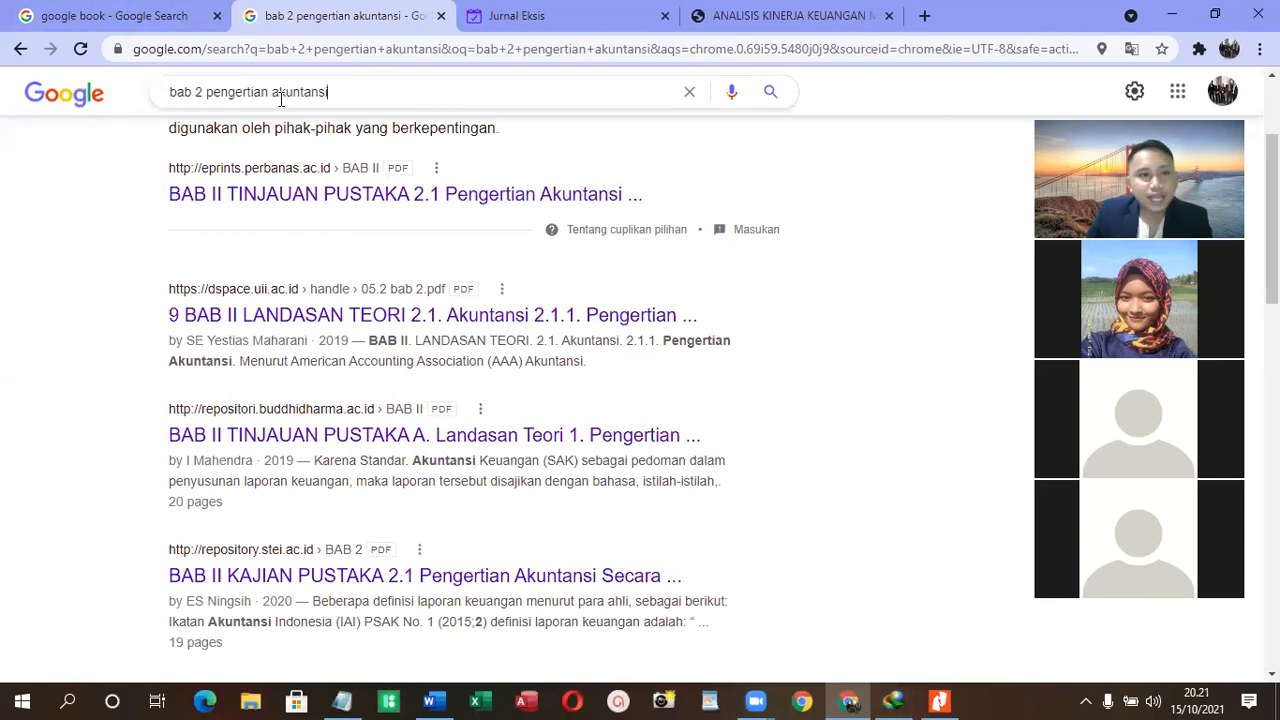
key("ctrl+a")
type("dafy")
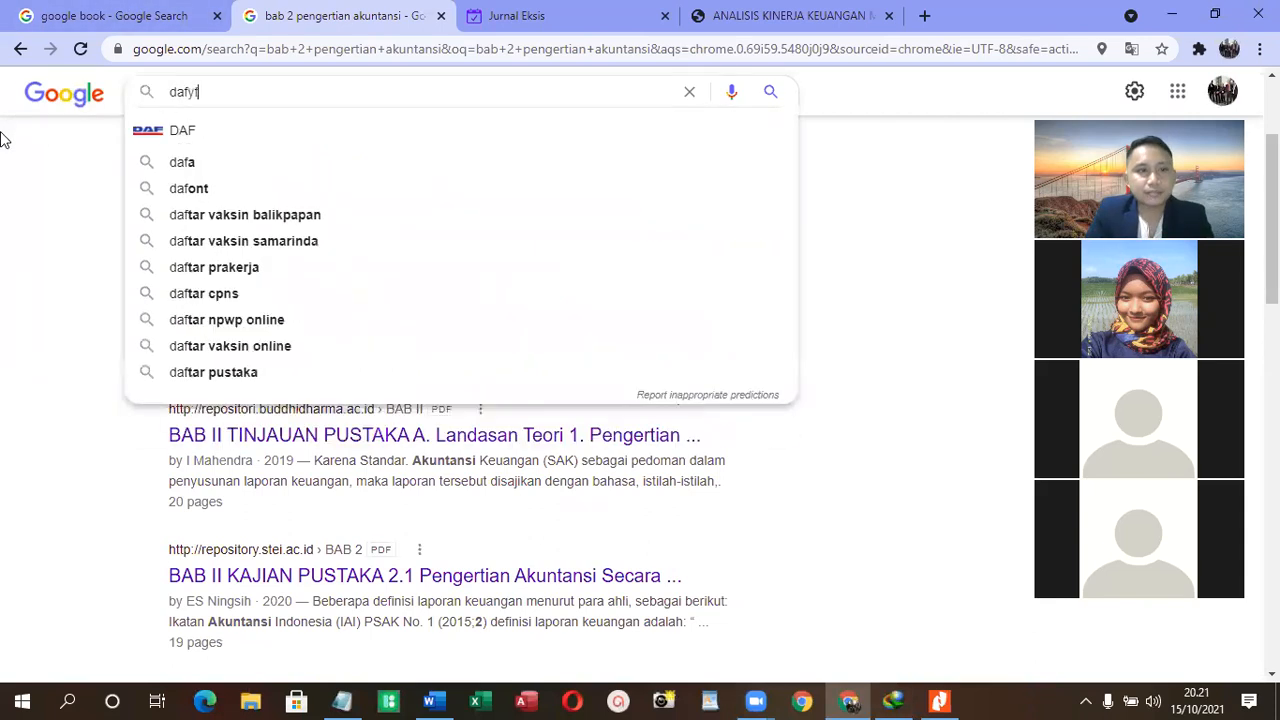
key("BackSpace")
type("tar pustaka")
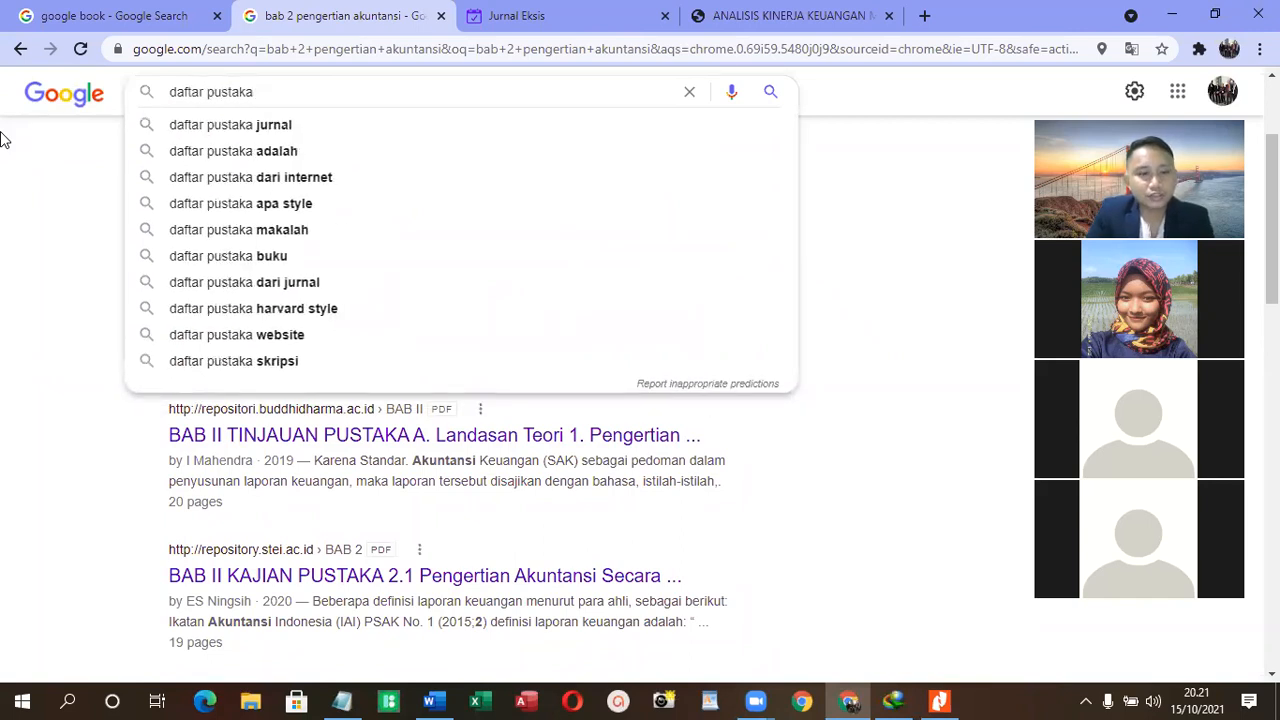
key("ctrl+v")
key("Return")
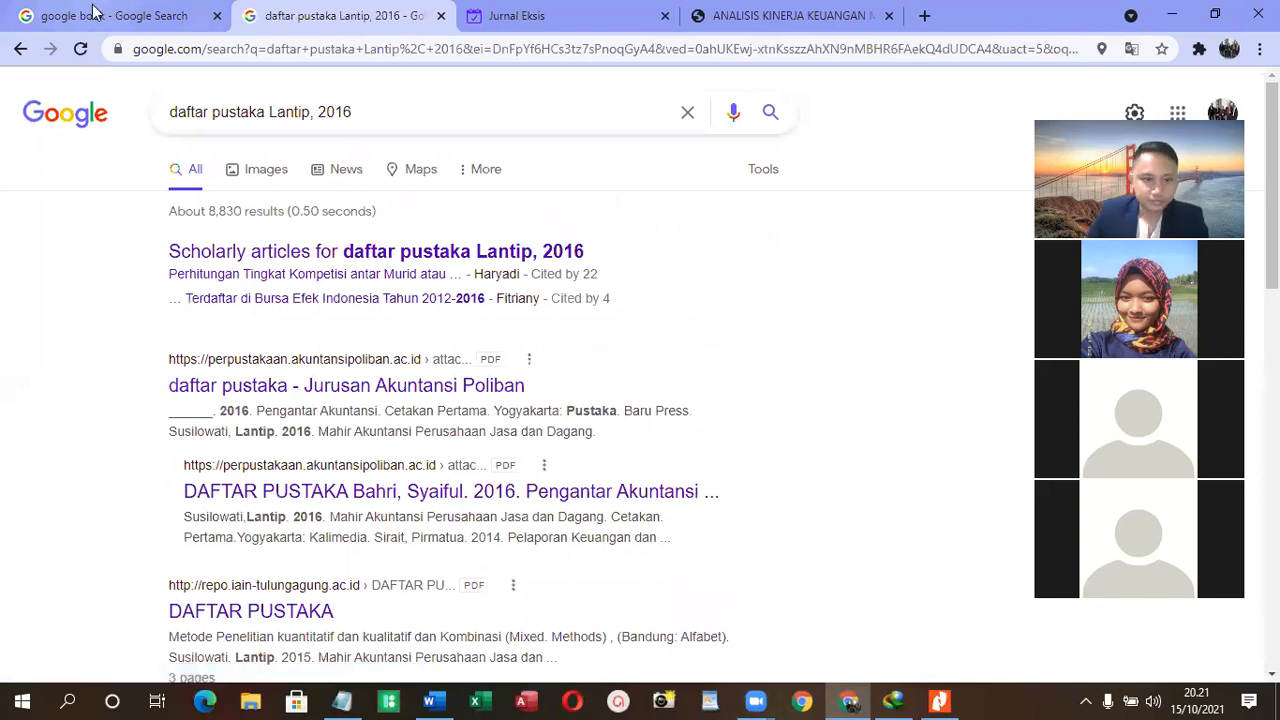
- Examine the search results for a bibliography that gives the full reference for the cited 2016 accounting book
scroll(195, 432, "down", 1)
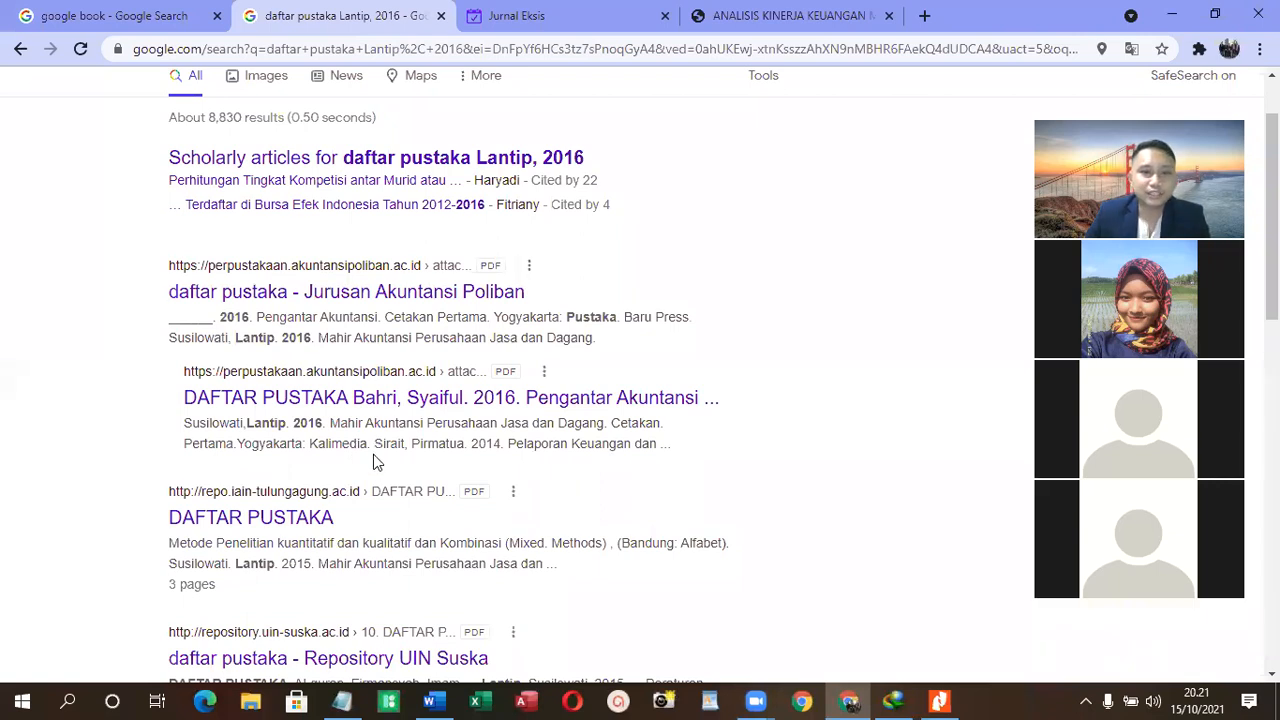
scroll(376, 470, "down", 1)
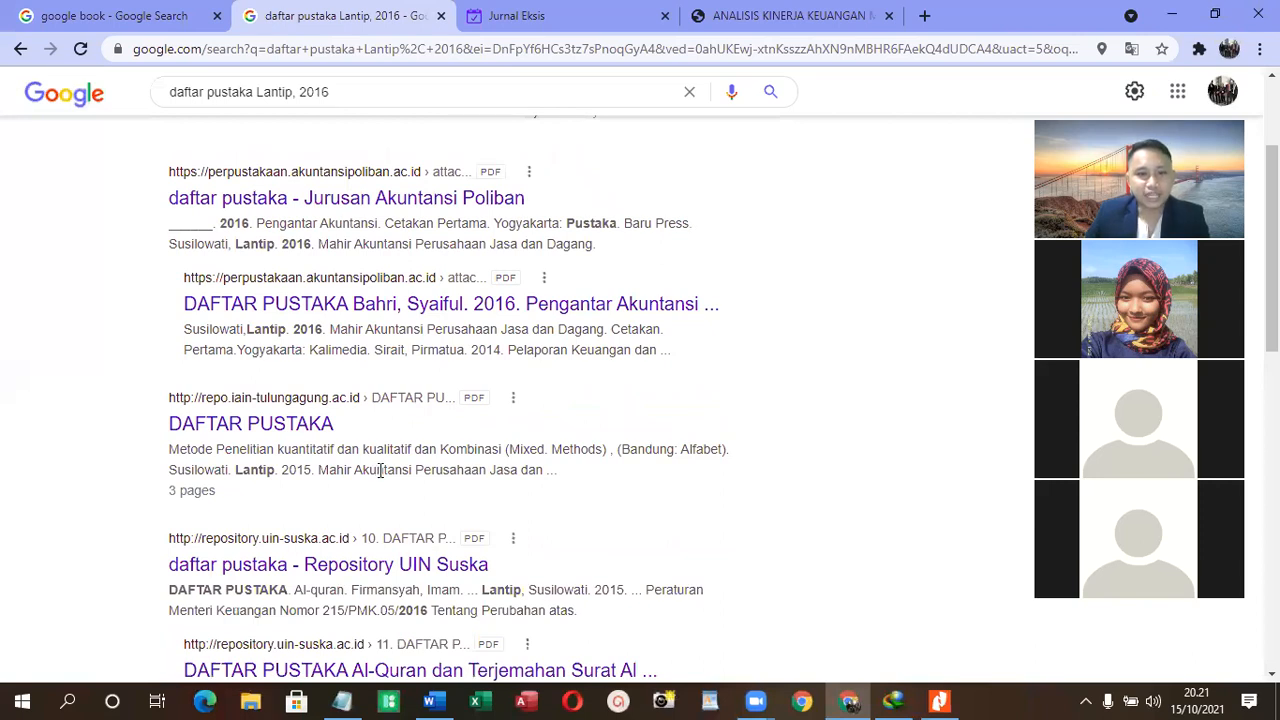
scroll(383, 472, "down", 2)
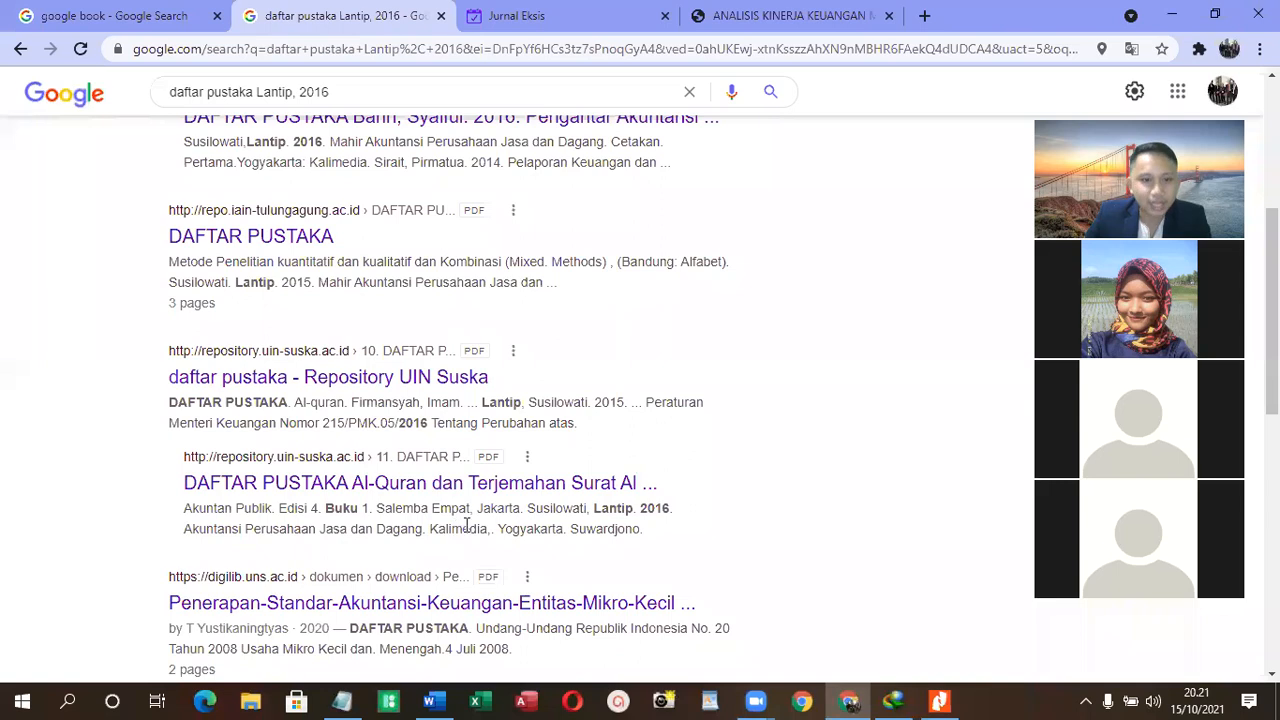
scroll(468, 528, "down", 1)
scroll(470, 528, "down", 2)
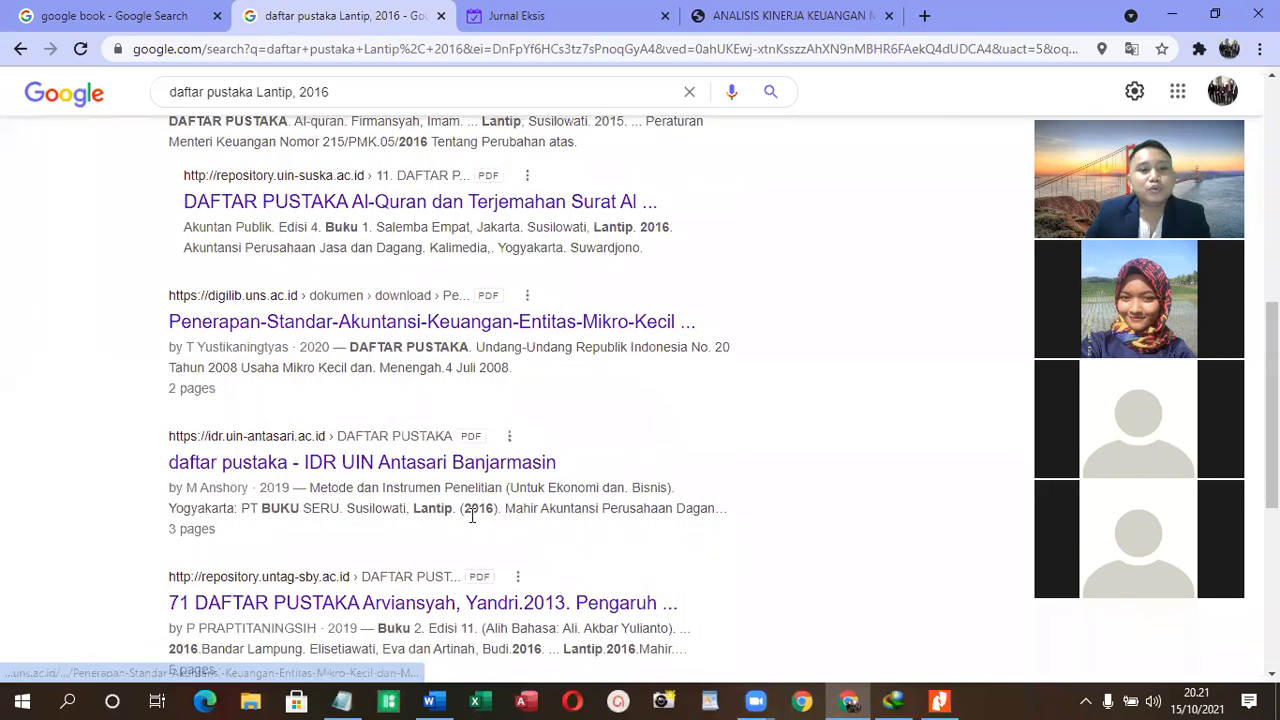
scroll(471, 524, "up", 5)
scroll(470, 522, "up", 2)
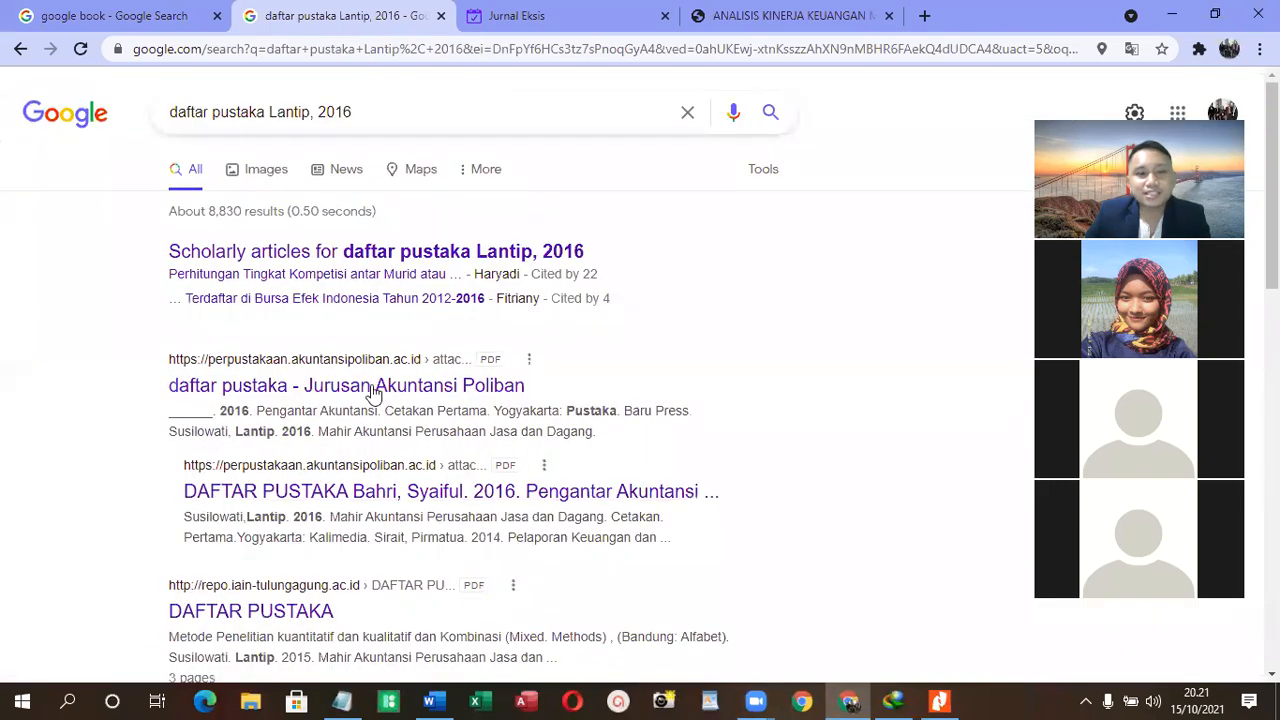
scroll(580, 409, "down", 1)
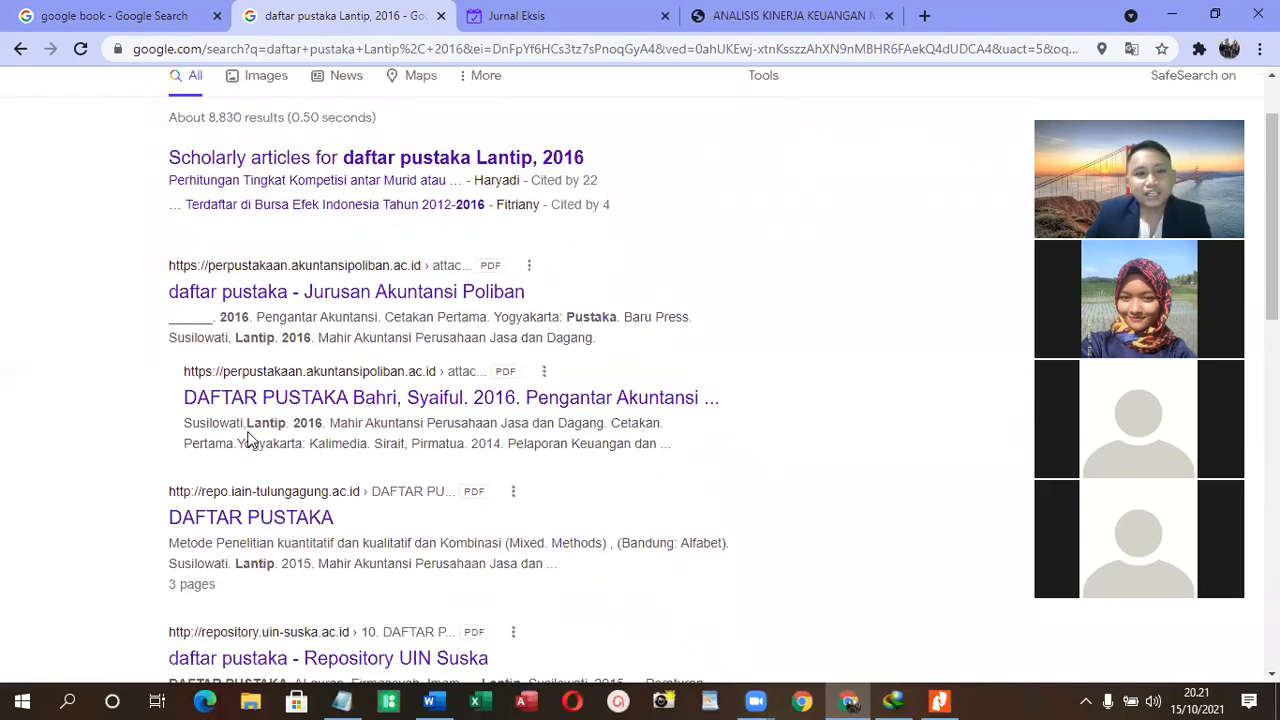
- Copy the full 2016 reference for "Mahir Akuntansi Perusahaan Jasa dan Dagang", through the publisher Kalimedia, from the indented Poliban search result
left_click_drag(184, 424, 369, 446)
right_click(347, 445)
left_click(377, 464)
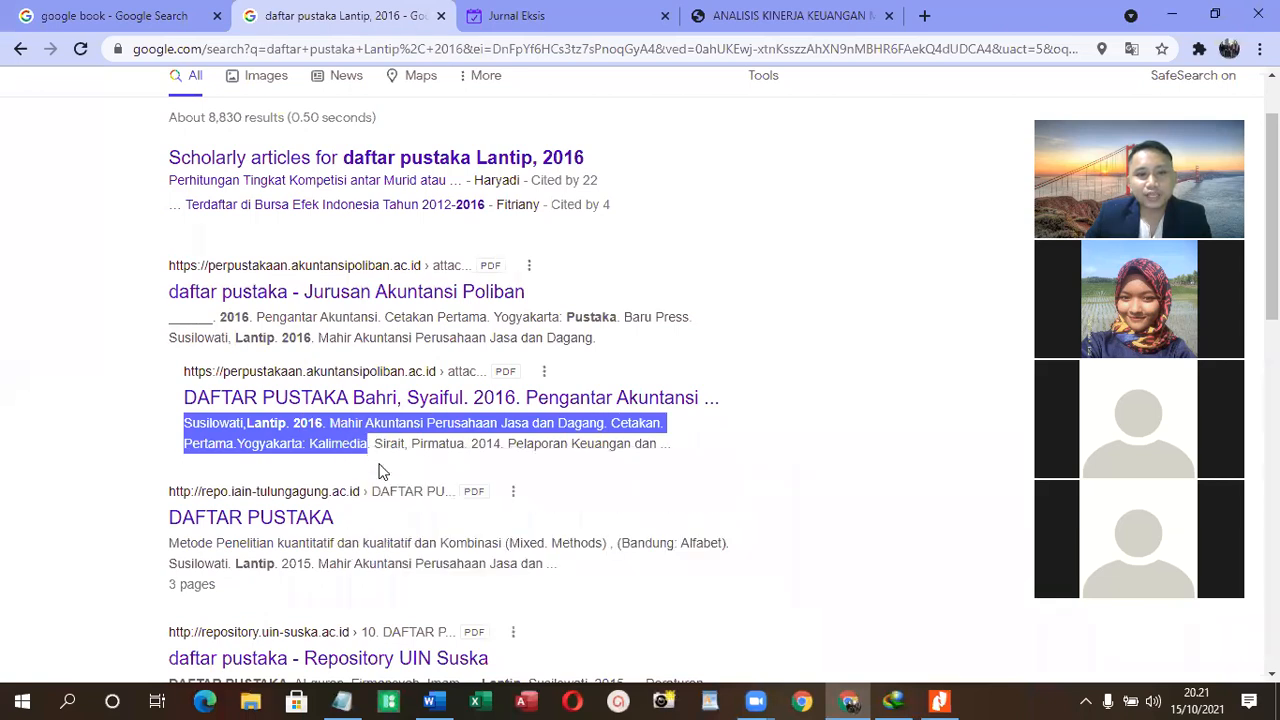
- Switch to Word and paste the copied reference on a new line below the 2017 "Teori Akuntansi" entry in the Daftar Pustaka
left_click(447, 700)
scroll(305, 513, "down", 3)
scroll(257, 340, "down", 4)
scroll(257, 340, "up", 1)
left_click(645, 265)
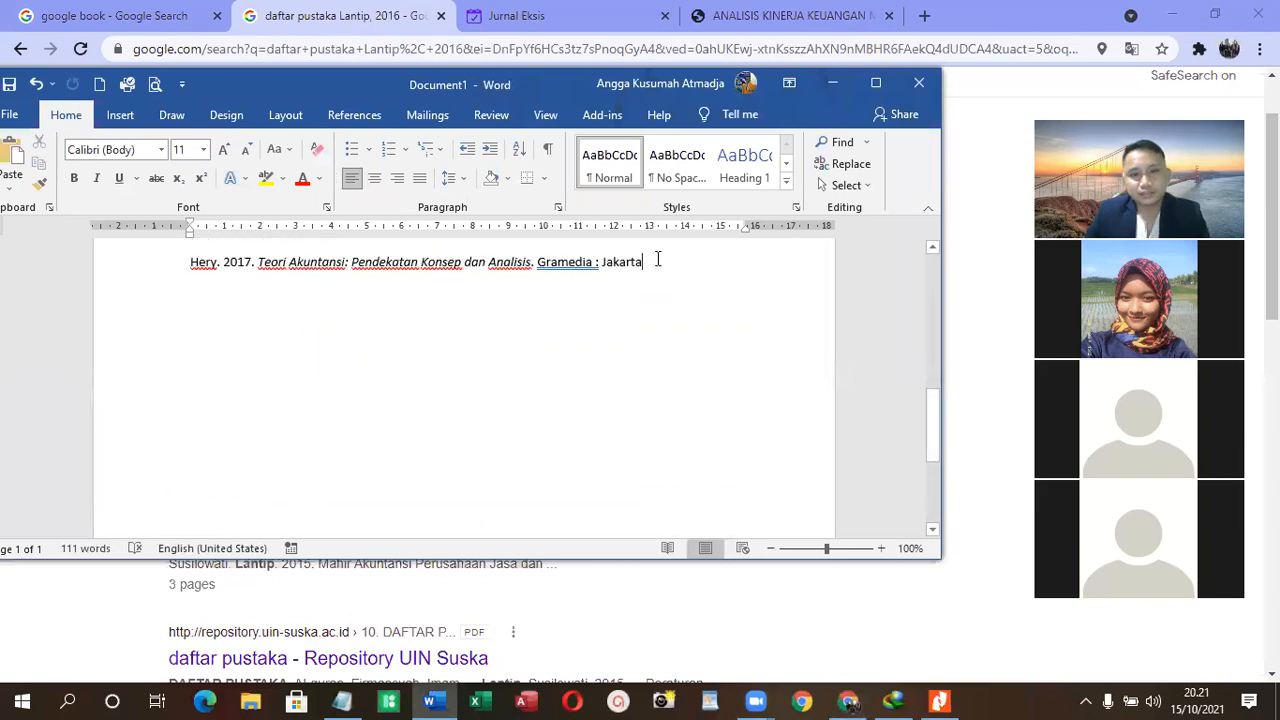
key("Return")
key("ctrl+v")
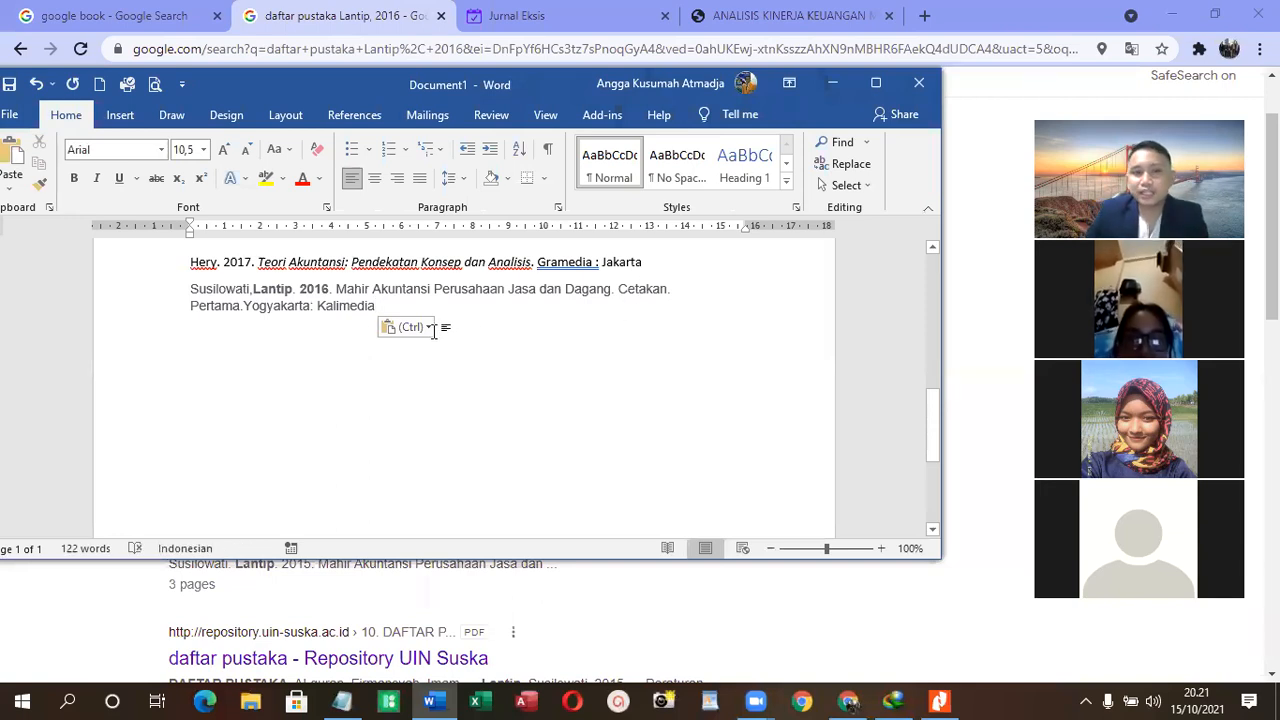
- Copy the author and year of the 2011 citation at the end of the second accounting definition paragraph, without its parentheses
left_click_drag(198, 288, 329, 290)
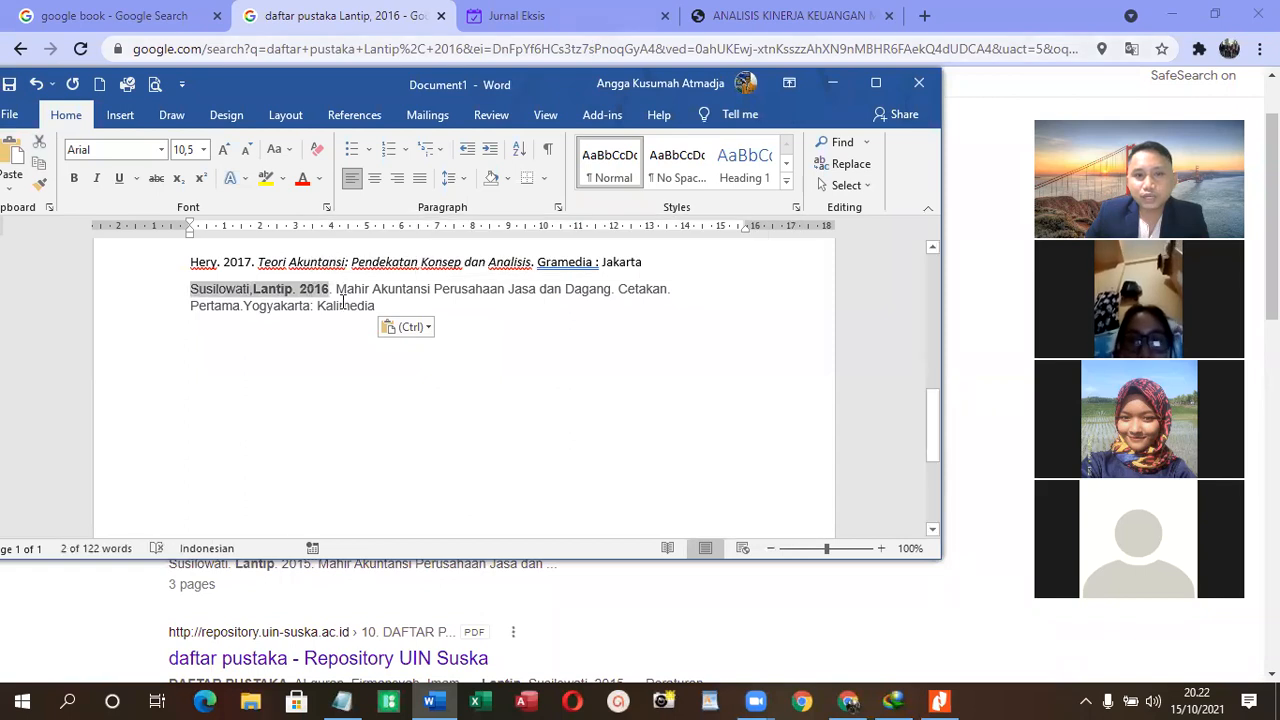
scroll(432, 277, "up", 9)
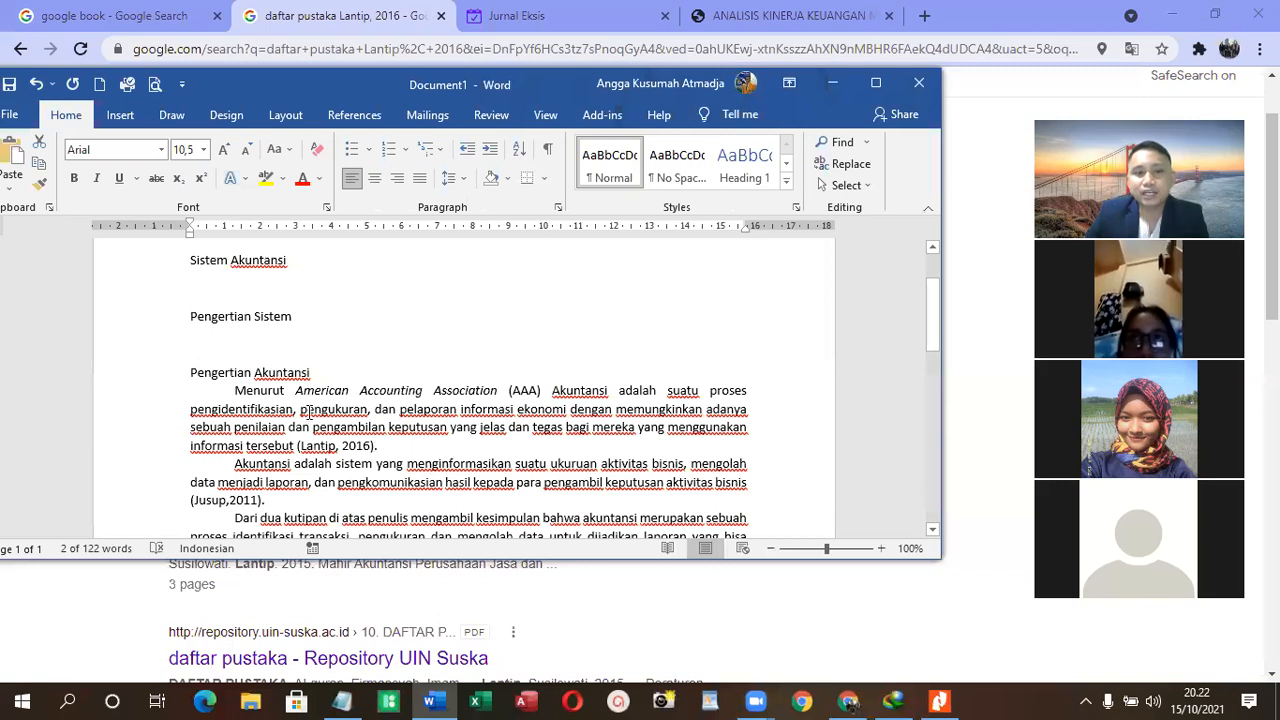
key("ctrl+v")
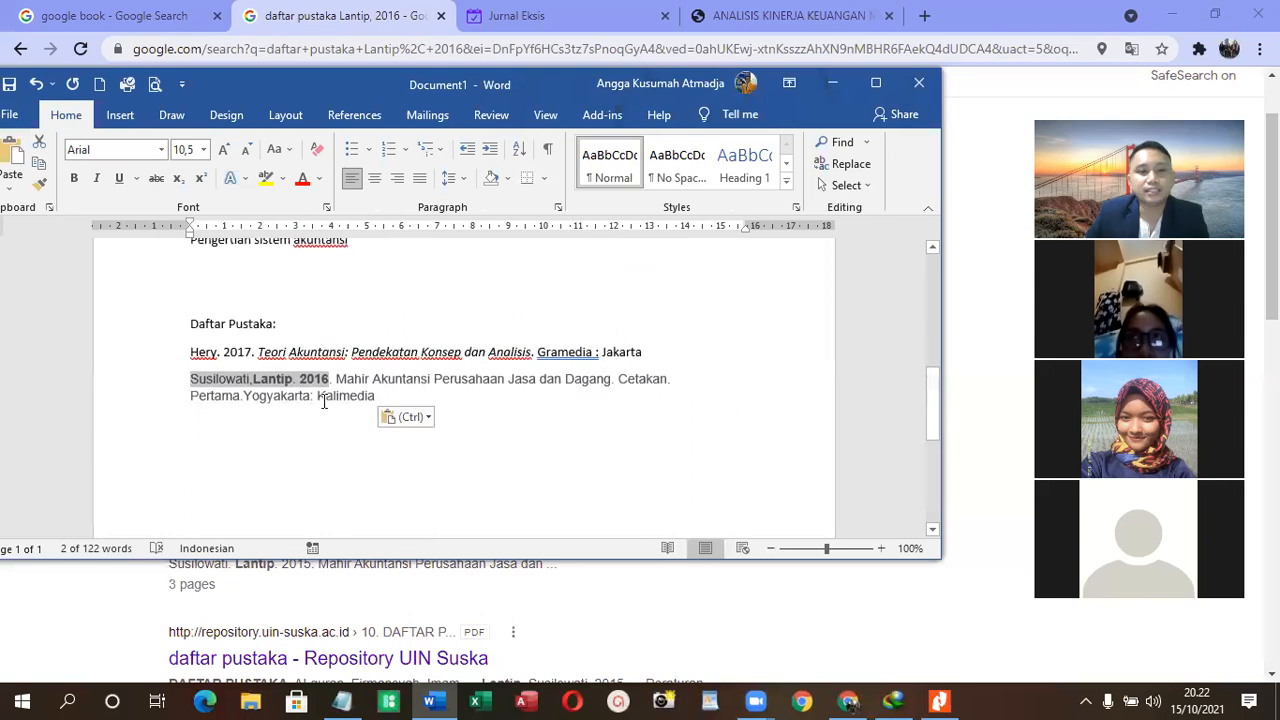
scroll(384, 400, "up", 4)
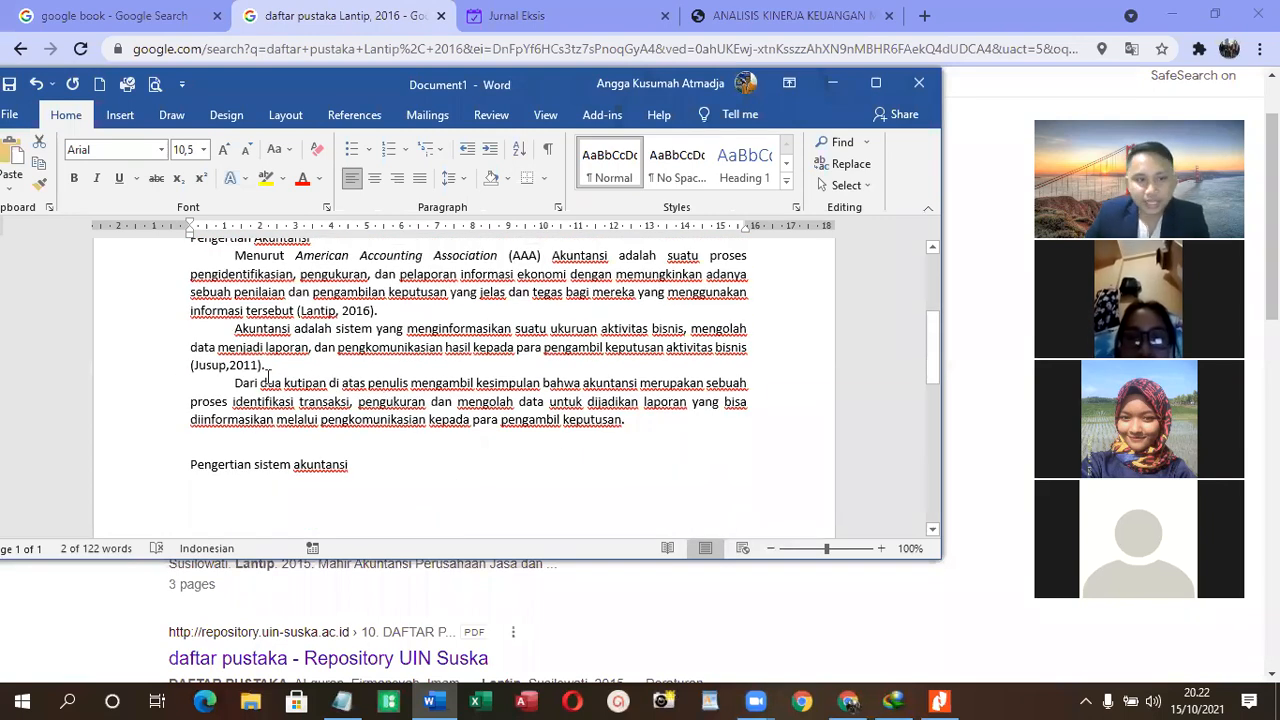
left_click_drag(261, 365, 191, 366)
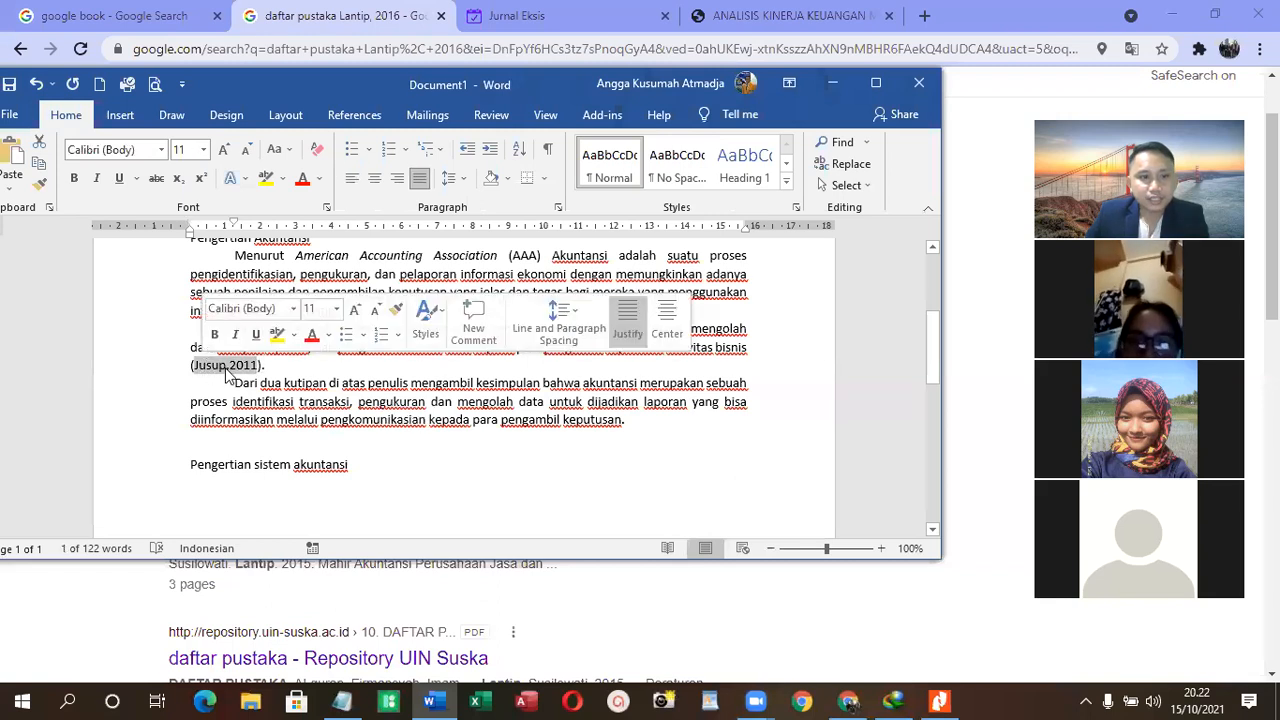
right_click(245, 387)
left_click(290, 405)
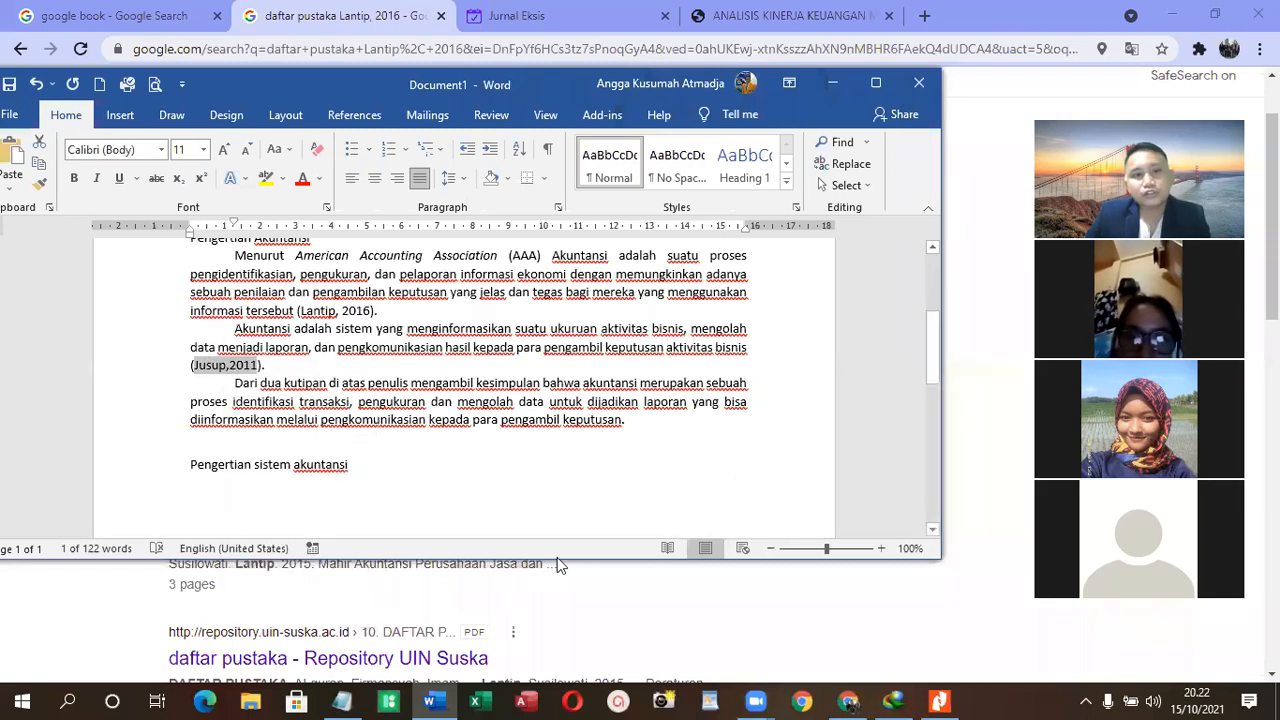
- Switch to Chrome and search Google for "daftar pustaka" followed by the copied 2011 citation, replacing the 2016 one
left_click(862, 617)
scroll(394, 217, "up", 1)
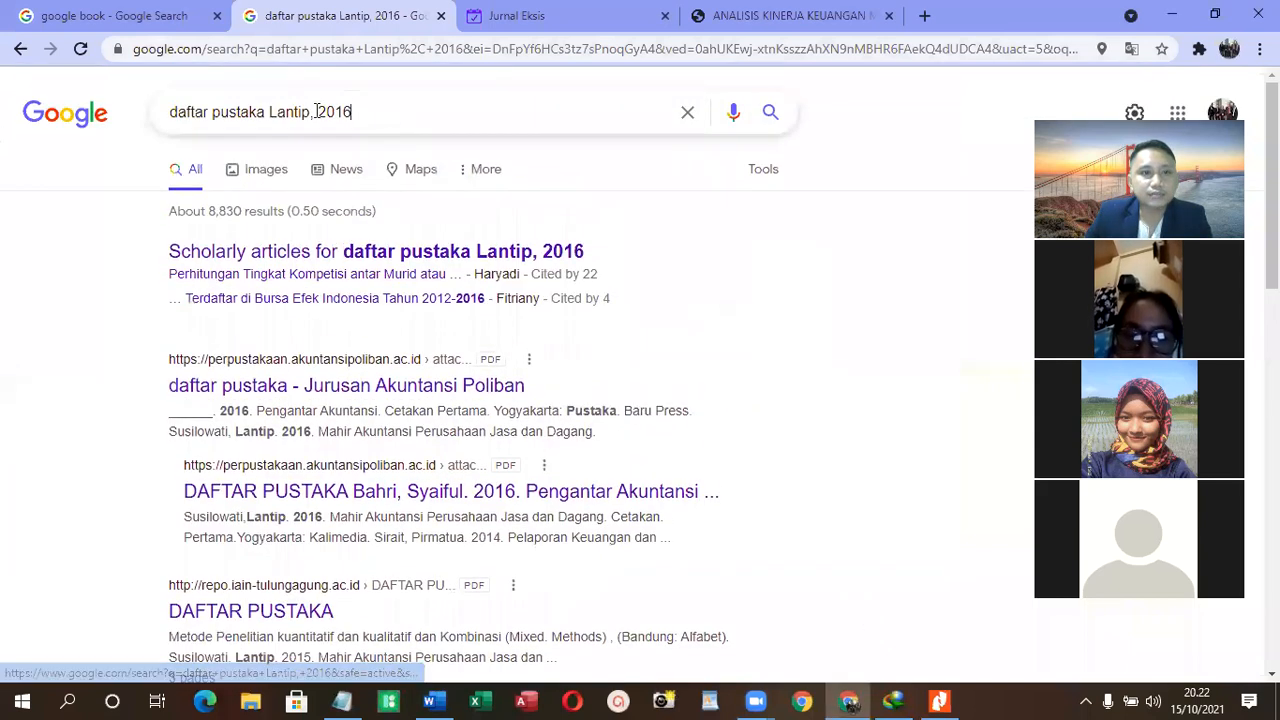
left_click_drag(352, 111, 270, 111)
key("ctrl+v")
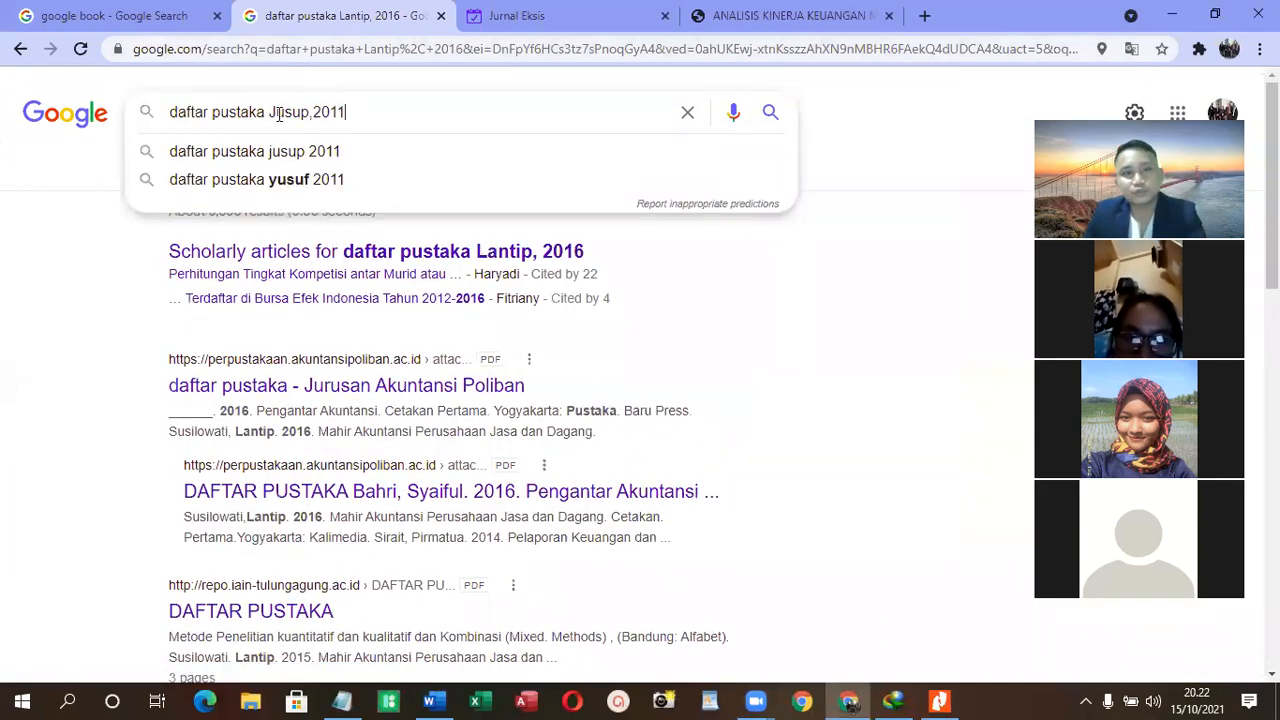
key("Return")
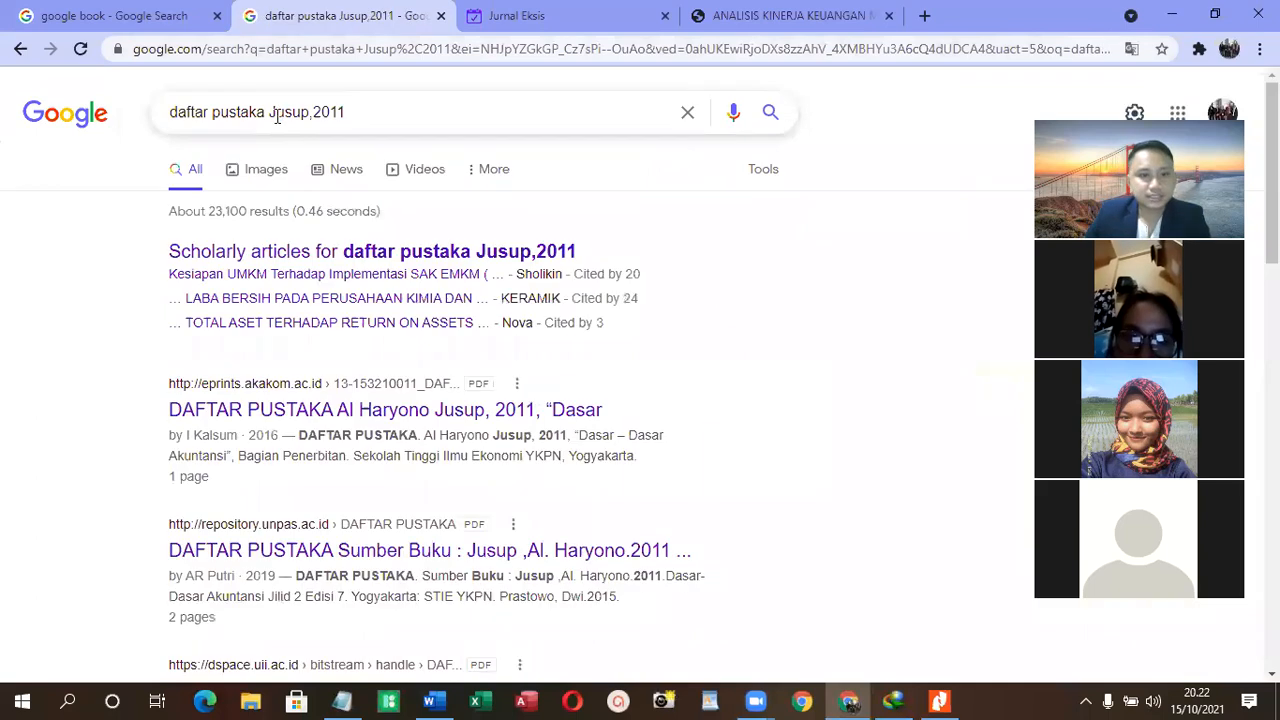
- Copy the 2011 reference for "Dasar-Dasar Akuntansi Jilid 2 Edisi 7", through the publisher STIE YKPN, from the repository.unpas.ac.id result
scroll(460, 340, "down", 1)
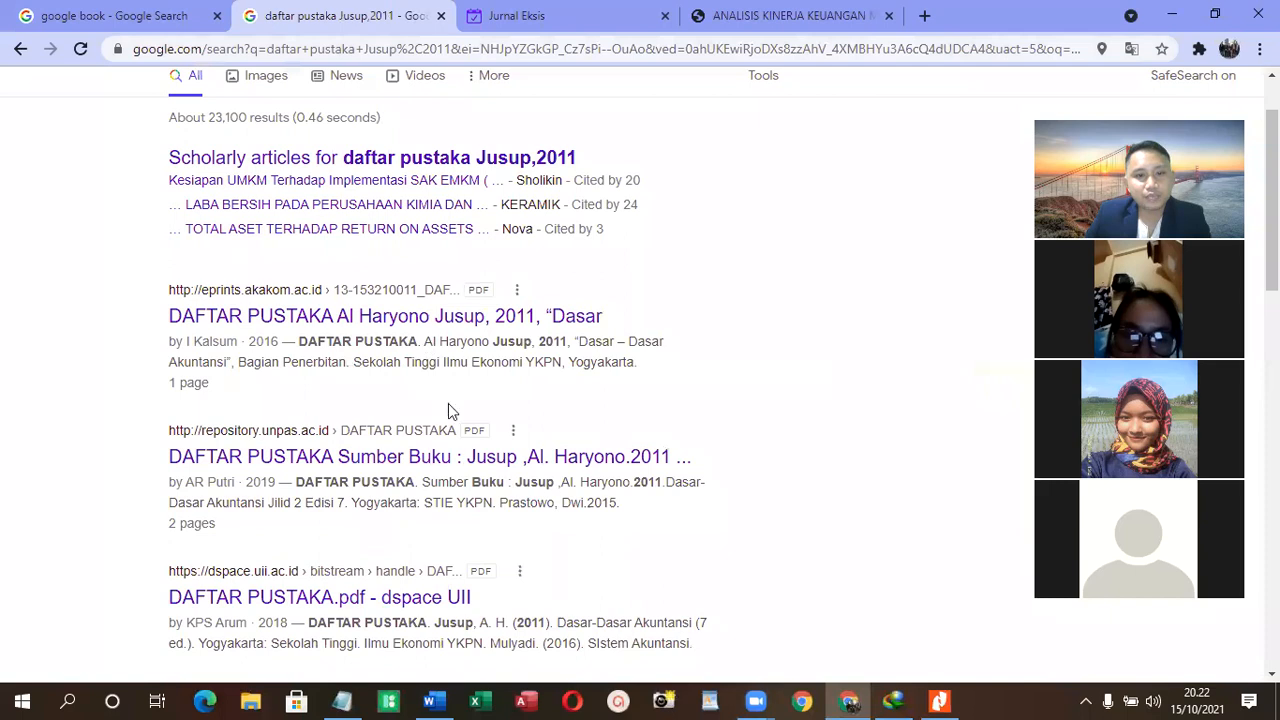
left_click_drag(515, 482, 484, 505)
left_click(512, 516)
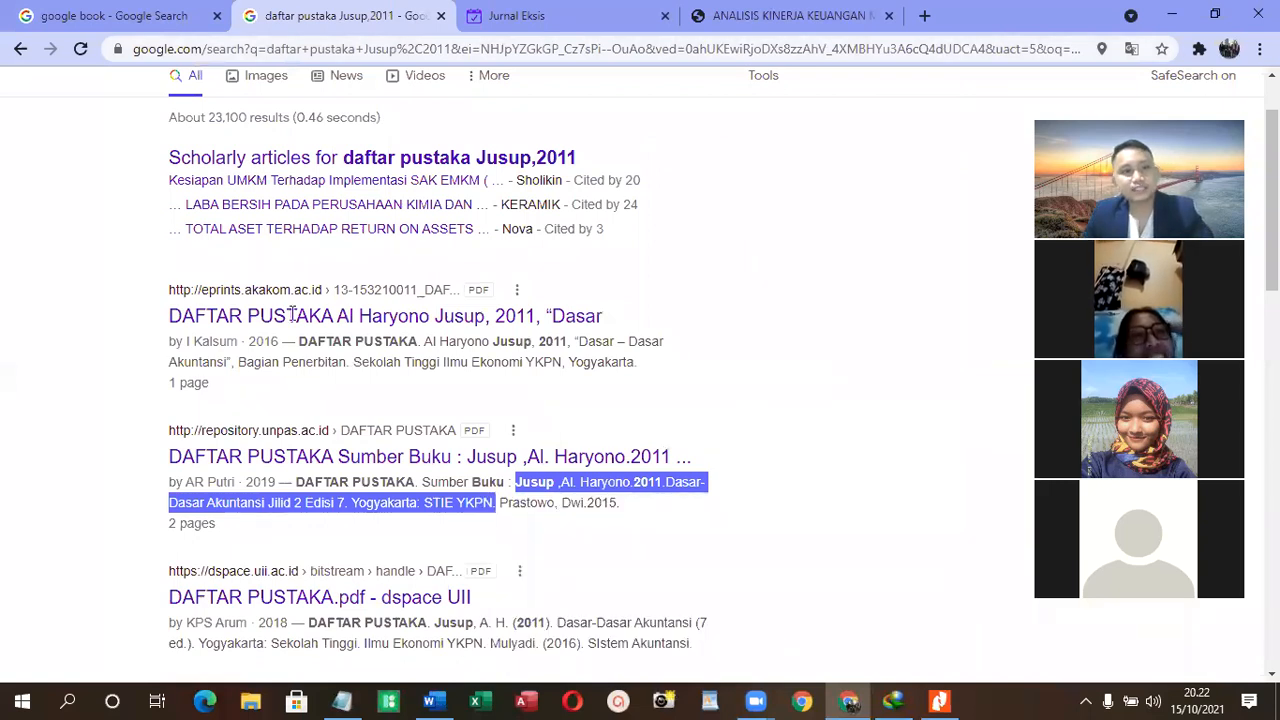
- Switch to Word and paste the 2011 reference on a new line below the 2016 entry in the Daftar Pustaka
key("alt+Tab")
key("ctrl+z")
key("Return")
key("ctrl+v")
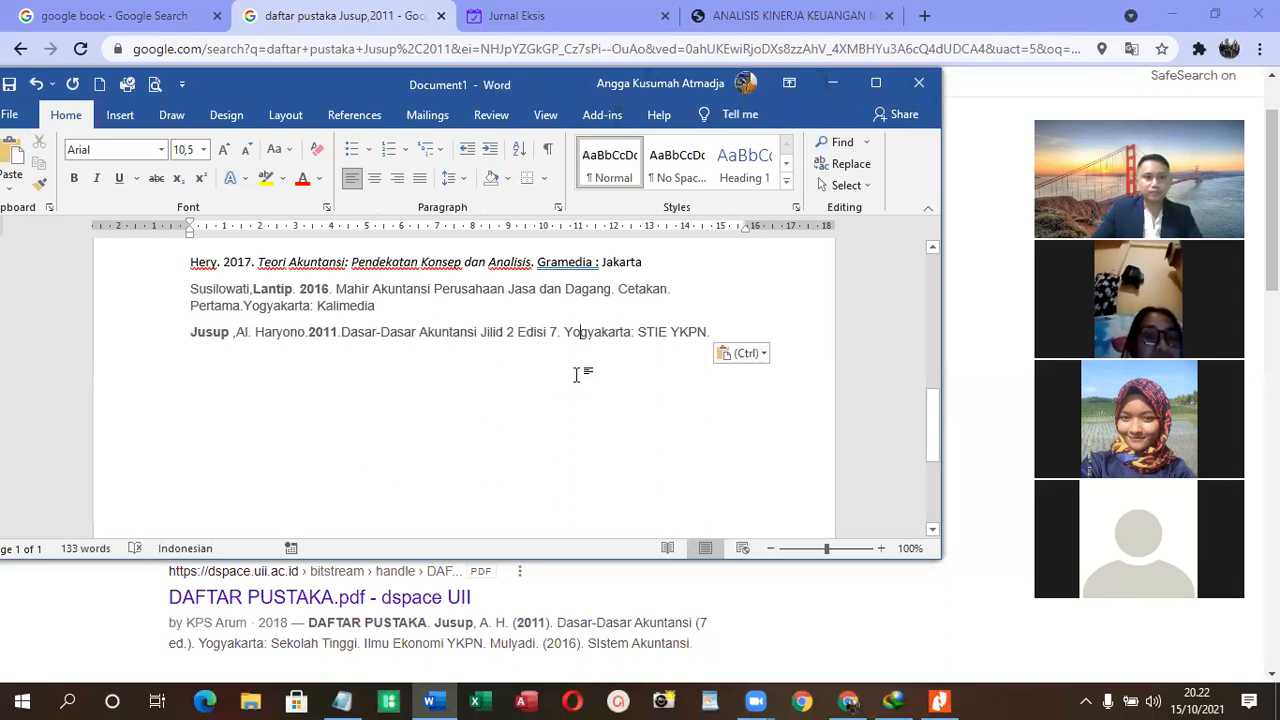
left_click(704, 305)
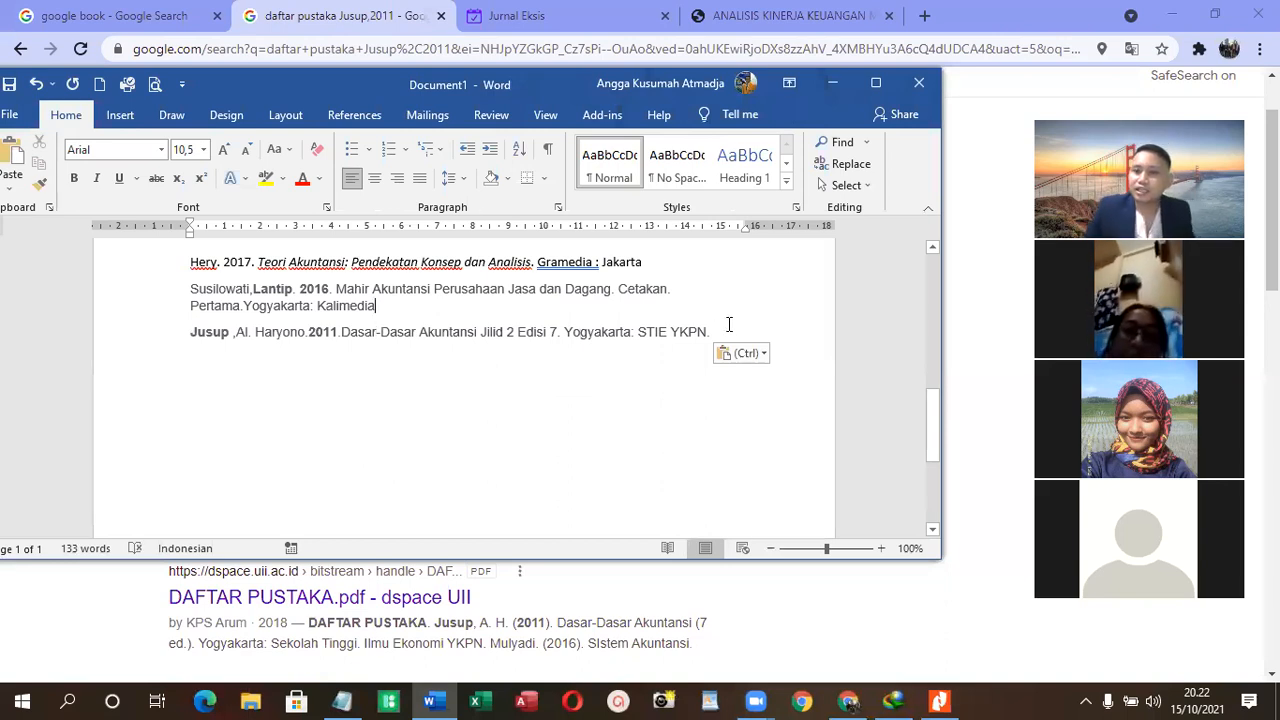
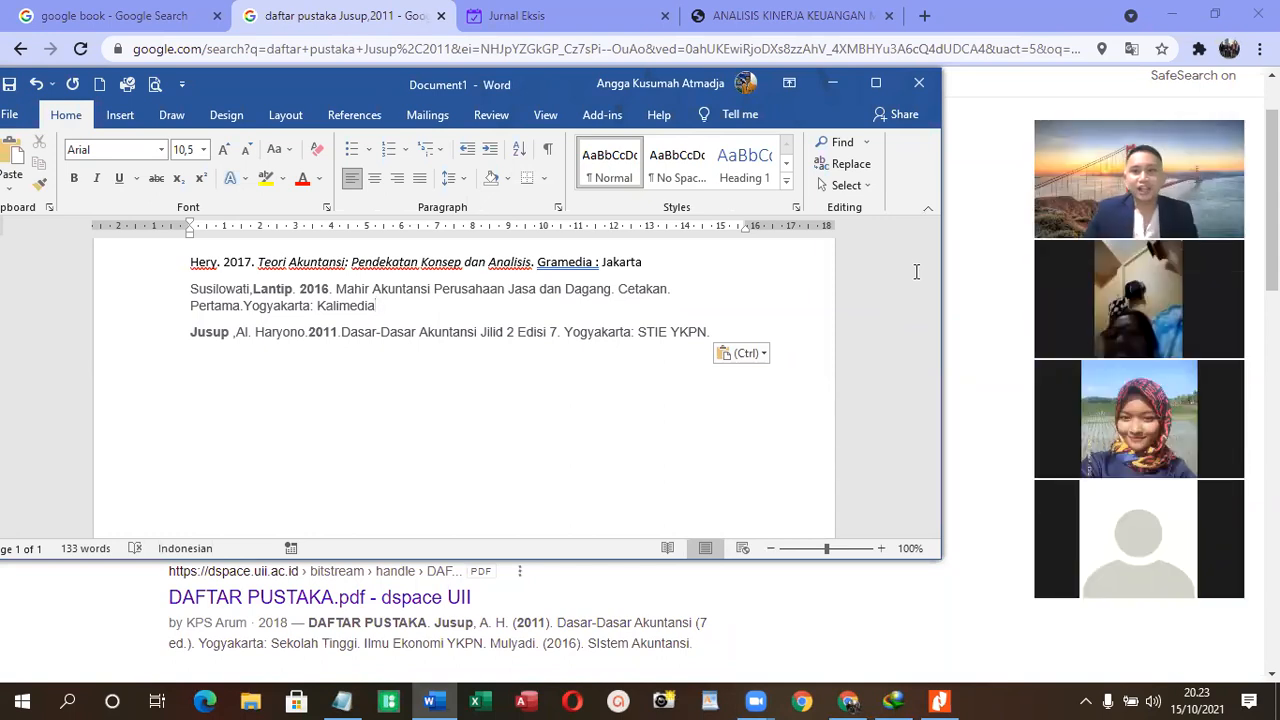
- Review the accounting definitions, their citations, the empty "Pengertian sistem akuntansi" section and the Daftar Pustaka entries in the Word document
scroll(896, 311, "up", 3)
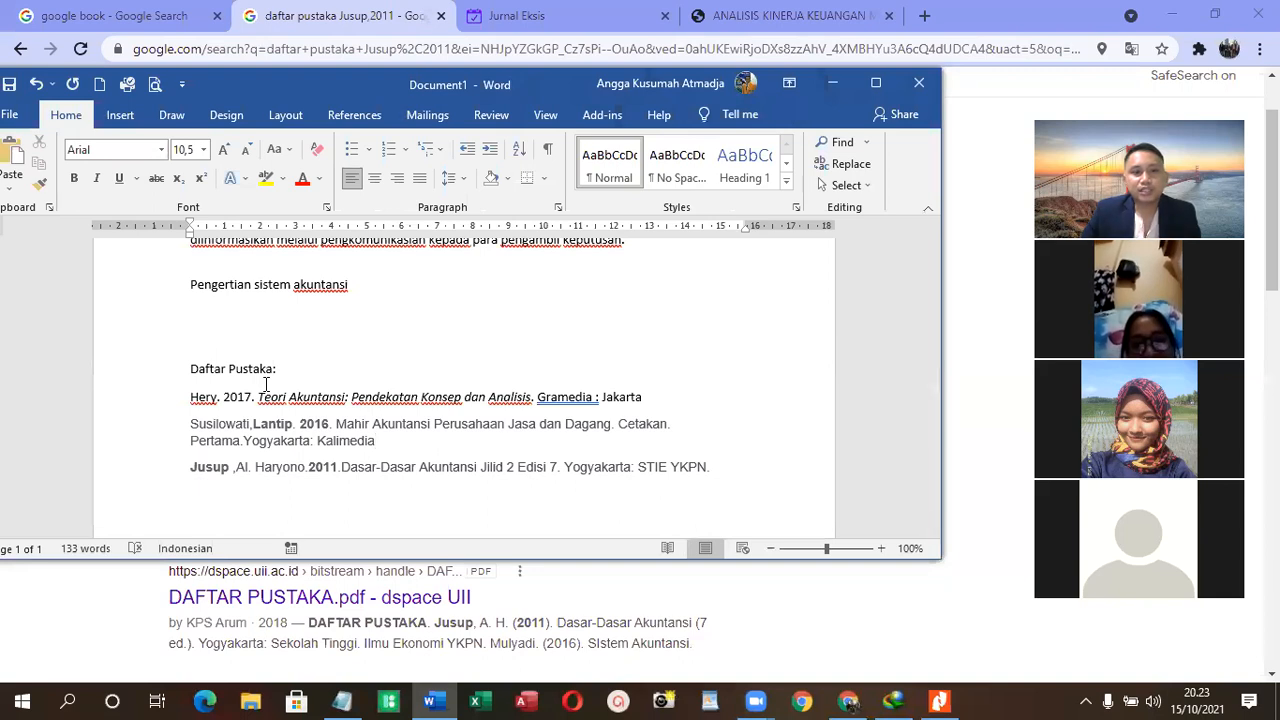
scroll(266, 384, "up", 10)
scroll(266, 384, "down", 1)
left_click(382, 450)
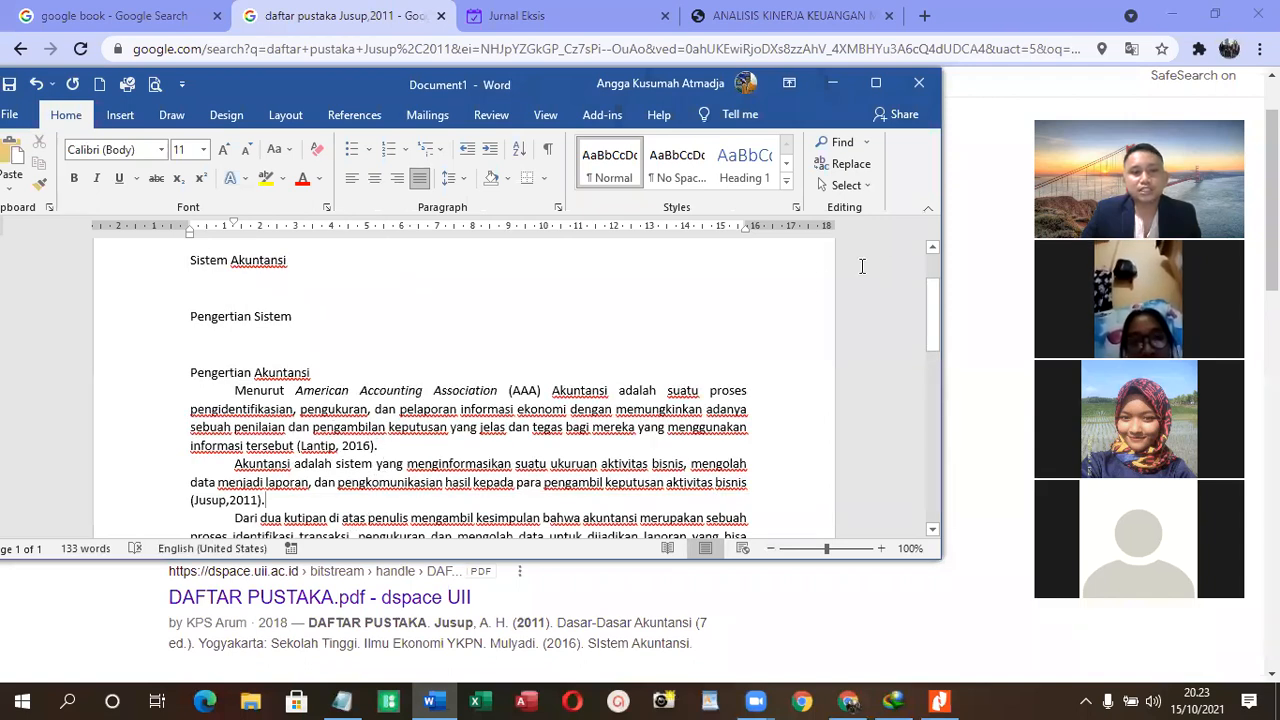
left_click(259, 499)
left_click(962, 325)
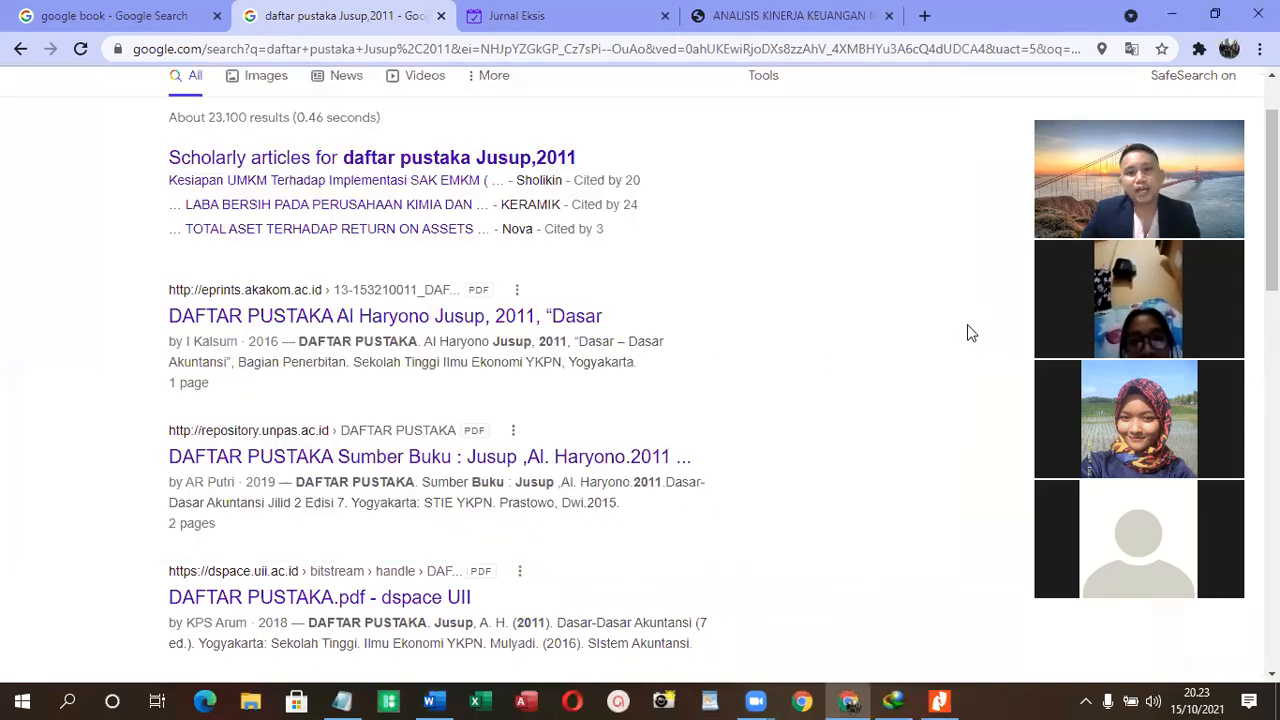
left_click(429, 700)
left_click(253, 325)
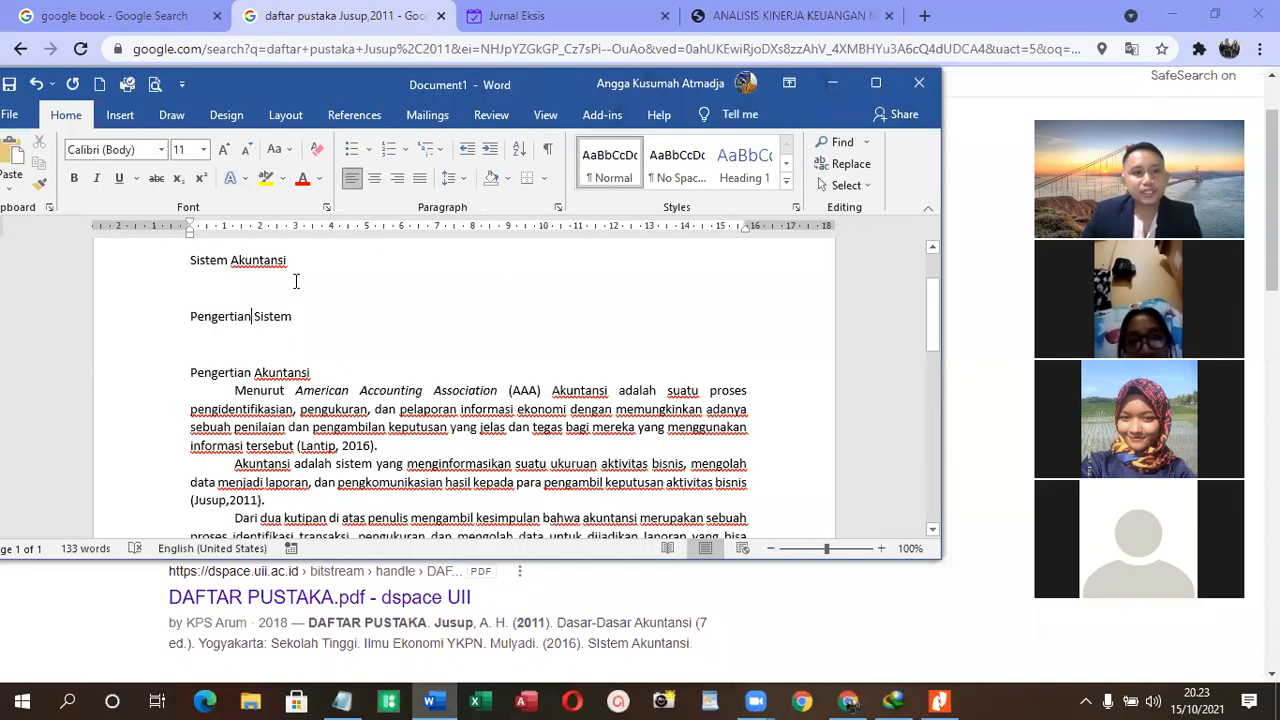
scroll(280, 360, "down", 3)
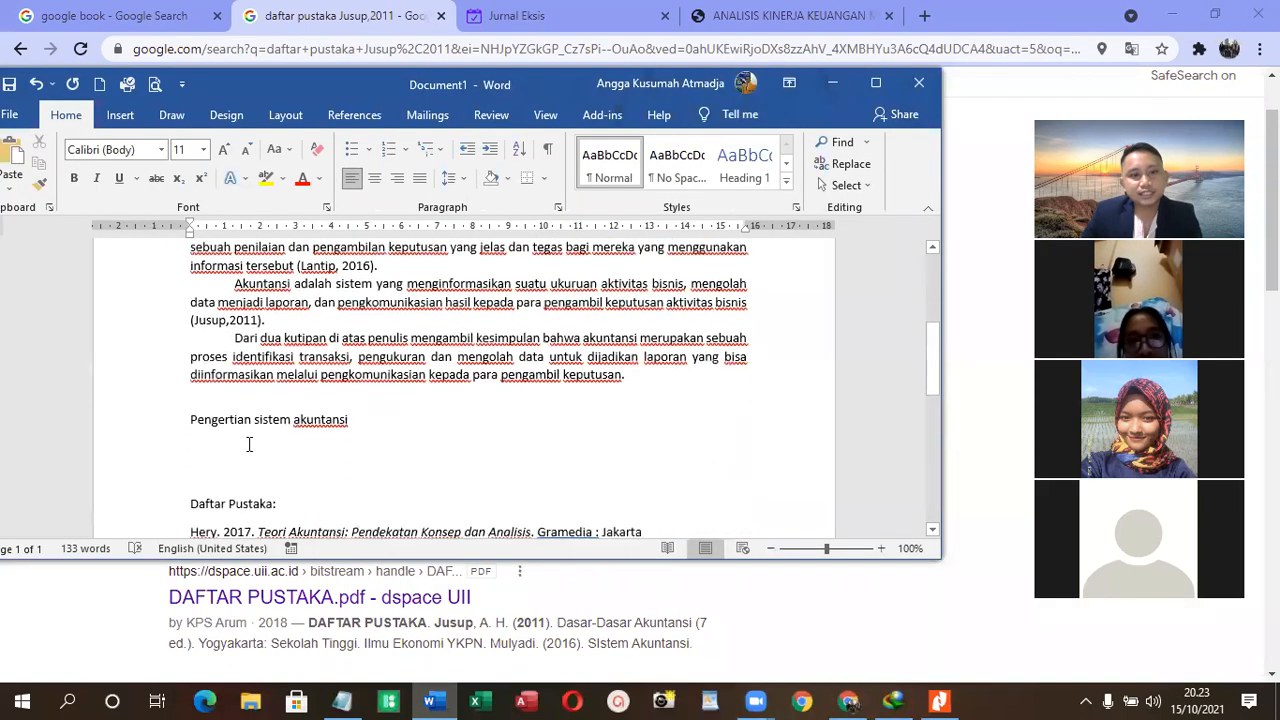
- Switch to Chrome and search Google for "bab 2 pengertian sistem akuntansi", replacing the previous query
left_click(955, 340)
scroll(320, 206, "up", 2)
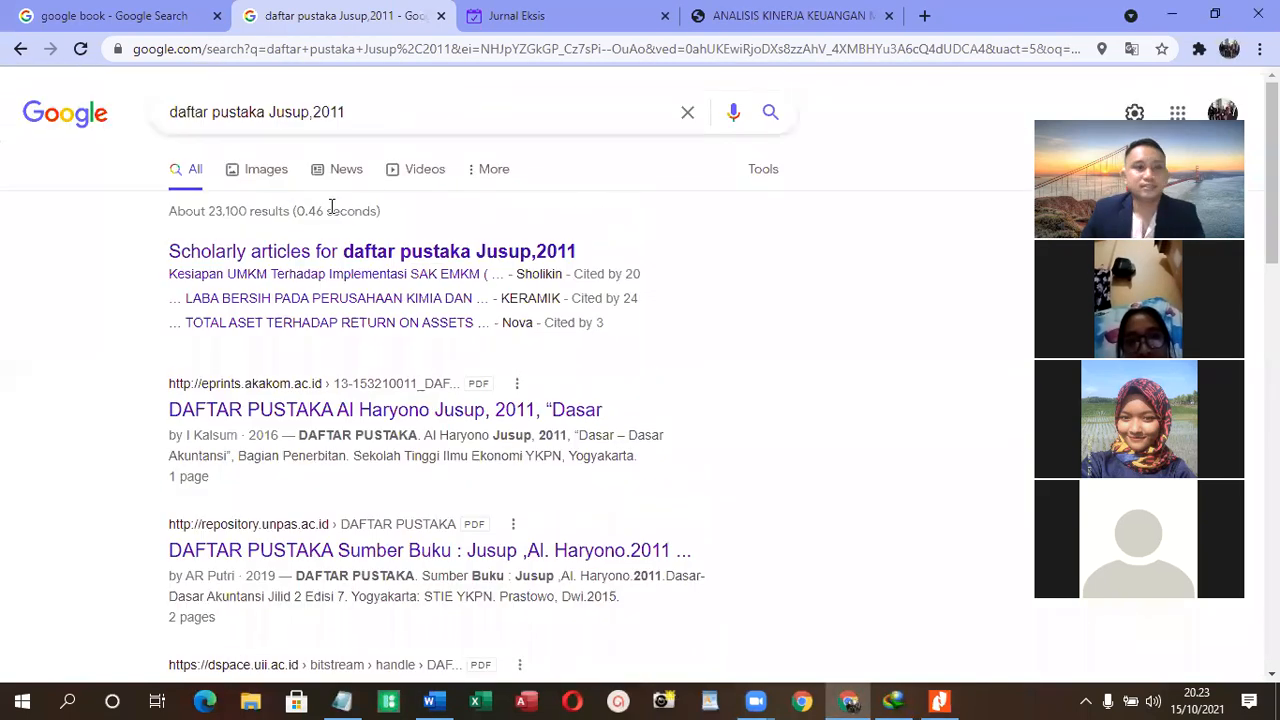
triple_click(380, 119)
type("bab ")
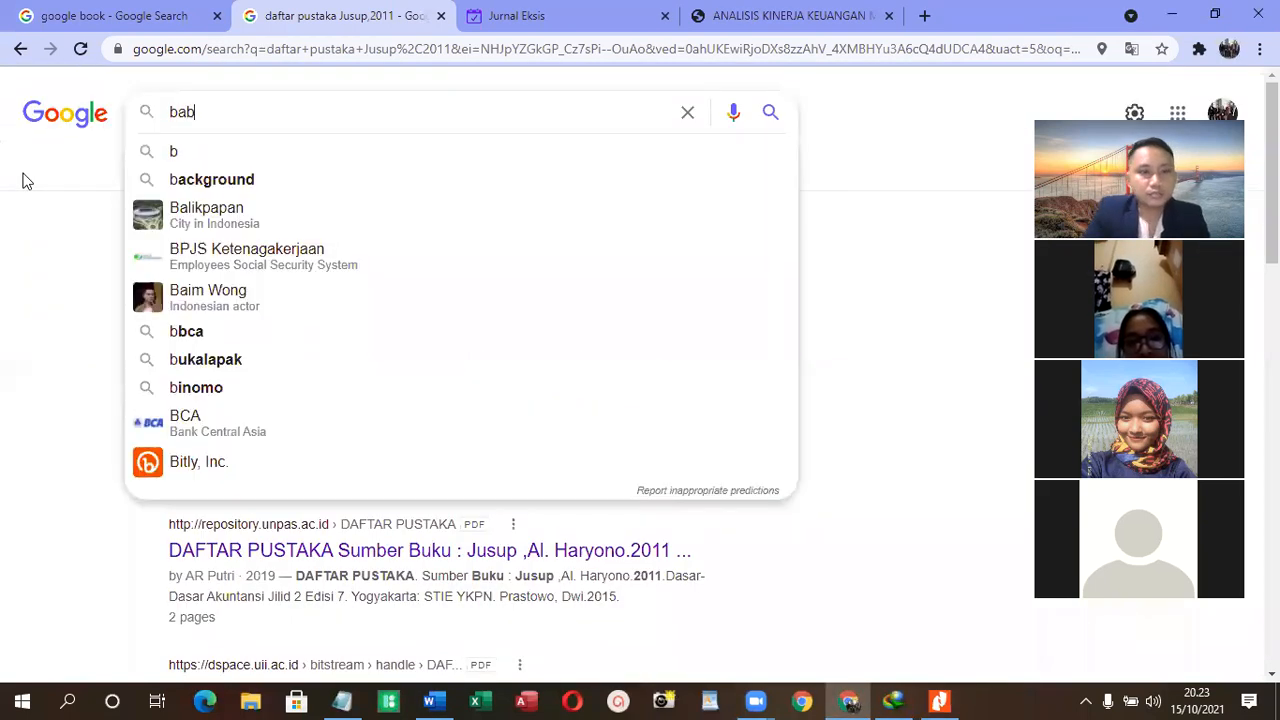
type("2 pengertia")
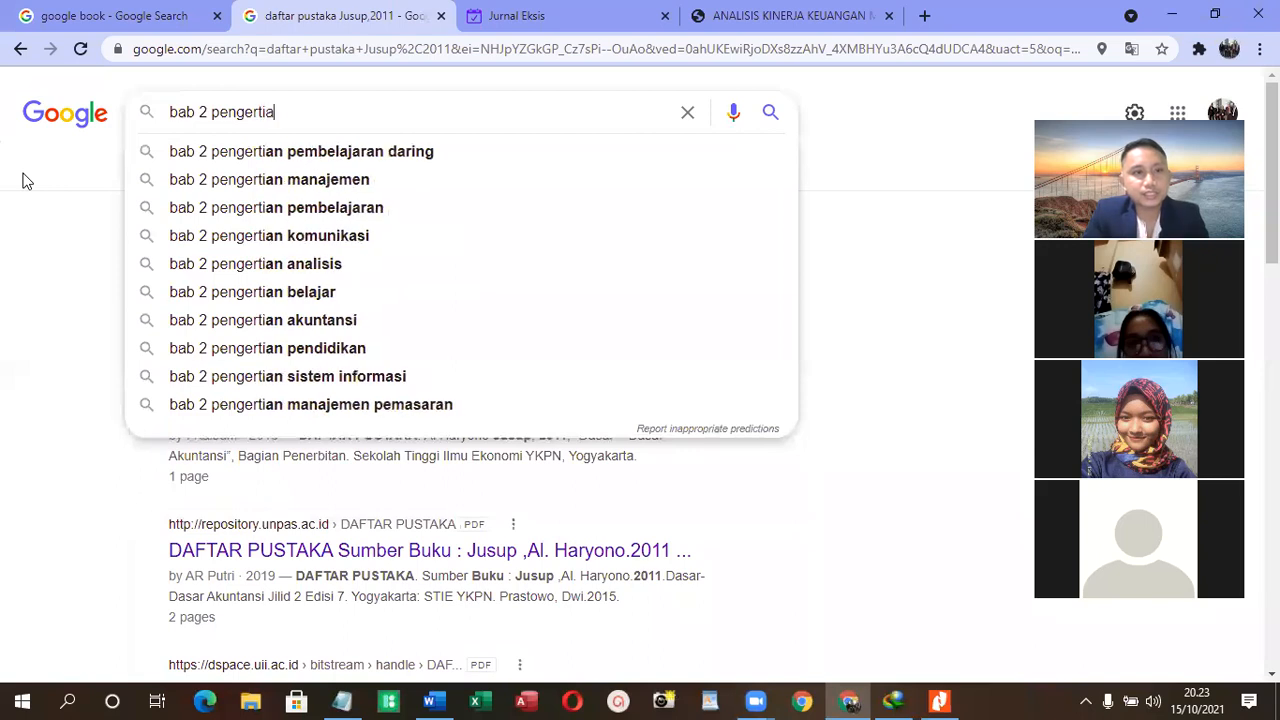
type("n sistem ak")
type("untansi")
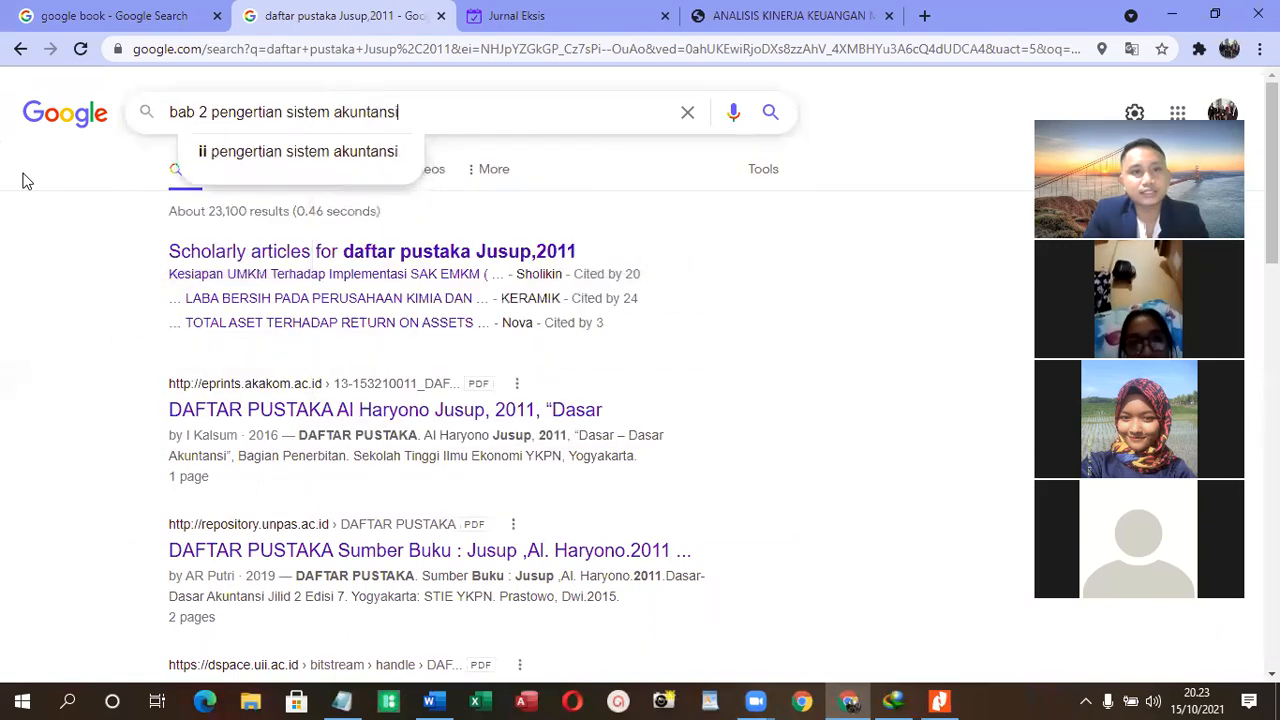
key("Return")
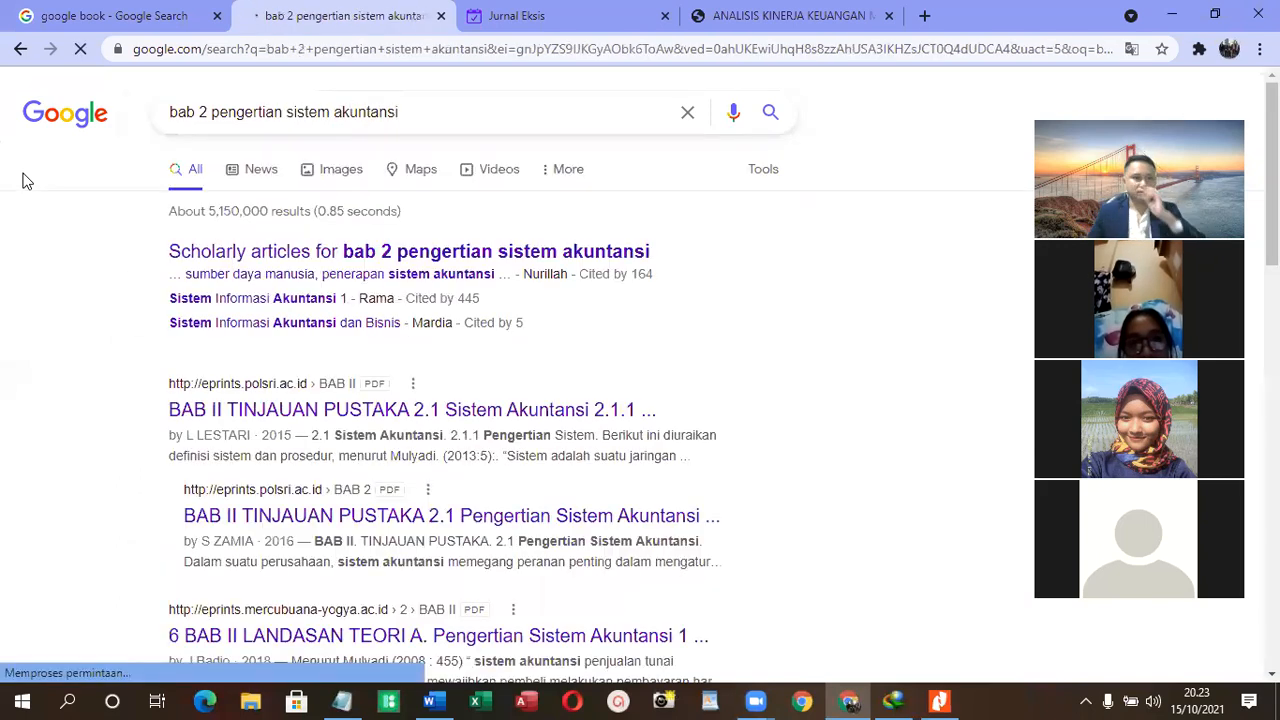
- Open the first eprints.polsri.ac.id result, "BAB II TINJAUAN PUSTAKA 2.1 Sistem Akuntansi 2.1.1", in a new tab
scroll(435, 352, "down", 1)
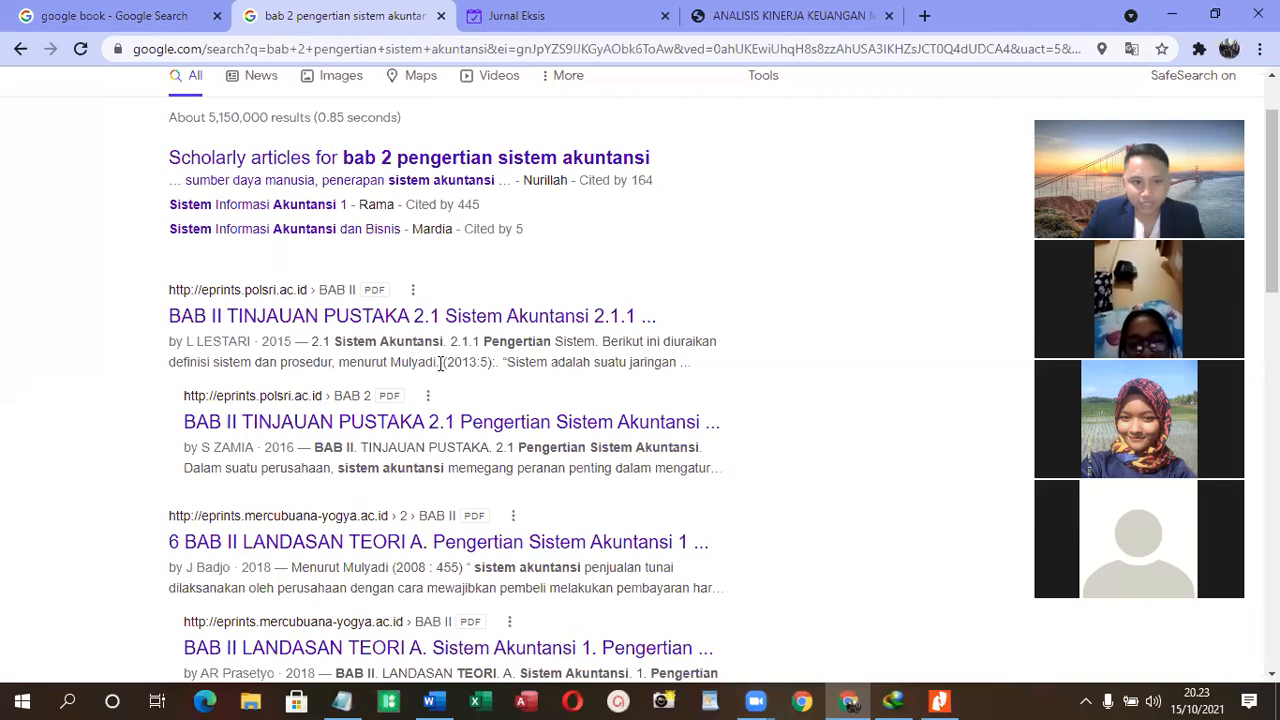
right_click(358, 316)
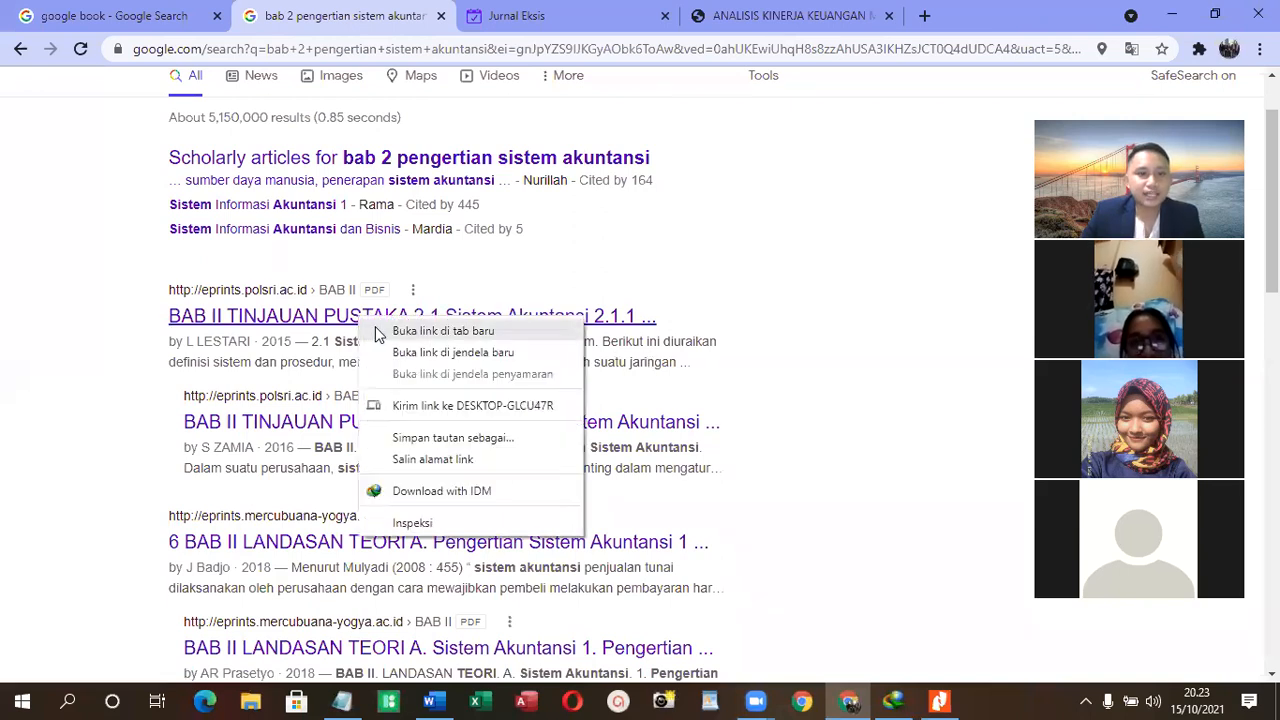
left_click(378, 333)
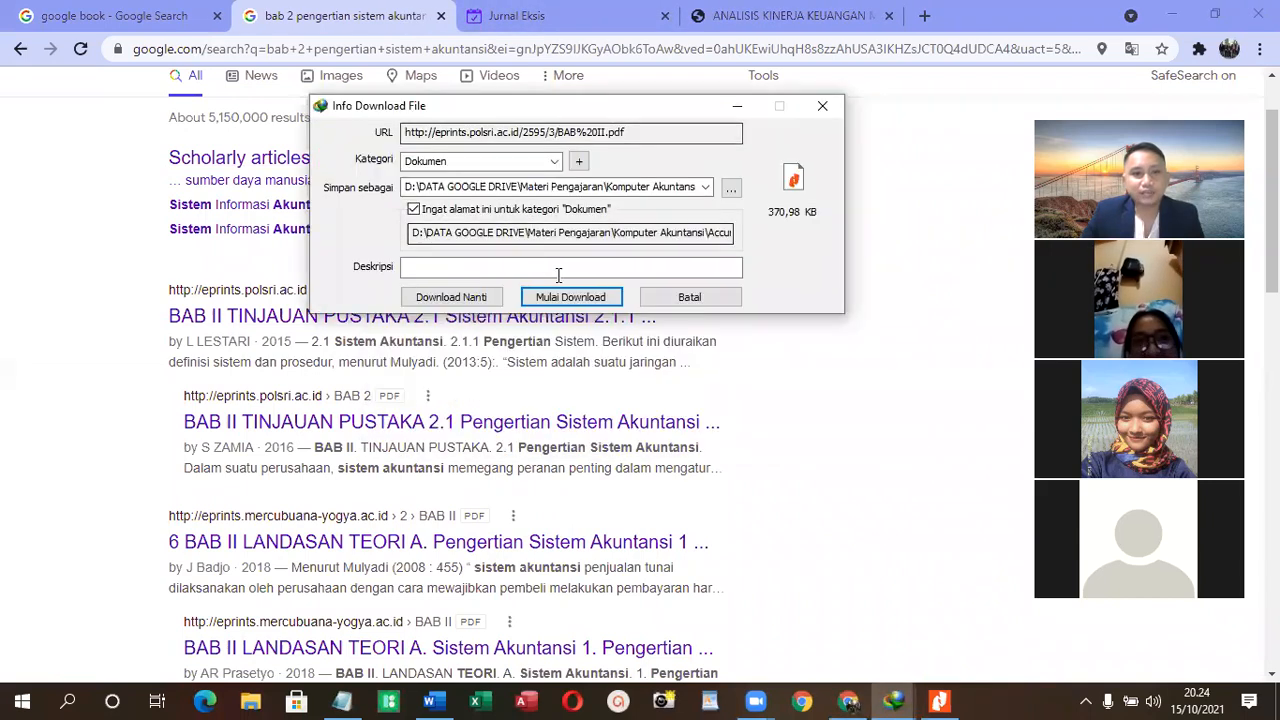
- Switch to Internet Download Manager and examine its general, save-location, file-type and download settings
left_click(900, 699)
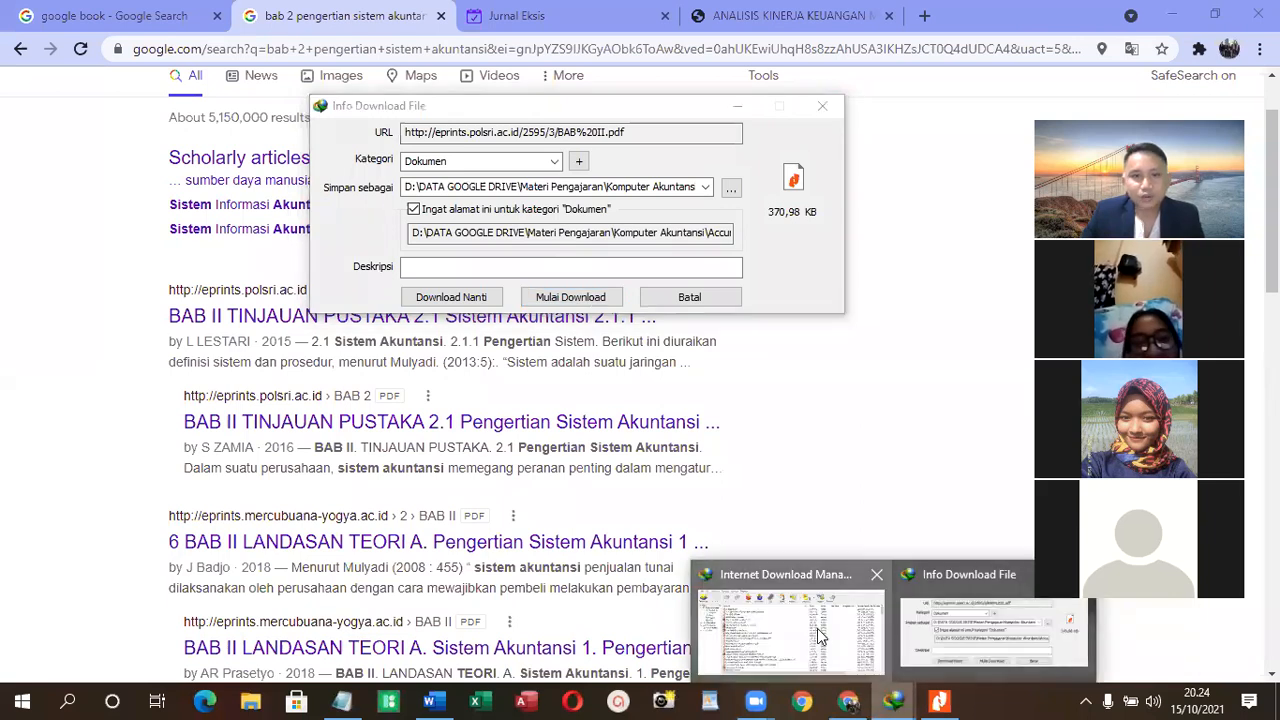
left_click(823, 638)
left_click(213, 103)
mouse_move(152, 103)
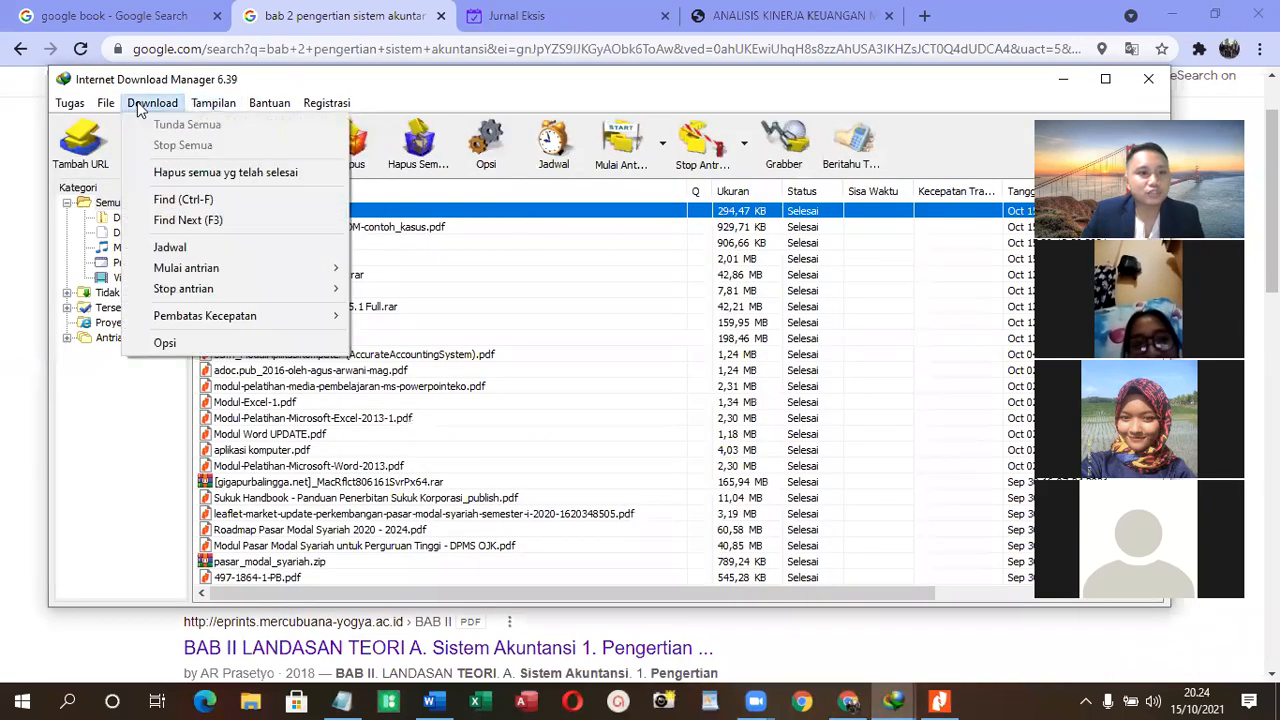
left_click(166, 343)
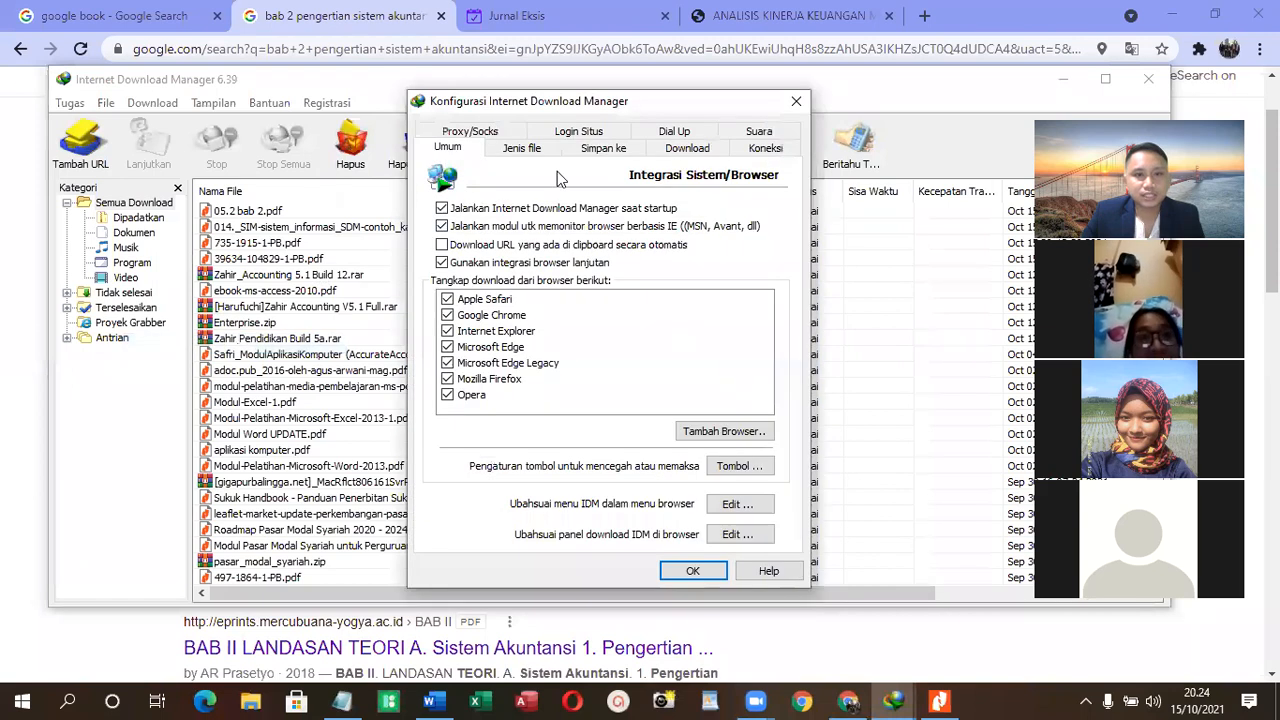
left_click(606, 149)
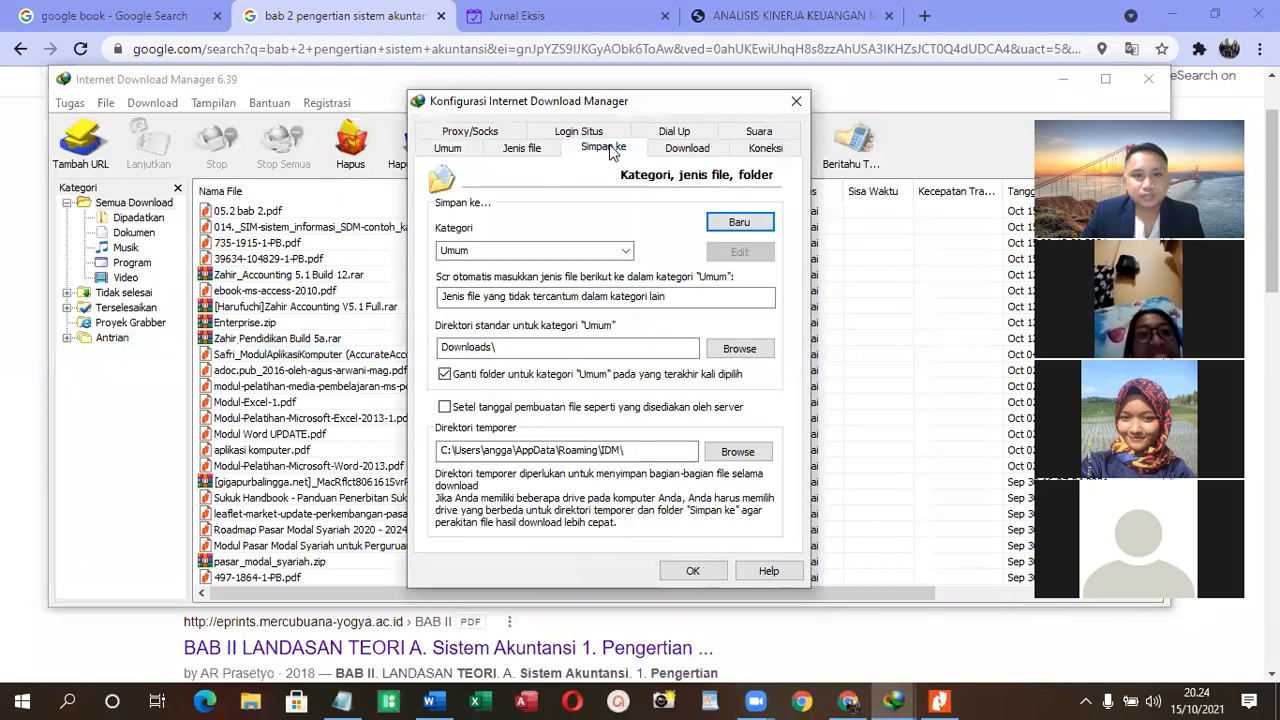
left_click(541, 153)
left_click(689, 150)
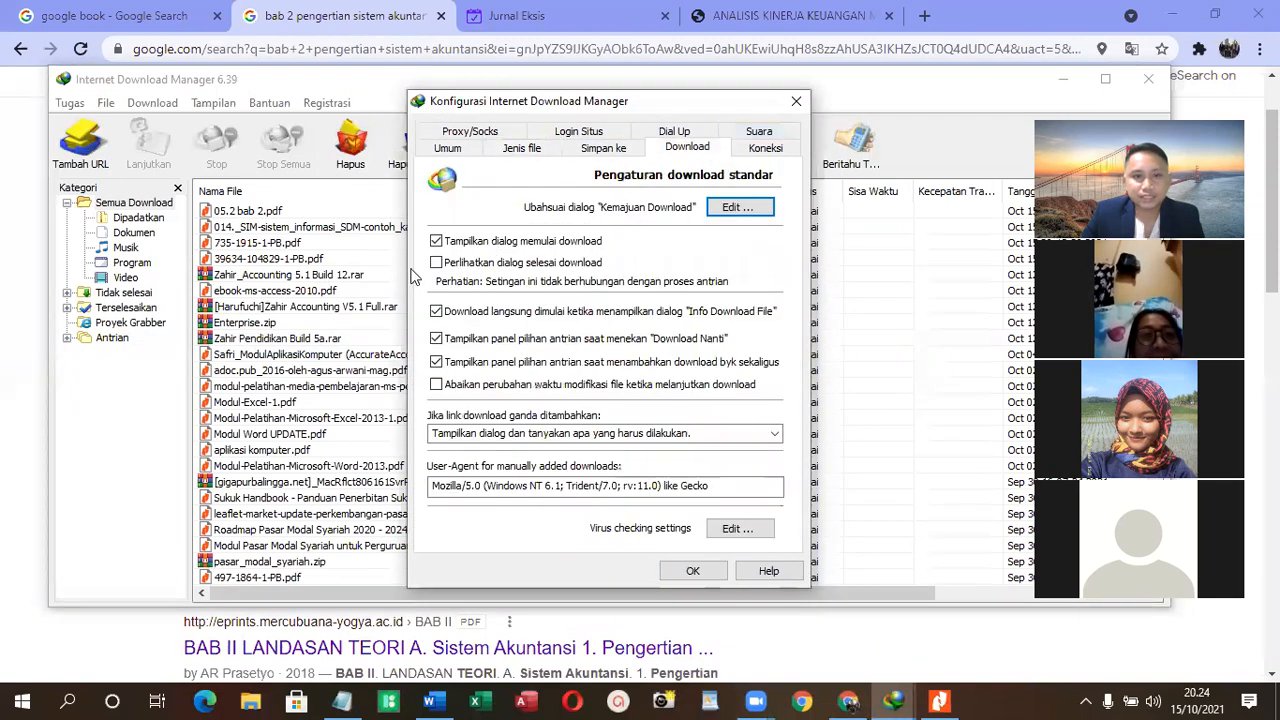
left_click(692, 571)
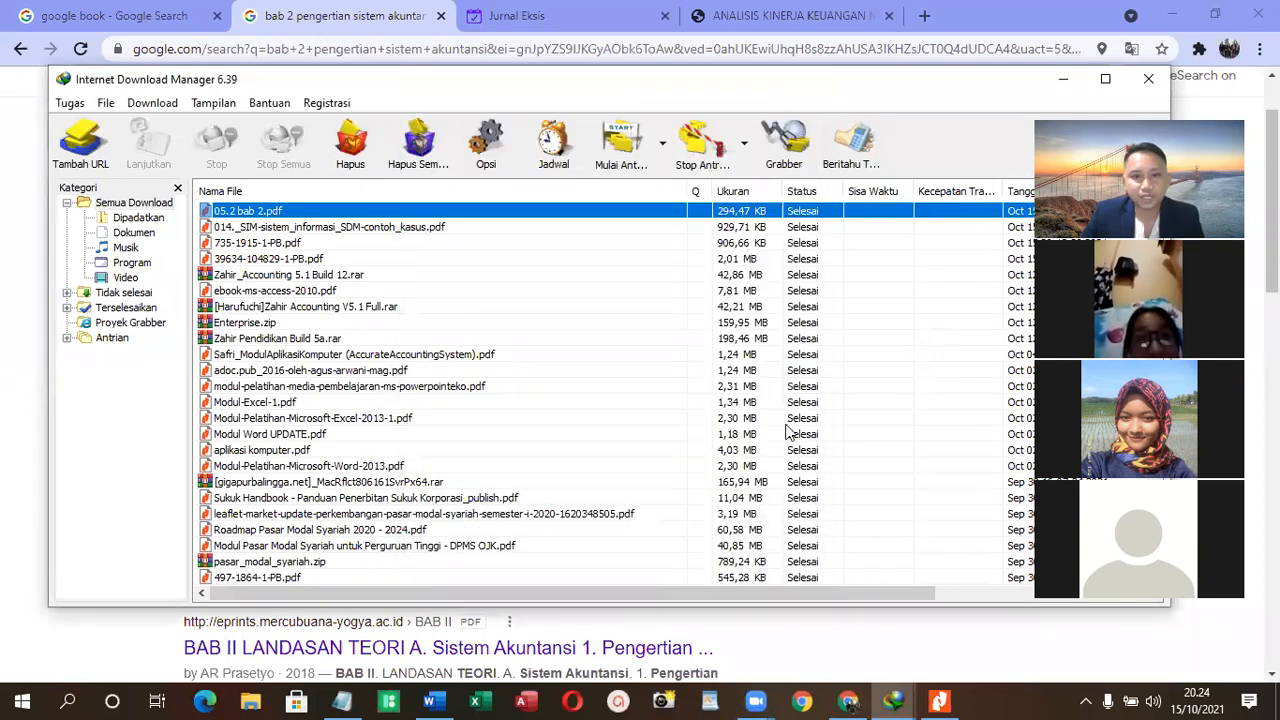
- Open the downloaded BAB II.pdf from Internet Download Manager's file list and close the manager window
left_click(786, 651)
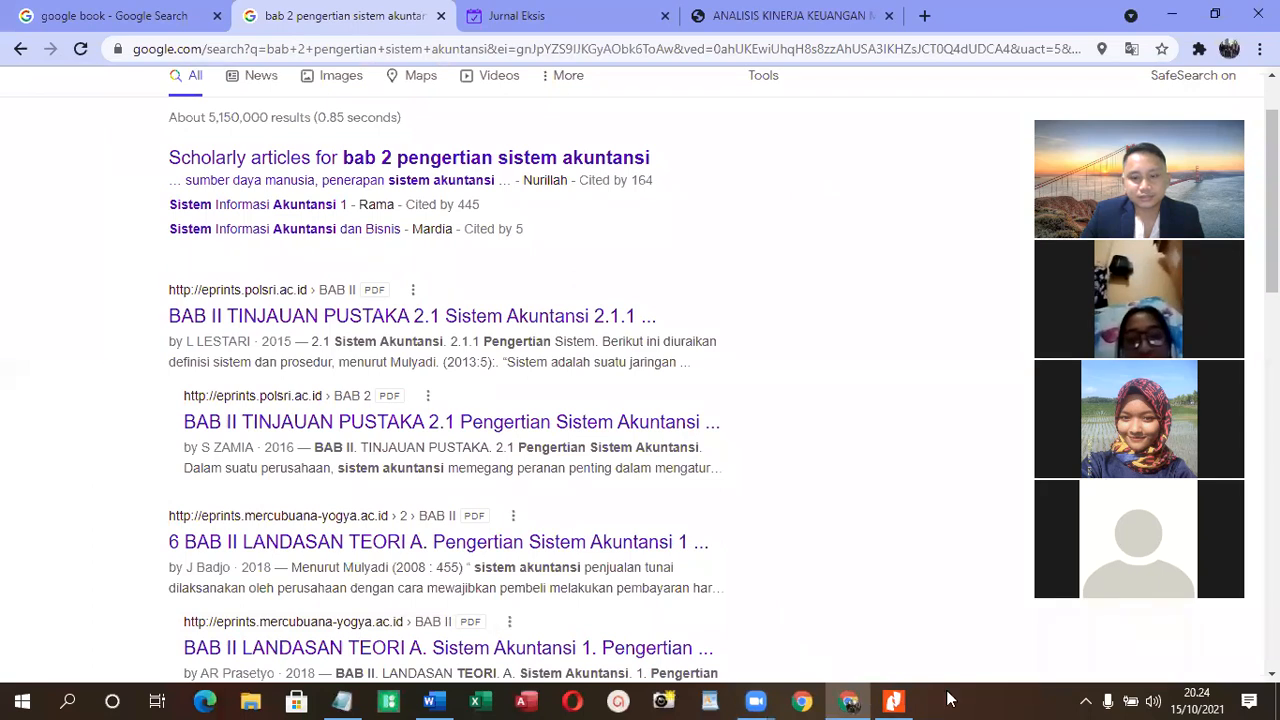
left_click(1088, 698)
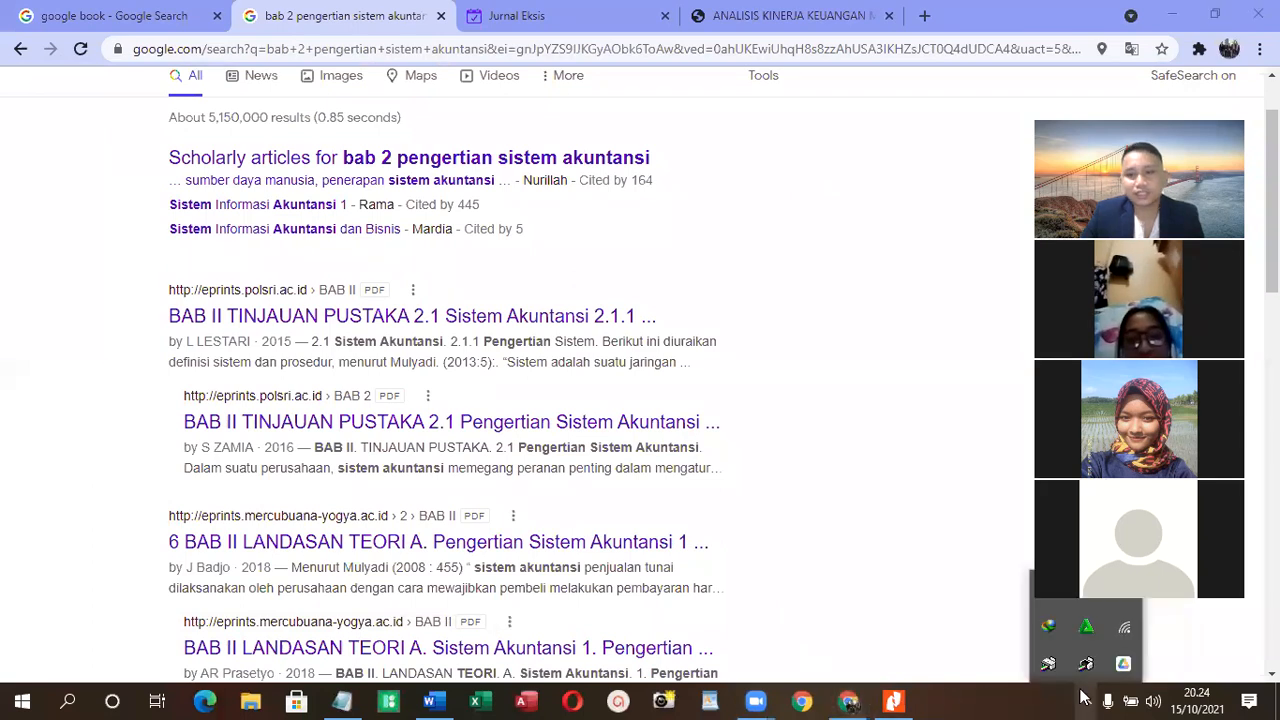
left_click(1050, 625)
left_click(368, 211)
right_click(368, 211)
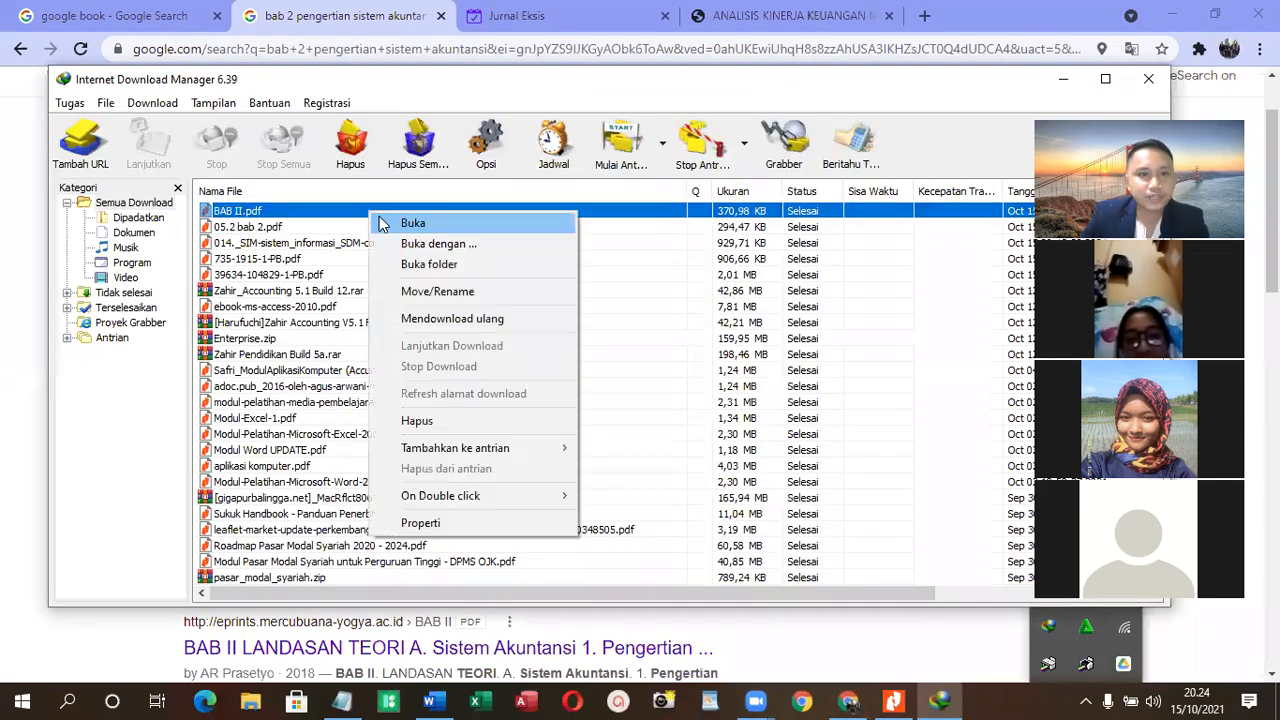
left_click(400, 222)
left_click(1149, 78)
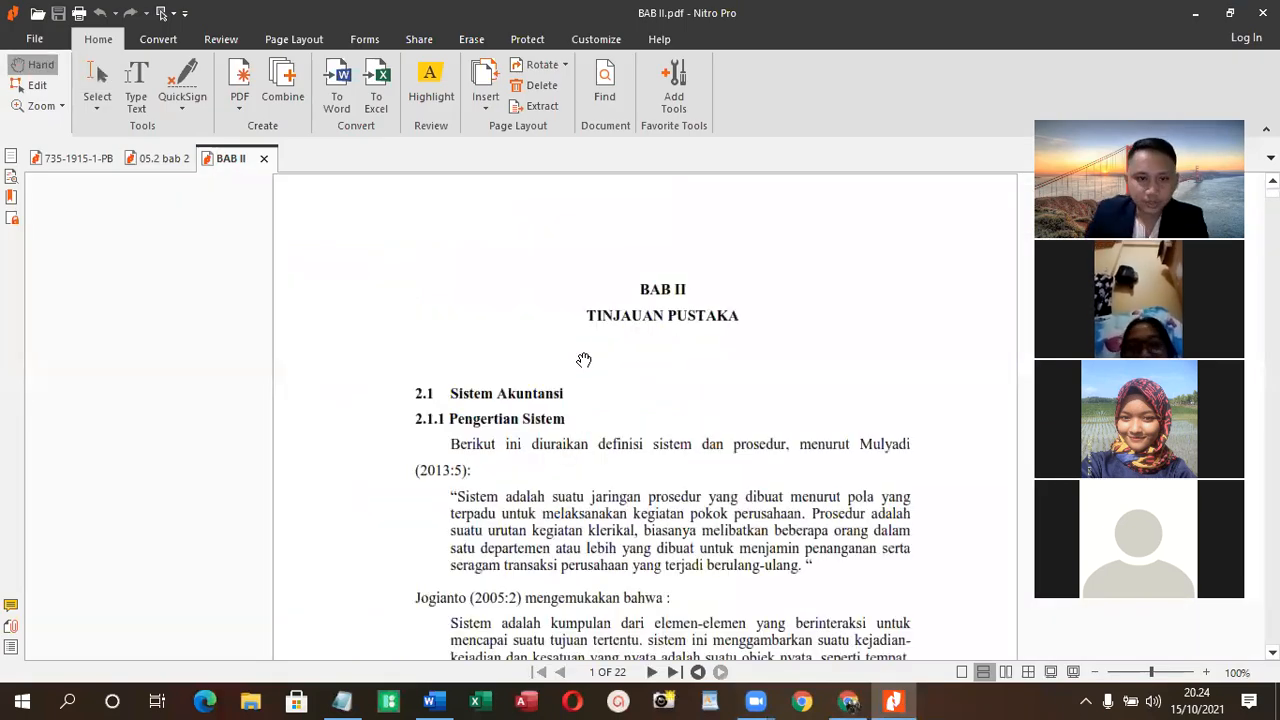
- Select the text of section 2.1.1 Pengertian Sistem, from the (2013:5) definition through the end of the (2006:2) definition
scroll(584, 360, "down", 1)
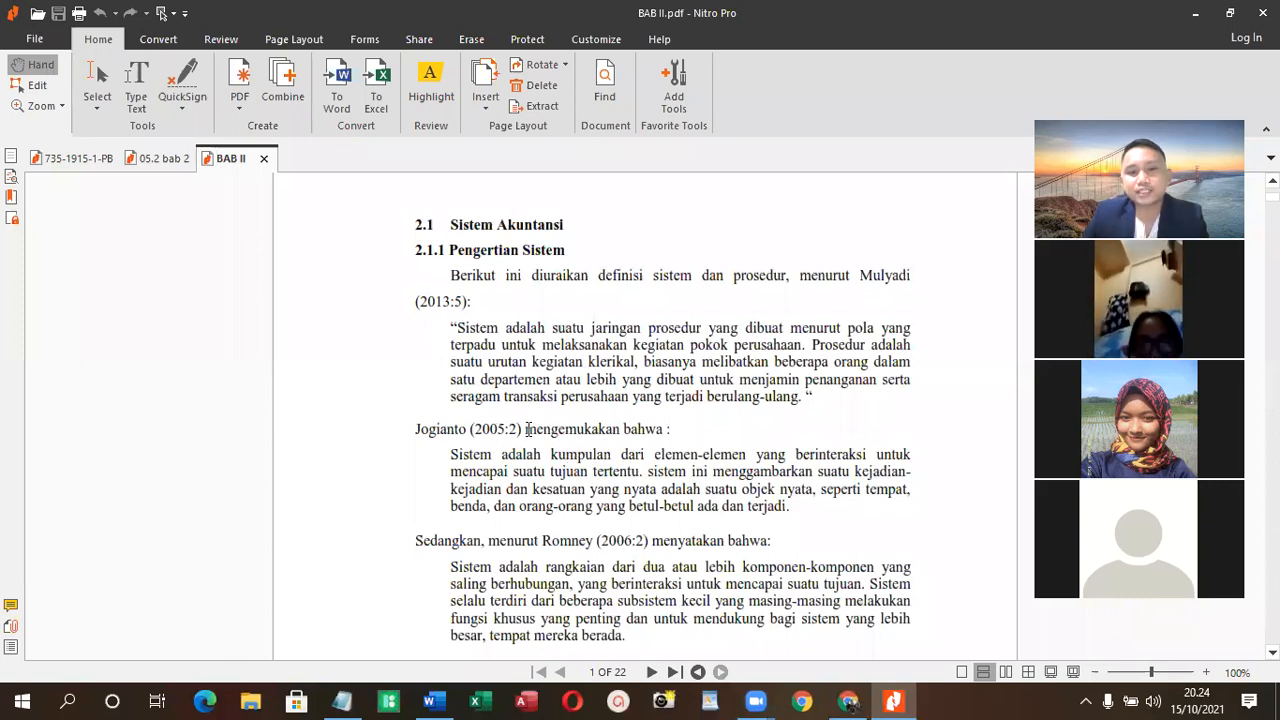
scroll(598, 450, "down", 1)
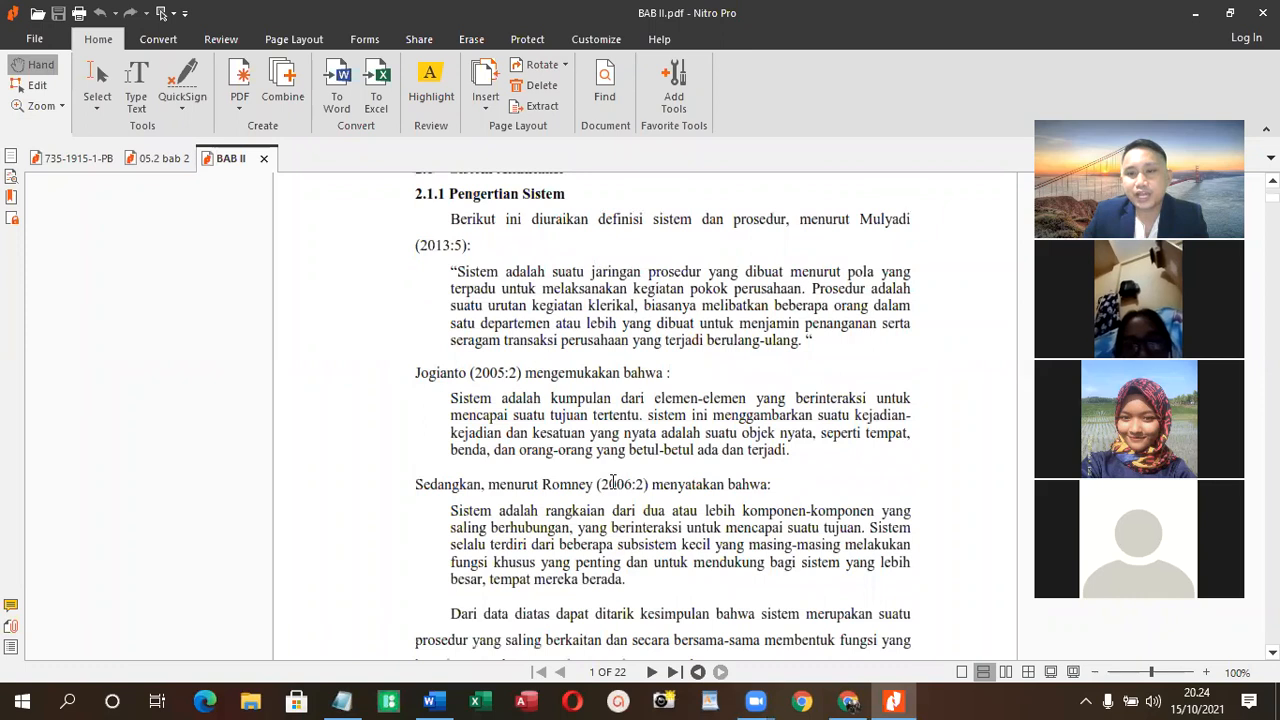
scroll(608, 588, "down", 2)
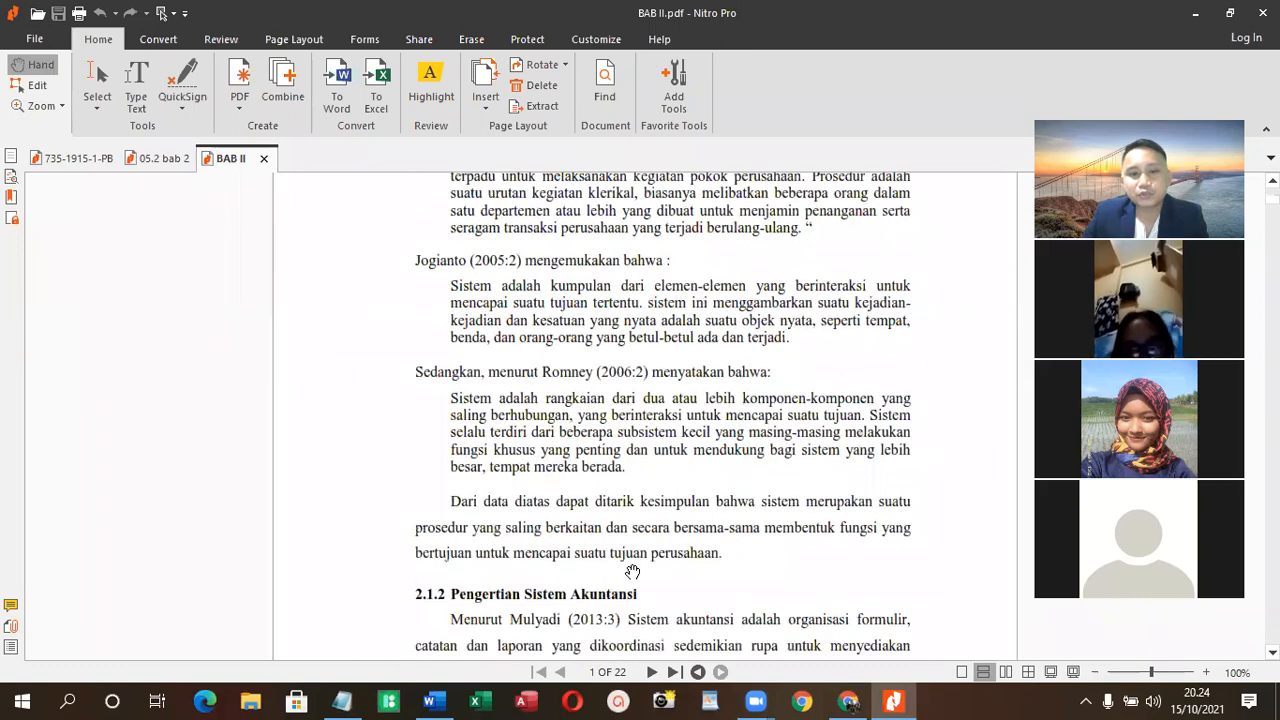
scroll(634, 600, "up", 2)
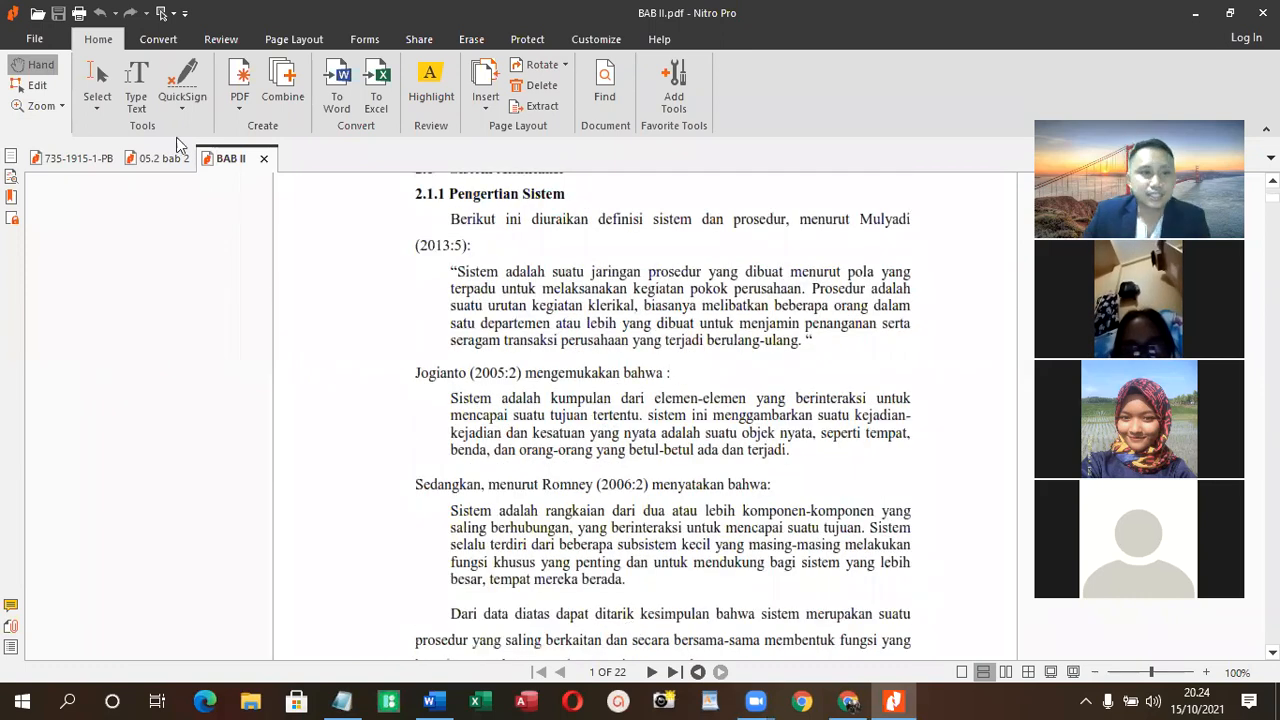
left_click(97, 78)
left_click_drag(357, 204, 966, 592)
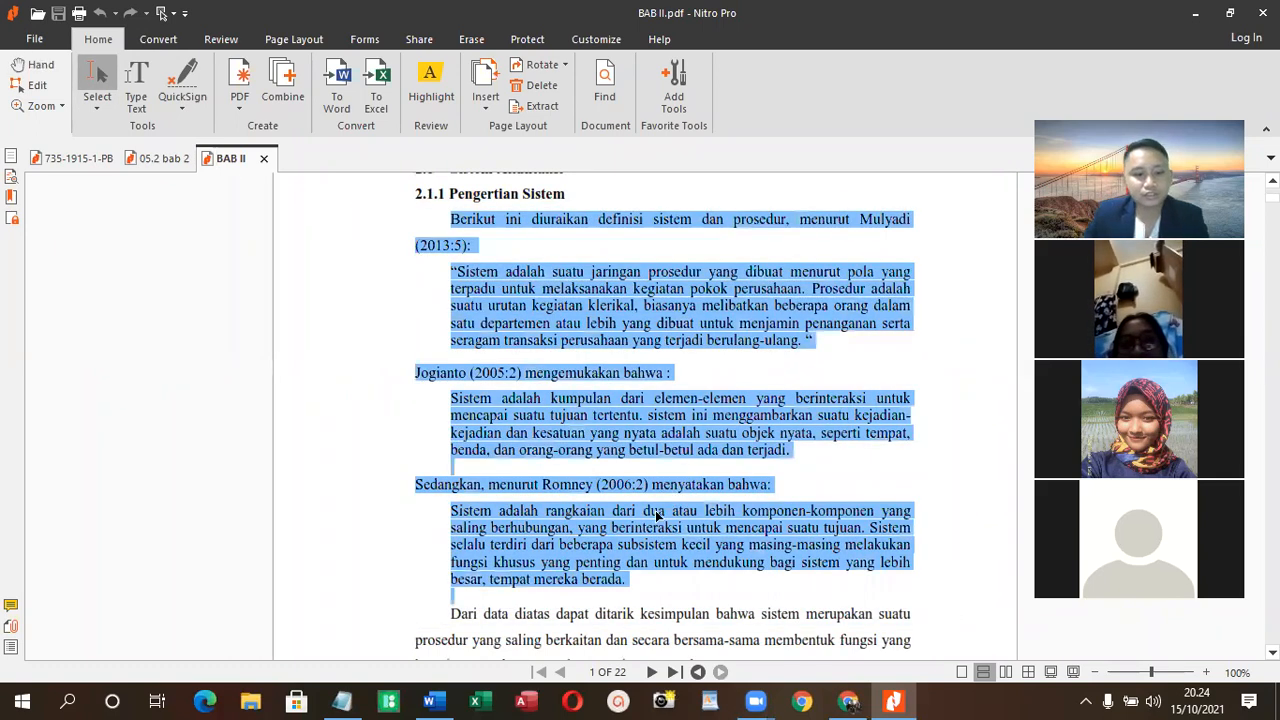
- Copy the selected system definitions and paste them into Notepad
left_click(360, 698)
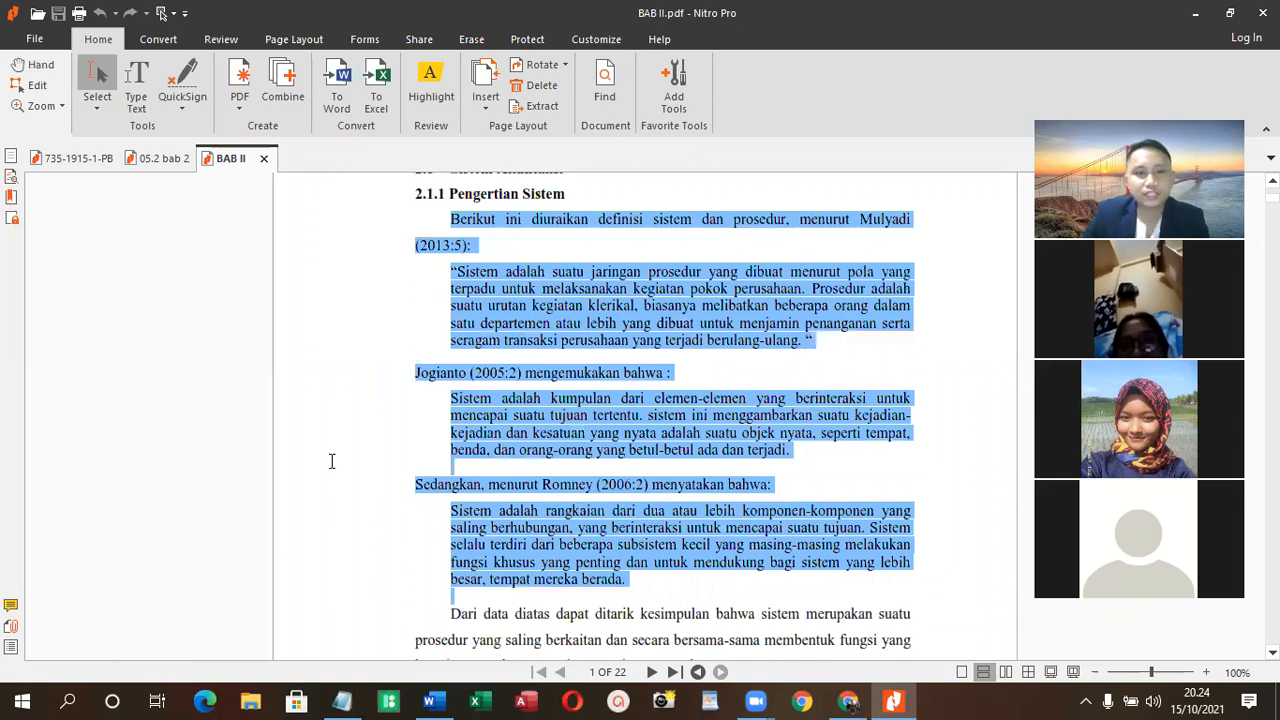
key("ctrl+v")
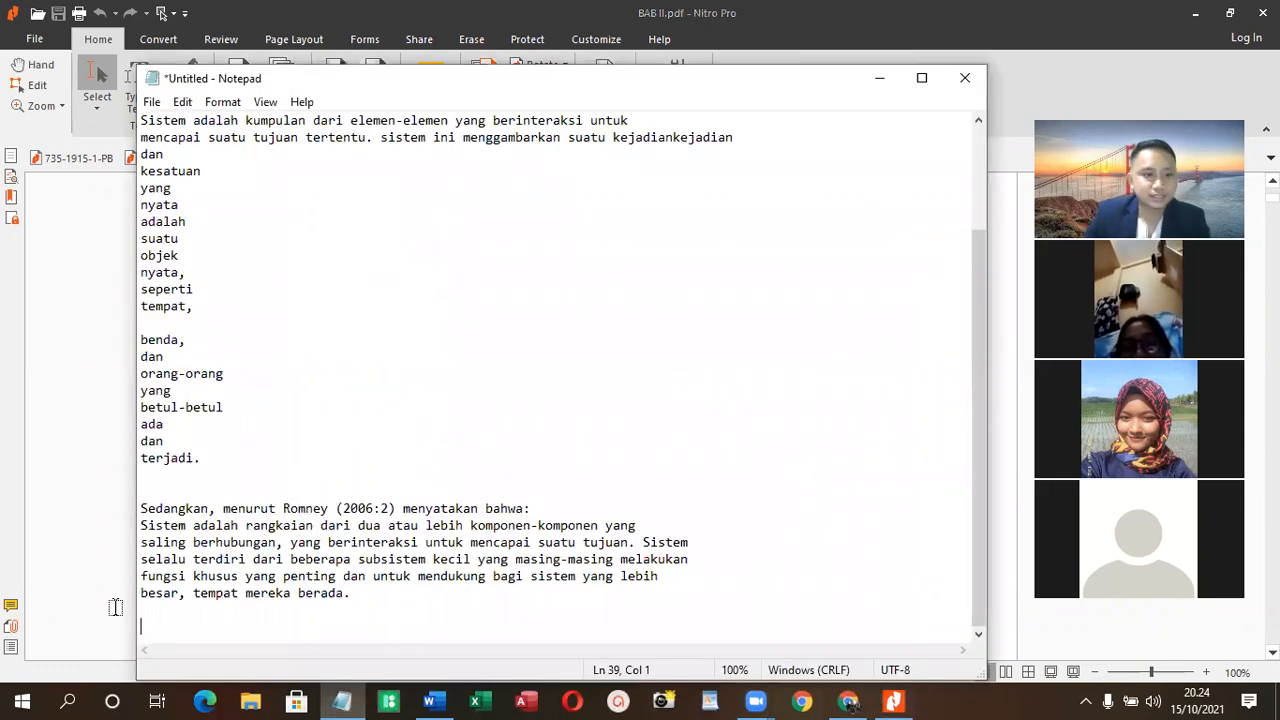
scroll(206, 286, "up", 3)
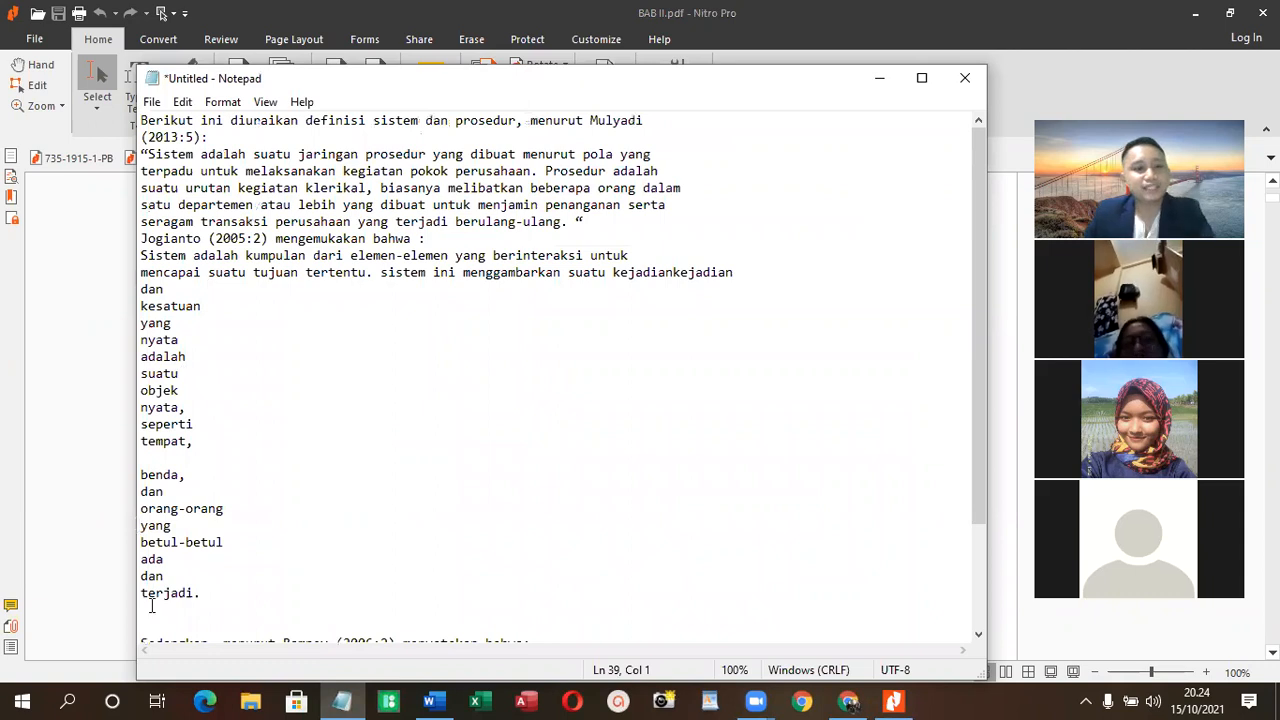
- Join the broken lines of the (2006:2) definition in Notepad into one continuous line starting with "Sistem adalah rangkaian"
scroll(150, 600, "down", 3)
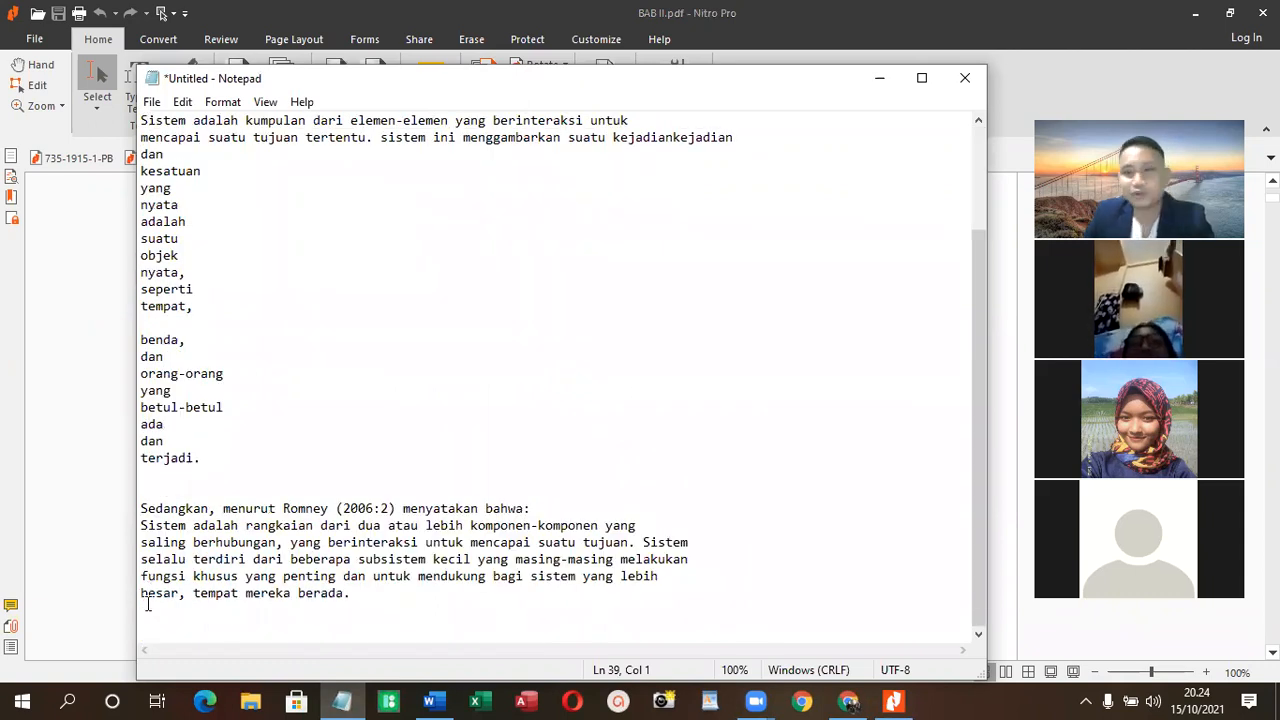
key("BackSpace")
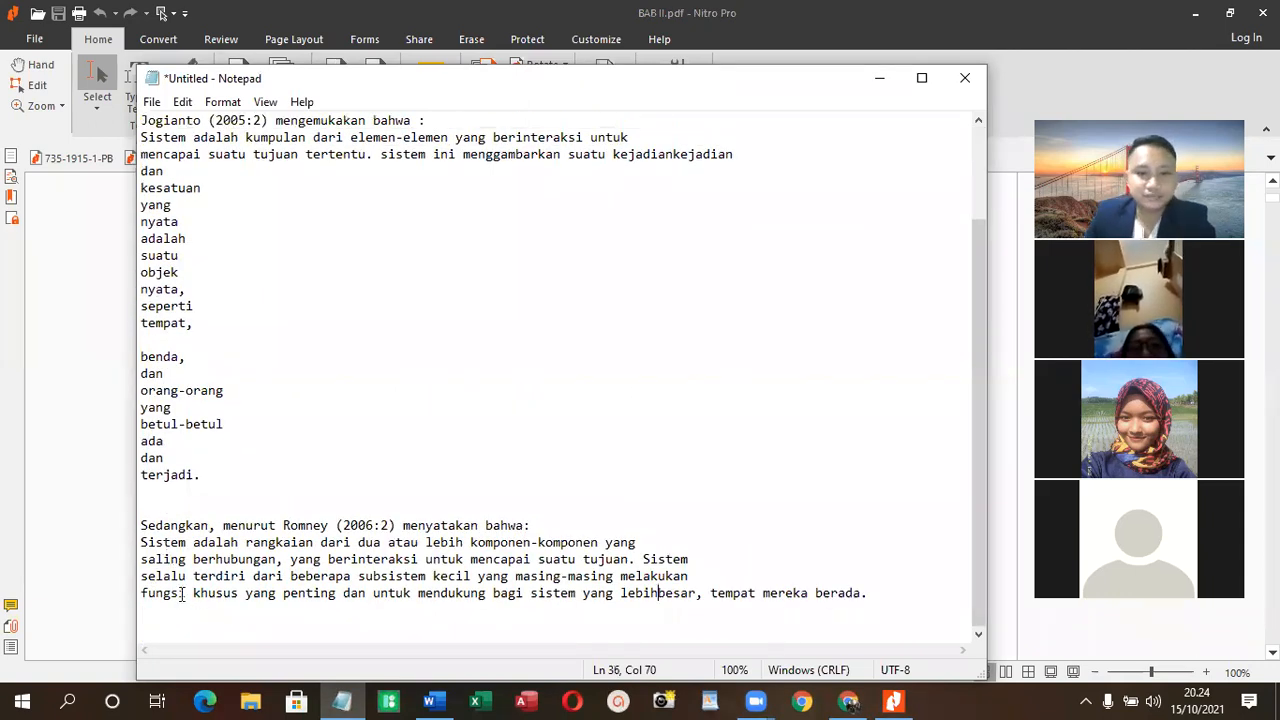
left_click(145, 598)
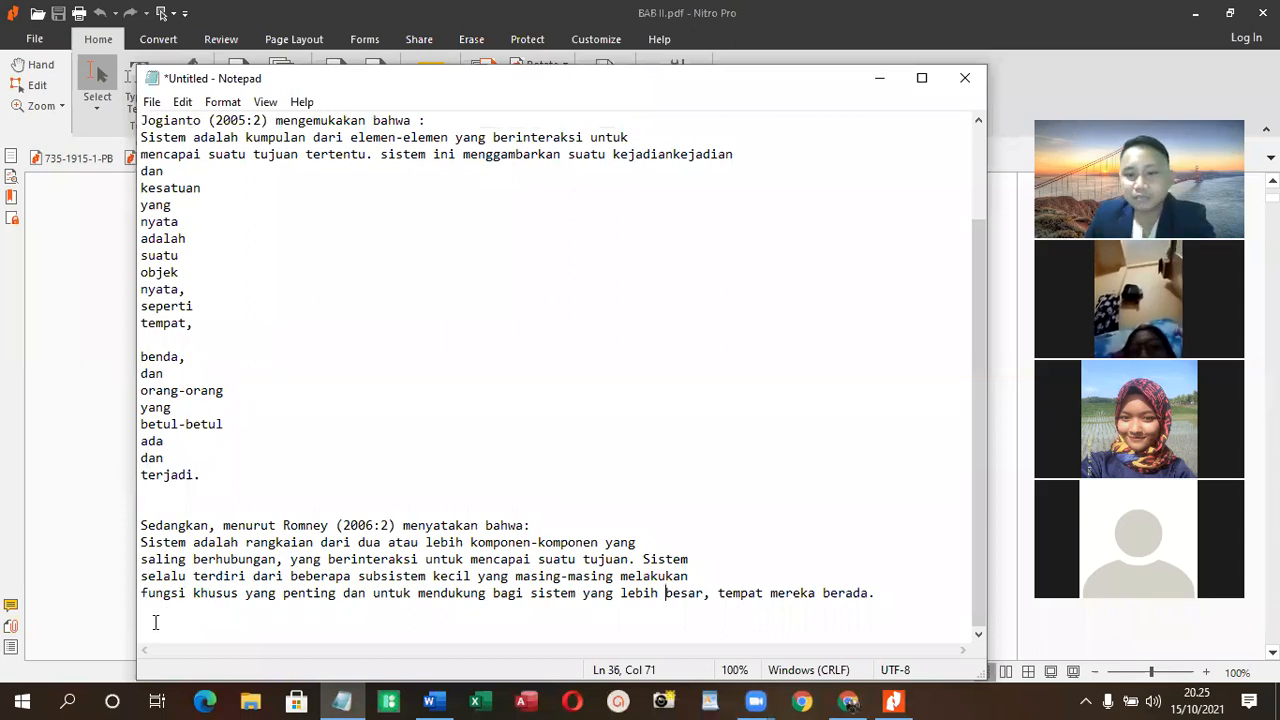
key("BackSpace")
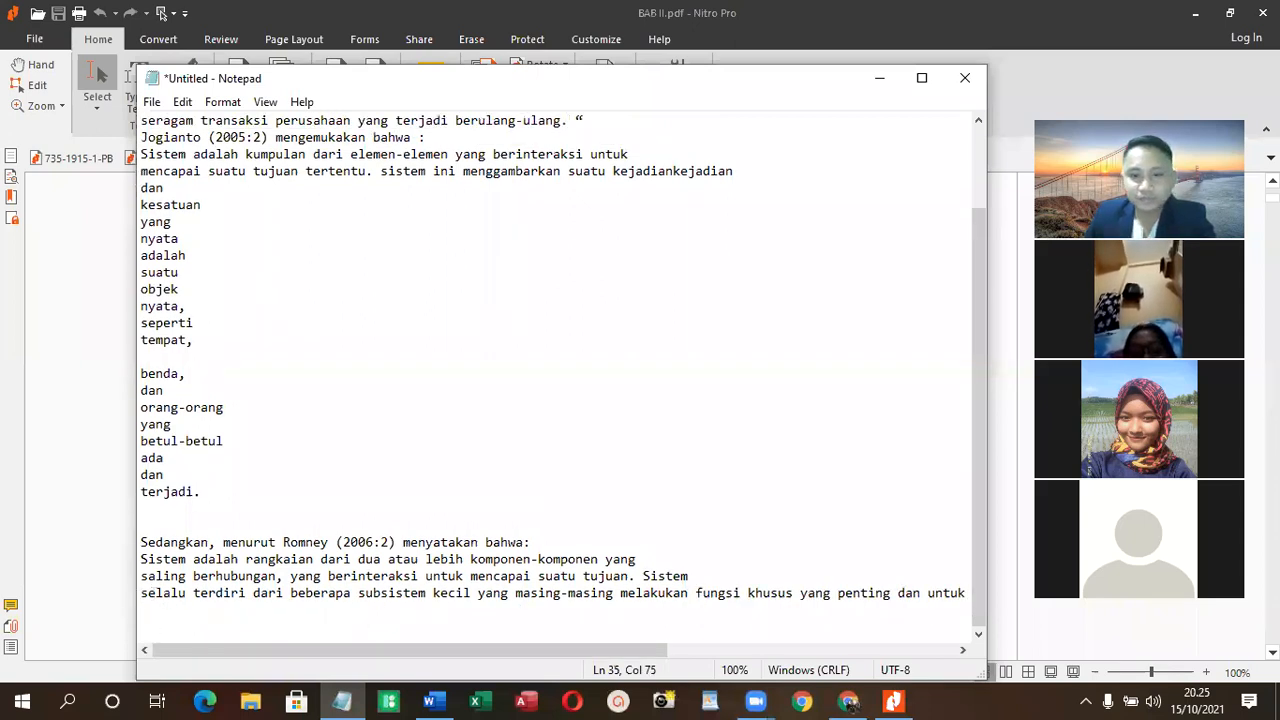
left_click(143, 594)
key("BackSpace")
left_click(142, 594)
key("BackSpace")
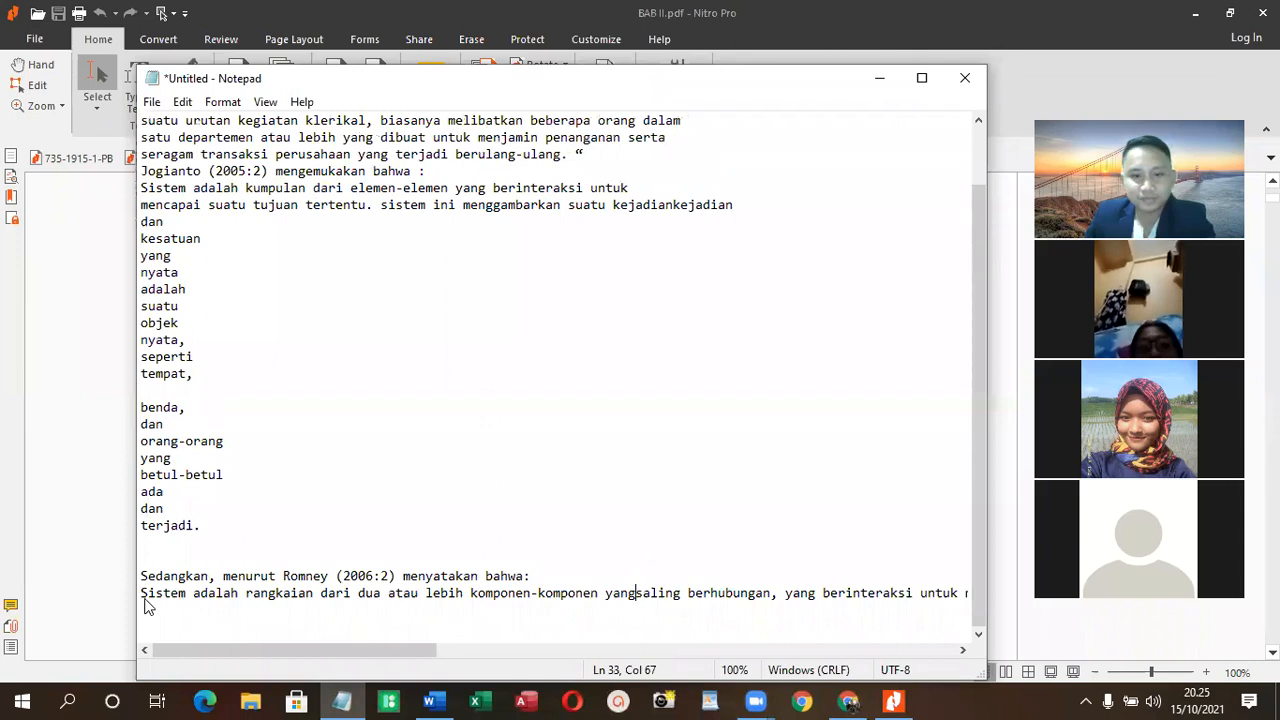
- Join the (2006:2) definition to its introductory "menyatakan bahwa:" line and remove the blank lines above it
key("alt+space")
key("Escape")
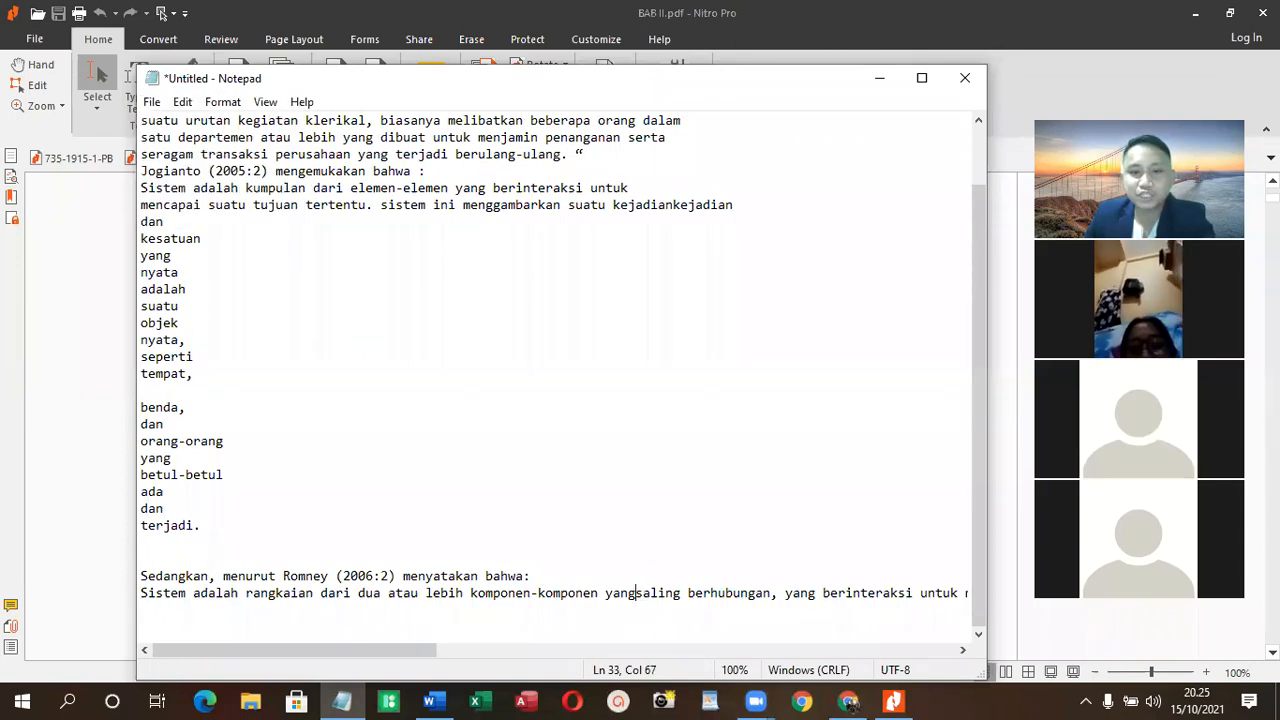
left_click(142, 594)
key("BackSpace")
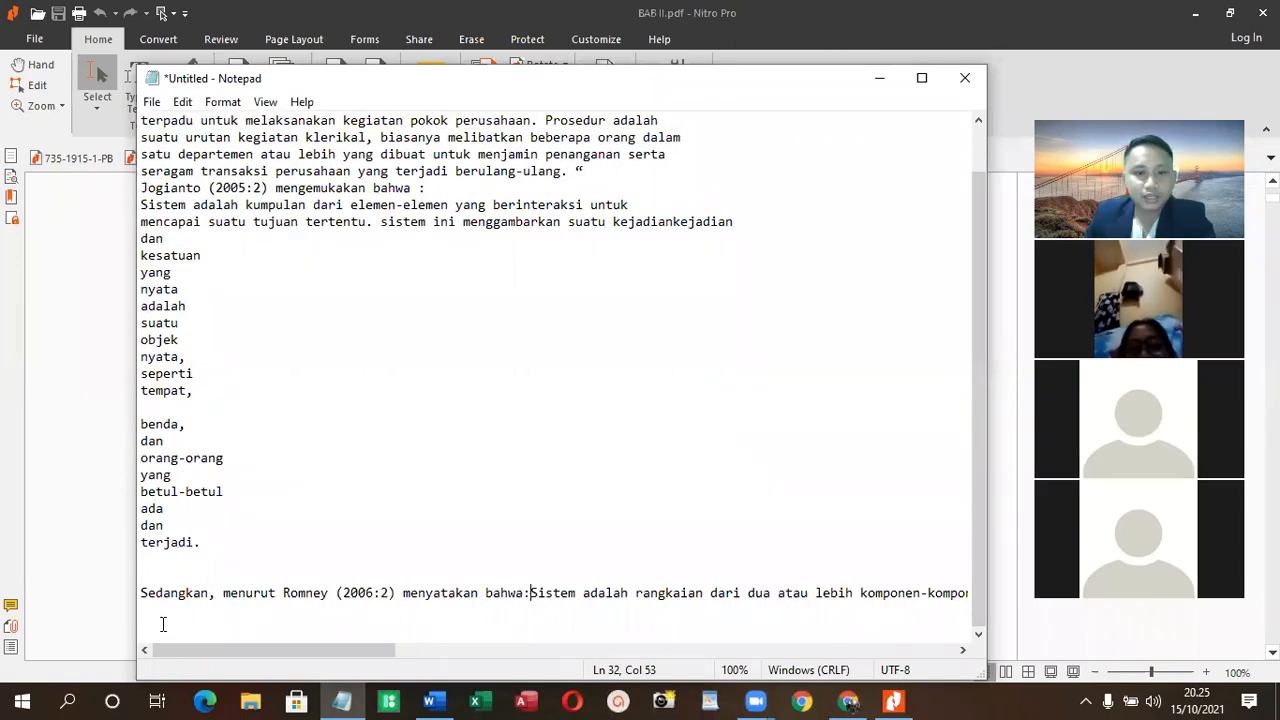
left_click(156, 578)
key("BackSpace")
- Join the split words at the end of the (2005:2) definition into one line from "tempat, benda," to "terjadi."
key("BackSpace")
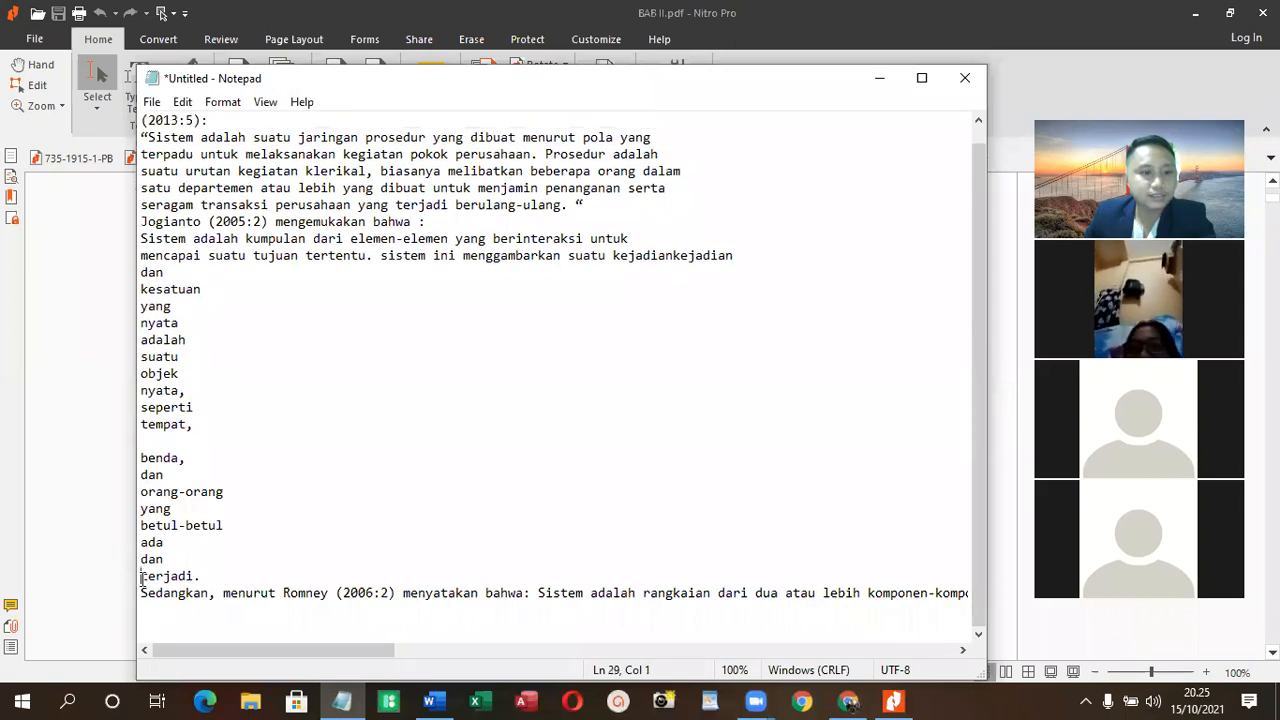
left_click(141, 578)
key("BackSpace")
key("BackSpace")
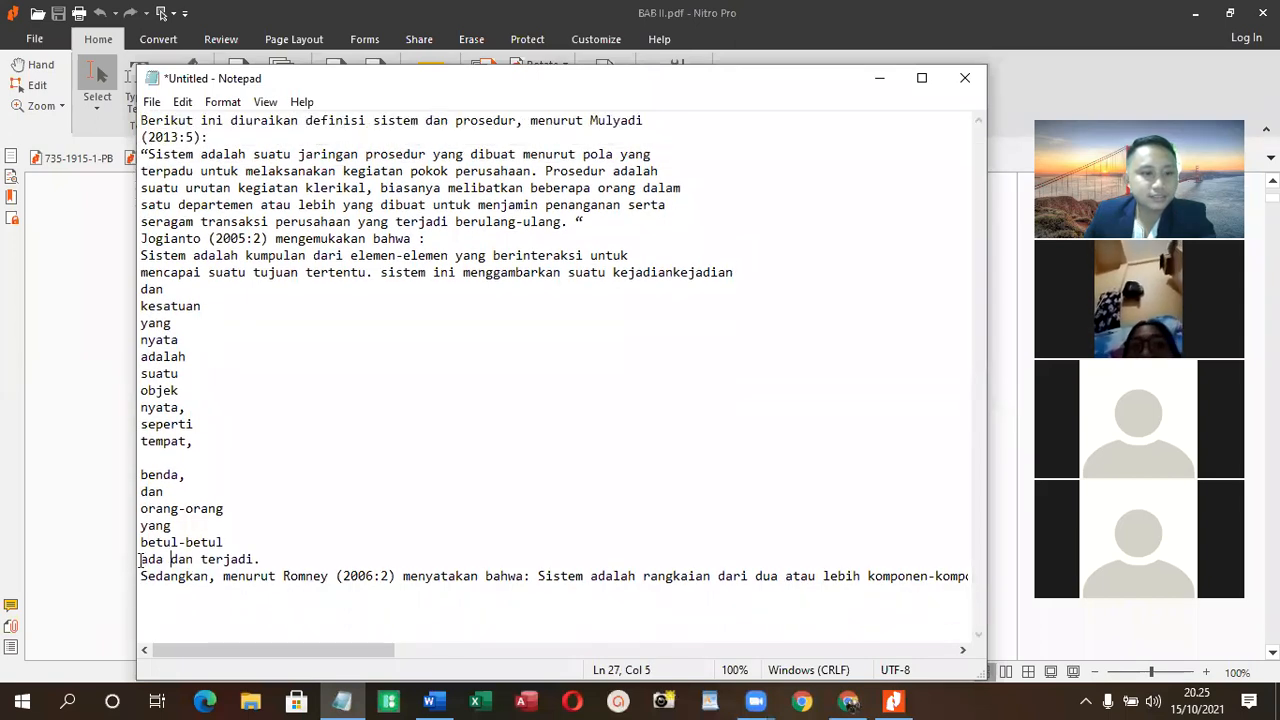
key("BackSpace")
left_click(142, 543)
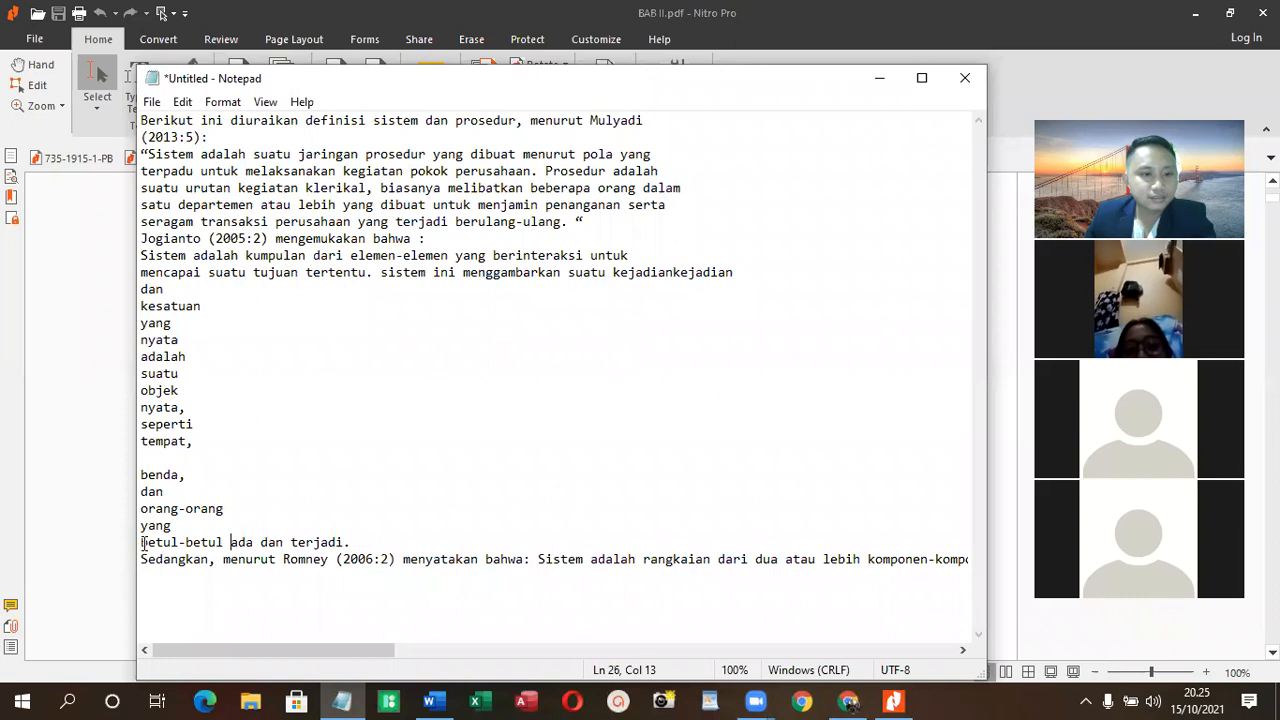
key("BackSpace")
key("BackSpace")
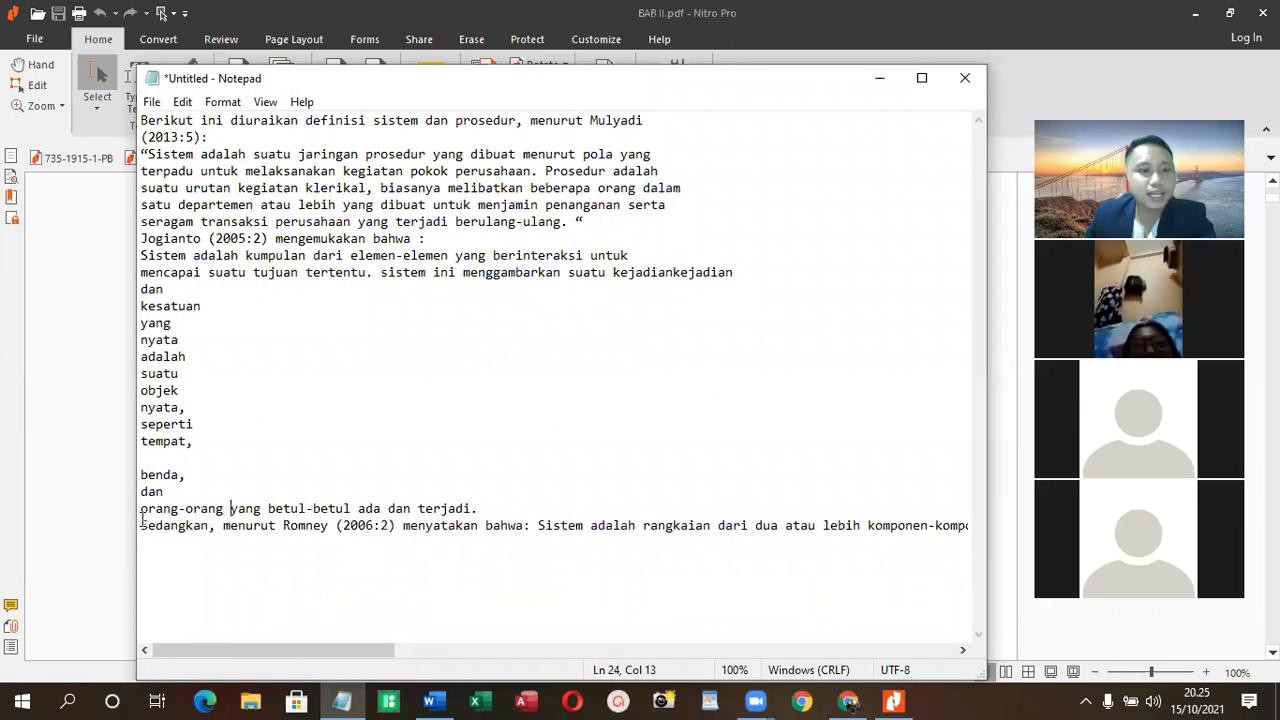
key("BackSpace")
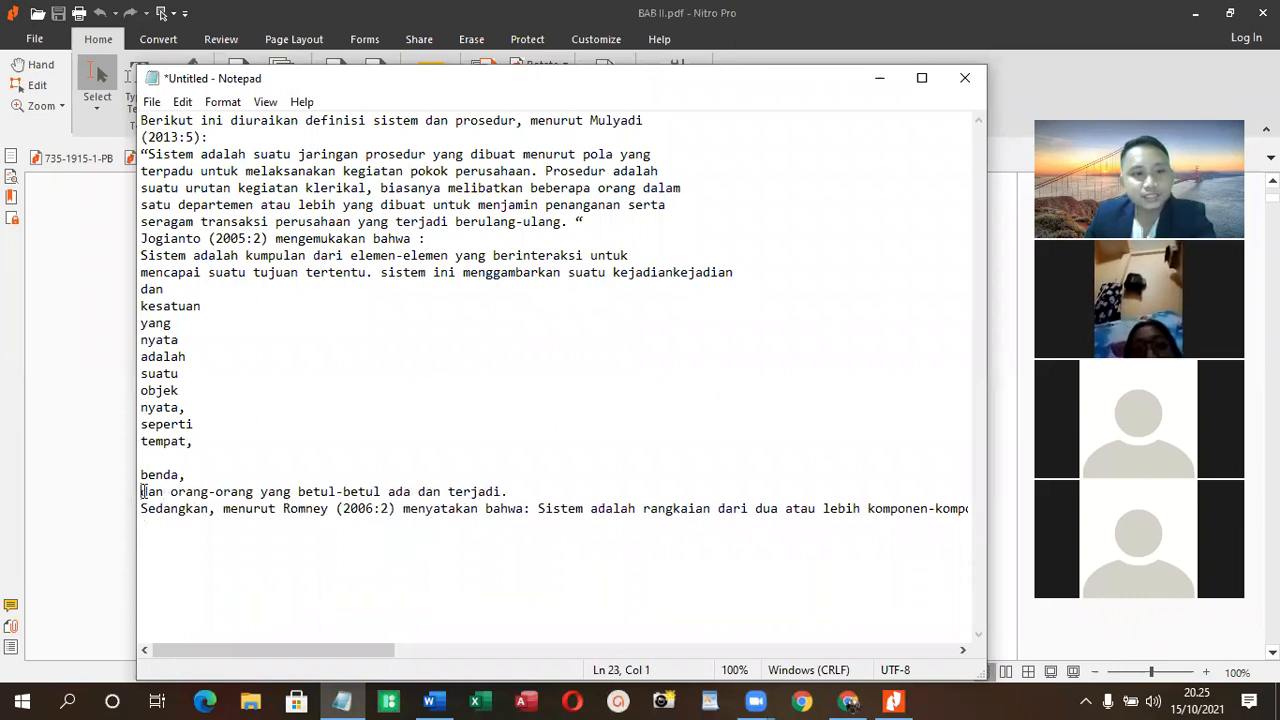
key("BackSpace")
left_click(140, 475)
- Join the split words "nyata adalah suatu objek nyata, seperti" to the line starting with "tempat," in the (2005:2) definition
key("BackSpace")
key("BackSpace")
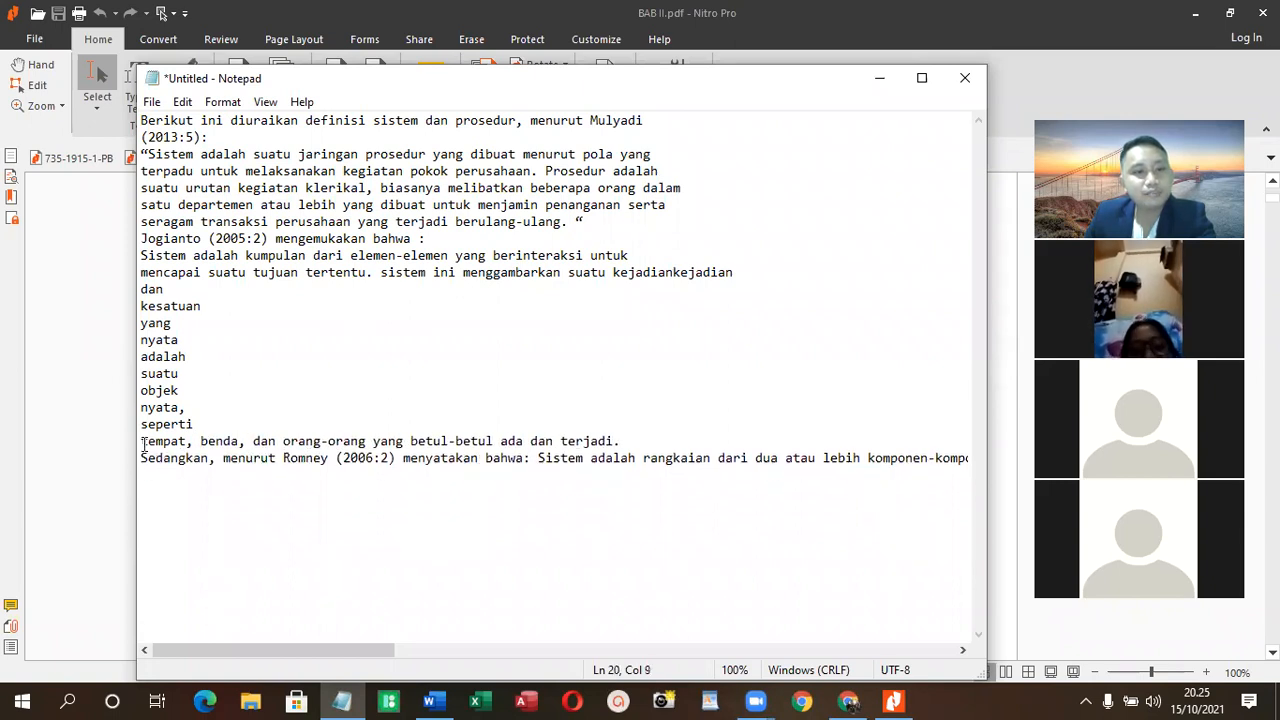
key("BackSpace")
left_click(141, 425)
key("BackSpace")
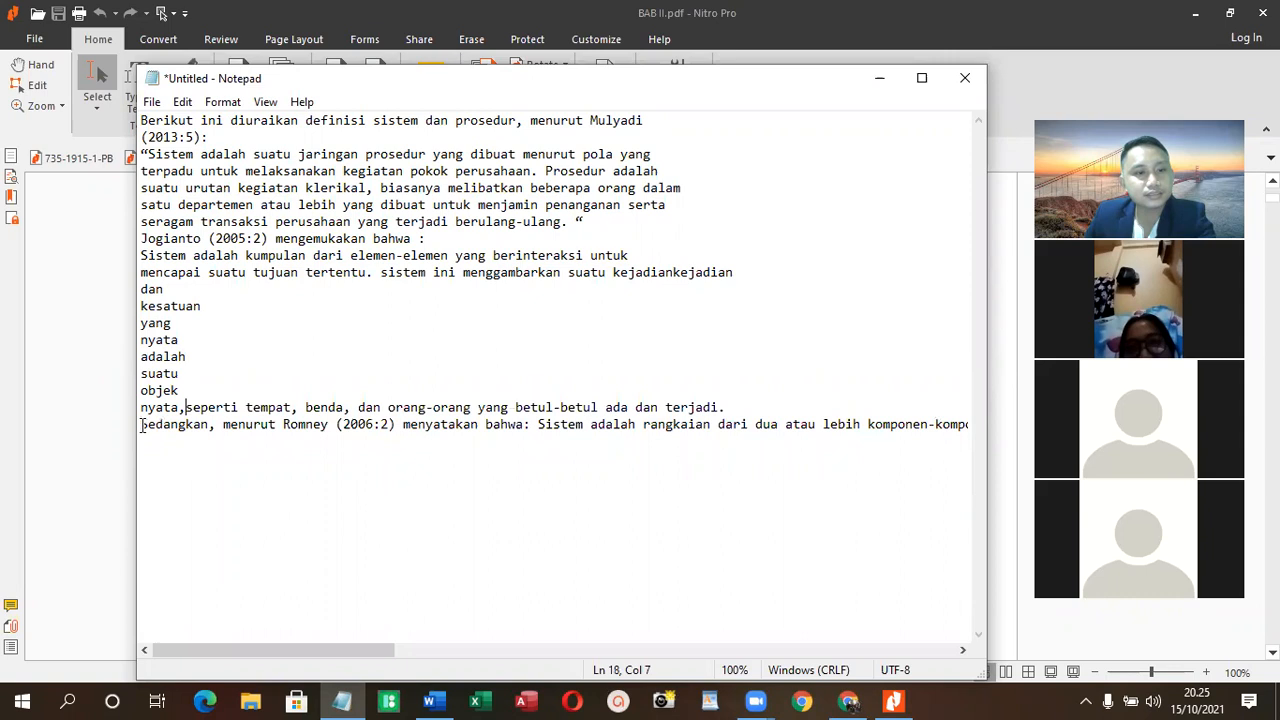
left_click(141, 408)
key("BackSpace")
left_click(141, 391)
key("BackSpace")
left_click(141, 374)
key("BackSpace")
left_click(141, 357)
- Join the remaining split words and lines of the (2005:2) definition into one paragraph starting with "Sistem adalah kumpulan"
key("BackSpace")
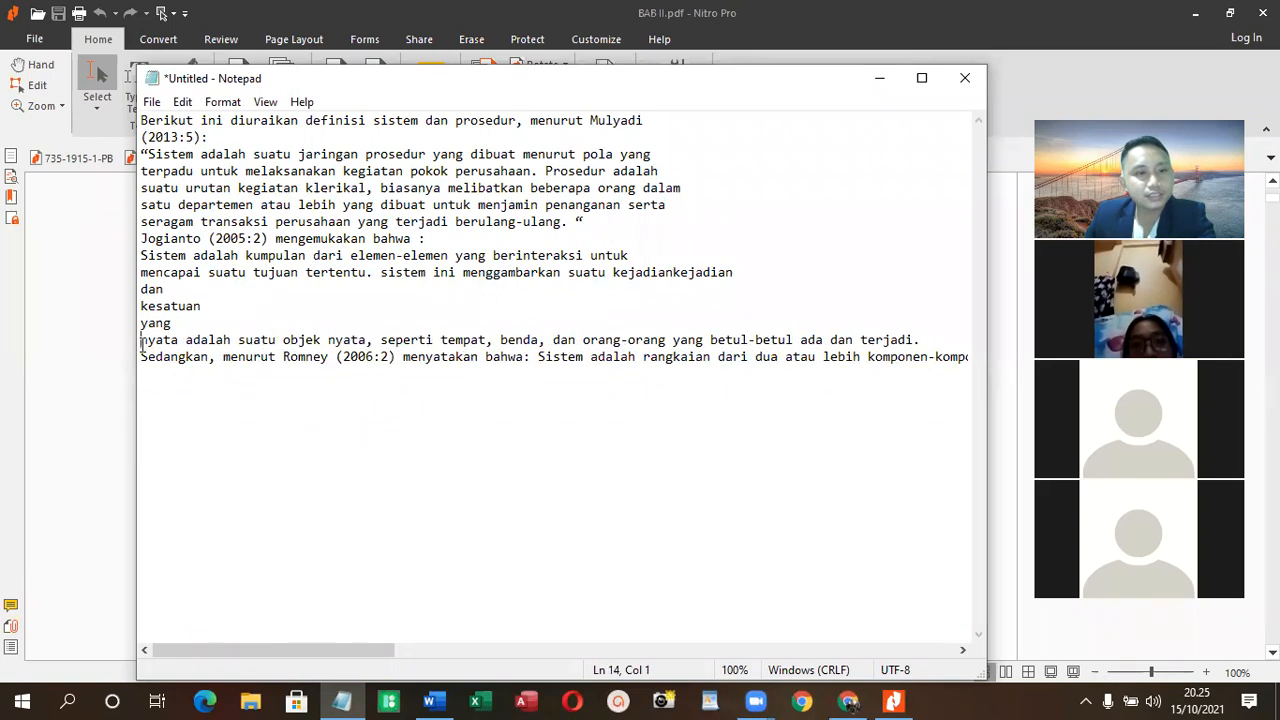
key("BackSpace")
left_click(141, 323)
key("BackSpace")
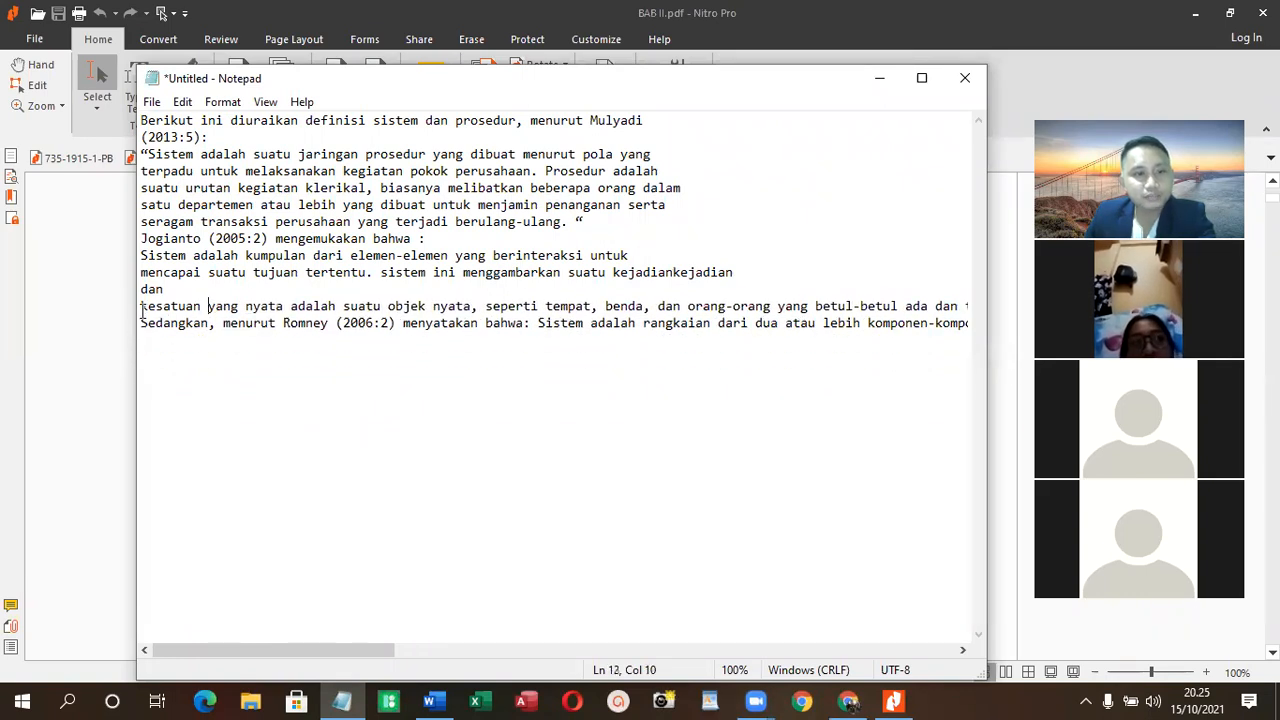
key("BackSpace")
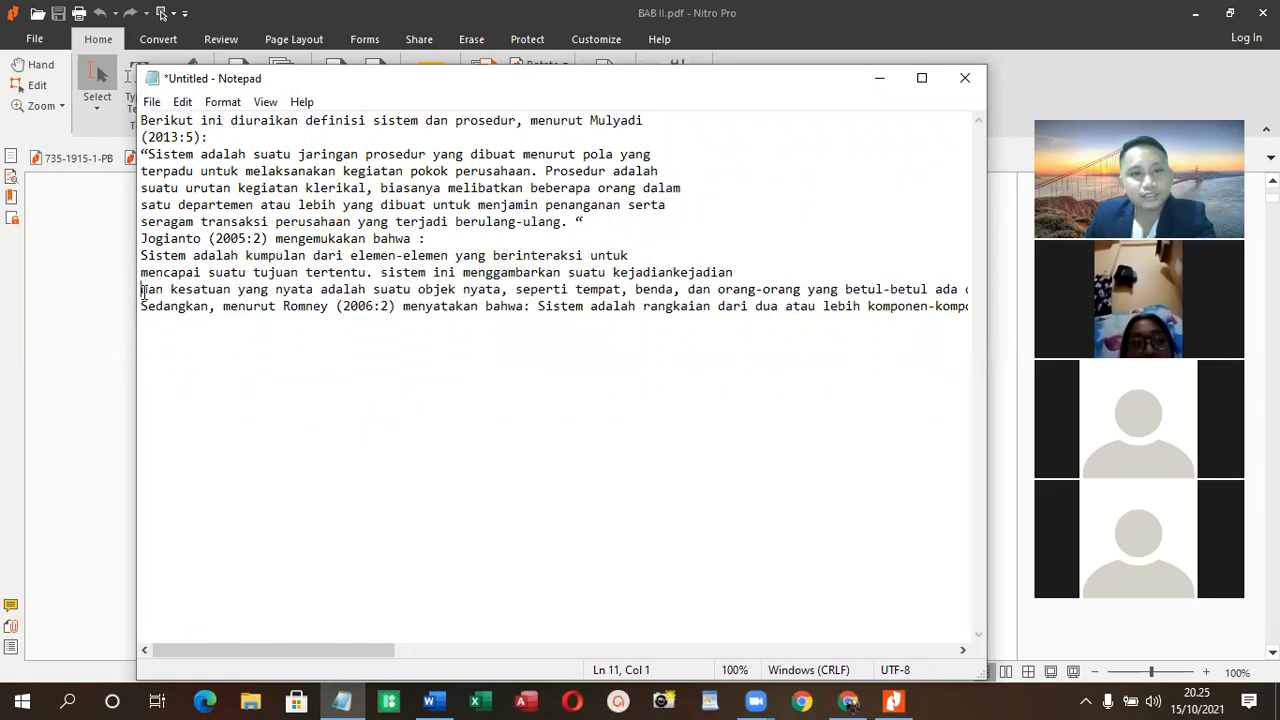
key("BackSpace")
- Join the (2013:5) definition's lines into one paragraph and move the "(2013:5):" citation onto the introductory line above
key("BackSpace")
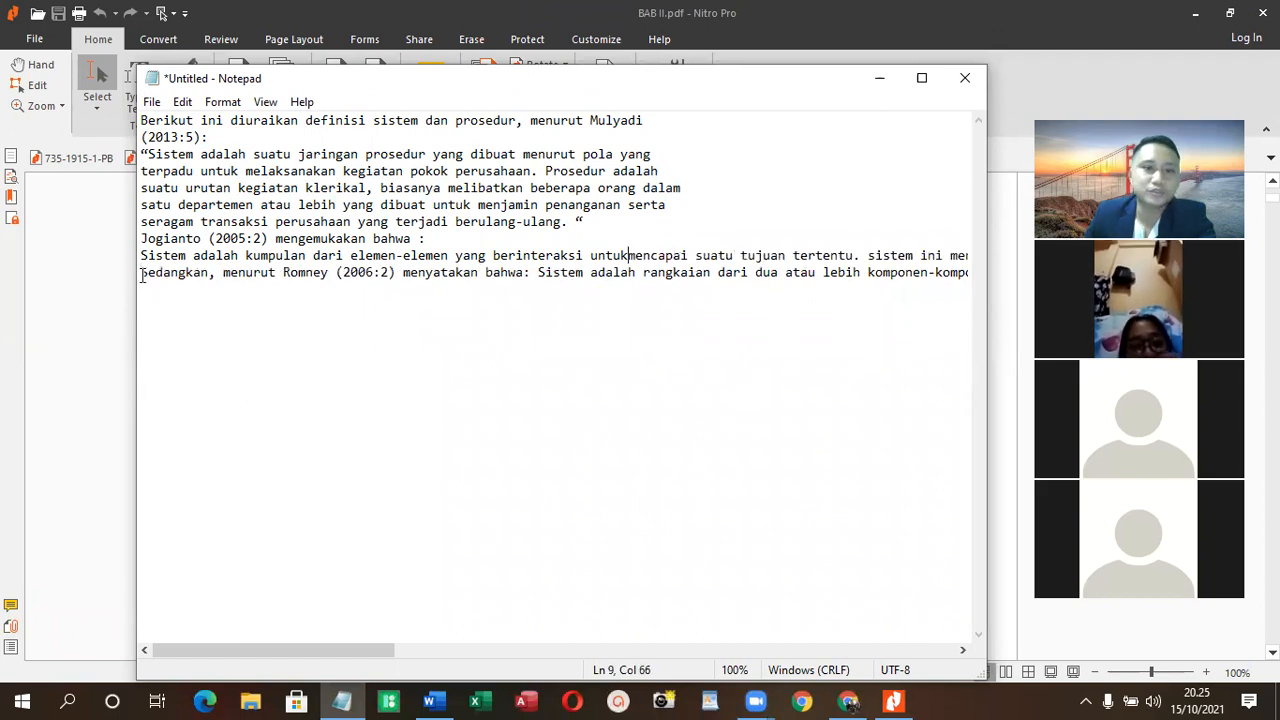
left_click(141, 221)
key("BackSpace")
left_click(140, 205)
key("BackSpace")
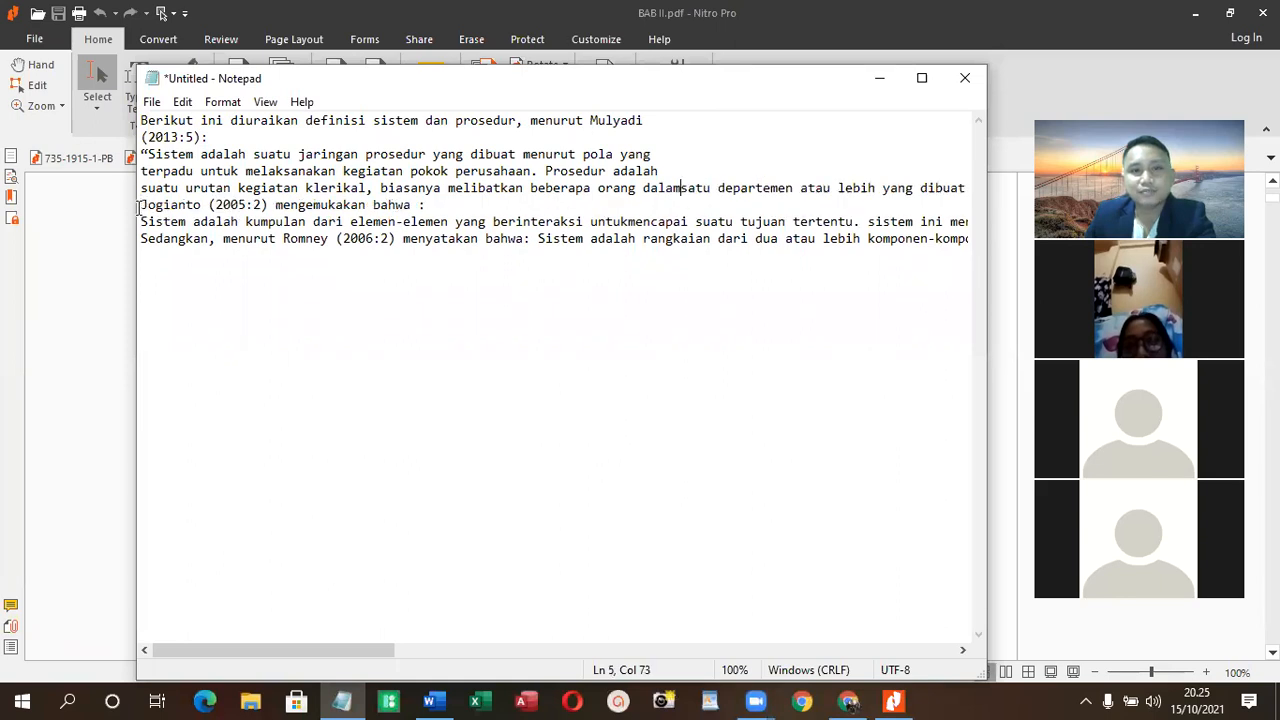
left_click(141, 189)
key("BackSpace")
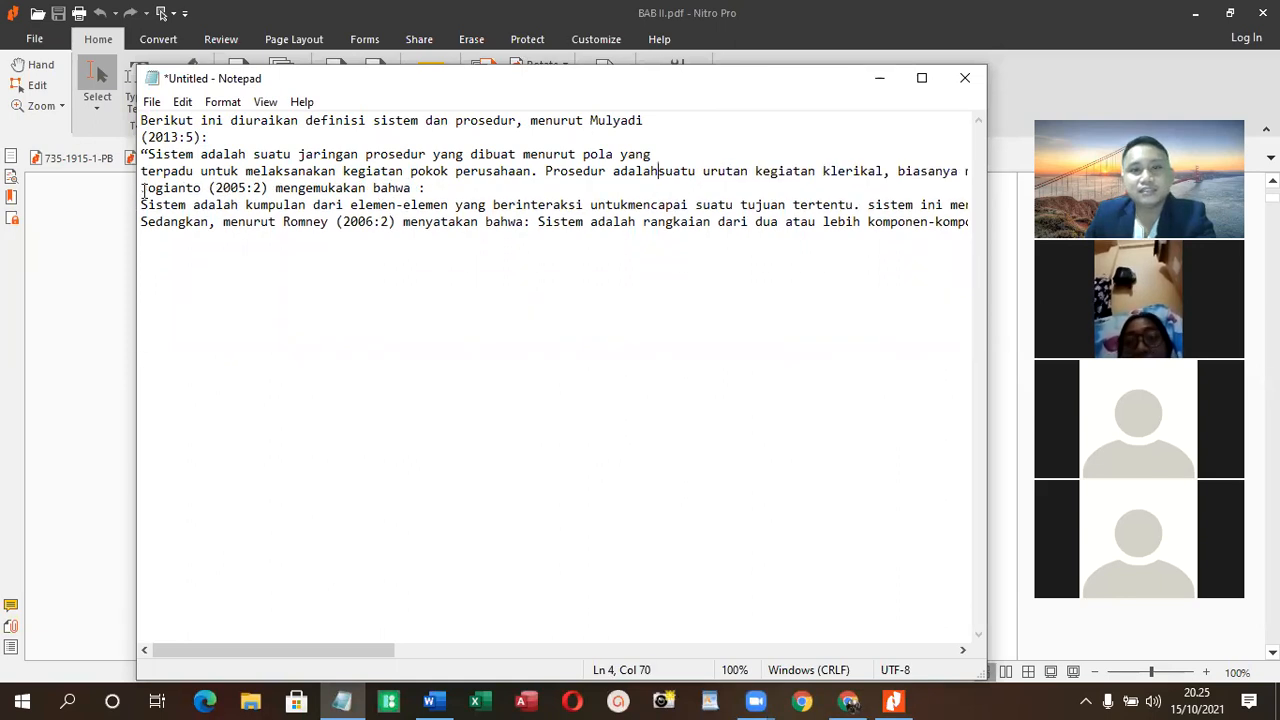
key("BackSpace")
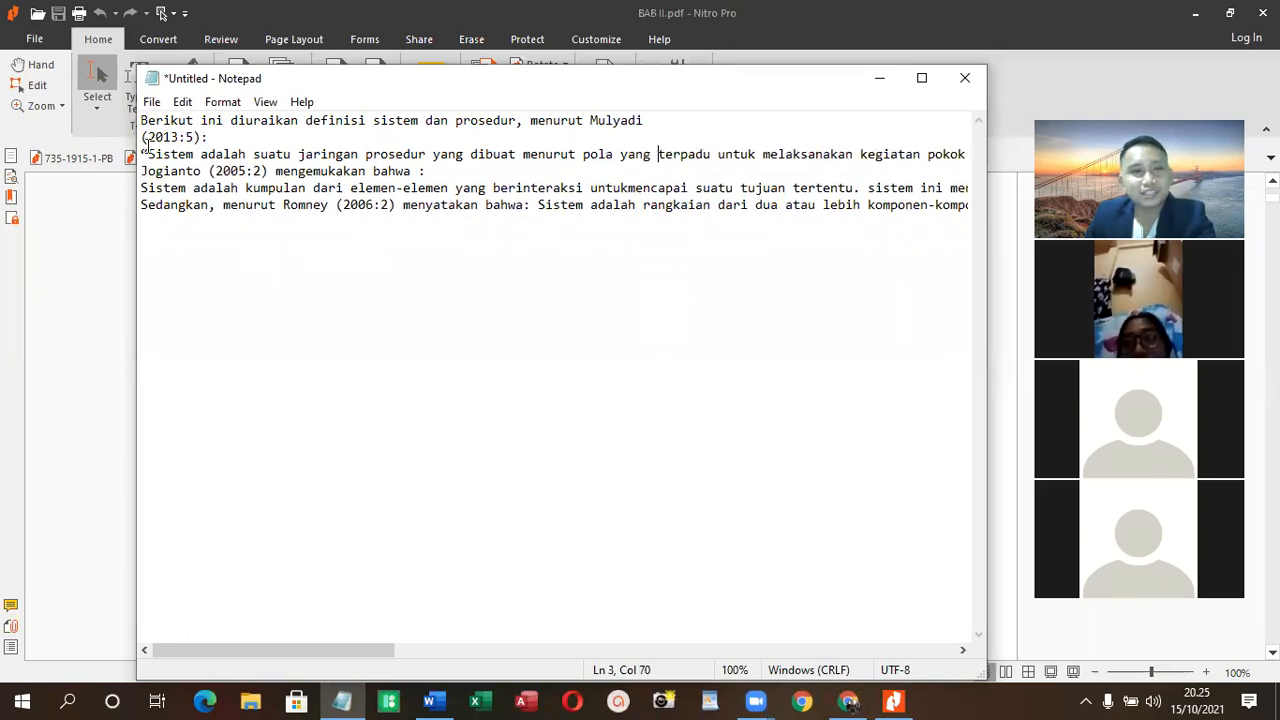
left_click(141, 138)
key("BackSpace")
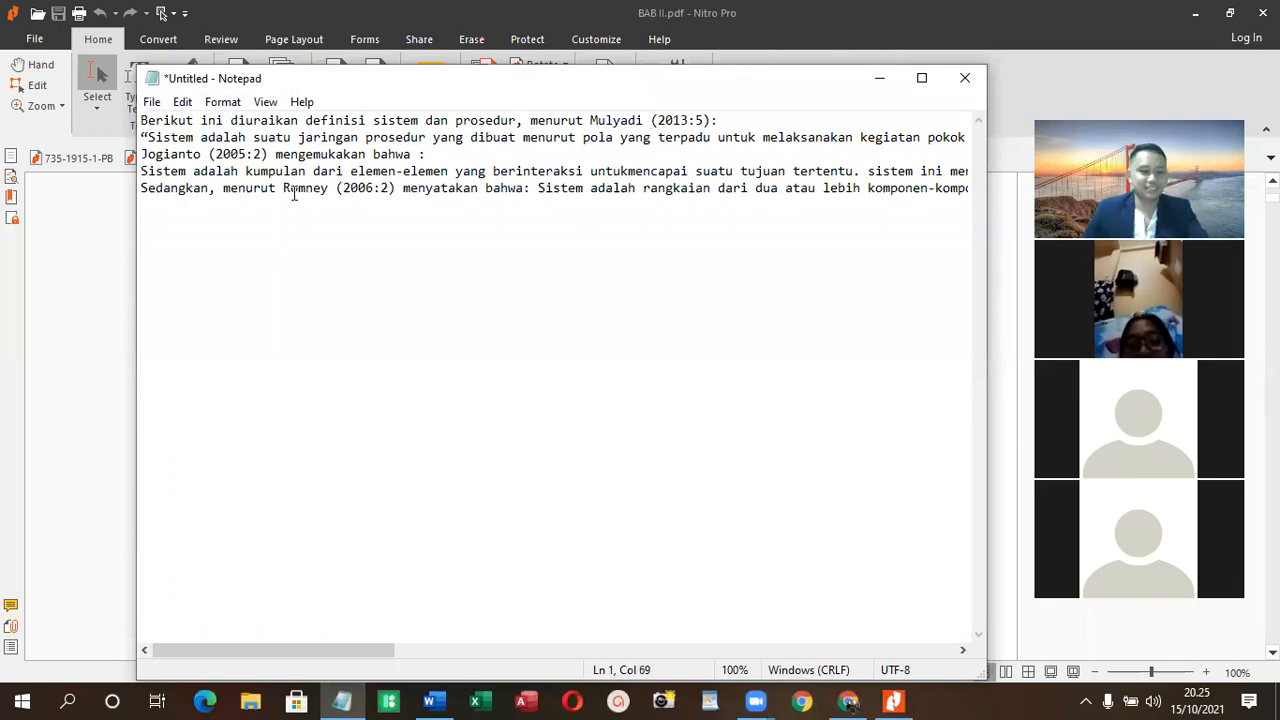
- Cut all the cleaned text from Notepad and paste it under the "Pengertian Sistem" heading in the Word document
key("ctrl+a")
key("ctrl+x")
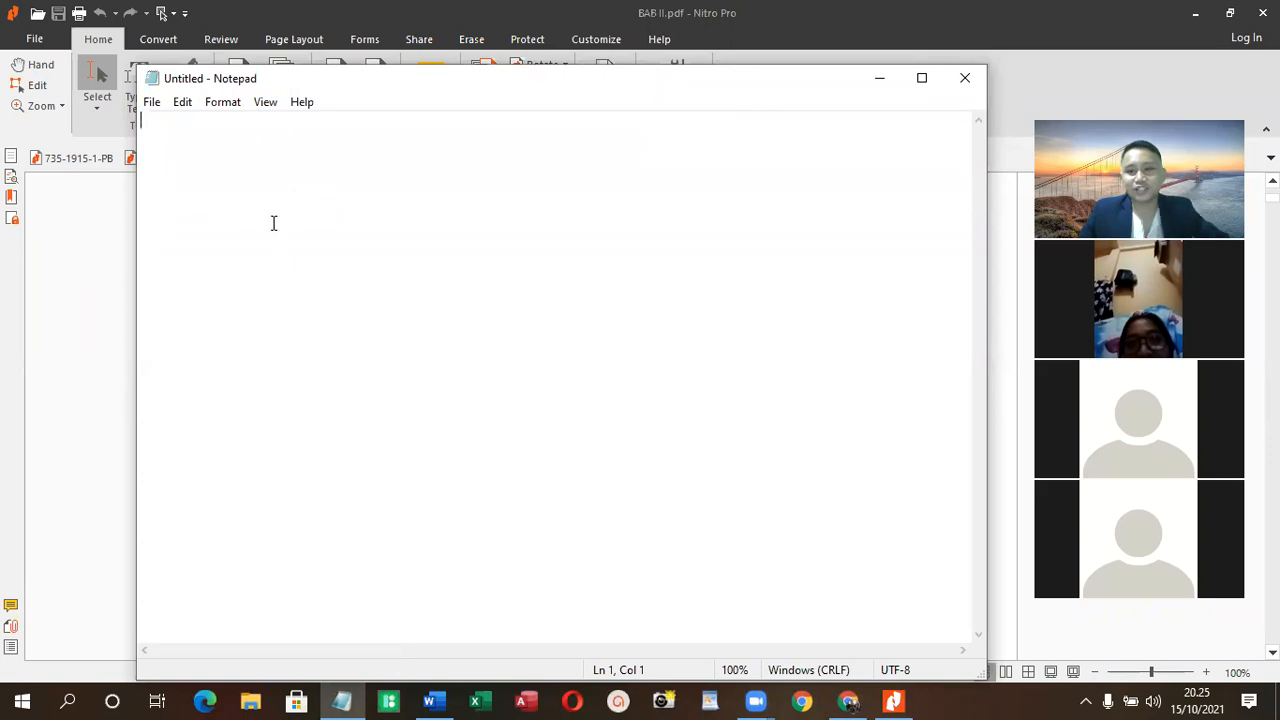
left_click(435, 700)
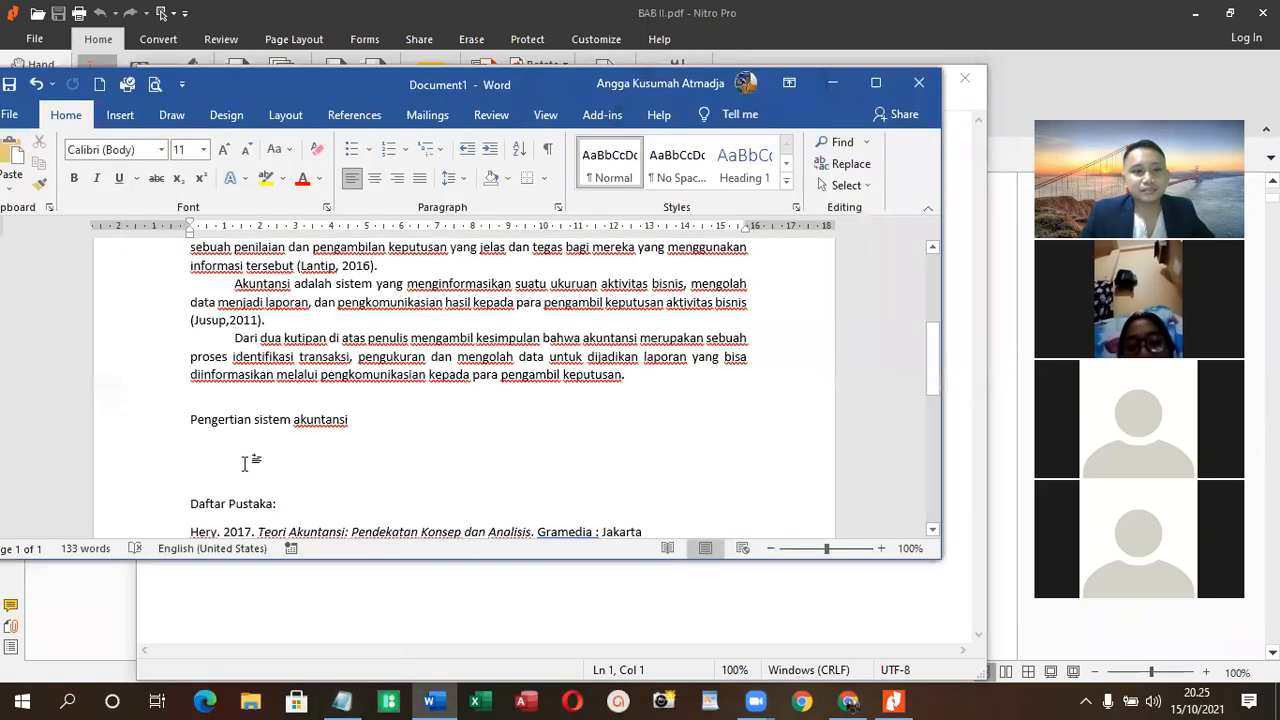
scroll(251, 457, "up", 5)
left_click(242, 332)
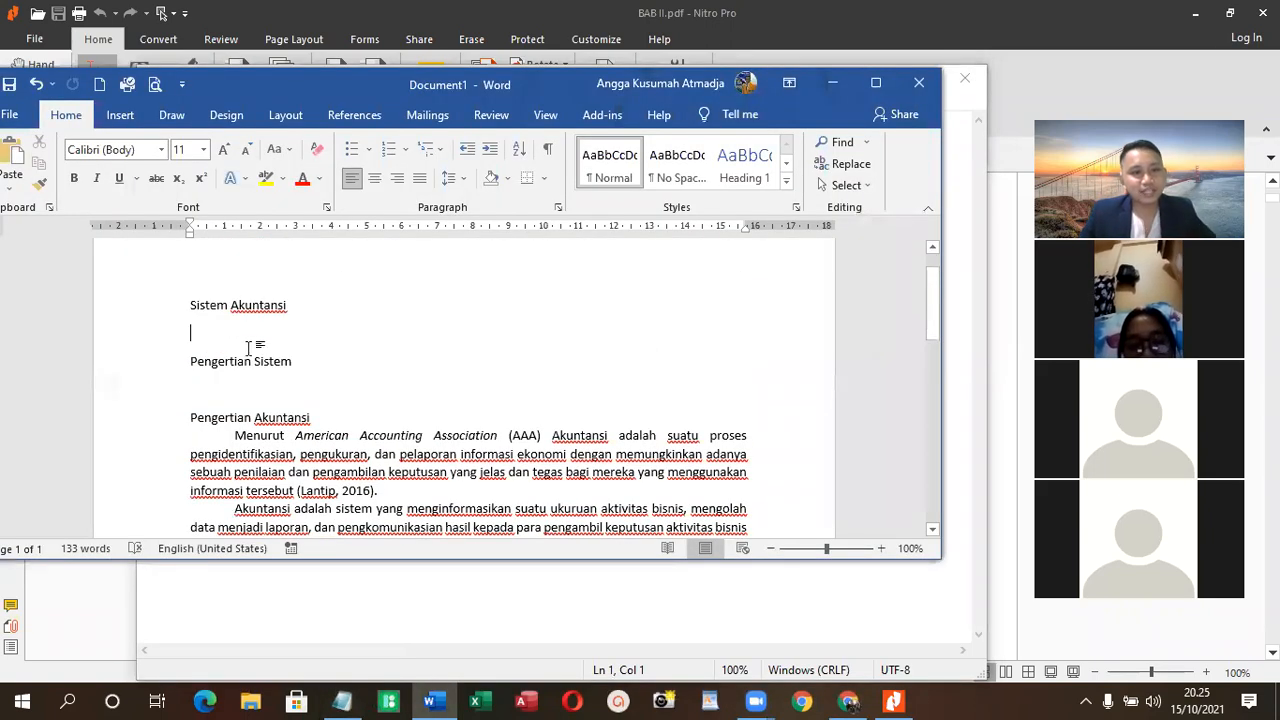
left_click(240, 388)
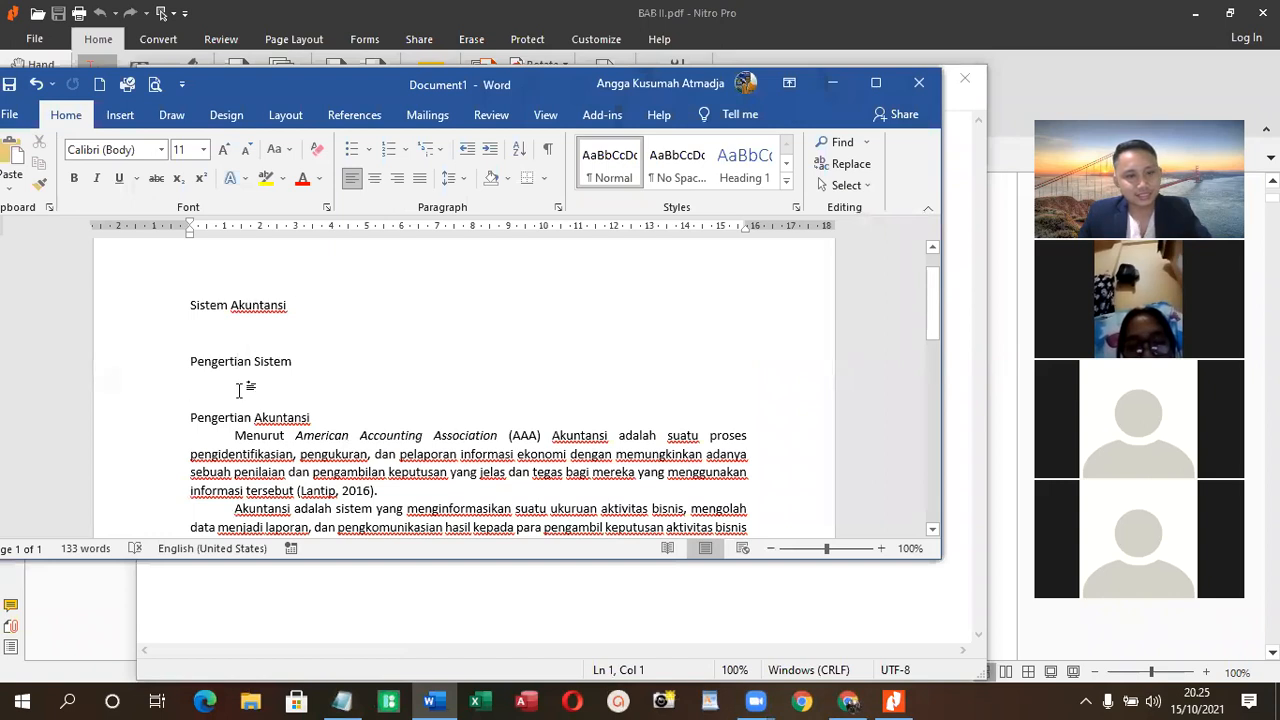
key("ctrl+v")
scroll(265, 388, "up", 1)
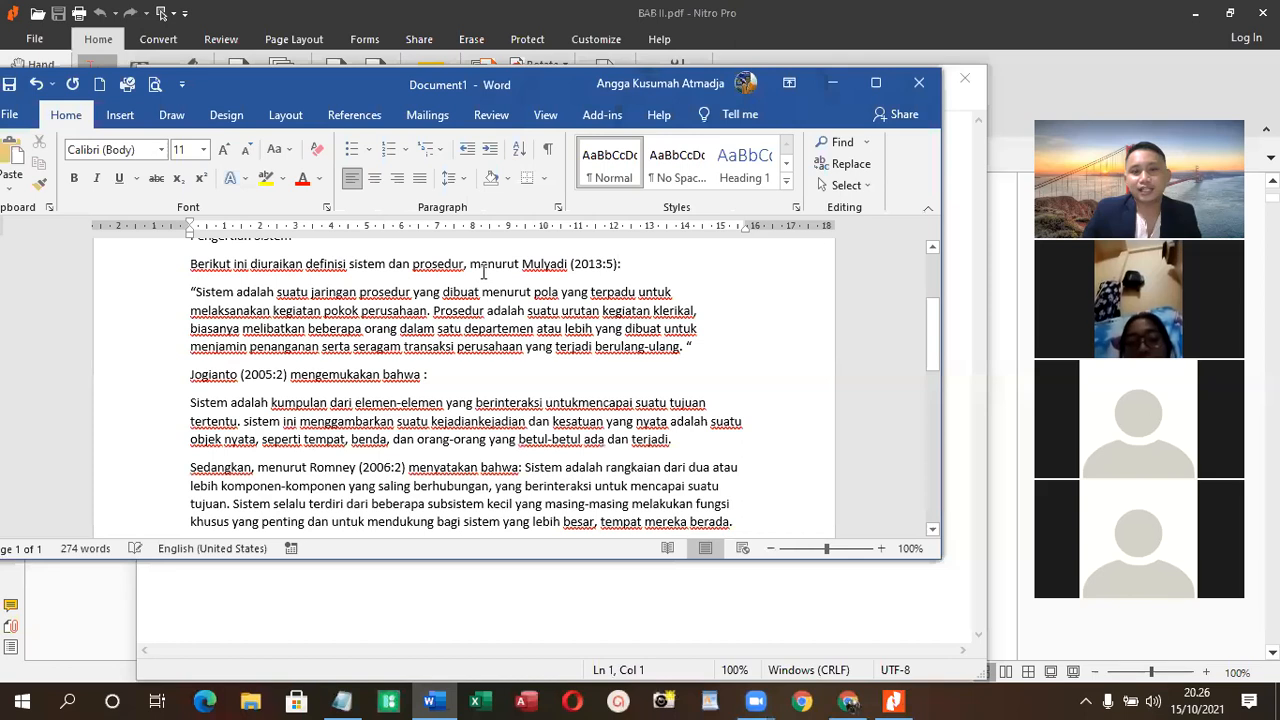
- Copy the author's name and the year 2013 from the first citation under "Pengertian Sistem"
left_click_drag(521, 264, 601, 263)
left_click(592, 288)
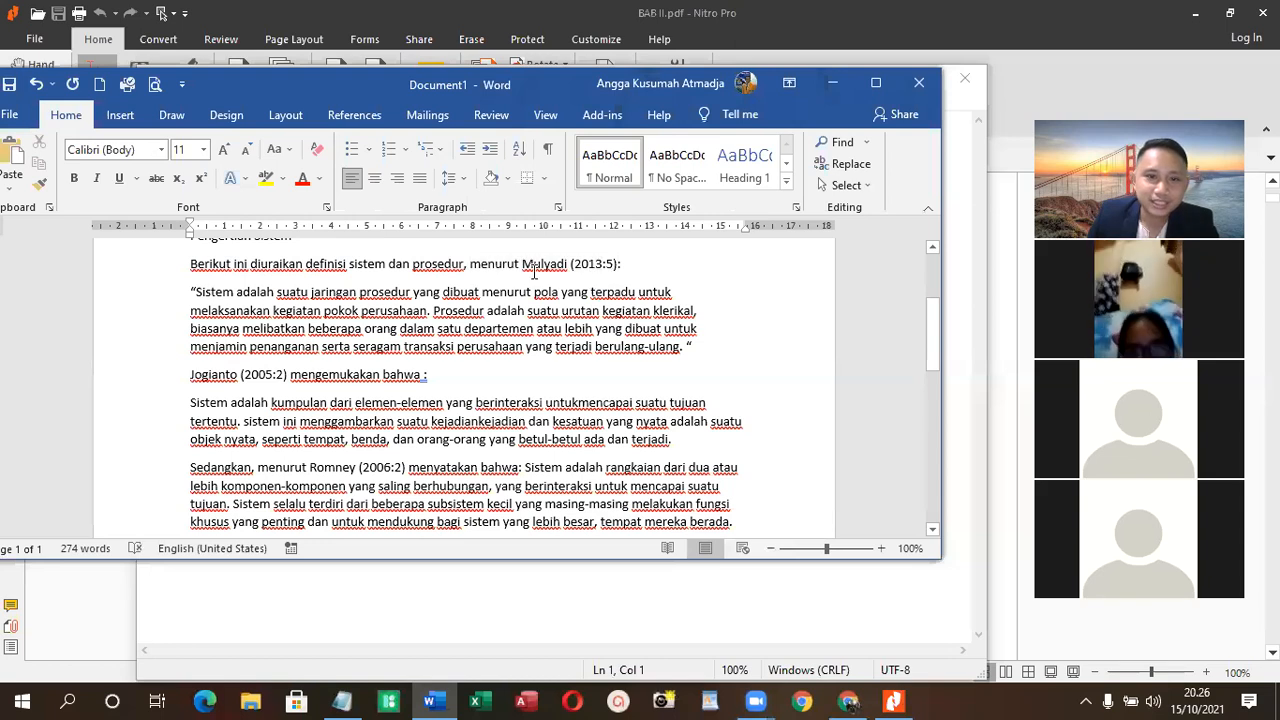
left_click_drag(522, 265, 596, 264)
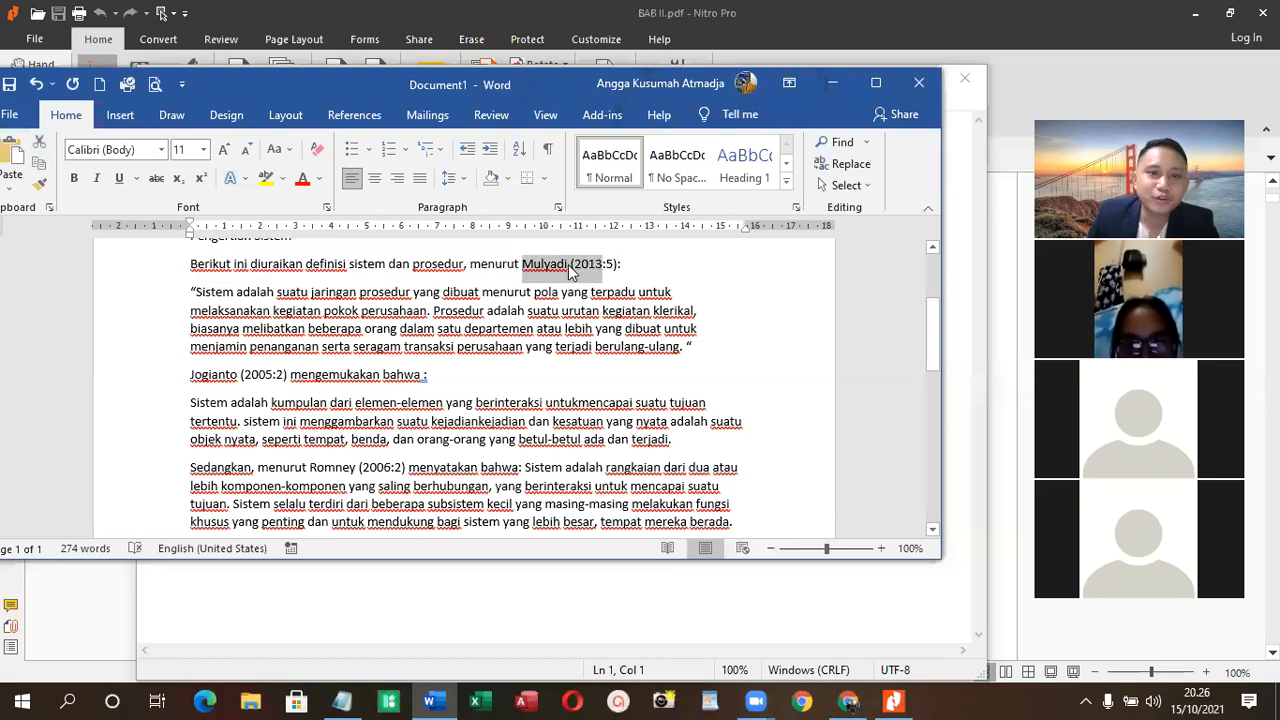
right_click(570, 266)
left_click(606, 301)
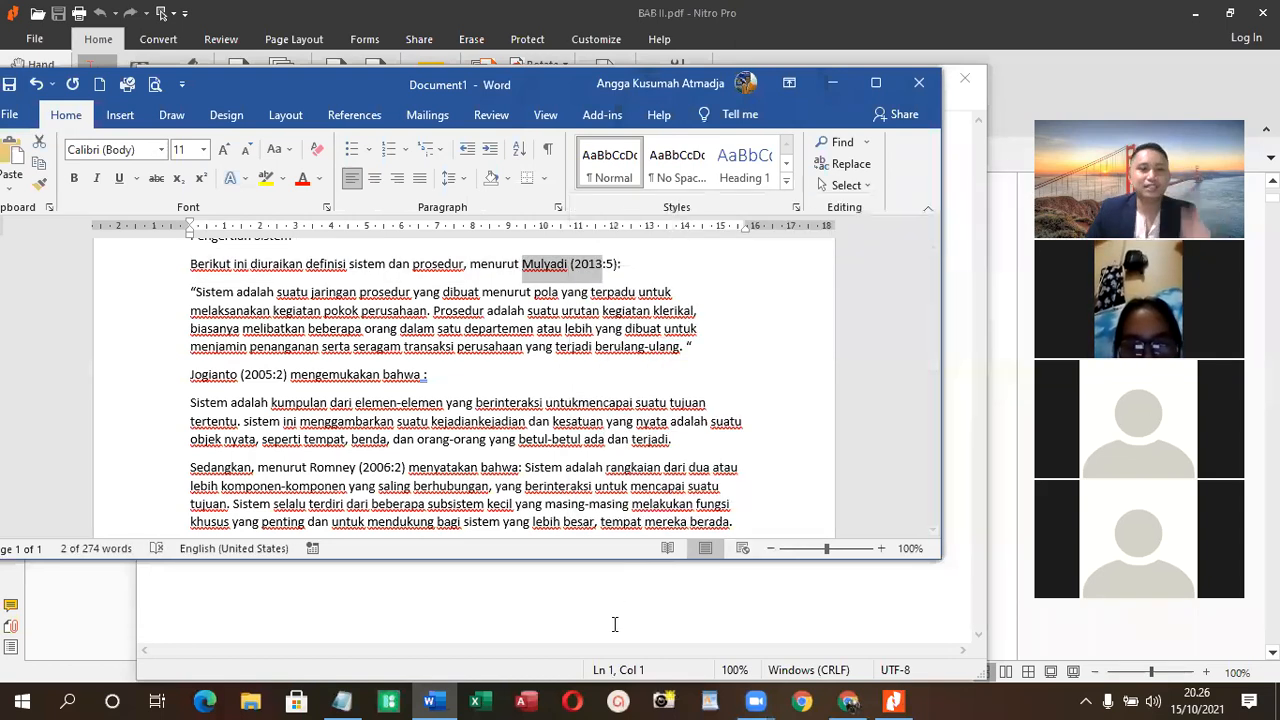
- Switch to Chrome and search Google for "daftar pustaka" followed by the copied author's name and "(2013"
left_click(845, 700)
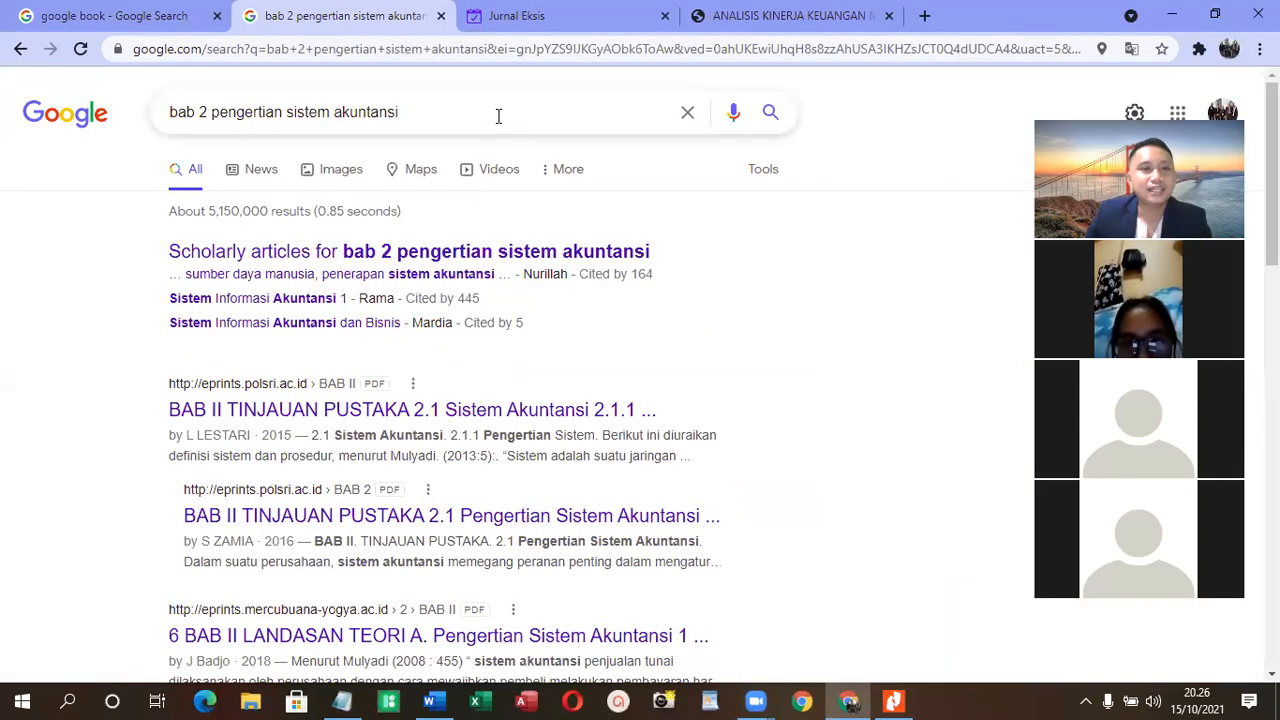
key("ctrl+a")
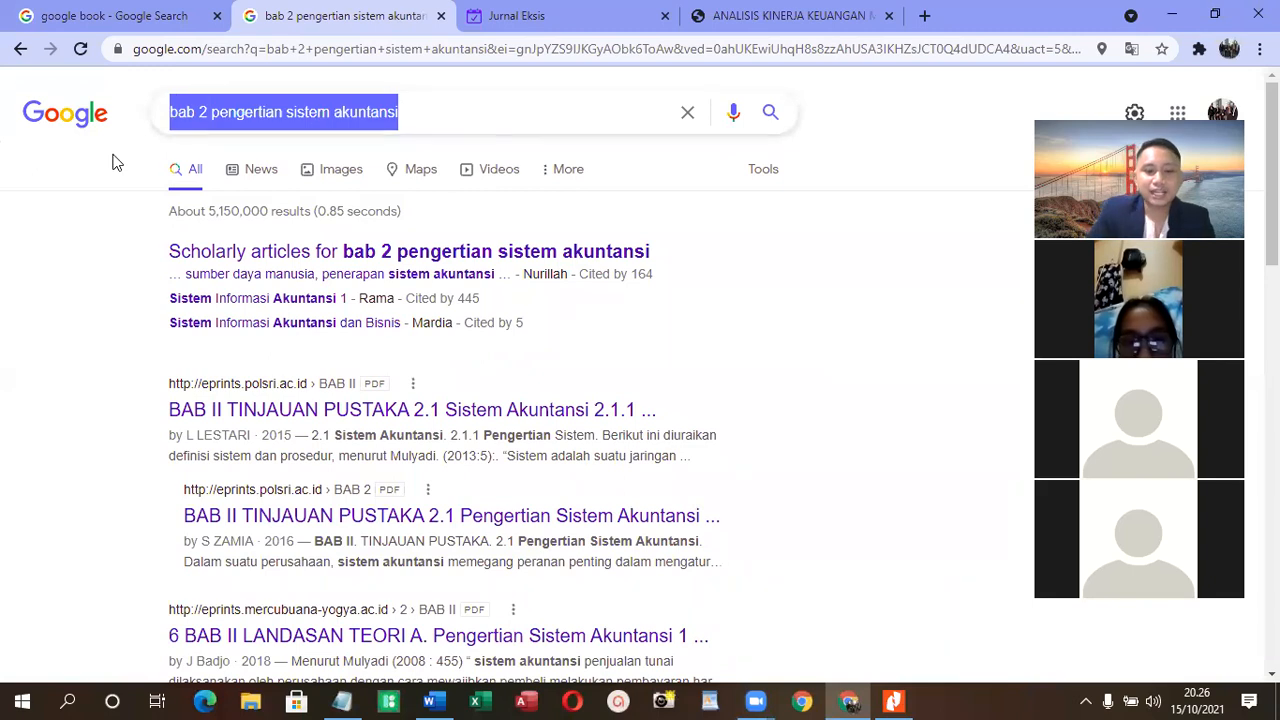
type("daftar pustaka Mulyadi (2013")
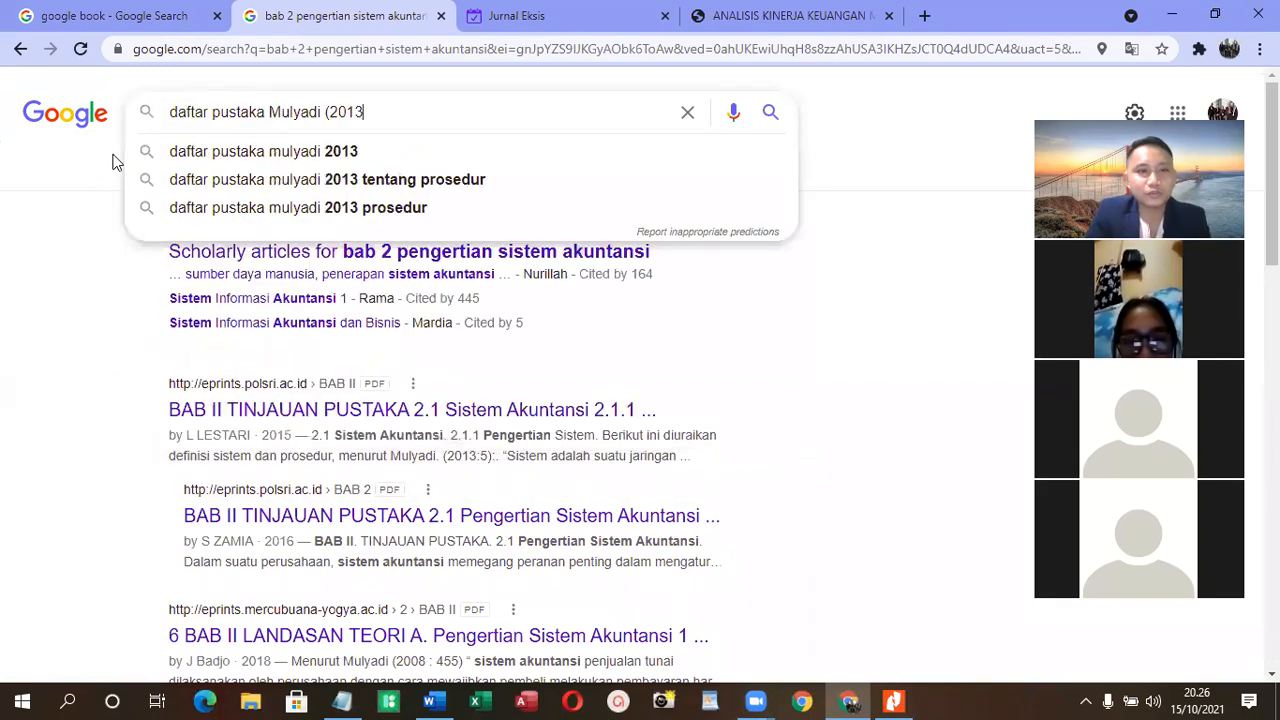
key("Return")
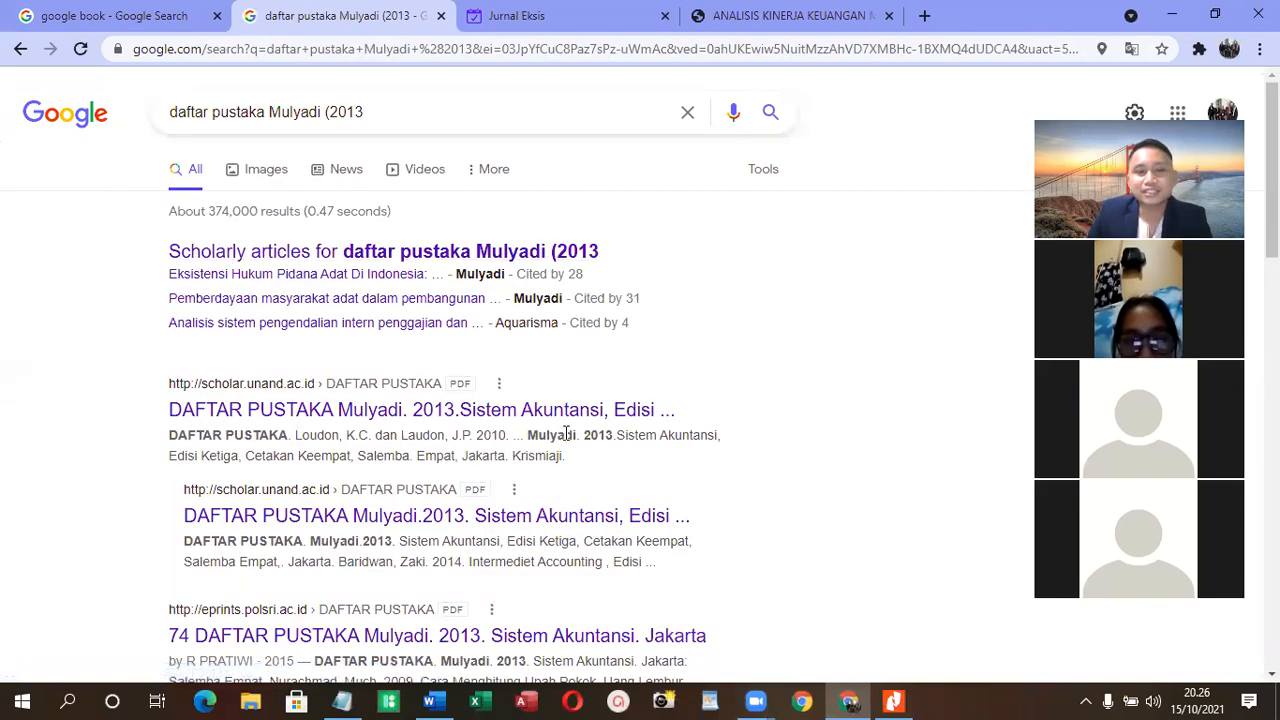
scroll(545, 437, "down", 2)
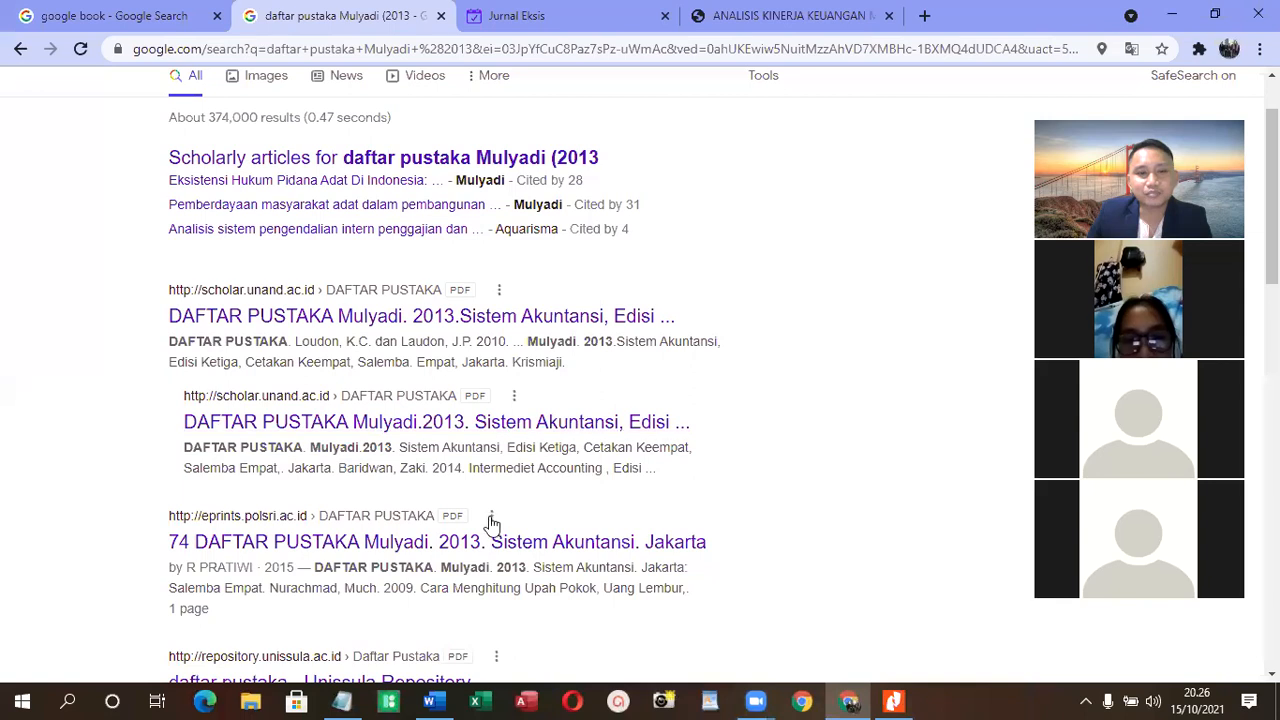
- Copy the 2013 "Sistem Akuntansi, Edisi Ketiga, Cetakan Keempat" reference, through "Jakarta.", from the first scholar.unand.ac.id result
scroll(520, 575, "down", 2)
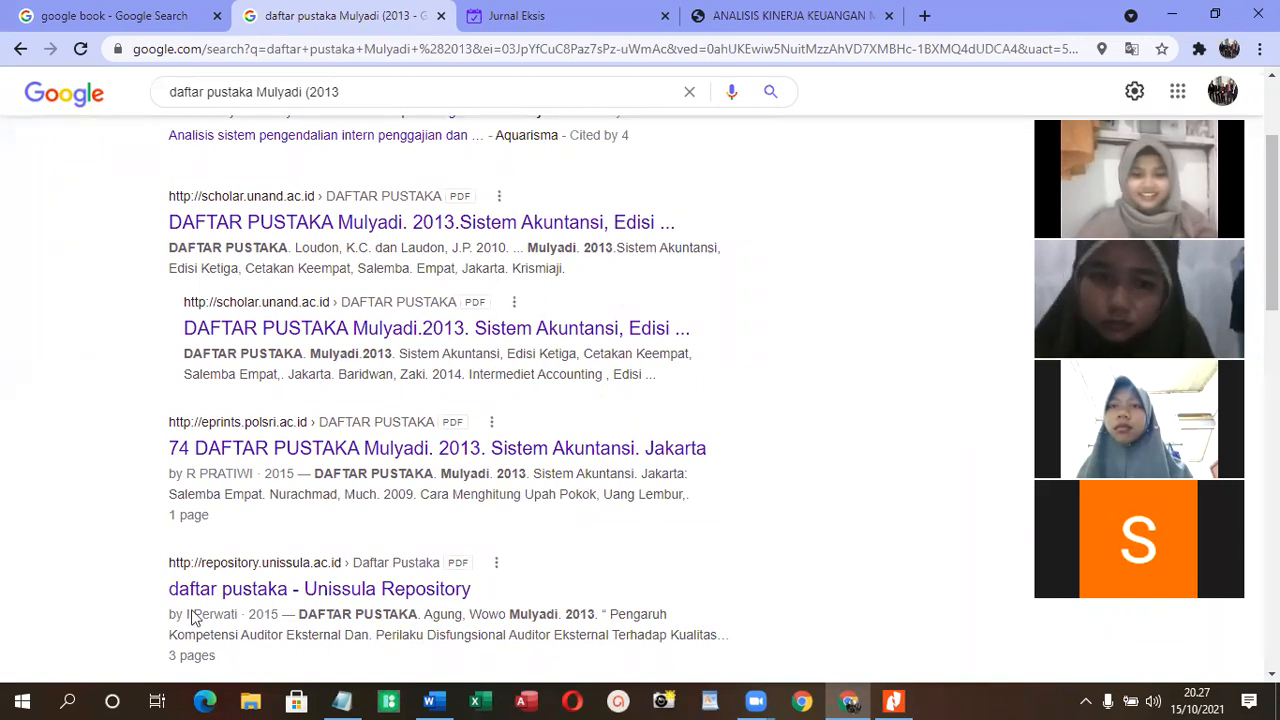
left_click(112, 16)
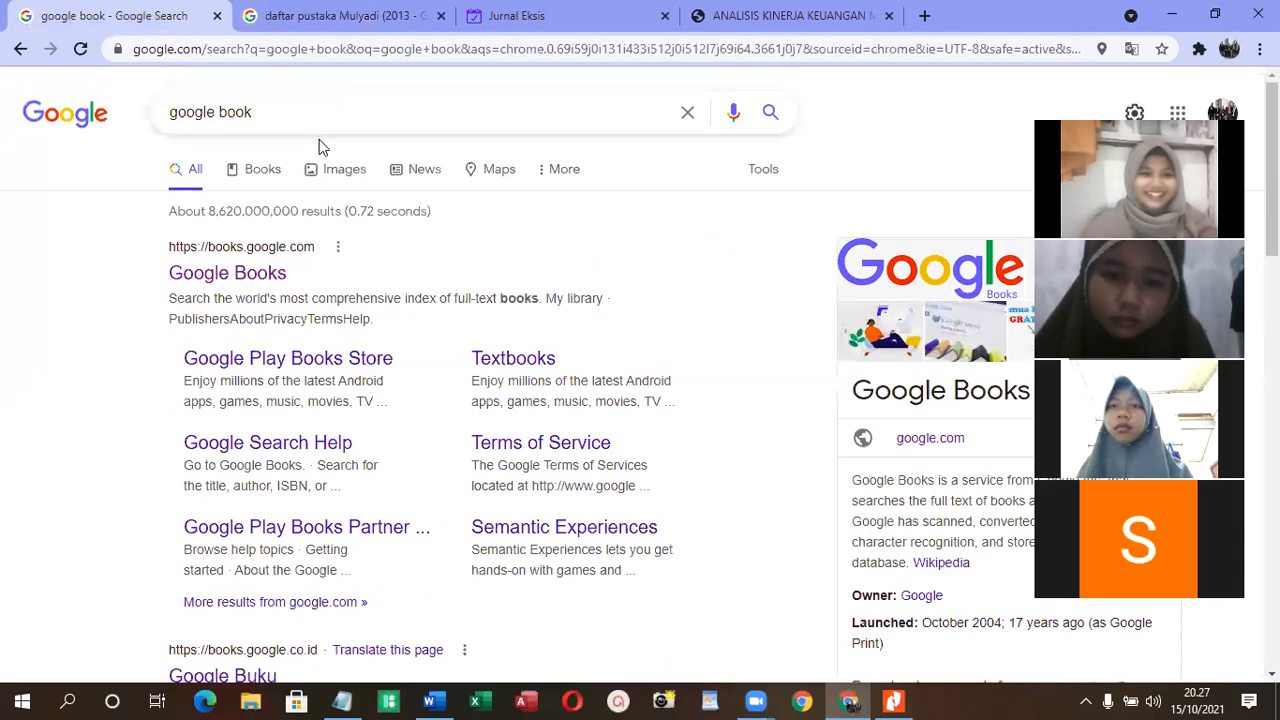
left_click(361, 18)
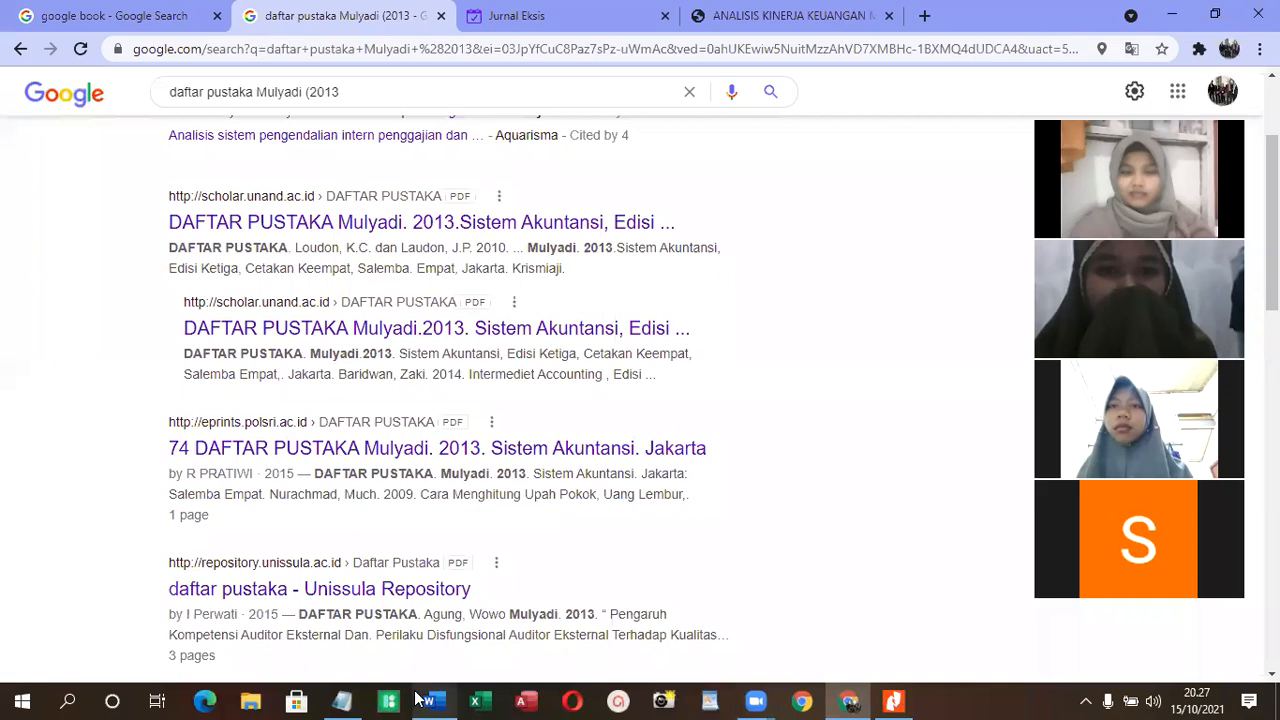
double_click(527, 247)
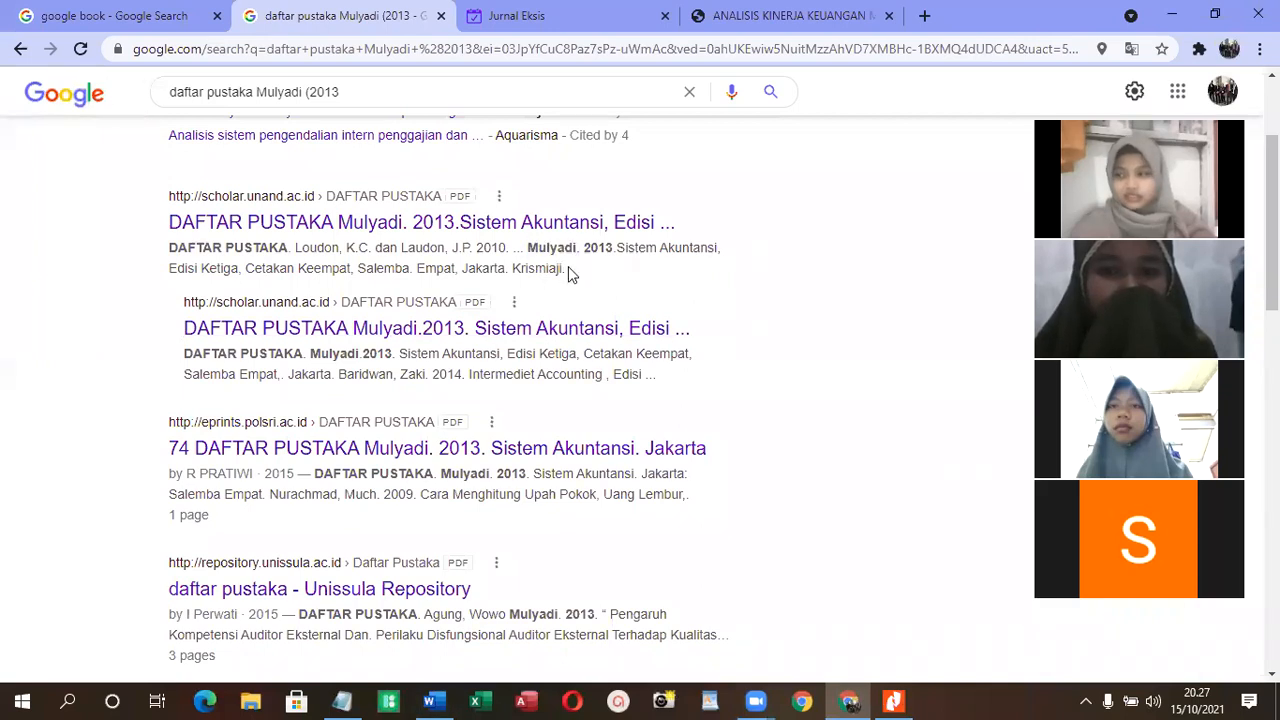
left_click_drag(527, 247, 487, 280)
right_click(487, 280)
left_click(520, 287)
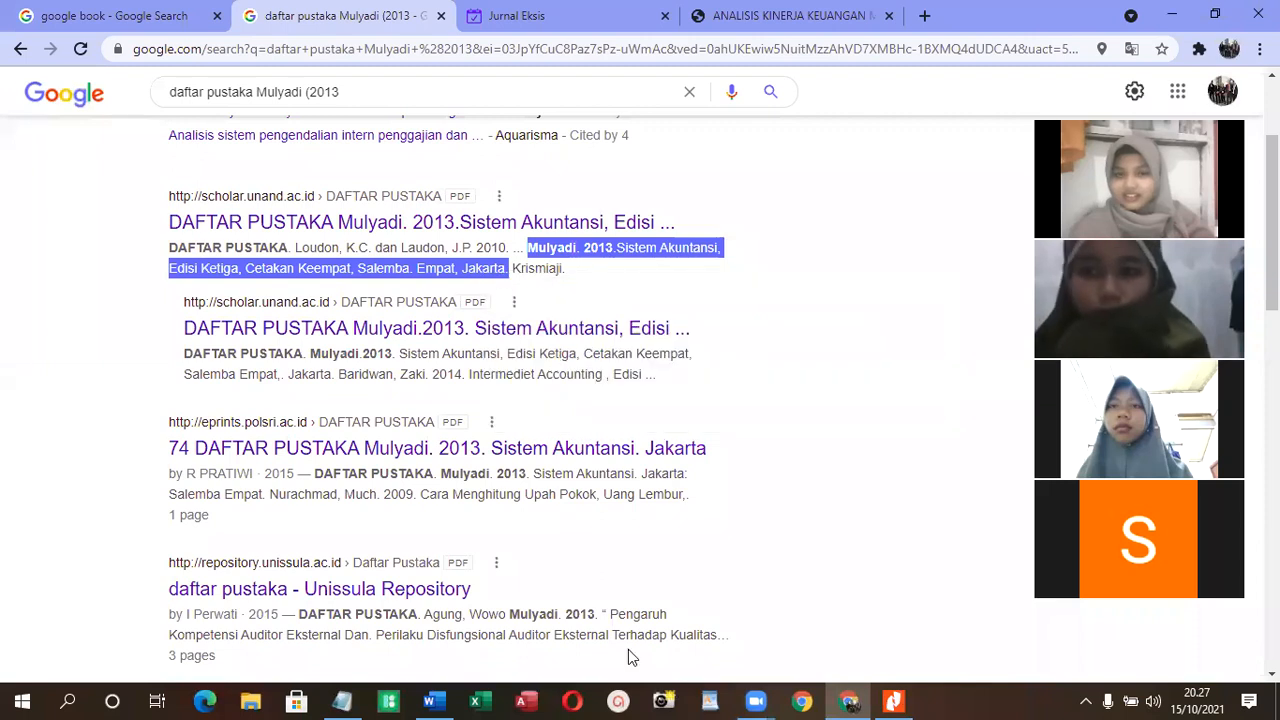
- Switch to Word and paste the copied 2013 reference on a new line ending the Daftar Pustaka, followed by a page break
left_click(427, 701)
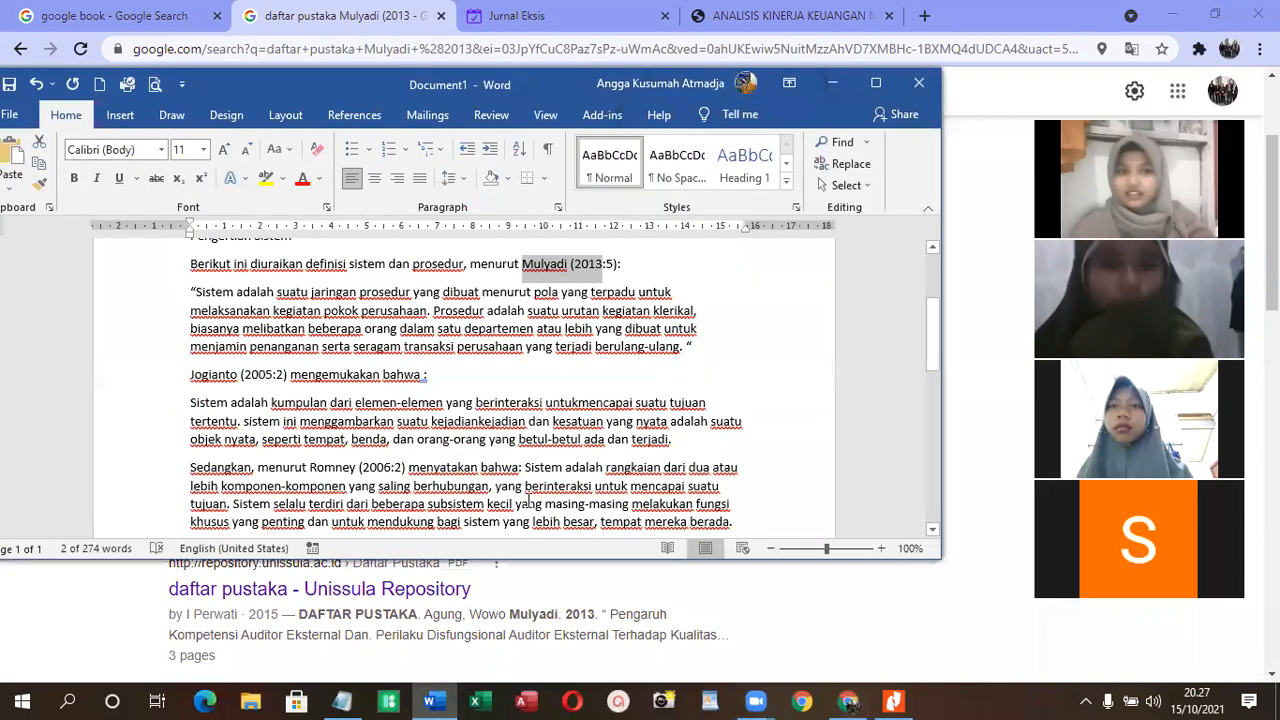
key("ctrl+End")
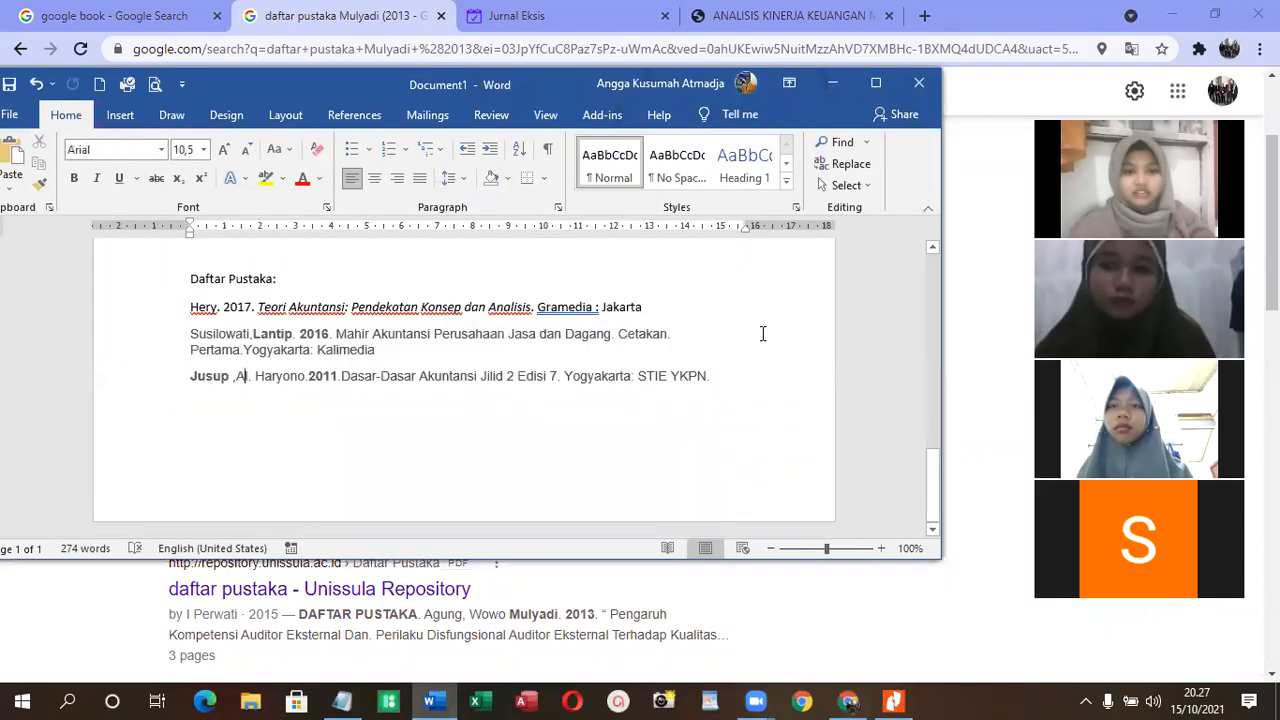
key("Return")
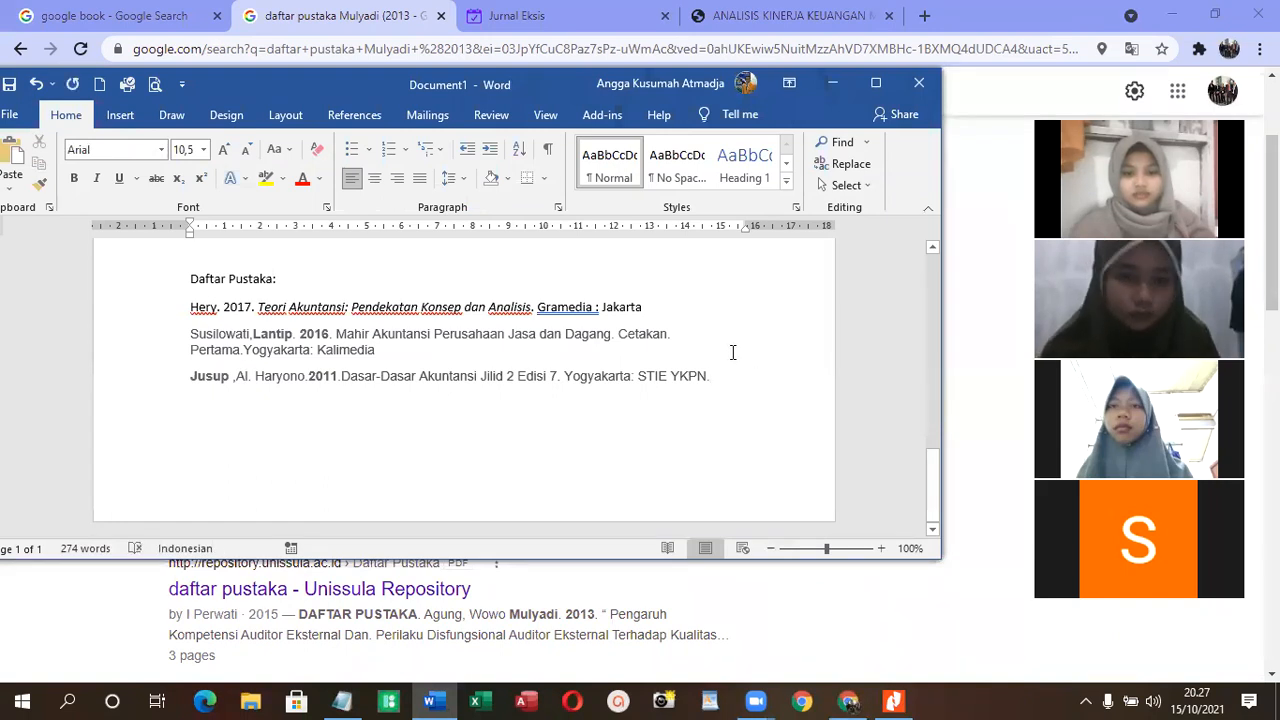
key("ctrl+v")
key("ctrl+Return")
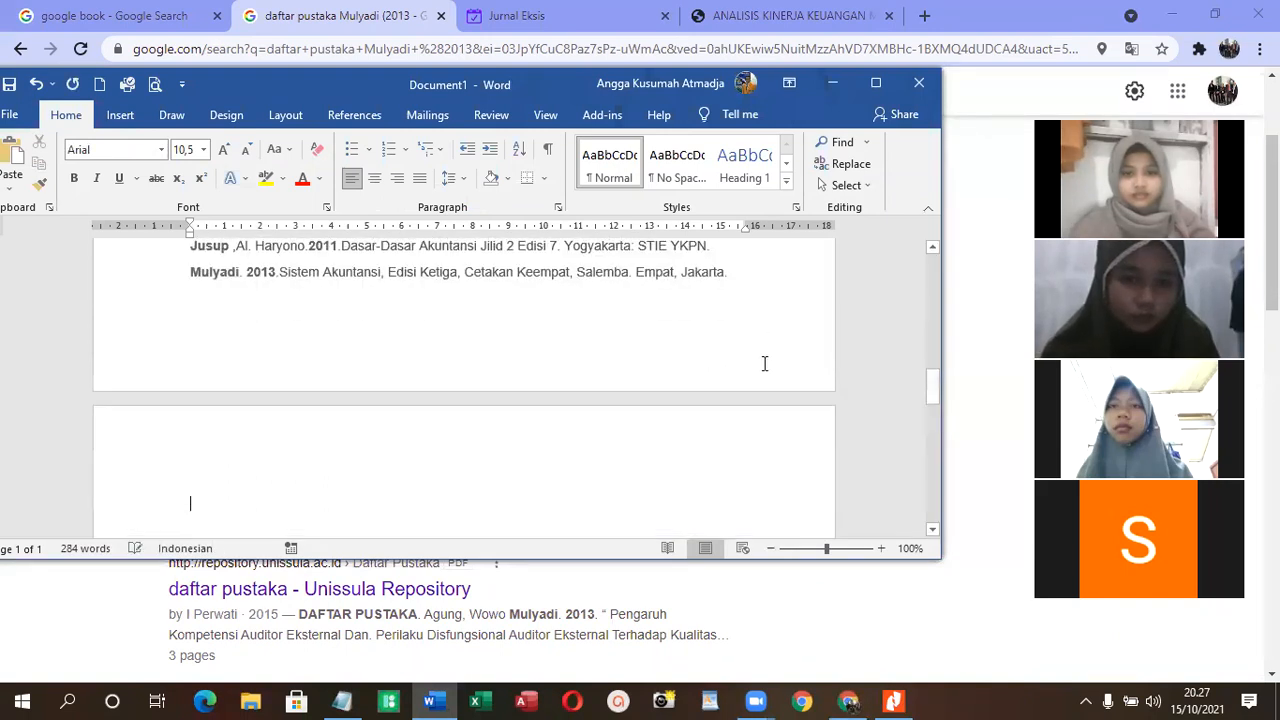
- Copy the author's name and the year 2005 from the second citation under "Pengertian Sistem"
scroll(484, 410, "up", 10)
scroll(484, 410, "up", 1)
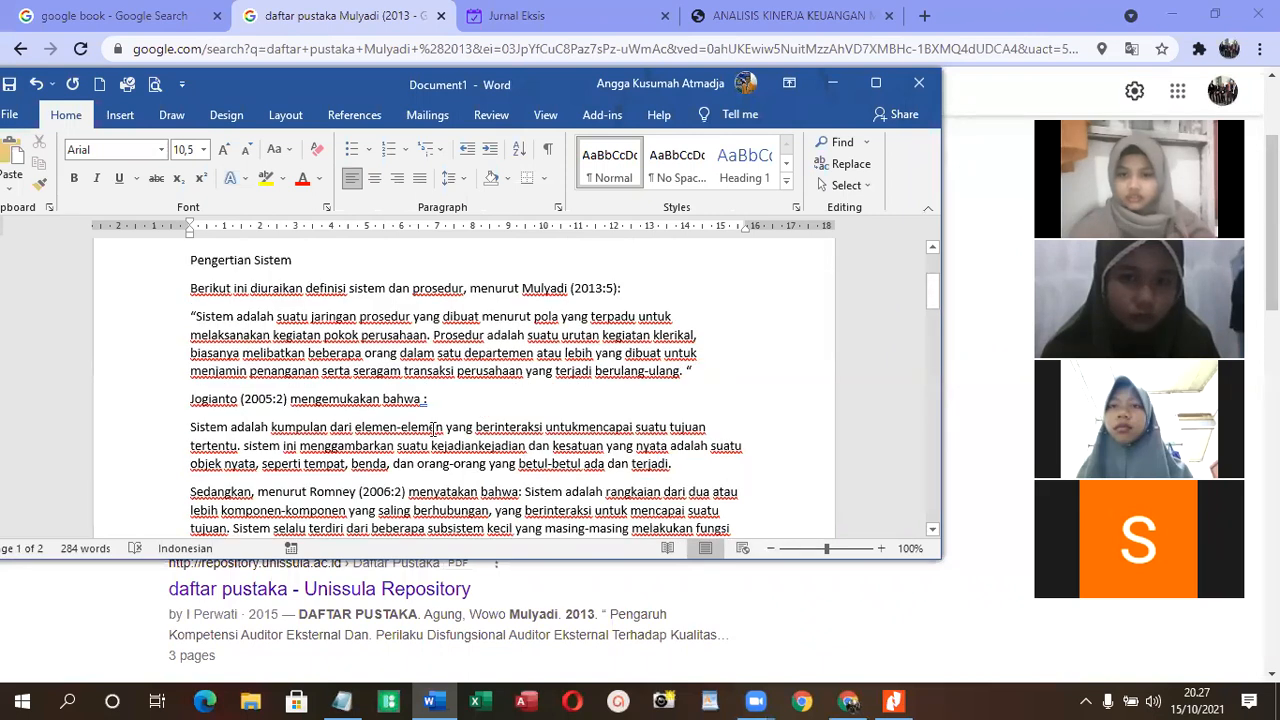
left_click_drag(189, 405, 266, 402)
right_click(262, 412)
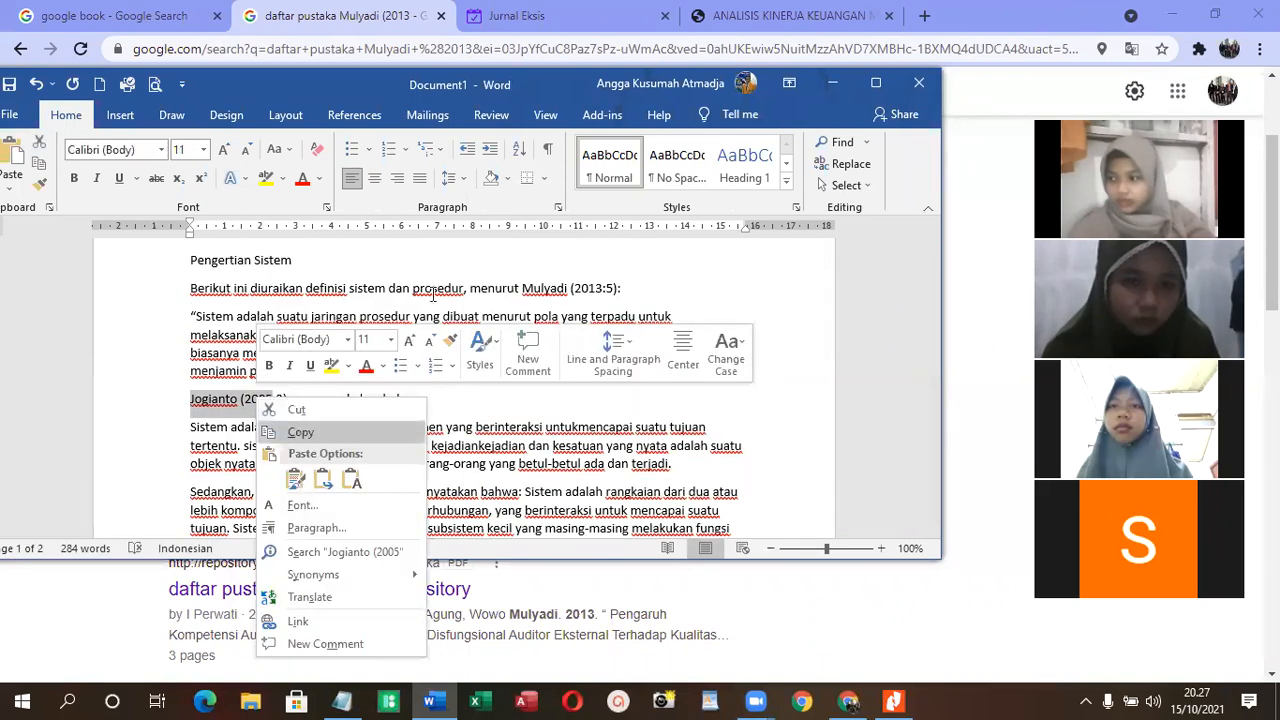
left_click(300, 432)
- Switch to Chrome and search Google for "daftar pustaka" followed by the copied author's name and "(2005"
left_click(923, 623)
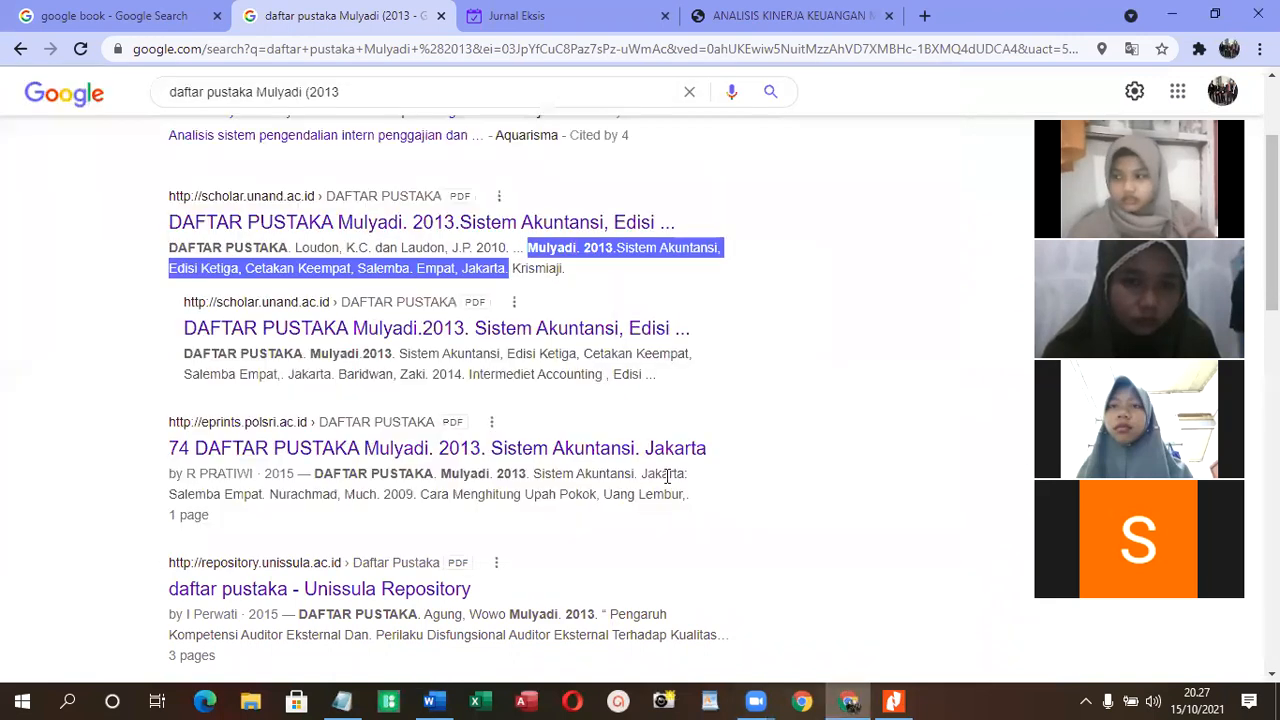
scroll(400, 240, "up", 2)
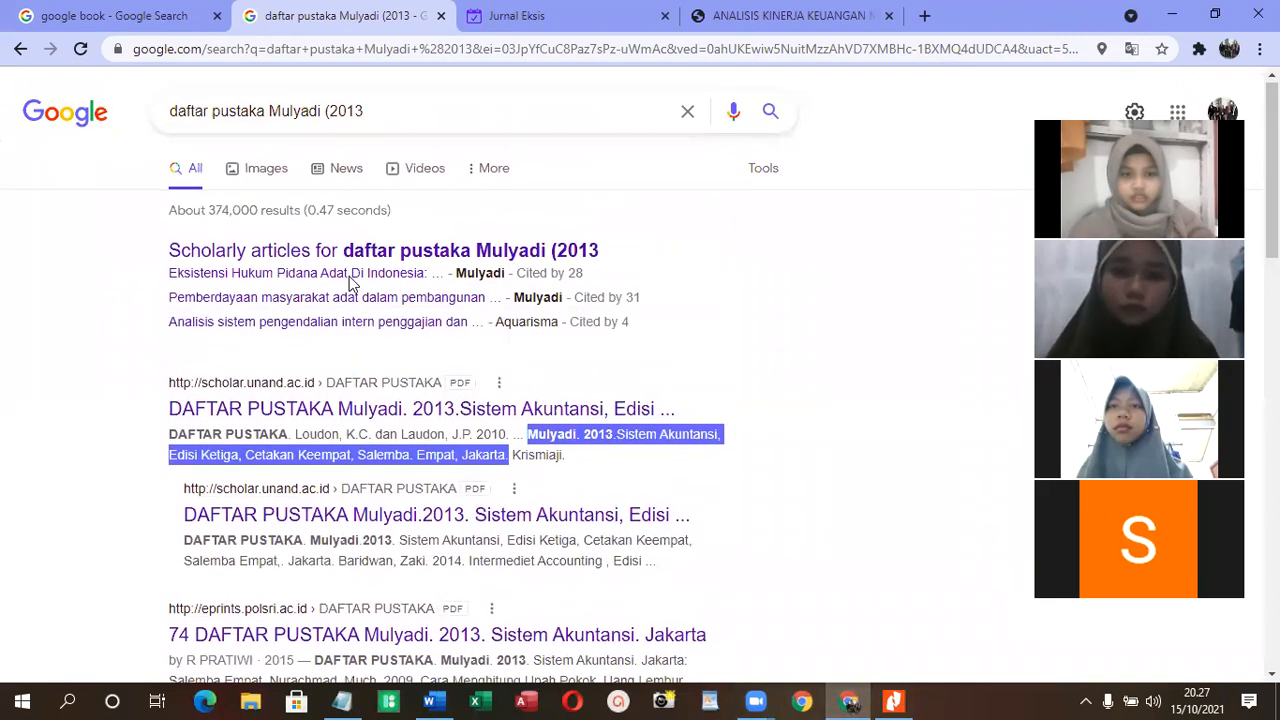
left_click_drag(400, 109, 271, 110)
key("ctrl+v")
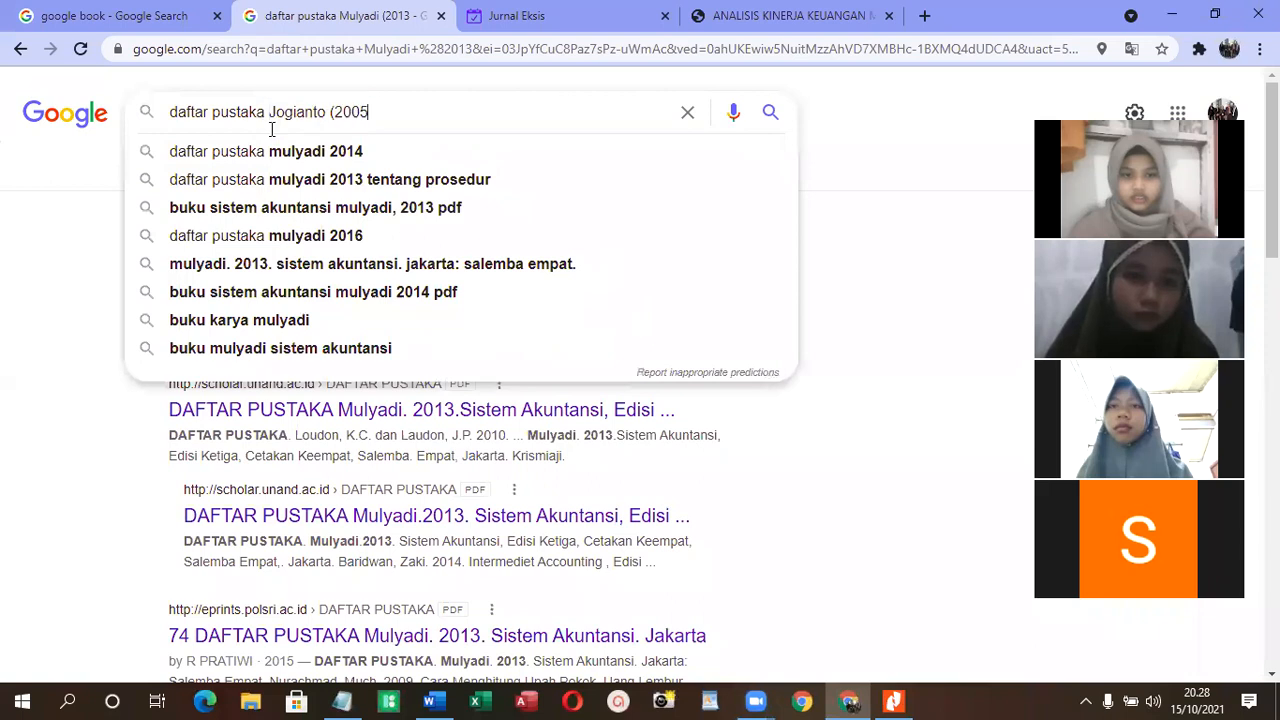
key("Return")
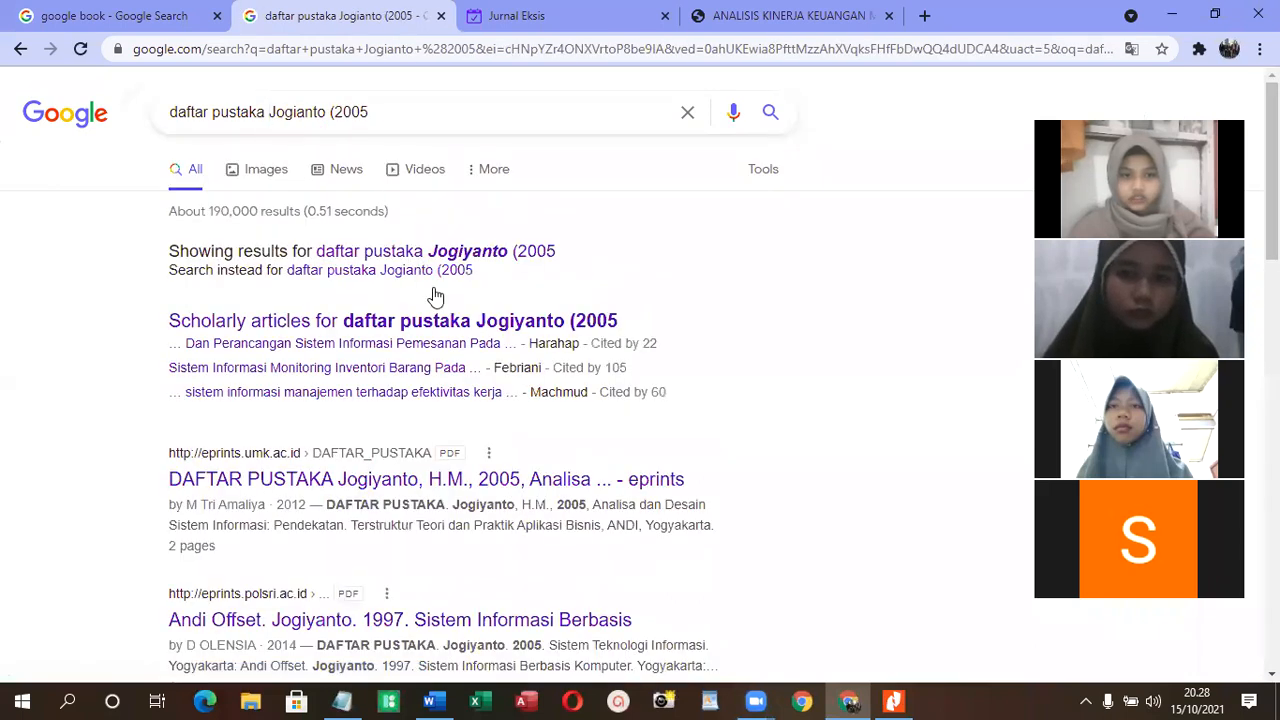
- Copy the 2005 "Analisis & Desain Sistem Informasi" reference, through "Penerbit Andi, Yogyakarta.", from the eprints.akakom.ac.id result
scroll(466, 320, "down", 1)
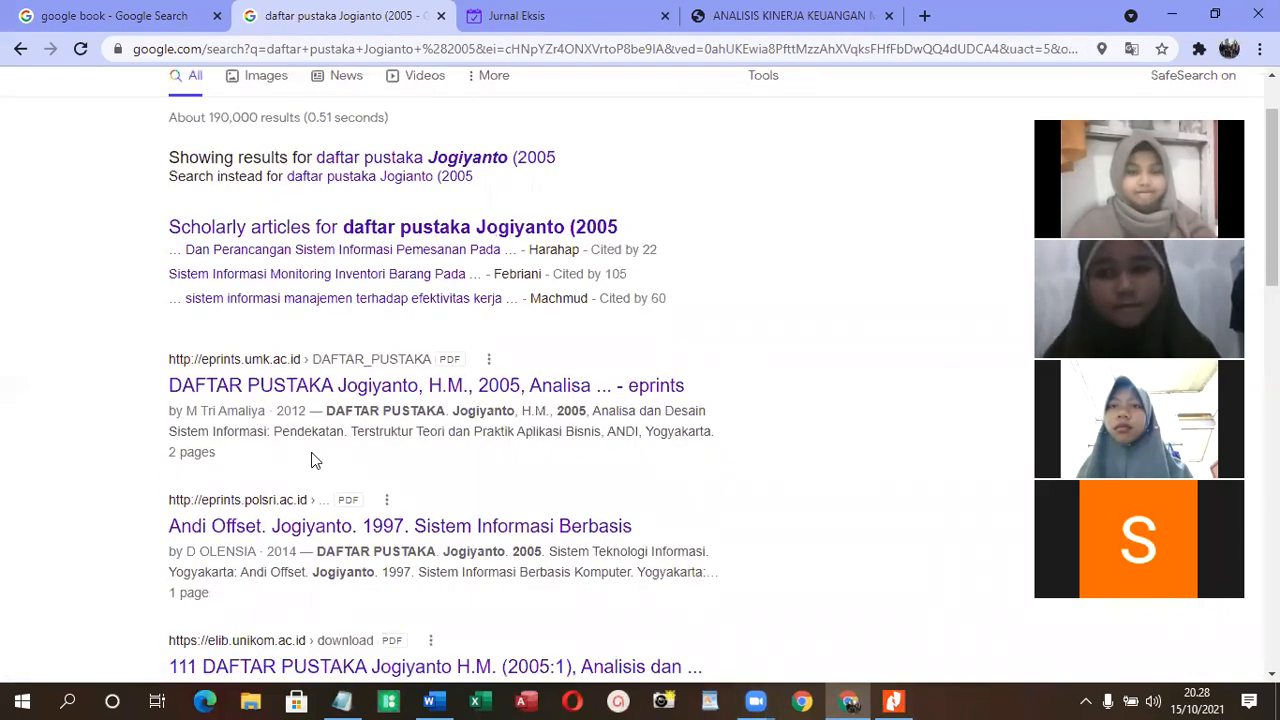
scroll(315, 460, "down", 2)
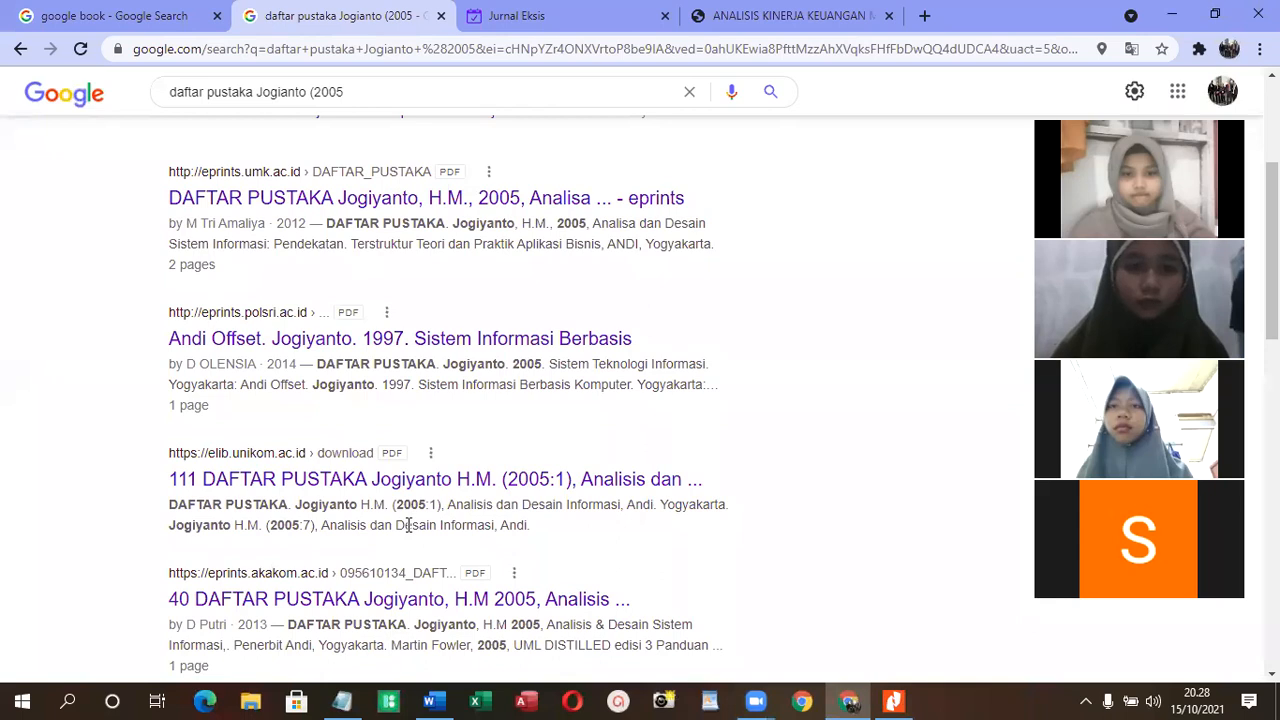
scroll(408, 526, "down", 1)
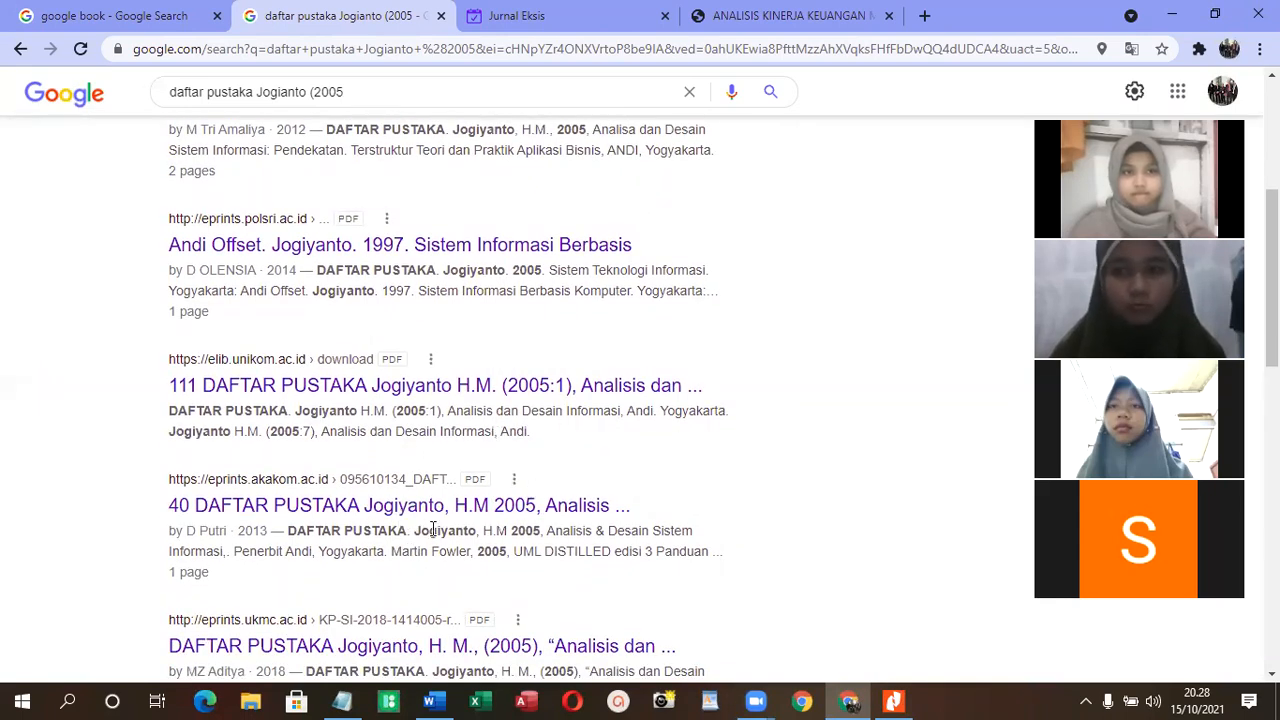
left_click_drag(416, 532, 388, 553)
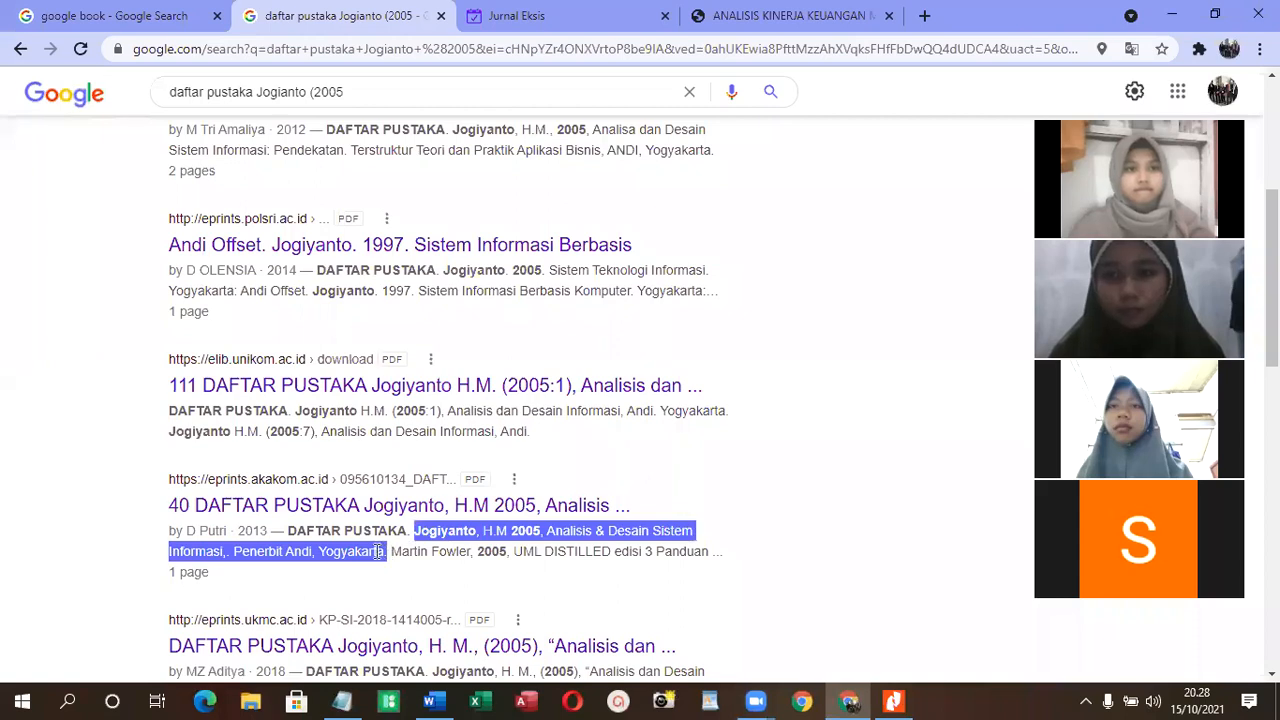
right_click(375, 551)
left_click(459, 405)
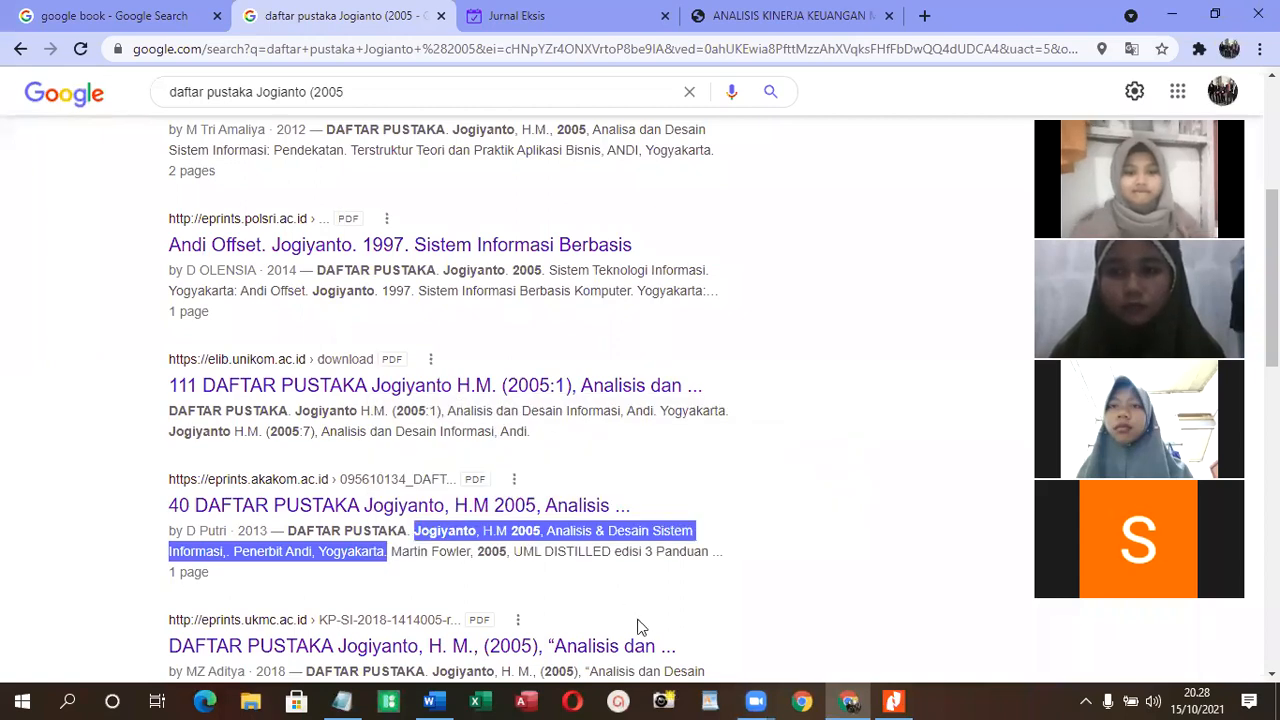
- Switch to Word and paste the copied 2005 reference at the start of the page after the existing Daftar Pustaka entries
left_click(427, 700)
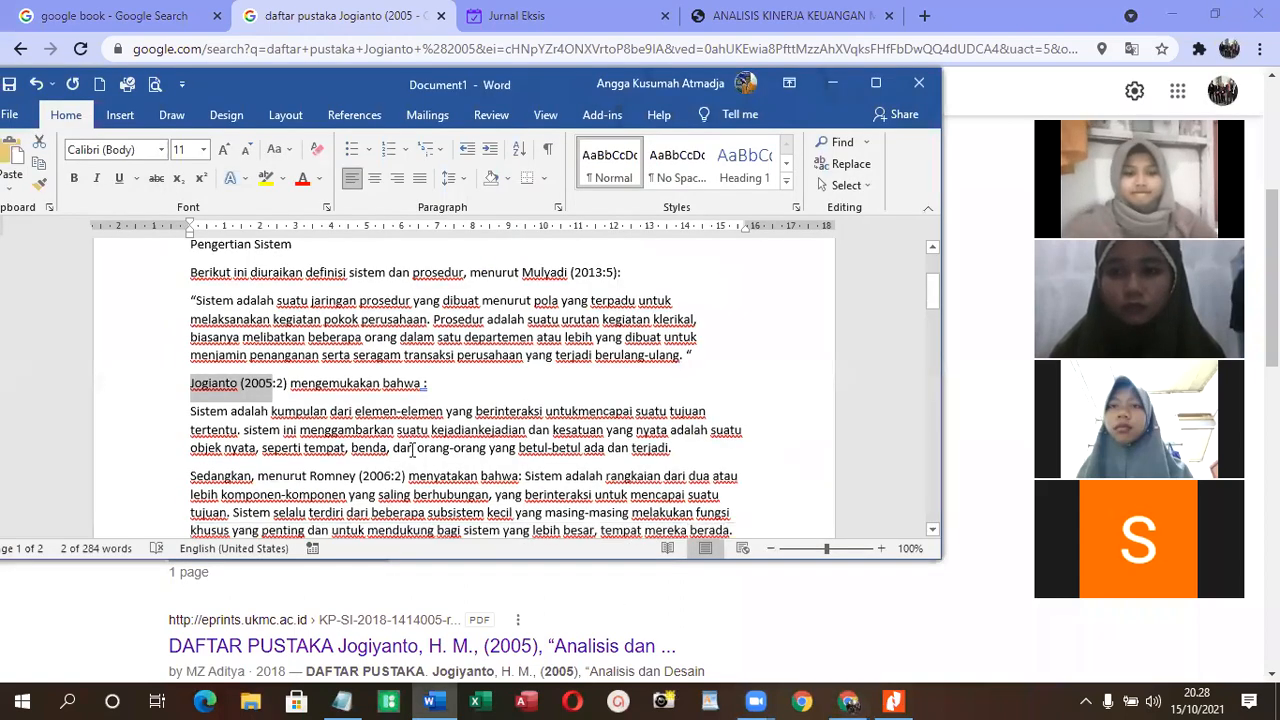
scroll(423, 445, "down", 10)
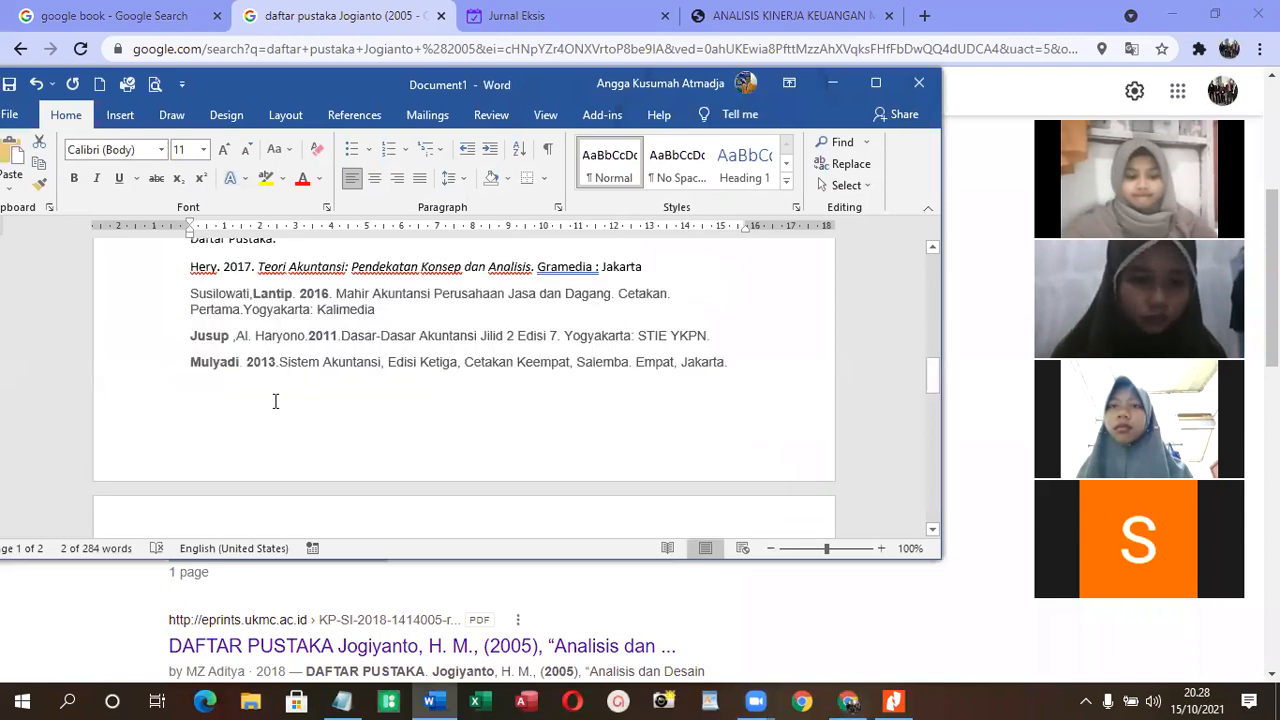
left_click(745, 362)
scroll(735, 358, "down", 2)
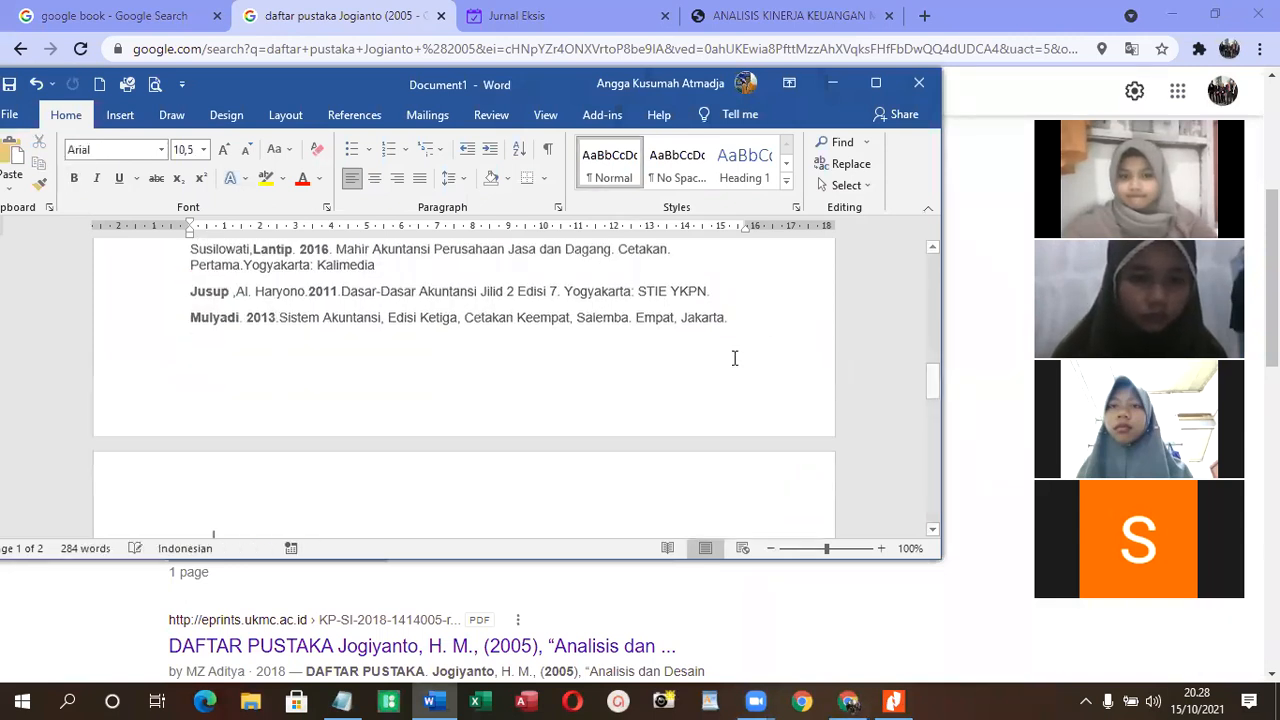
key("ctrl+v")
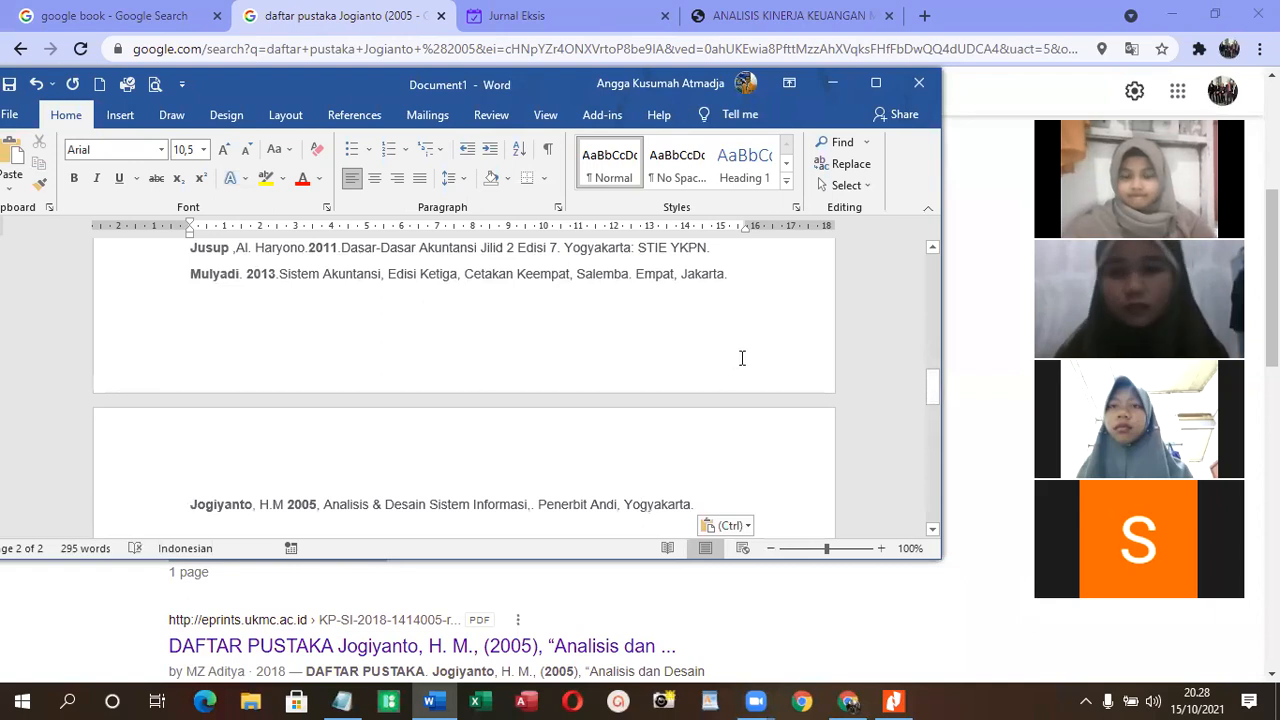
- Copy the author's name and the year 2006 from the third citation under "Pengertian Sistem"
scroll(734, 367, "up", 14)
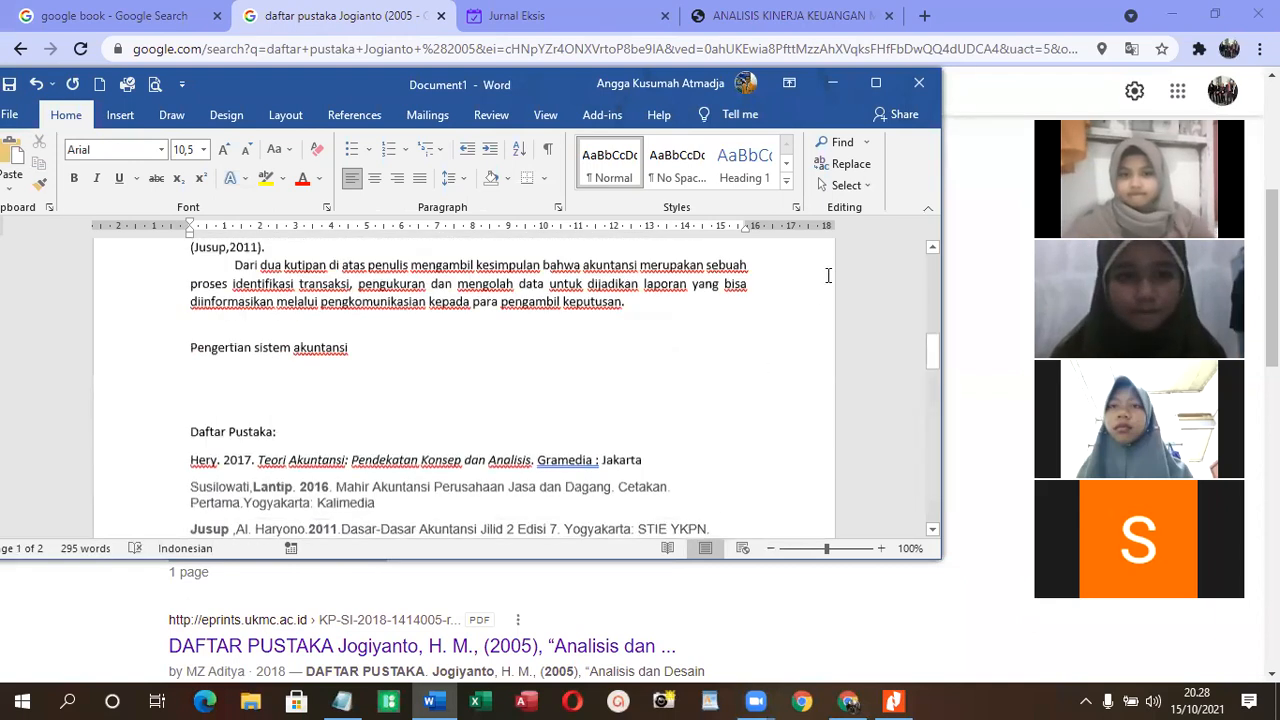
scroll(770, 337, "up", 3)
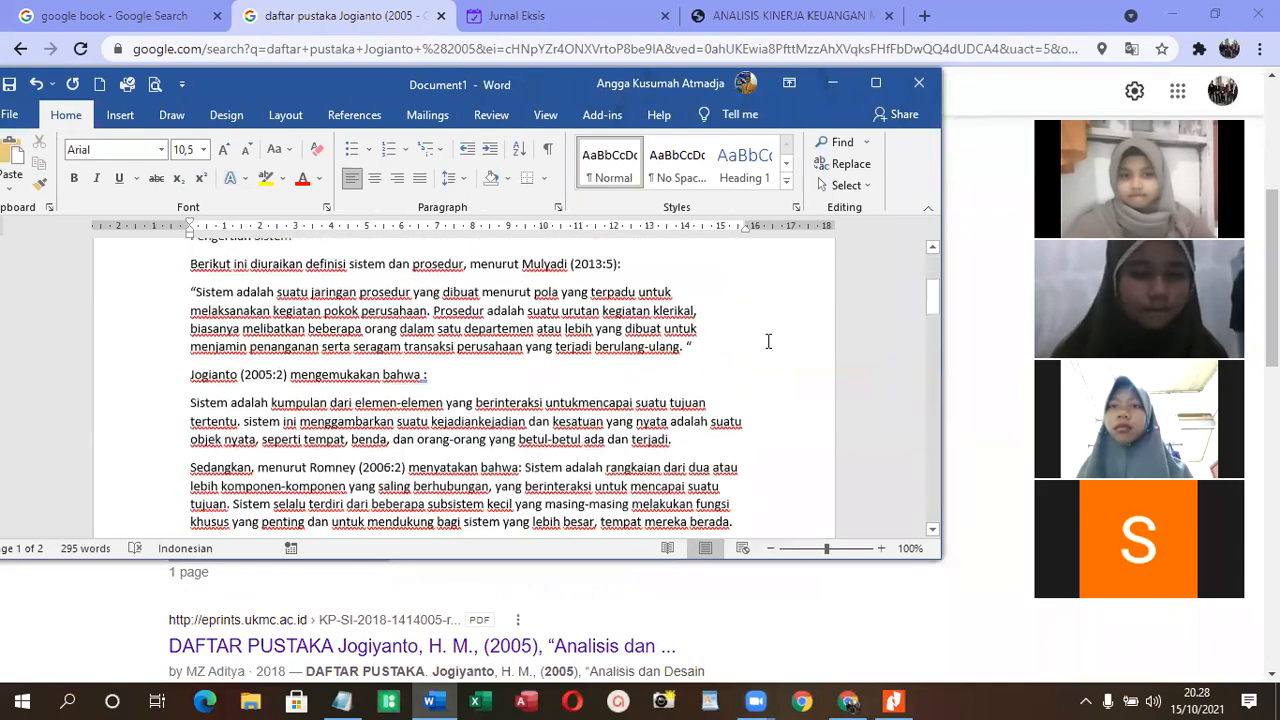
left_click_drag(311, 406, 380, 413)
right_click(384, 424)
left_click(420, 445)
- Switch to Chrome and search Google for "daftar pustaka" followed by the copied author's name and "(2006:"
left_click(514, 590)
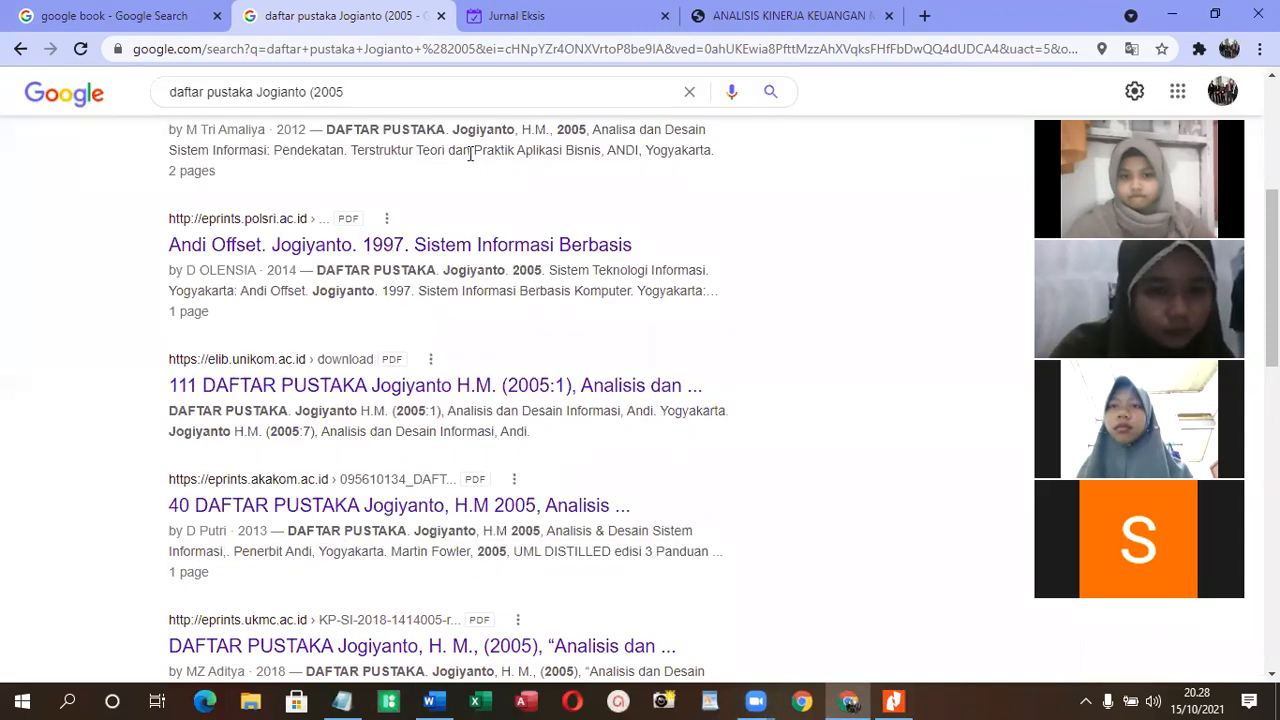
left_click_drag(344, 91, 262, 96)
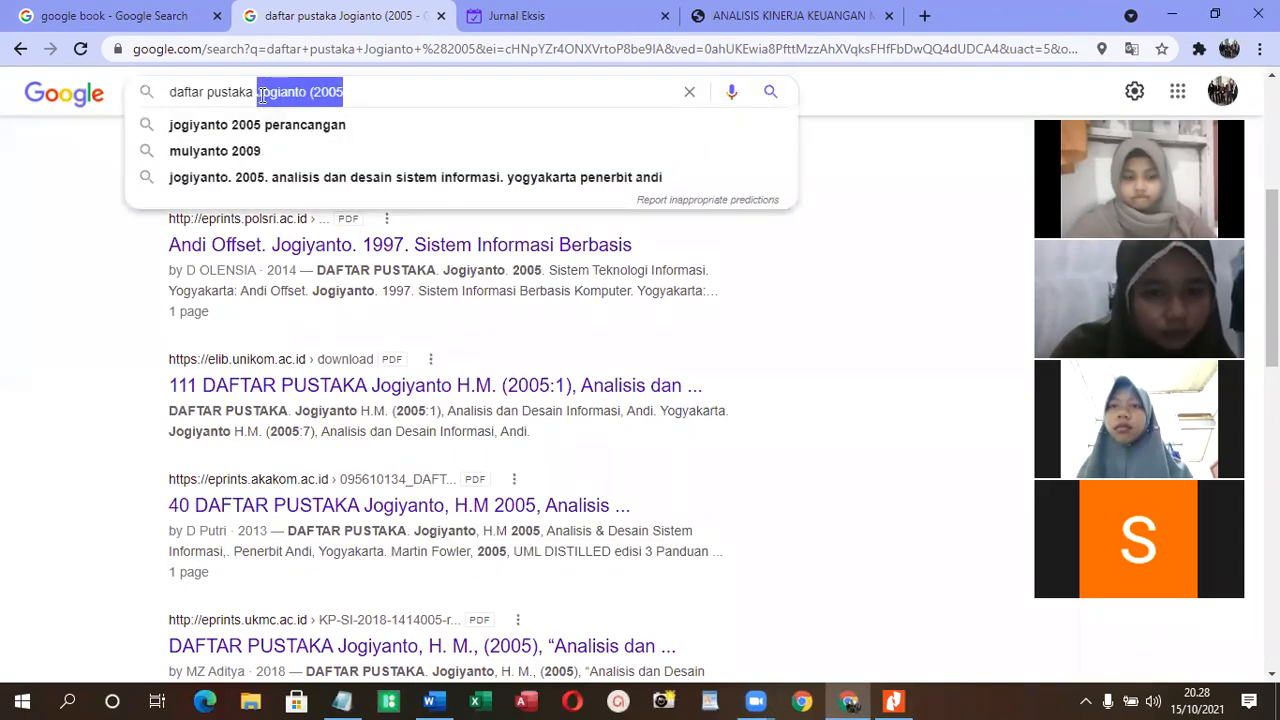
key("ctrl+v")
key("BackSpace")
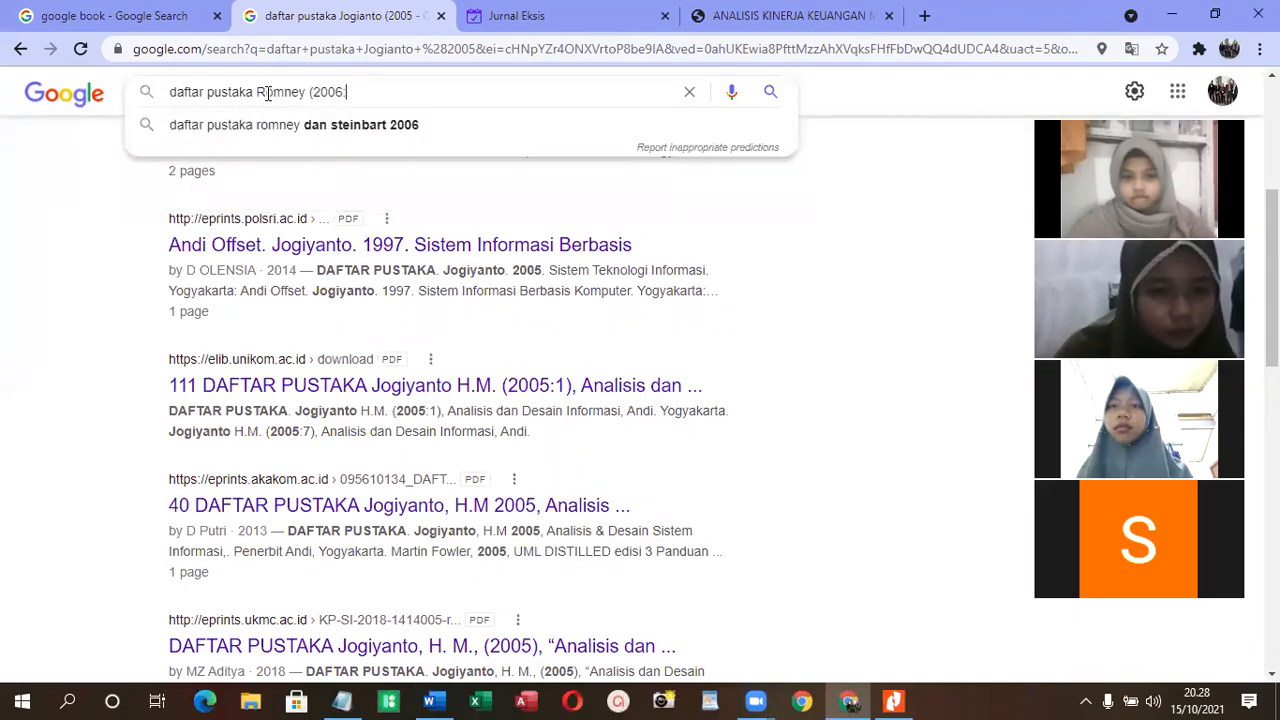
key("Return")
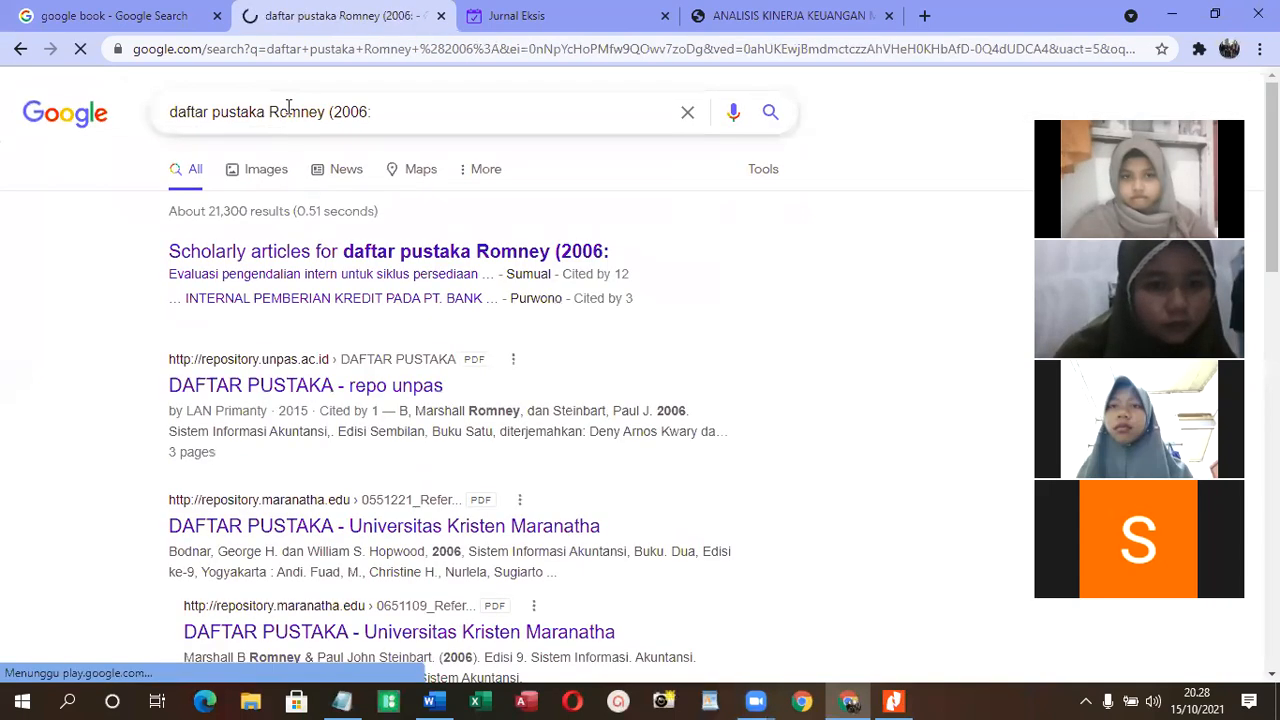
scroll(500, 310, "down", 1)
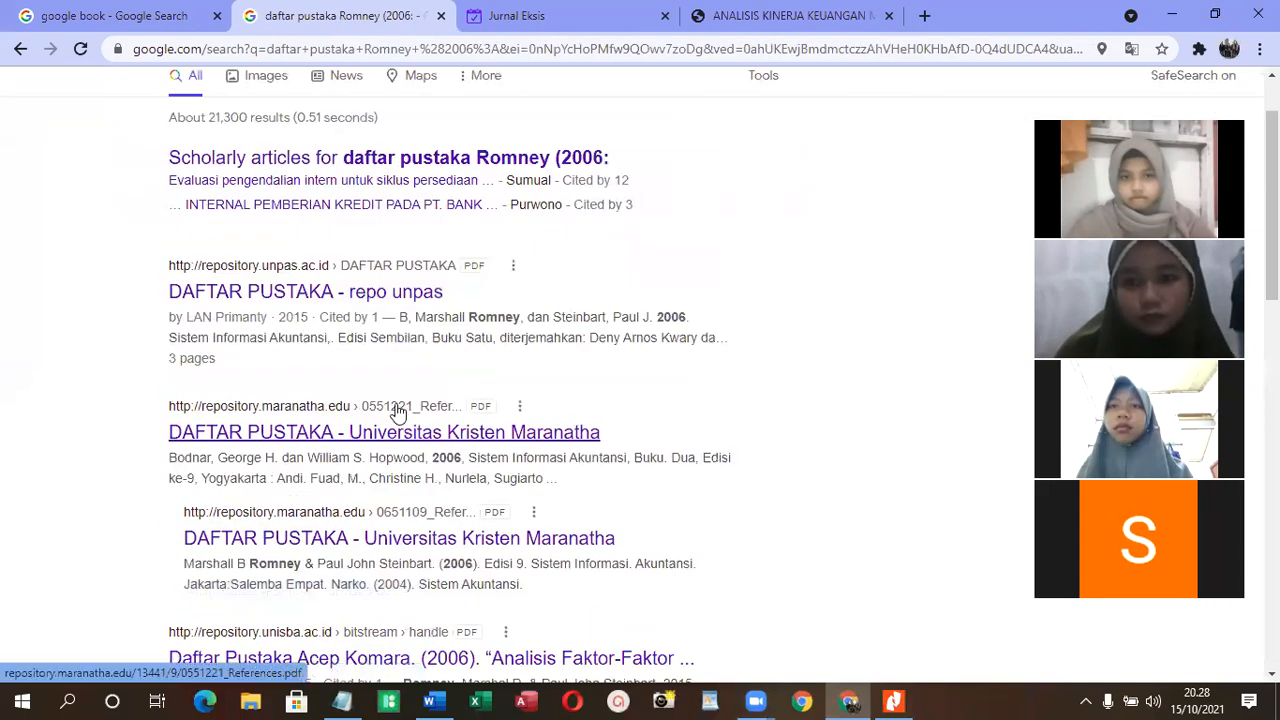
double_click(404, 317)
left_click_drag(404, 317, 702, 338)
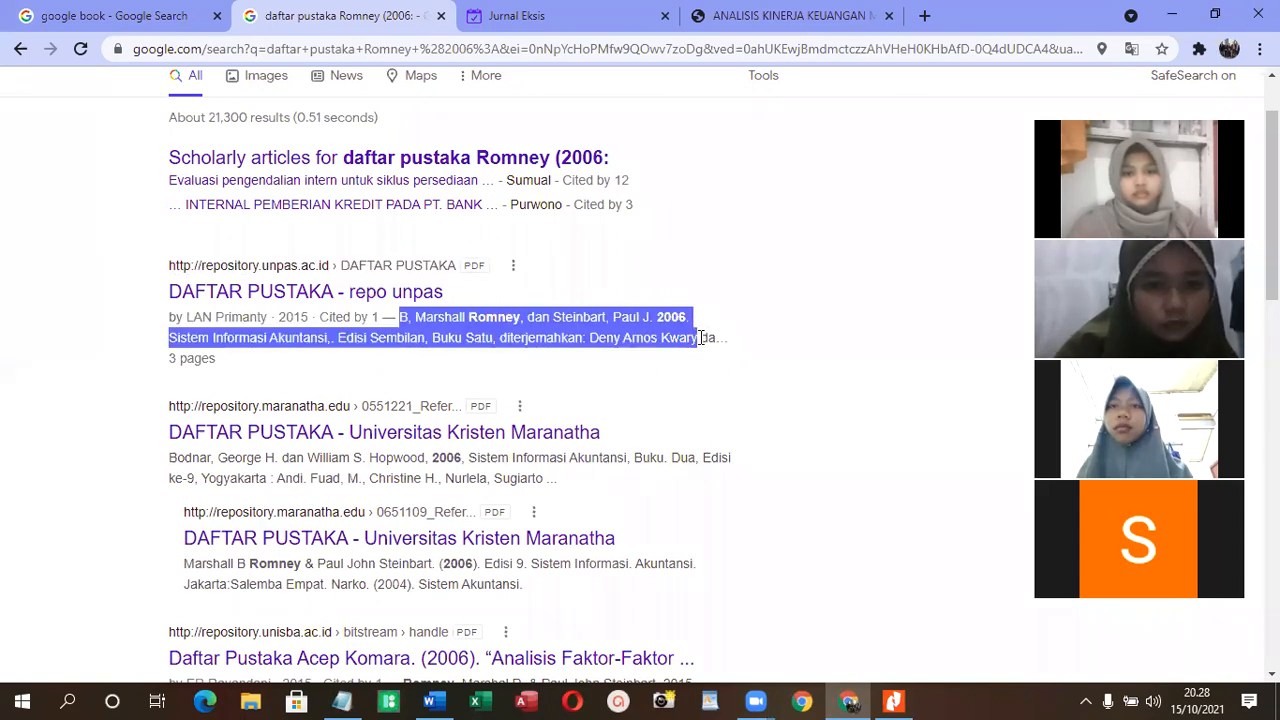
left_click(631, 367)
right_click(627, 362)
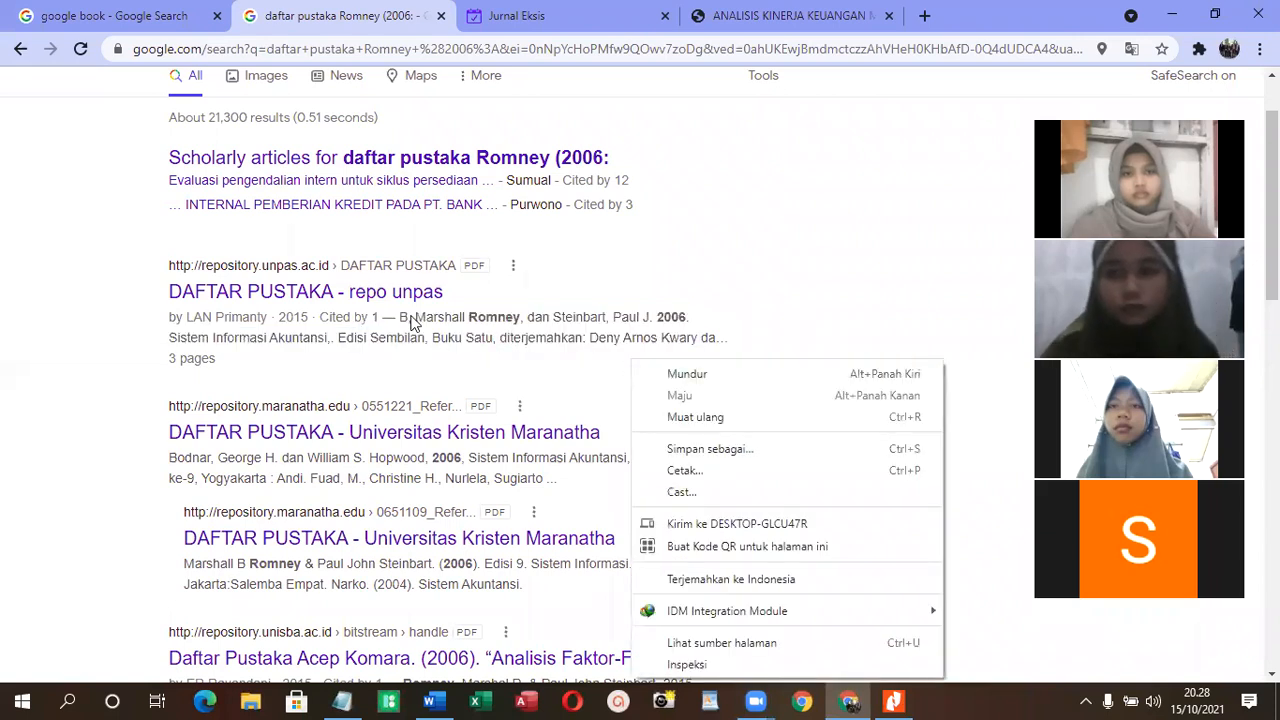
left_click(406, 318)
- Copy the 2006 "Sistem Informasi Akuntansi, Edisi Sembilan, Buku Satu" reference, including most of the translator's name, from the repository.unpas.ac.id result
left_click_drag(404, 317, 679, 341)
right_click(616, 346)
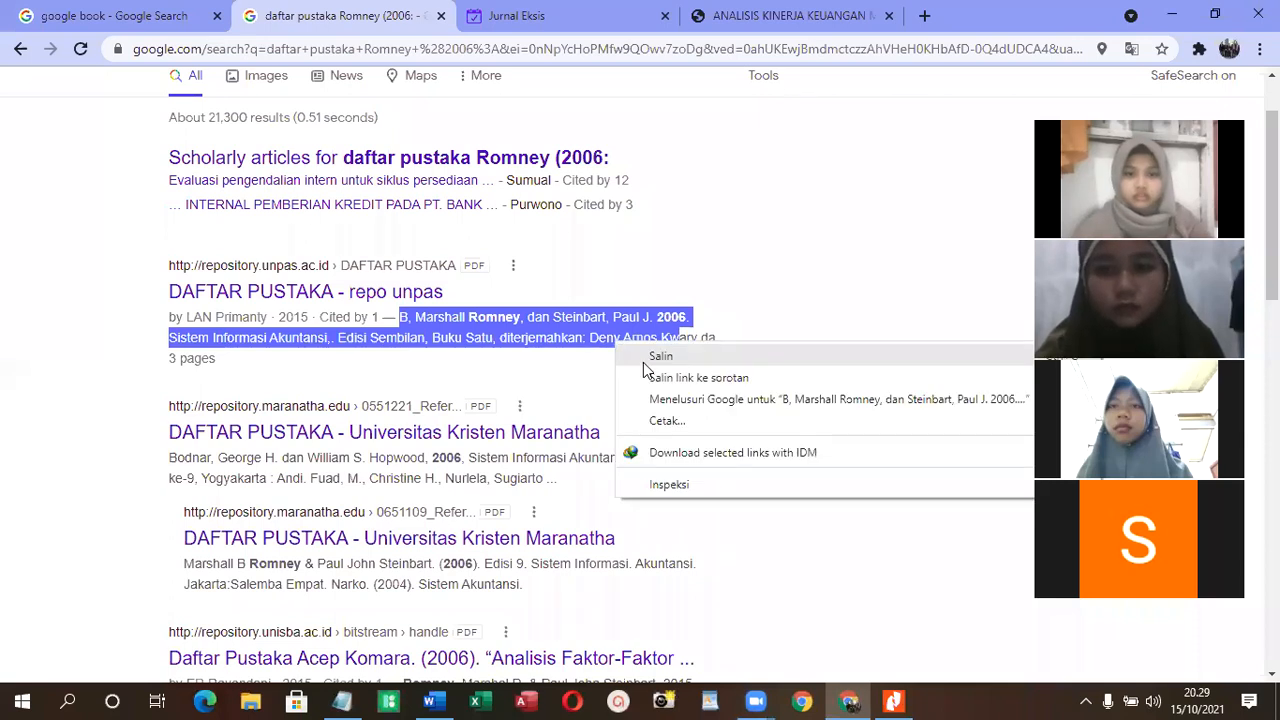
left_click(658, 357)
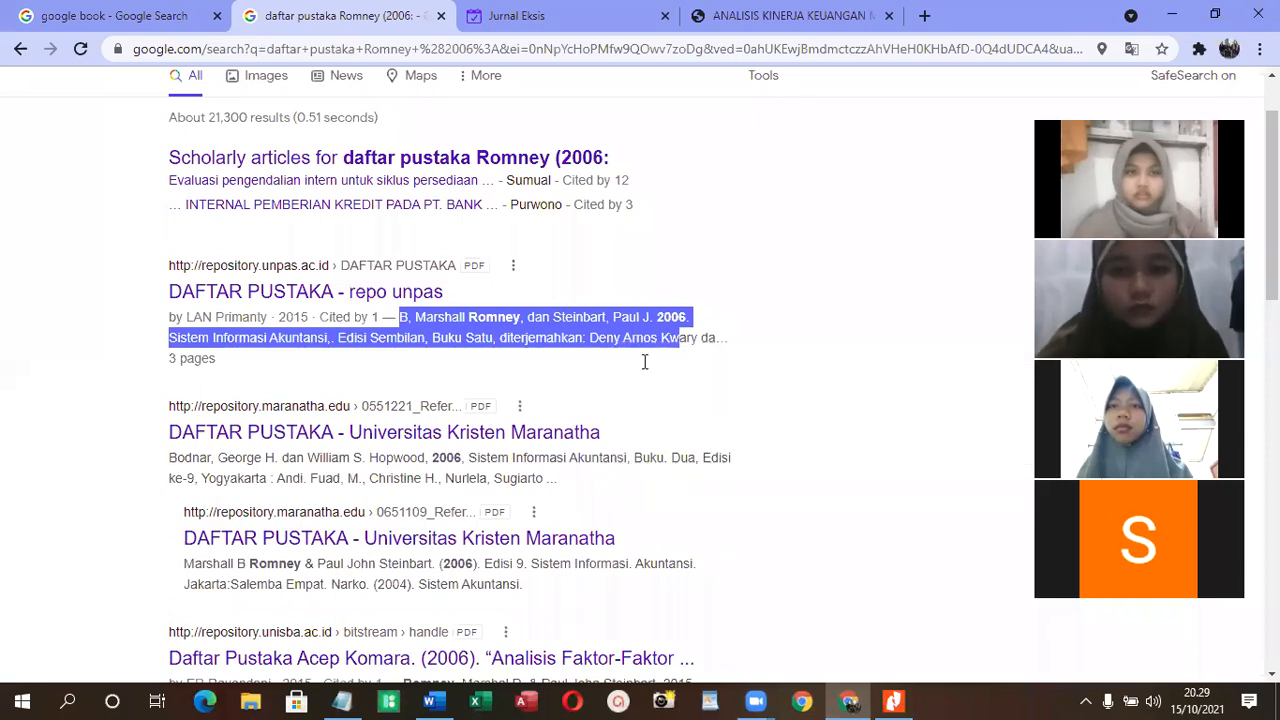
- Switch to Word and paste the copied 2006 reference on the empty line below the 2005 reference
left_click(430, 701)
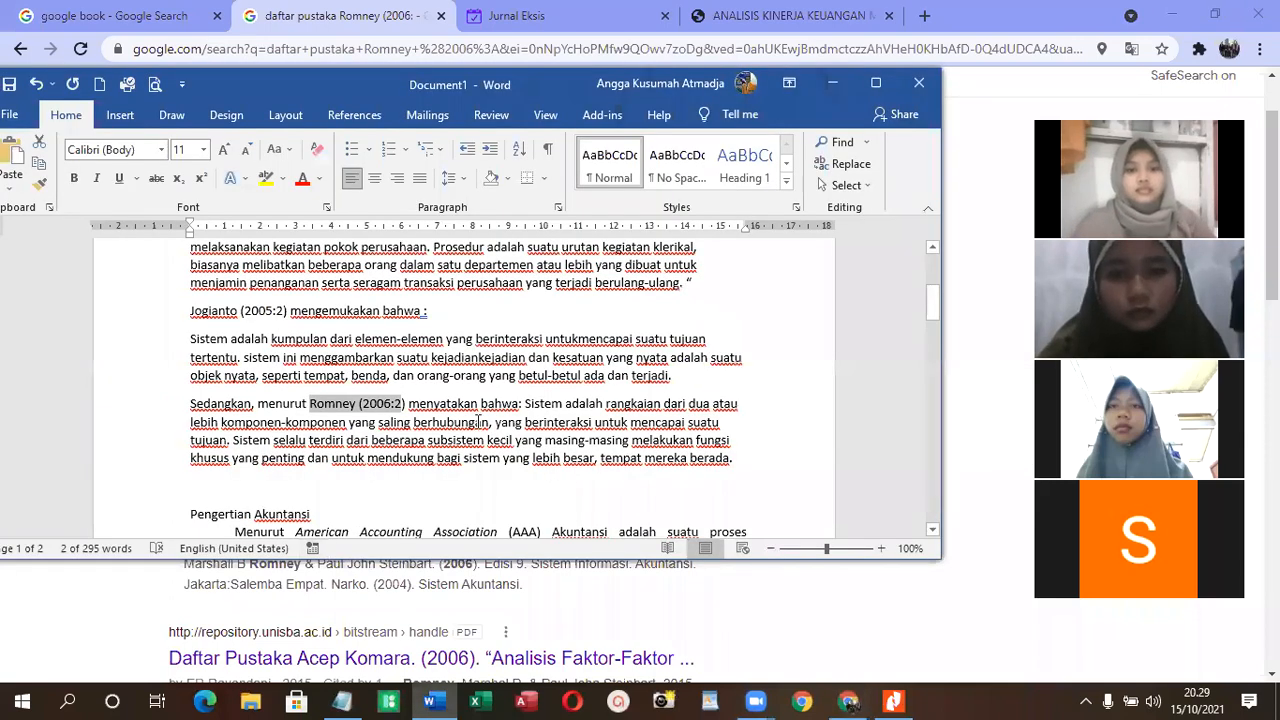
scroll(480, 422, "down", 10)
left_click(238, 350)
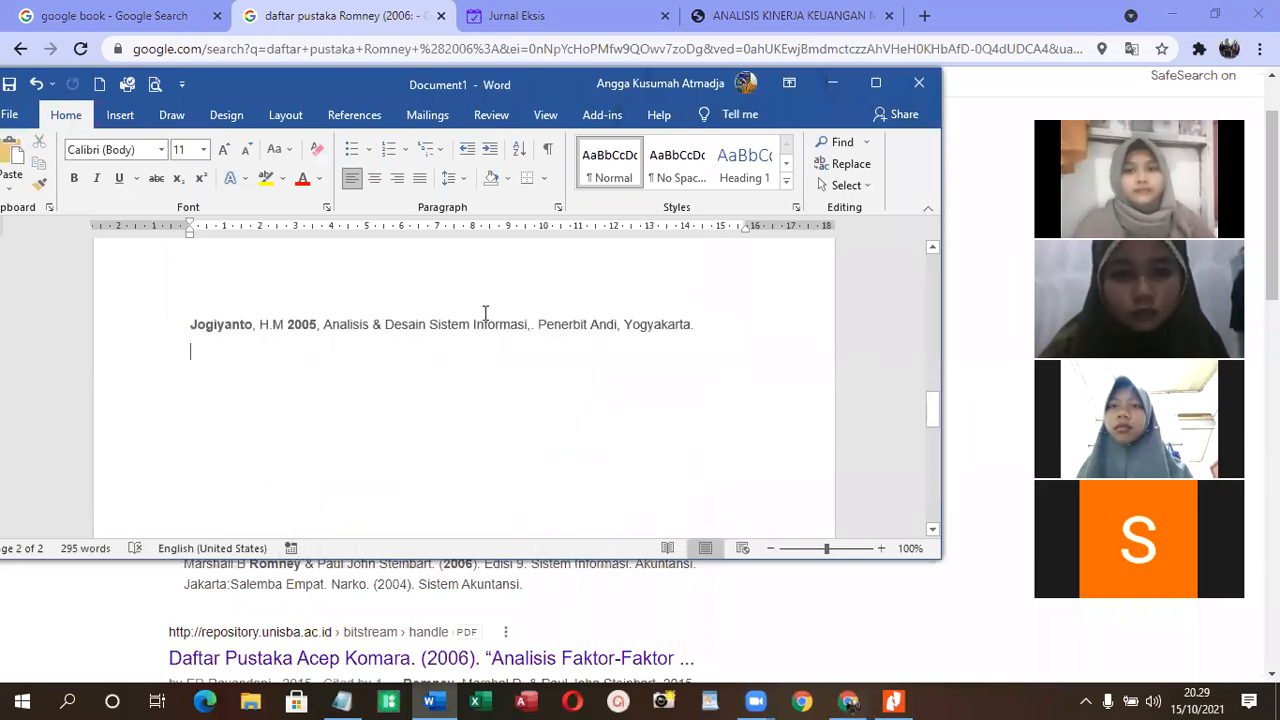
key("ctrl+v")
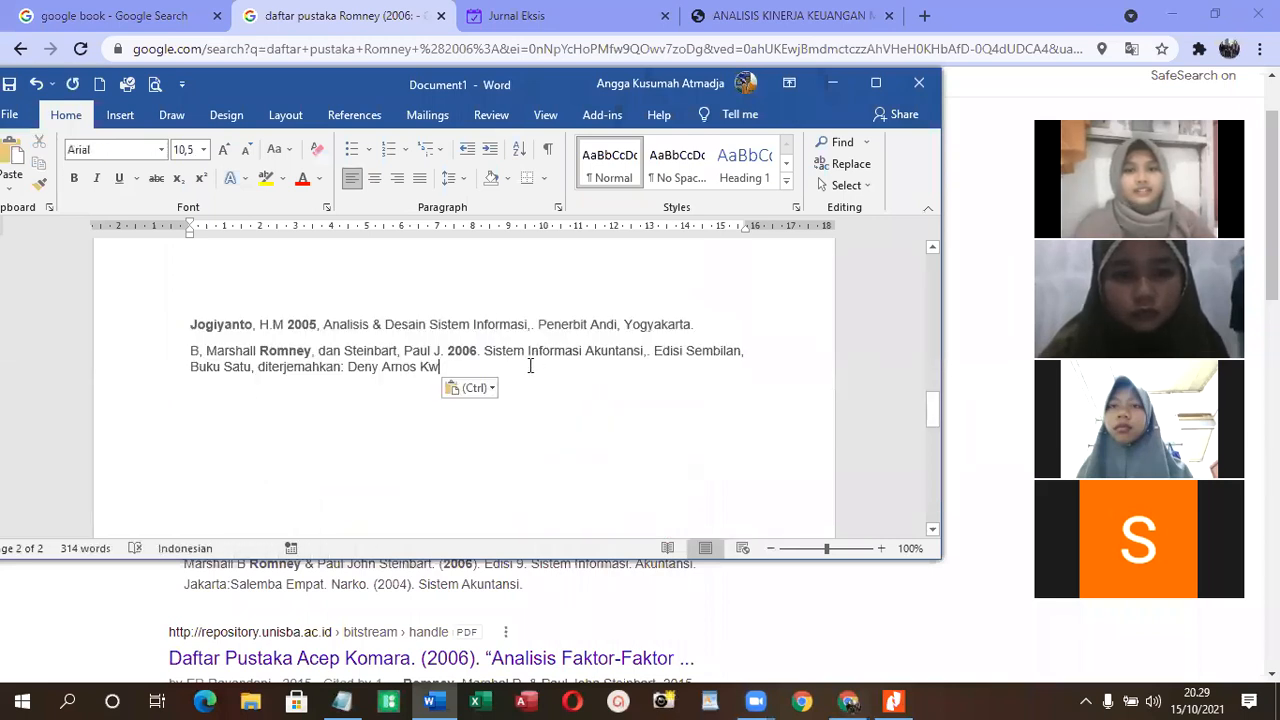
- Copy all the reference entries listed under "Daftar Pustaka:", including those on the second page
scroll(526, 369, "up", 6)
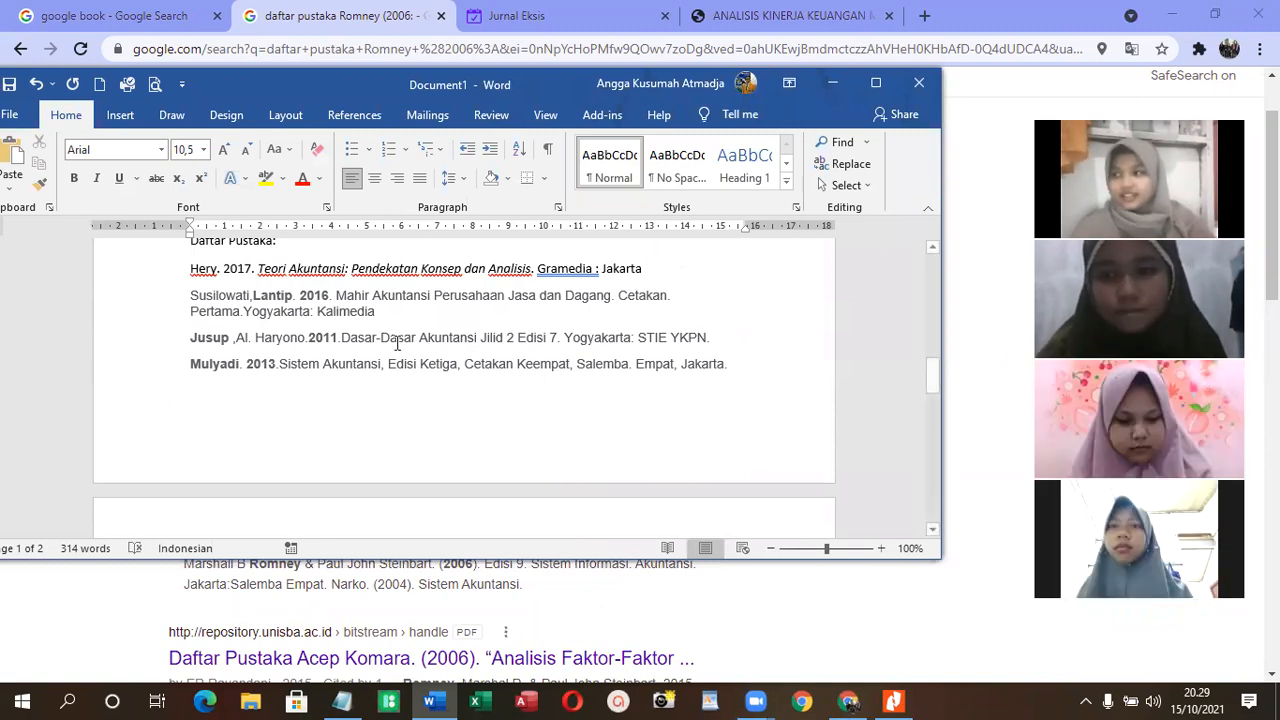
scroll(572, 322, "up", 2)
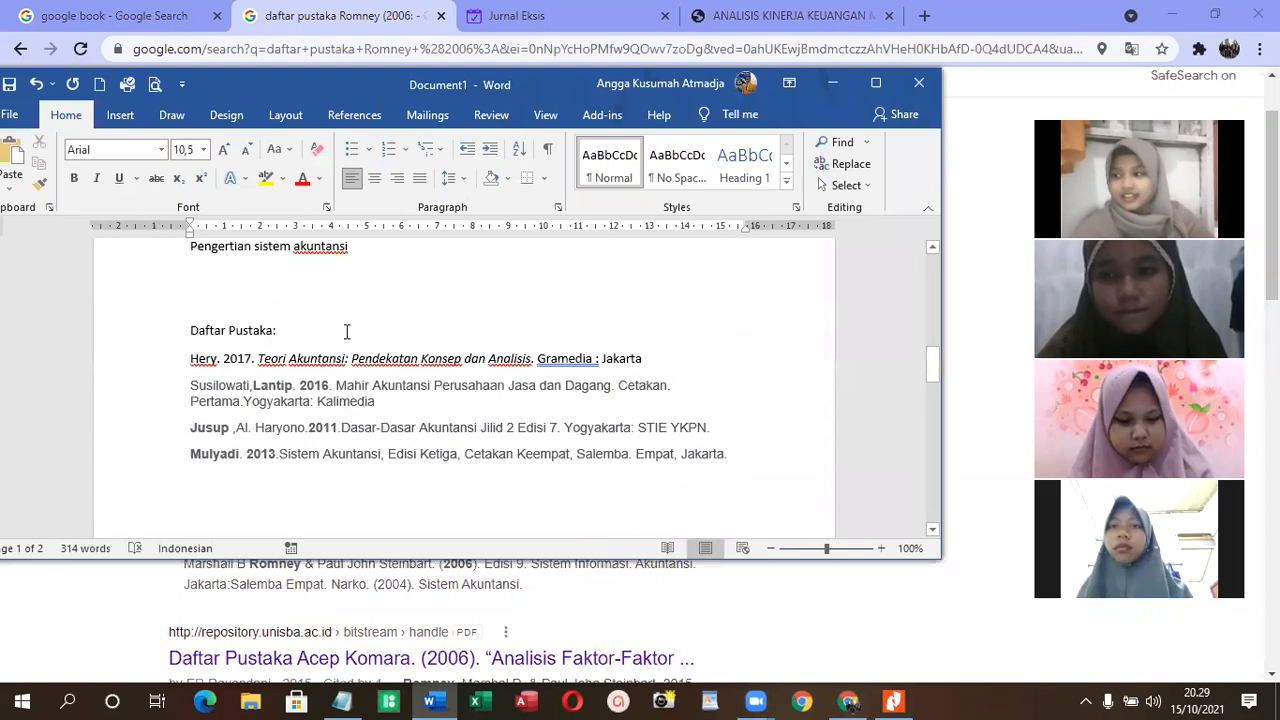
left_click_drag(192, 358, 501, 489)
scroll(501, 489, "up", 5)
scroll(501, 489, "up", 10)
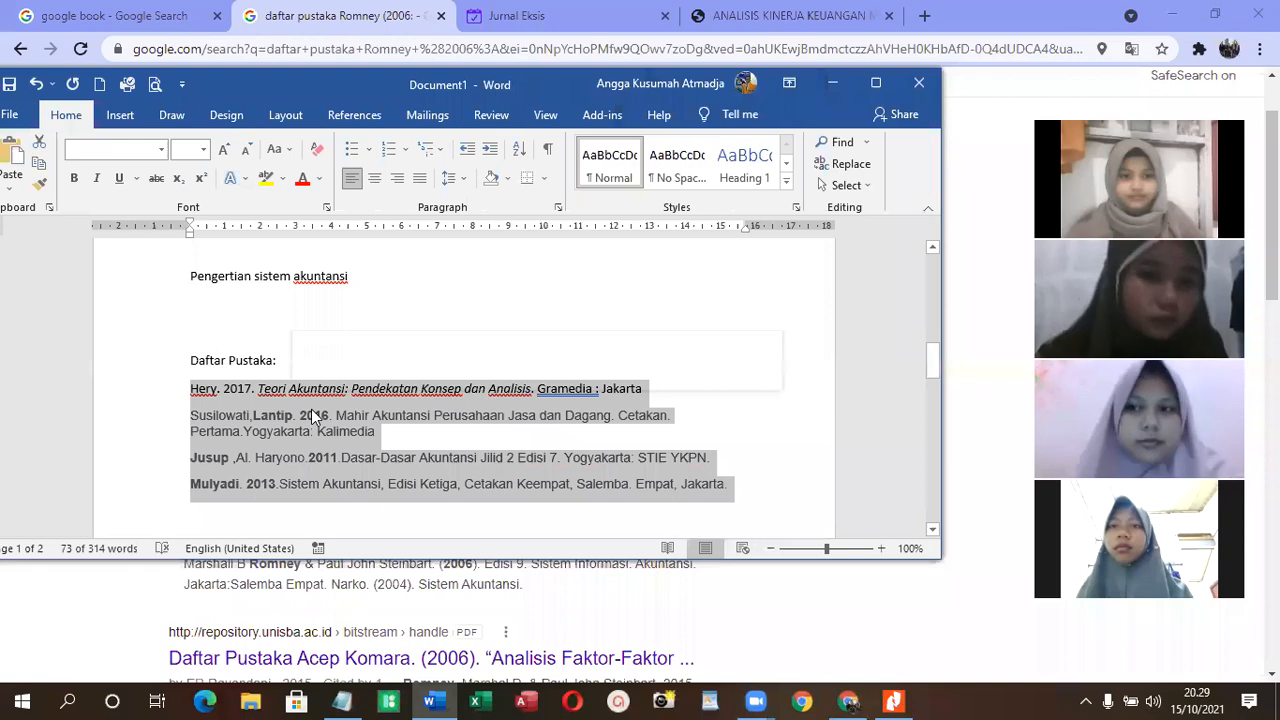
right_click(296, 407)
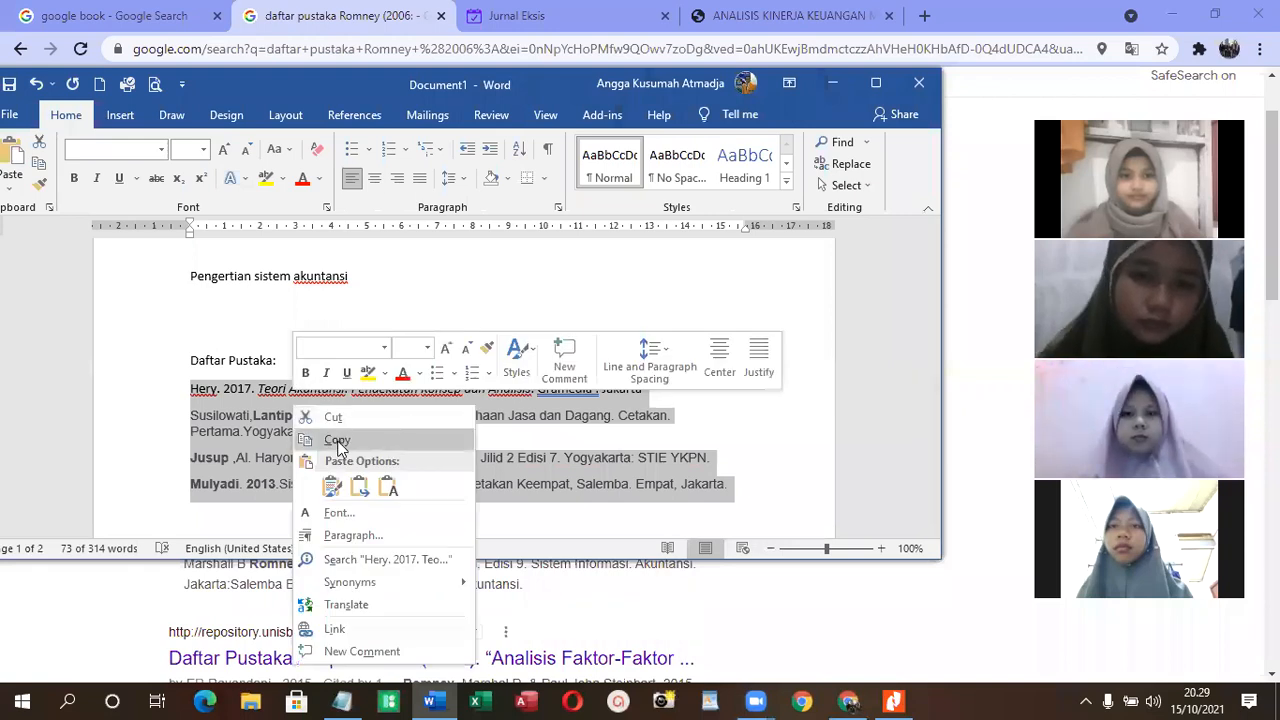
left_click(337, 441)
- Switch to Excel, create a maximised blank workbook and paste the copied references starting in cell A1
left_click(485, 701)
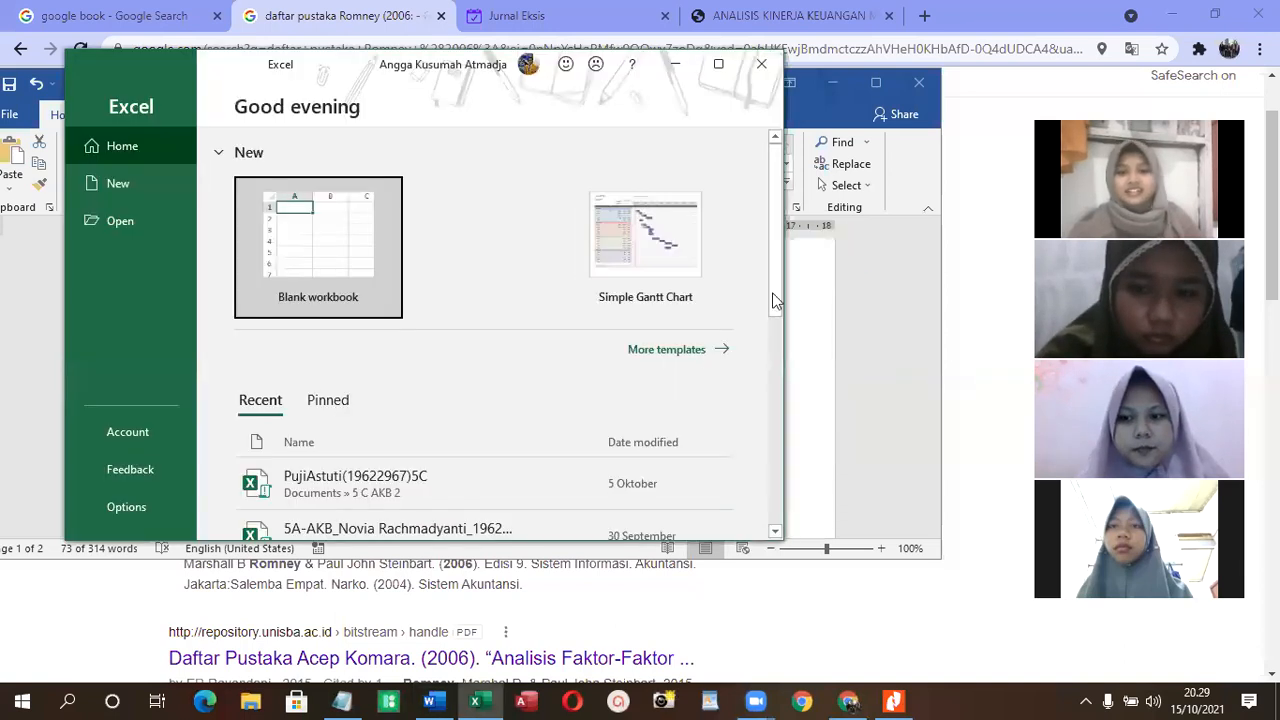
left_click(352, 236)
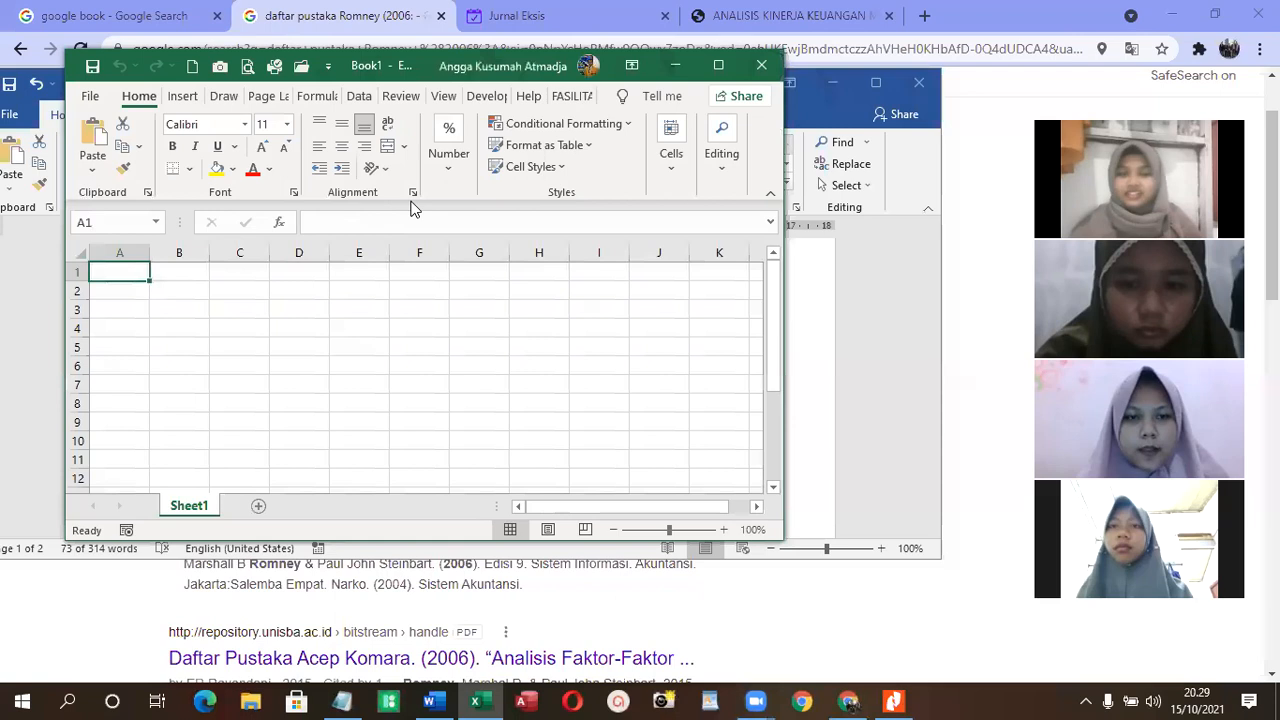
left_click(718, 63)
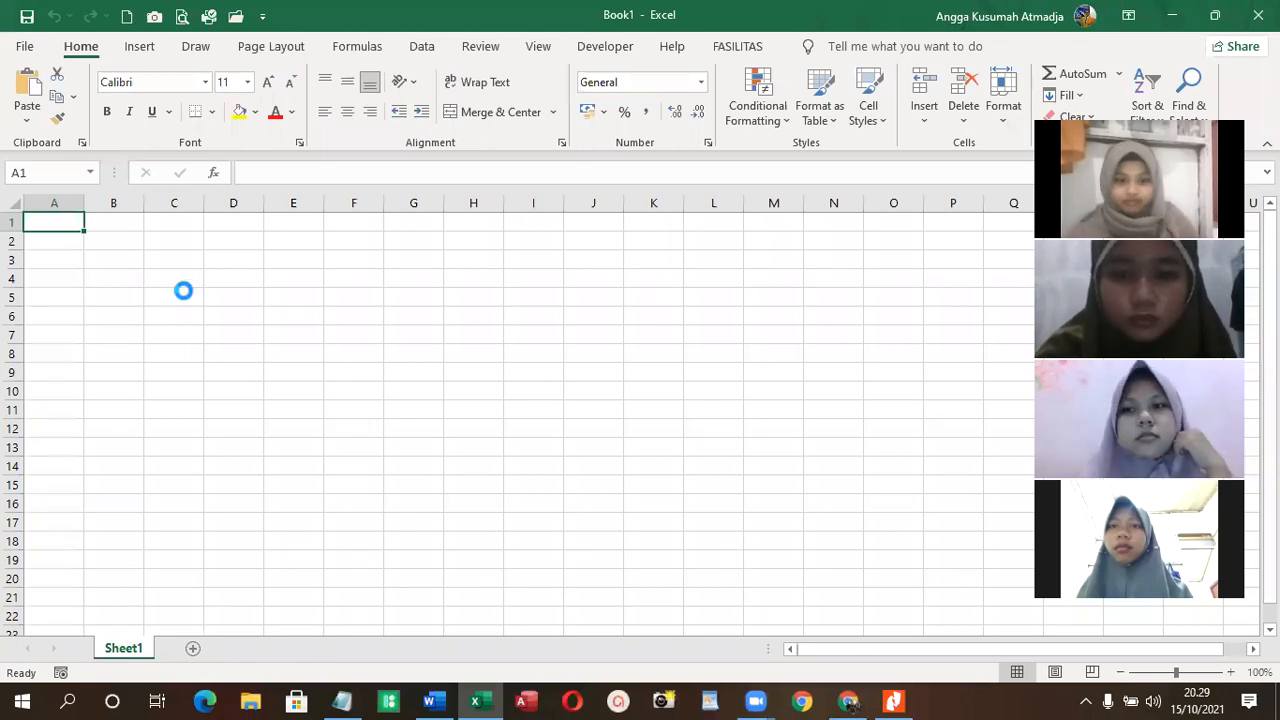
key("ctrl+v")
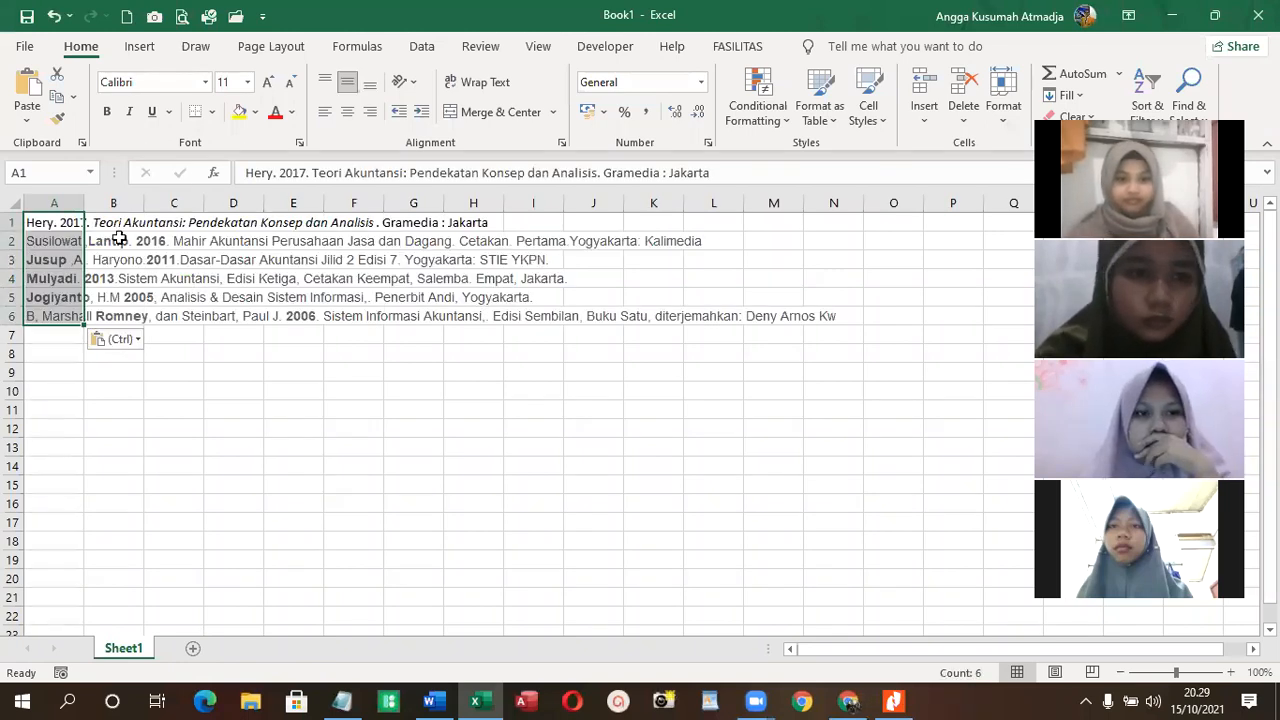
- Sort the references in A1:A6 in ascending order and copy the sorted cells
left_click(422, 46)
left_click(519, 85)
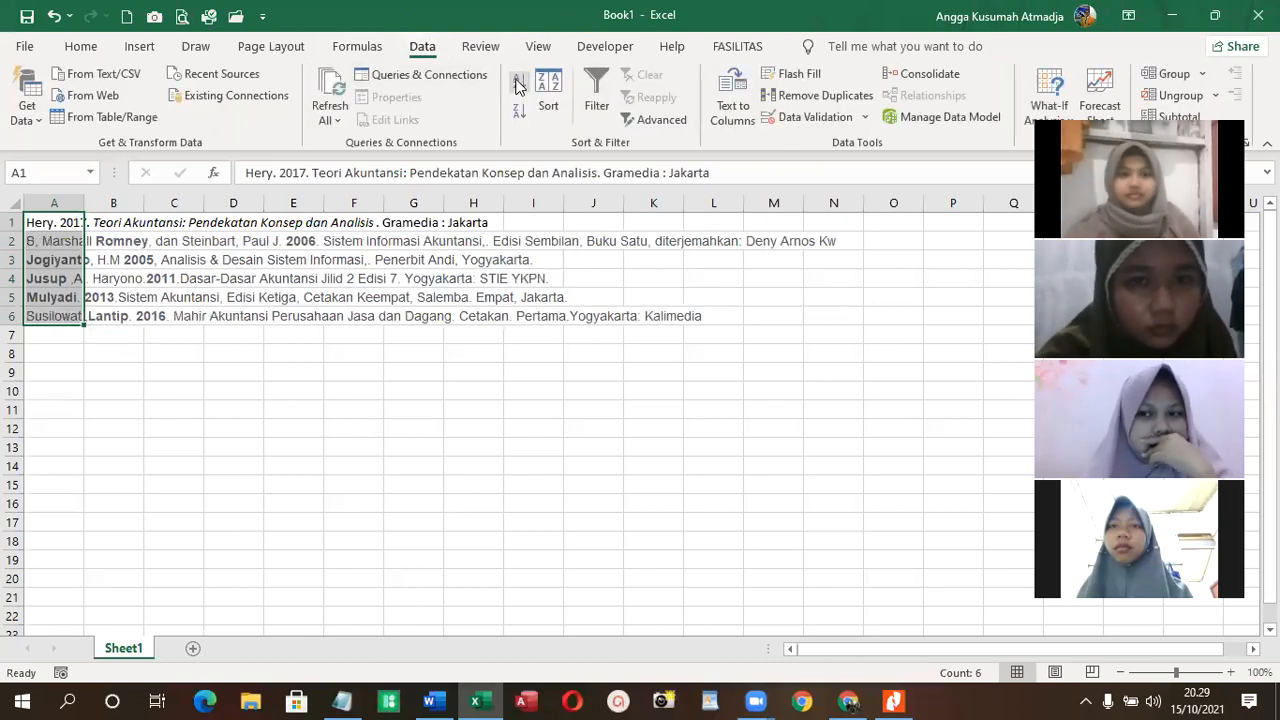
right_click(55, 245)
left_click(105, 191)
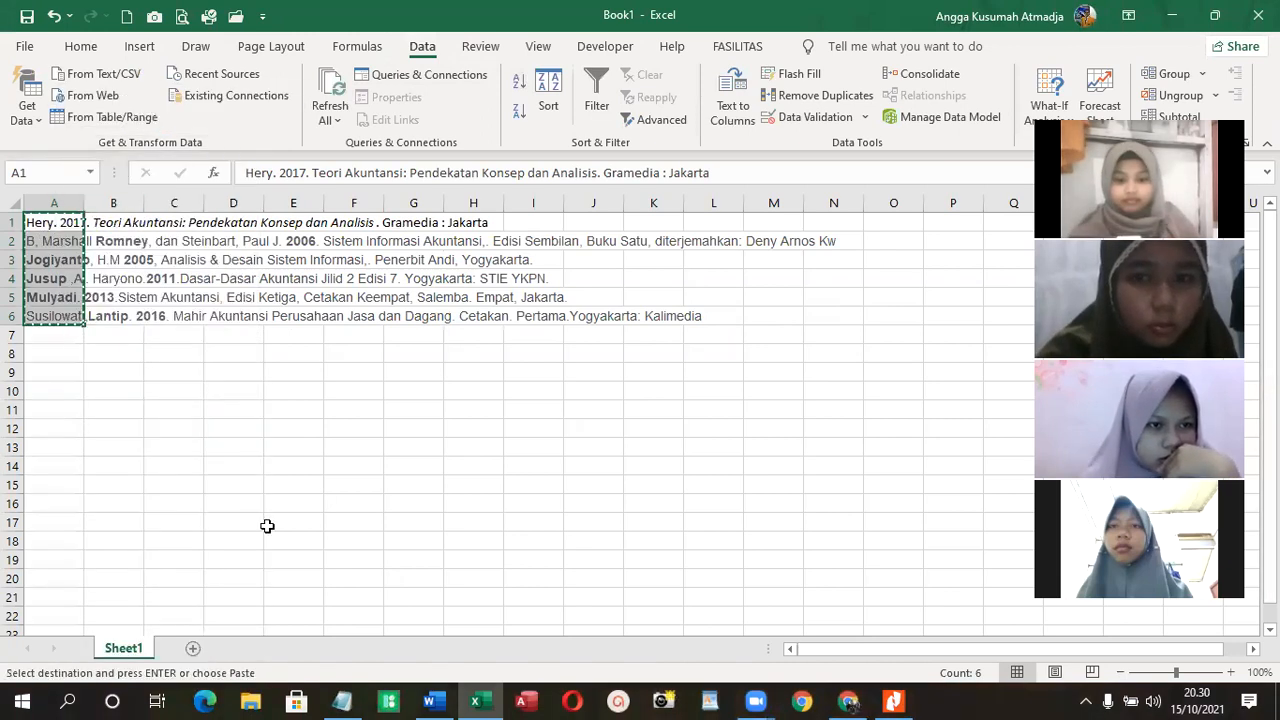
- Switch to Notepad, paste the sorted references to strip their formatting, and cut the resulting plain text
left_click(342, 700)
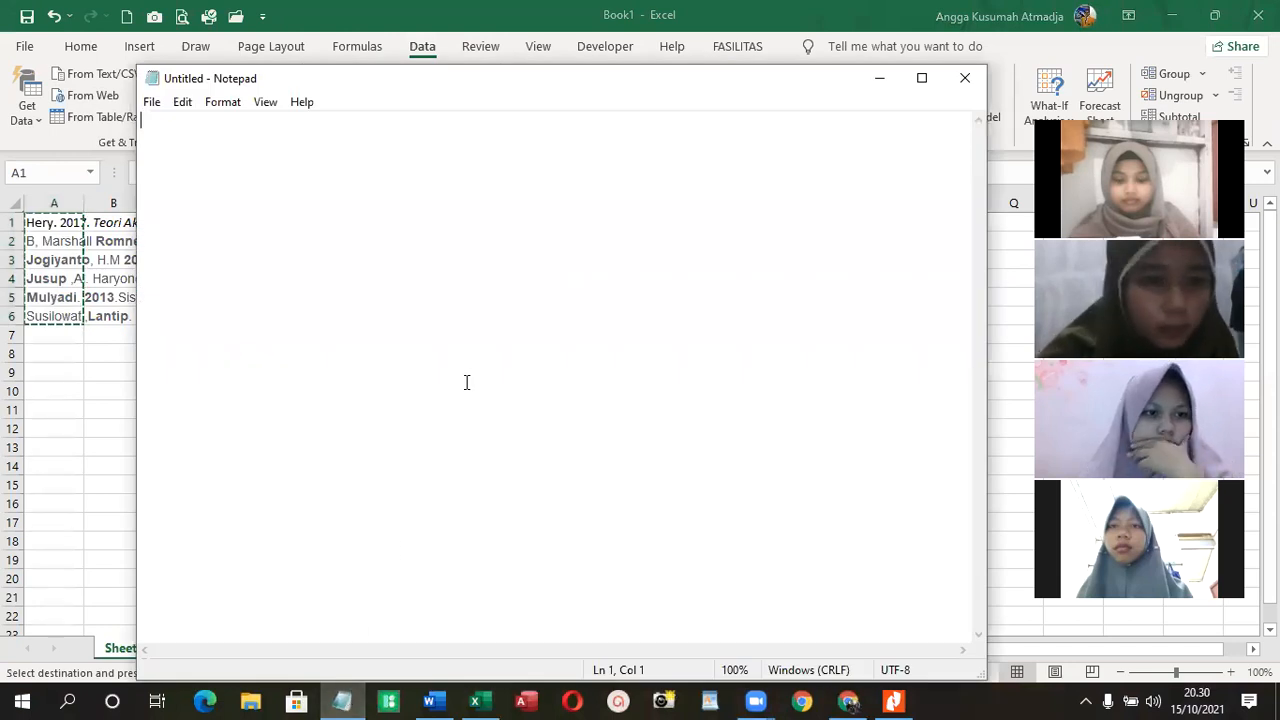
key("ctrl+v")
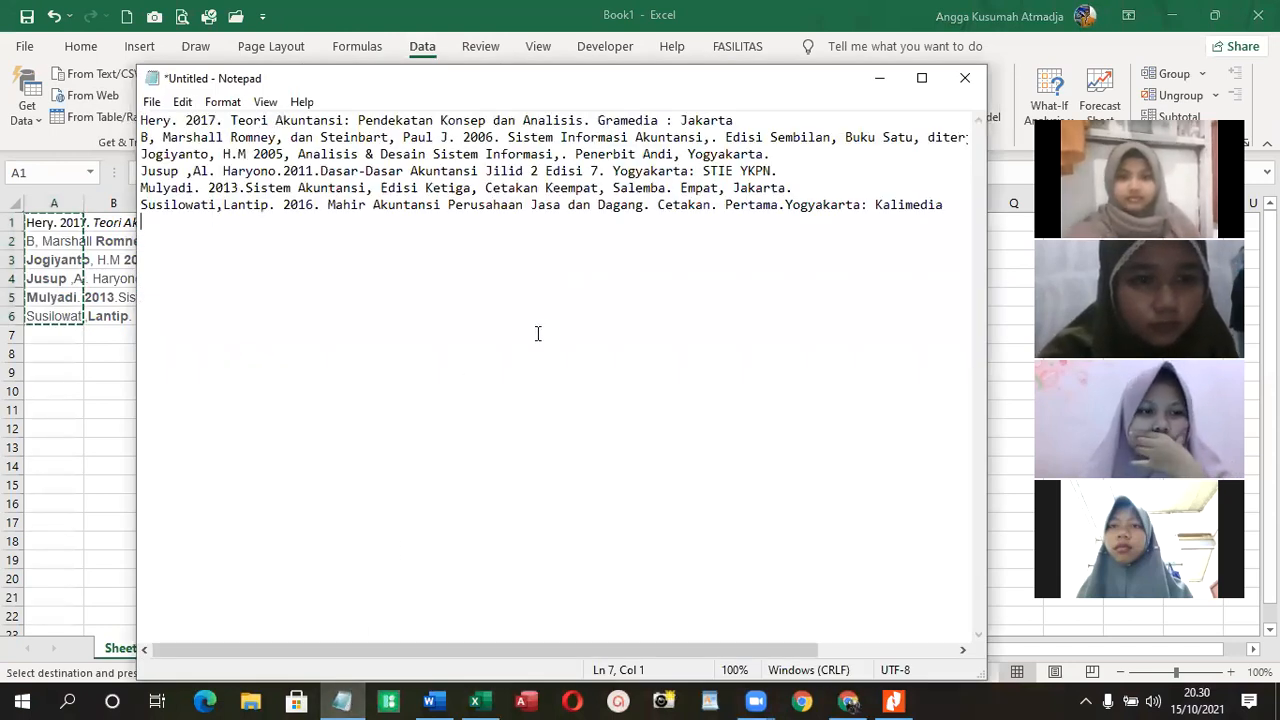
key("ctrl+a")
key("ctrl+x")
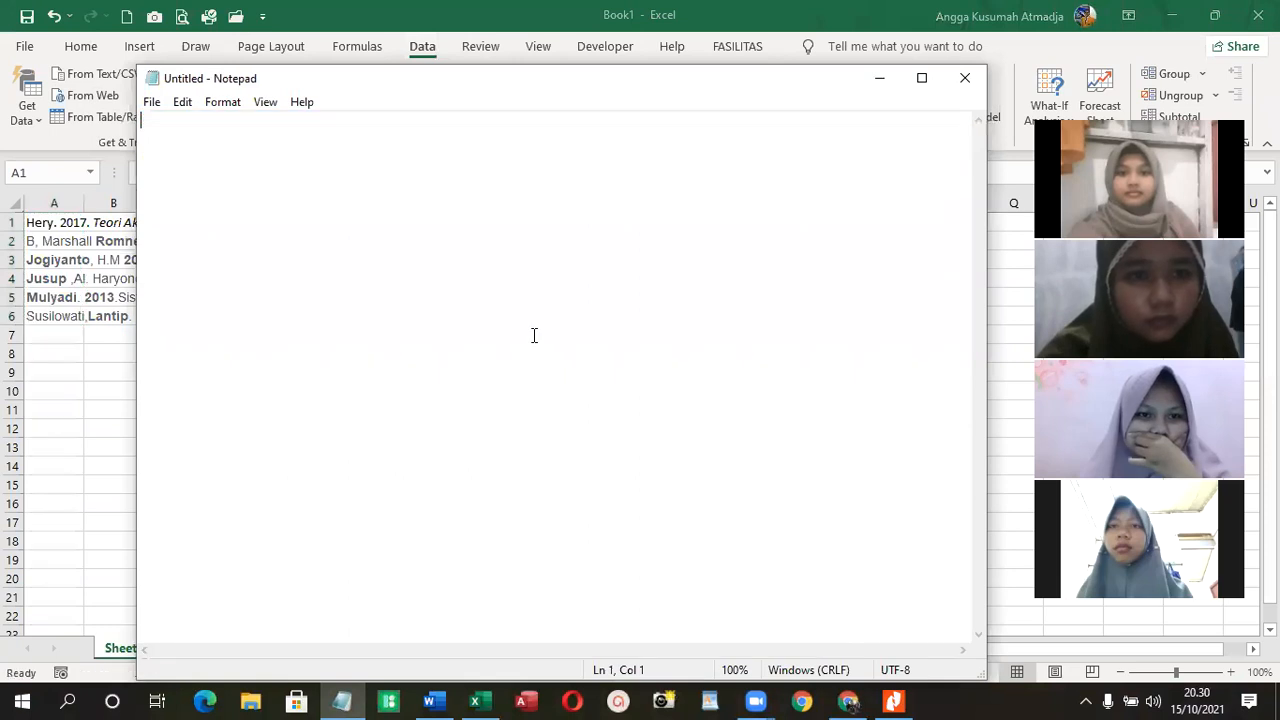
- Switch to Word and paste the sorted plain-text references on a new line directly below the "Daftar Pustaka:" heading
left_click(430, 701)
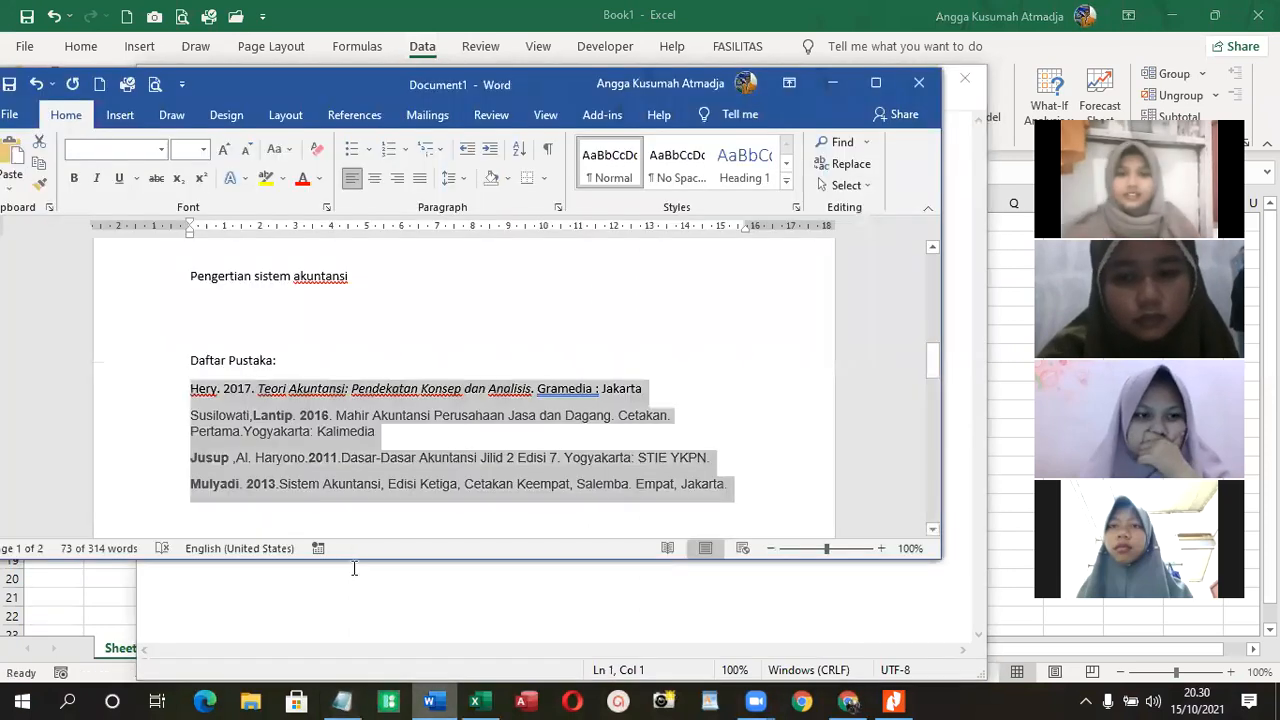
left_click(361, 362)
key("Return")
right_click(265, 388)
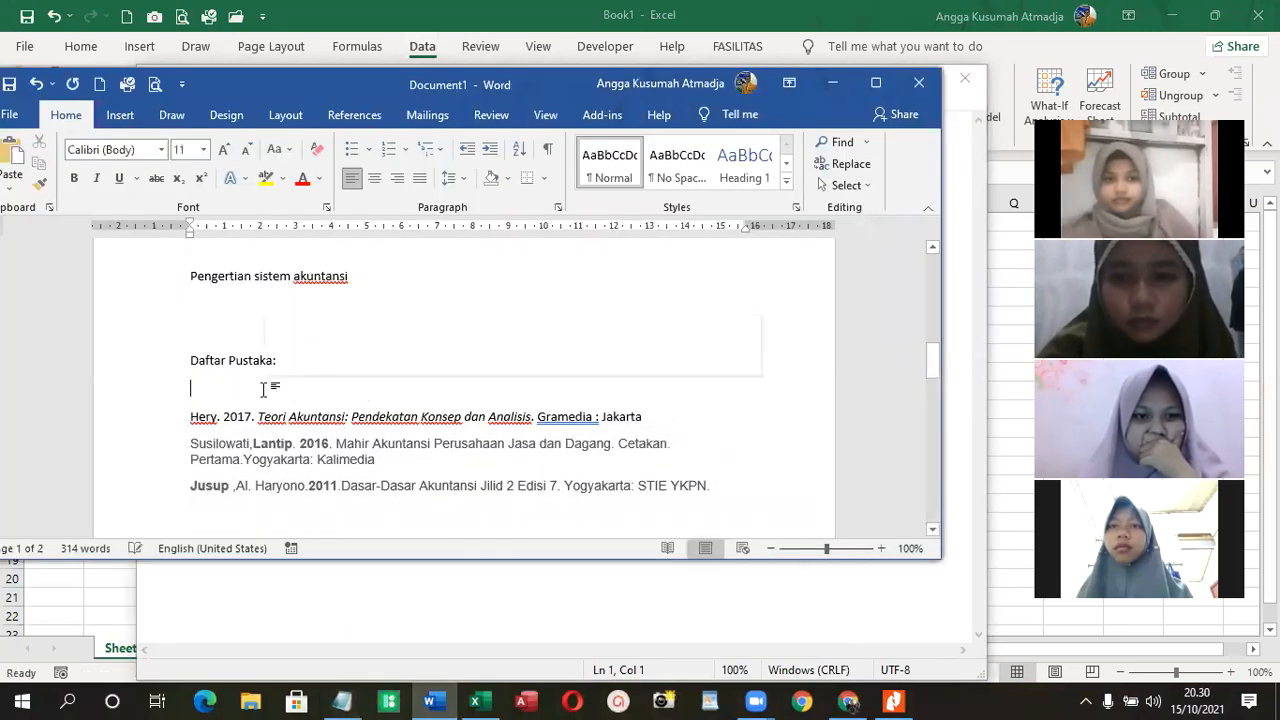
left_click(304, 470)
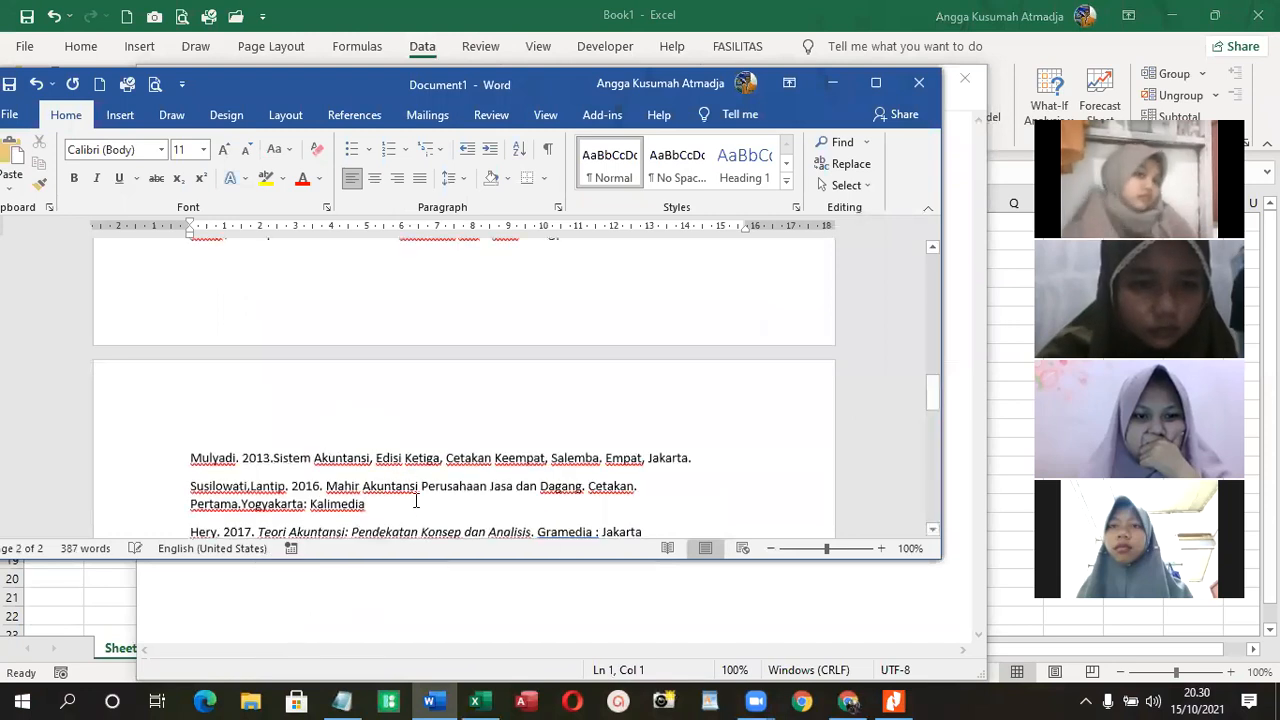
- Remove the space after paragraphs from the newly pasted sorted references and justify them
left_click_drag(378, 397, 173, 384)
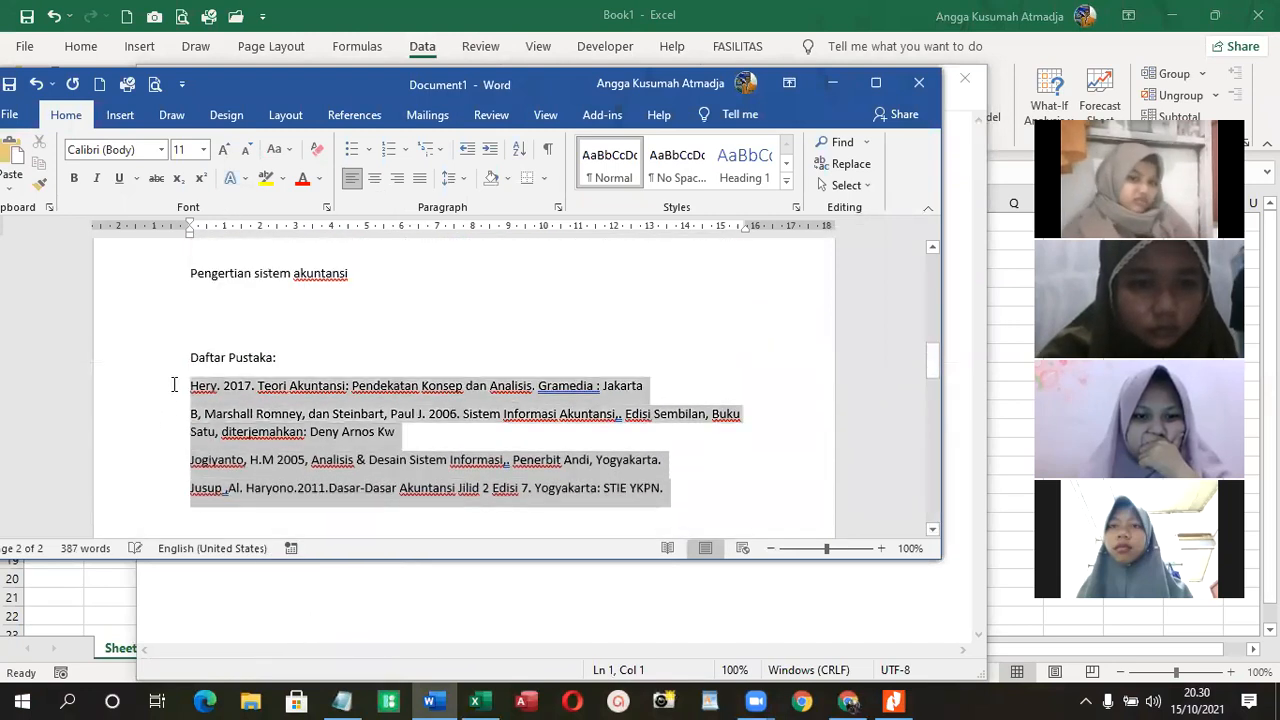
left_click(451, 178)
left_click(497, 380)
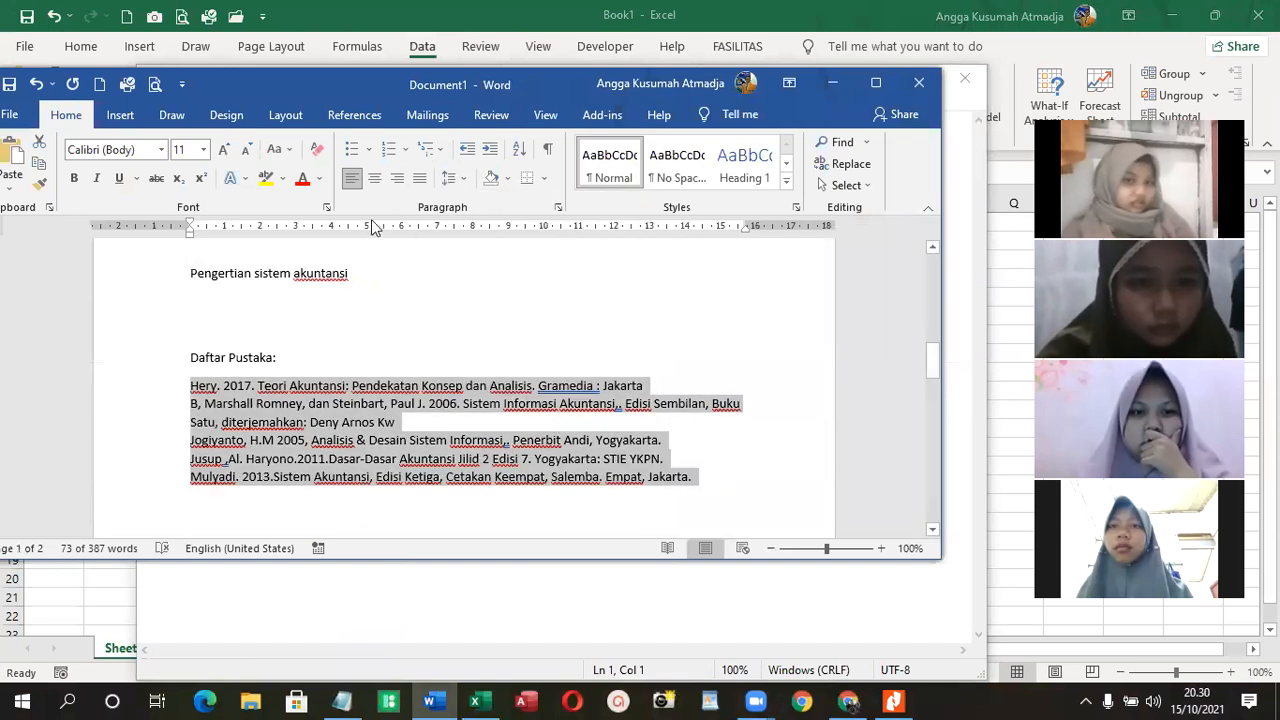
left_click(423, 187)
- Give the sorted references a hanging indent of about 1 cm and set their line spacing to 1,5
left_click_drag(190, 230, 222, 238)
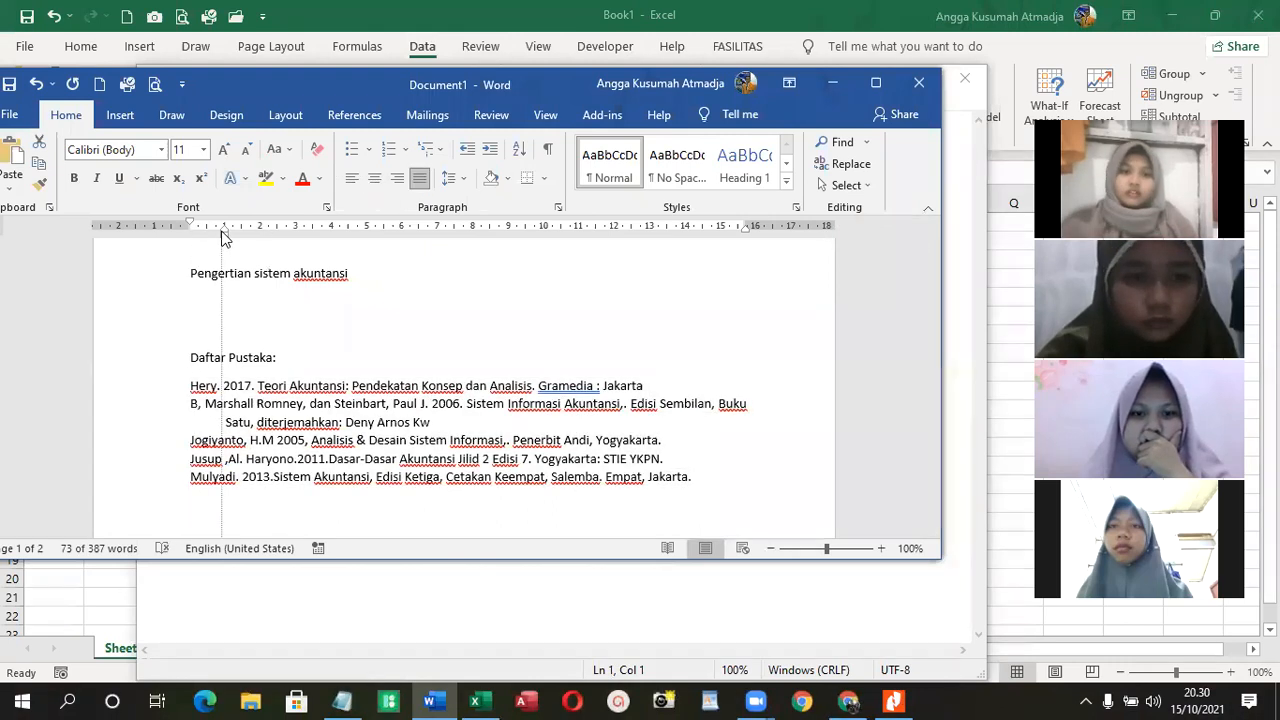
left_click_drag(222, 232, 223, 232)
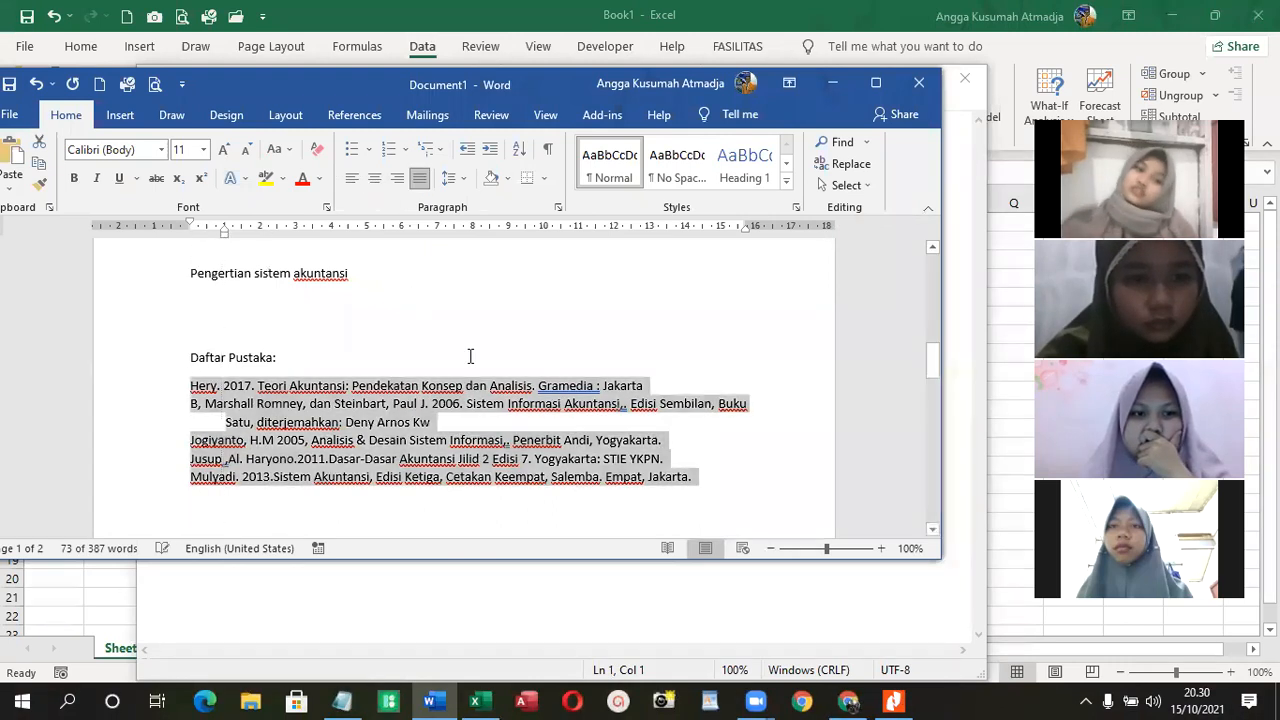
left_click(449, 177)
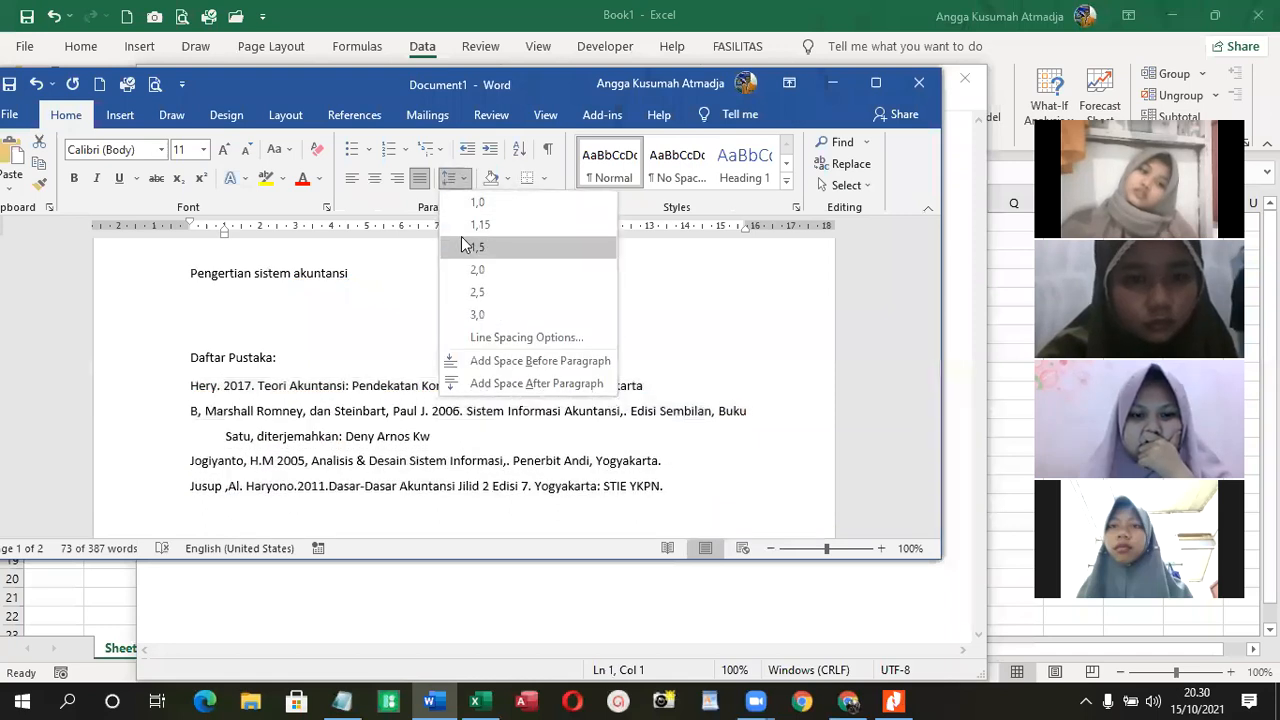
left_click(474, 247)
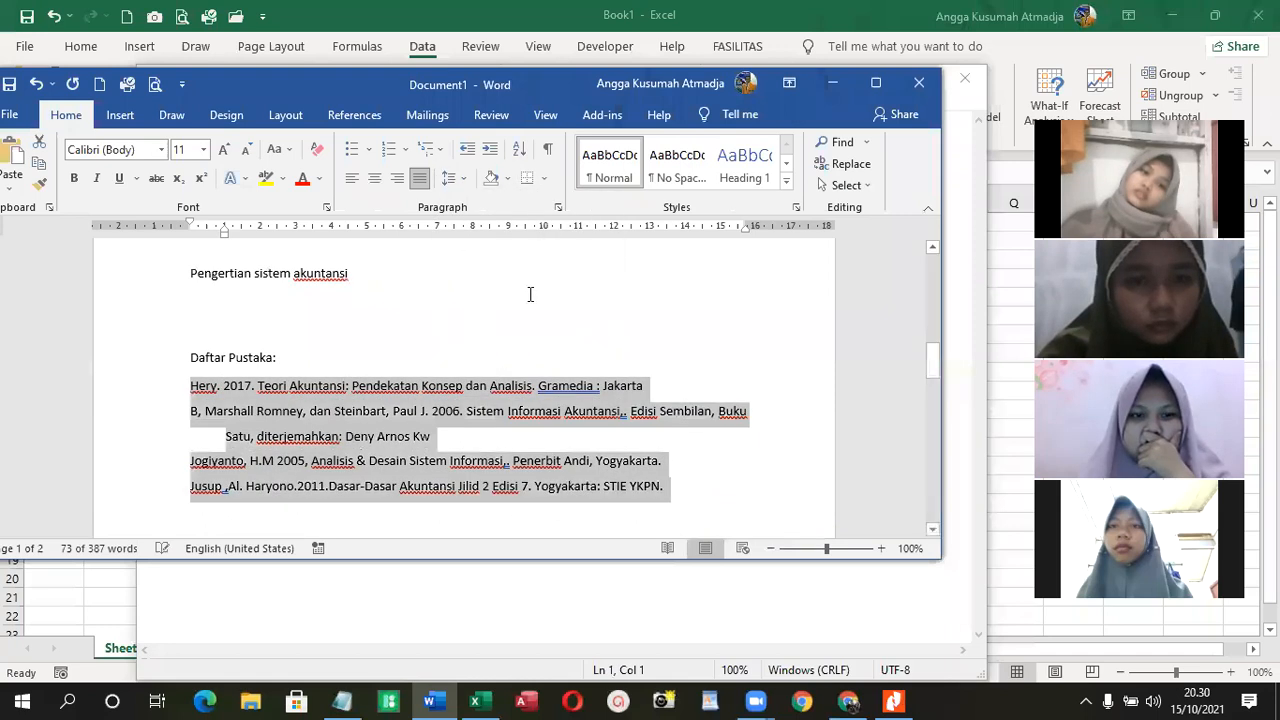
- Insert blank space after the last sorted reference to separate the new list from the old unsorted entries
scroll(550, 362, "down", 10)
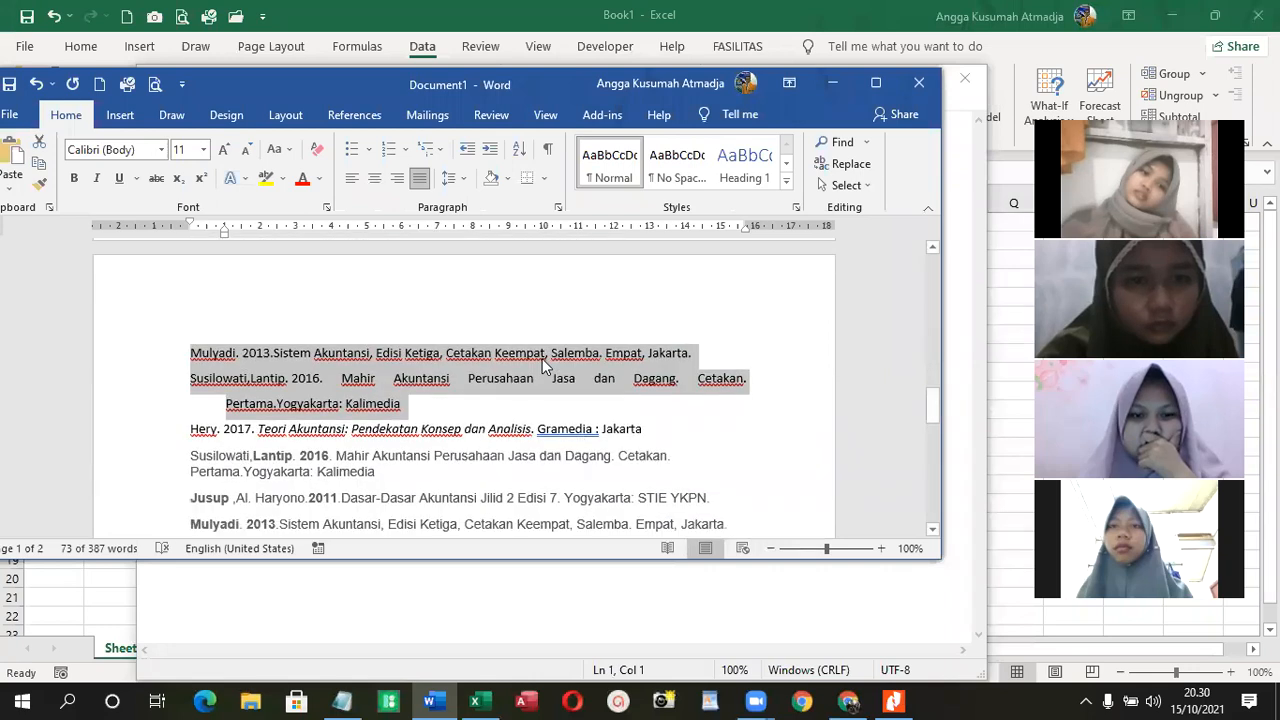
left_click(672, 332)
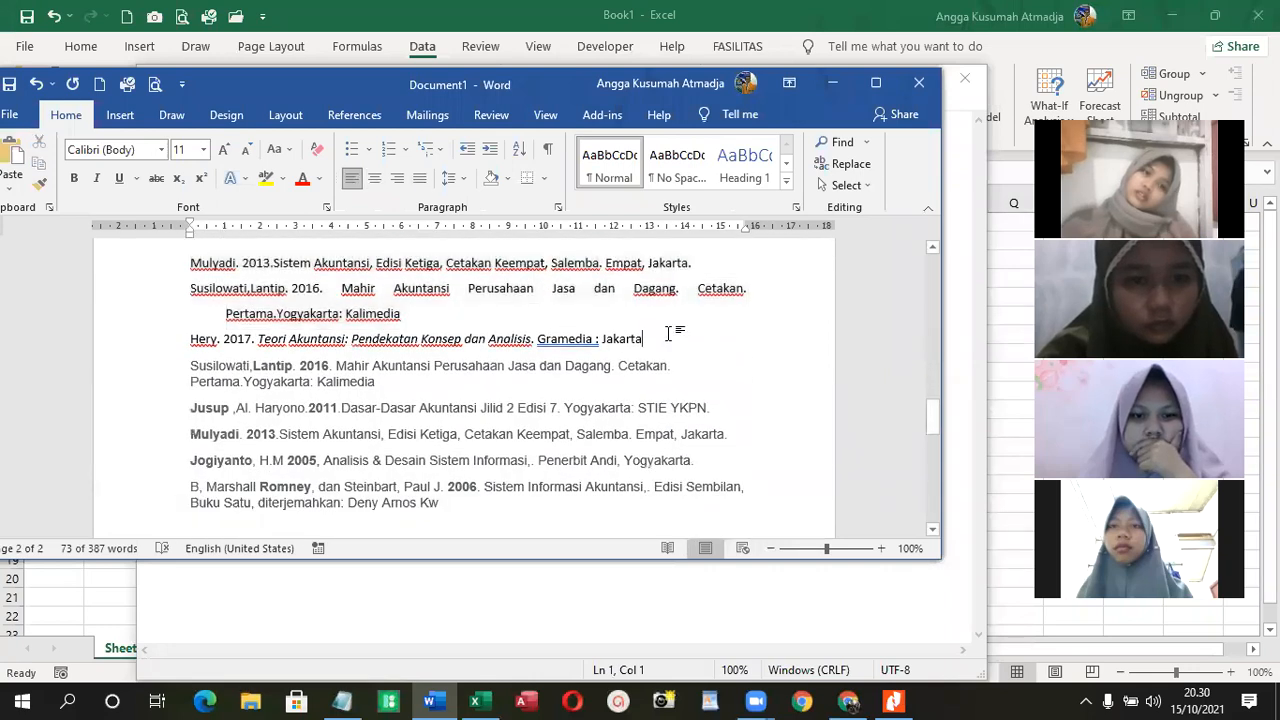
left_click(671, 315)
key("Return")
key("Return")
key("Return")
key("Return")
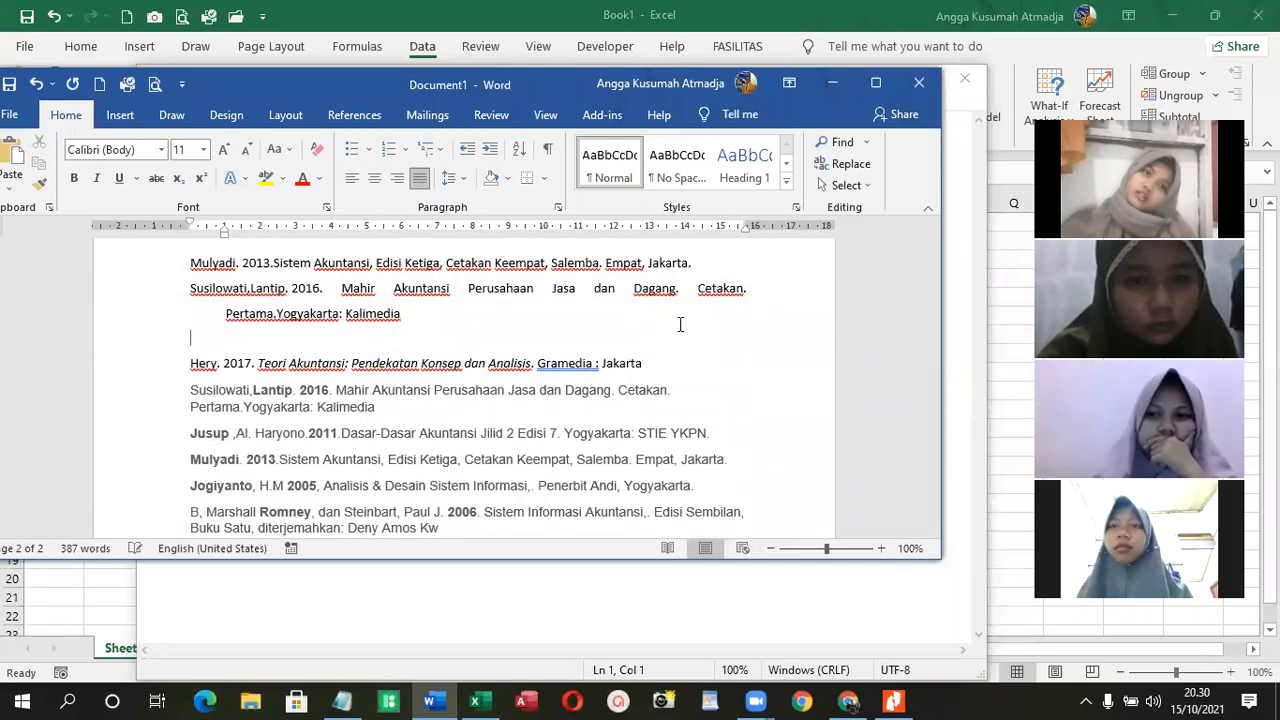
scroll(534, 410, "up", 3)
scroll(534, 410, "up", 4)
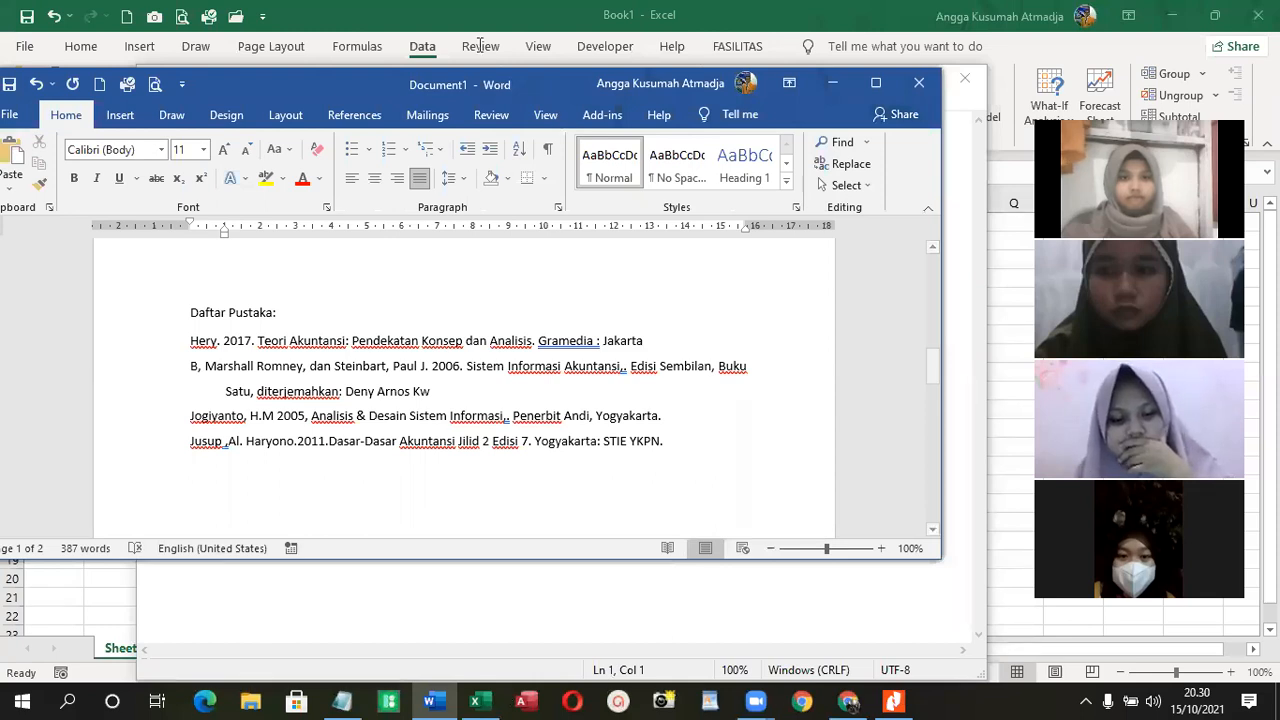
- Switch to Chrome's Jurnal Eksis page and open the article "Analisis Perencanaan Laba pada Hotel Manau Samarinda Tahun 2020"
key("alt+Tab")
left_click(529, 14)
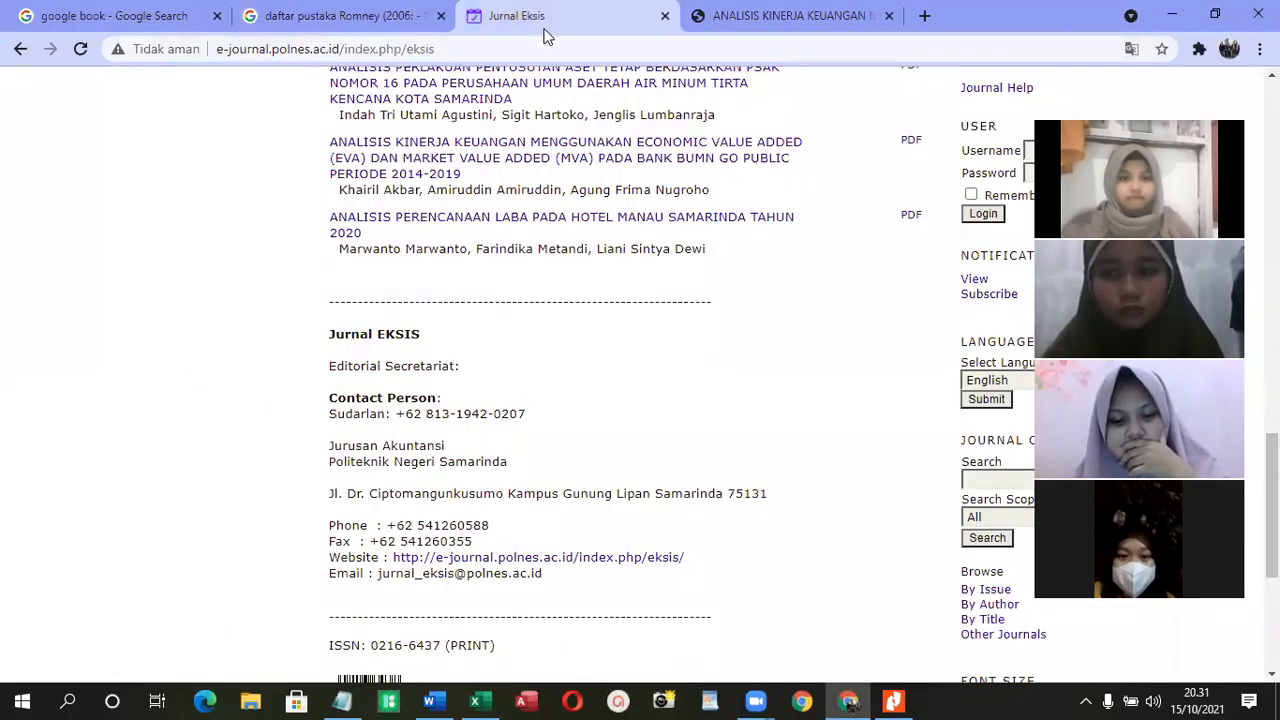
scroll(639, 418, "up", 4)
triple_click(643, 430)
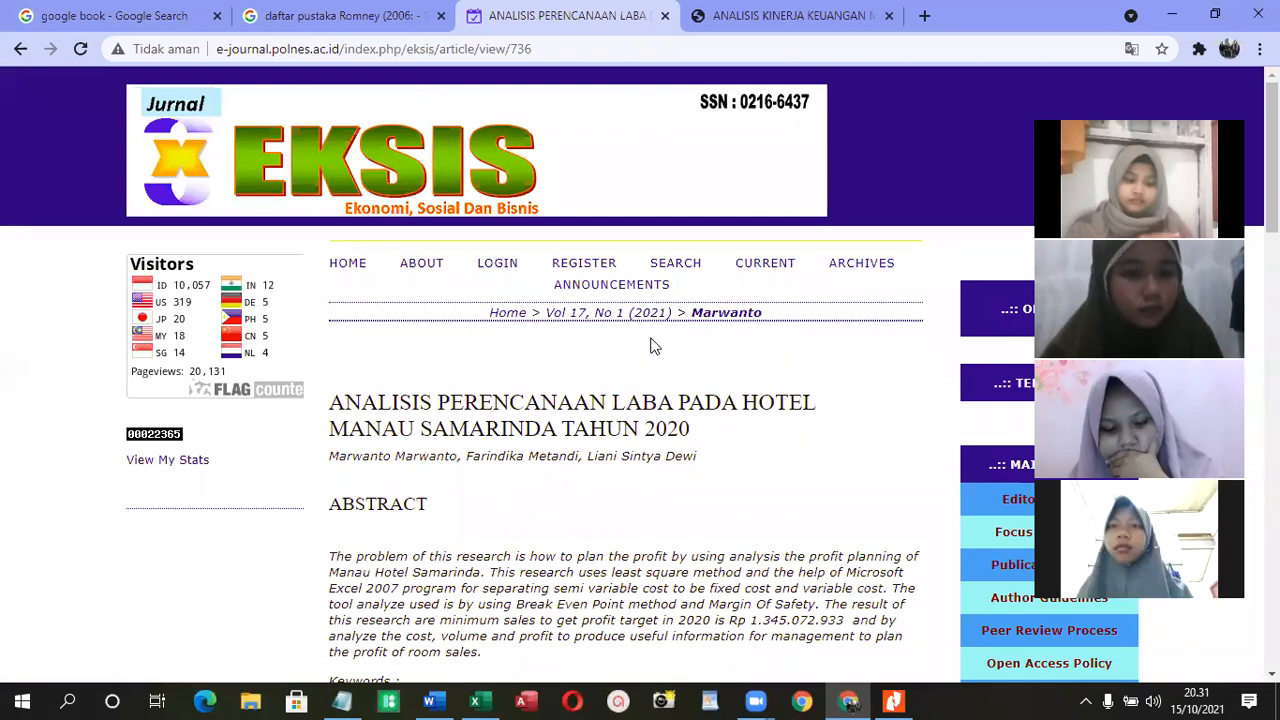
- Open the full-text PDF view of the Hotel Manau profit-planning article from its abstract page
scroll(715, 410, "down", 4)
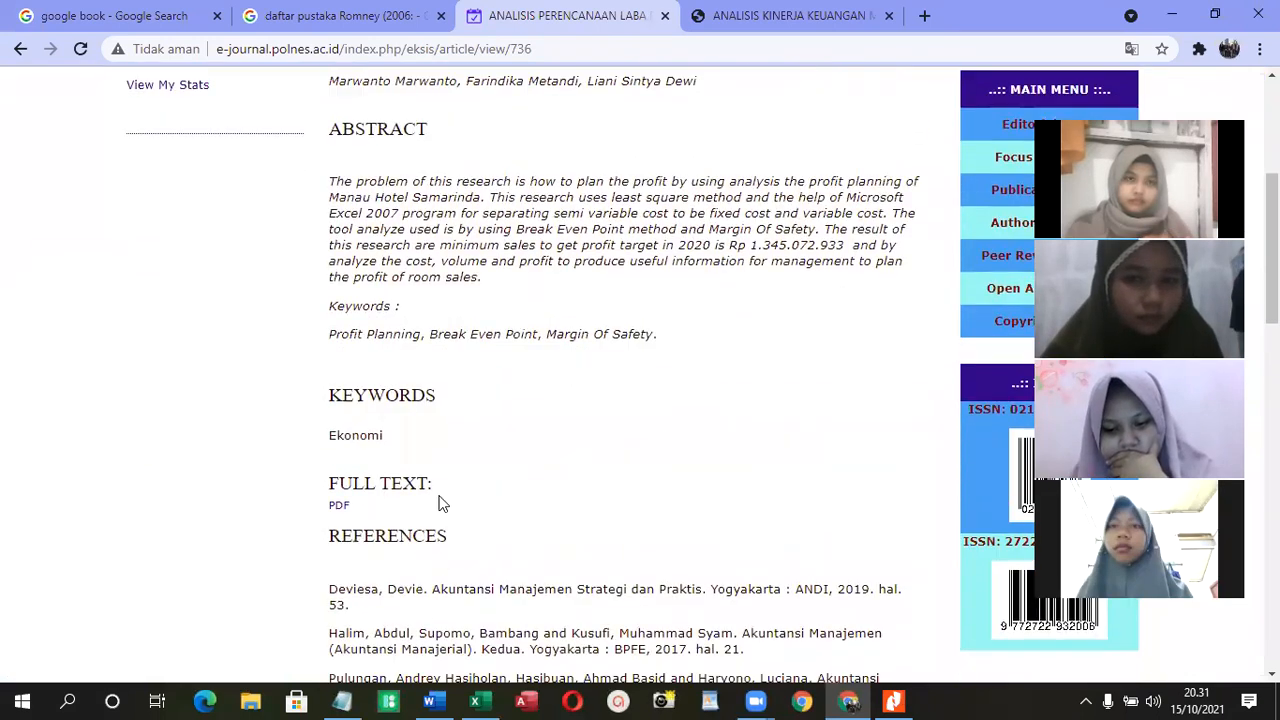
scroll(345, 520, "down", 2)
left_click(338, 320)
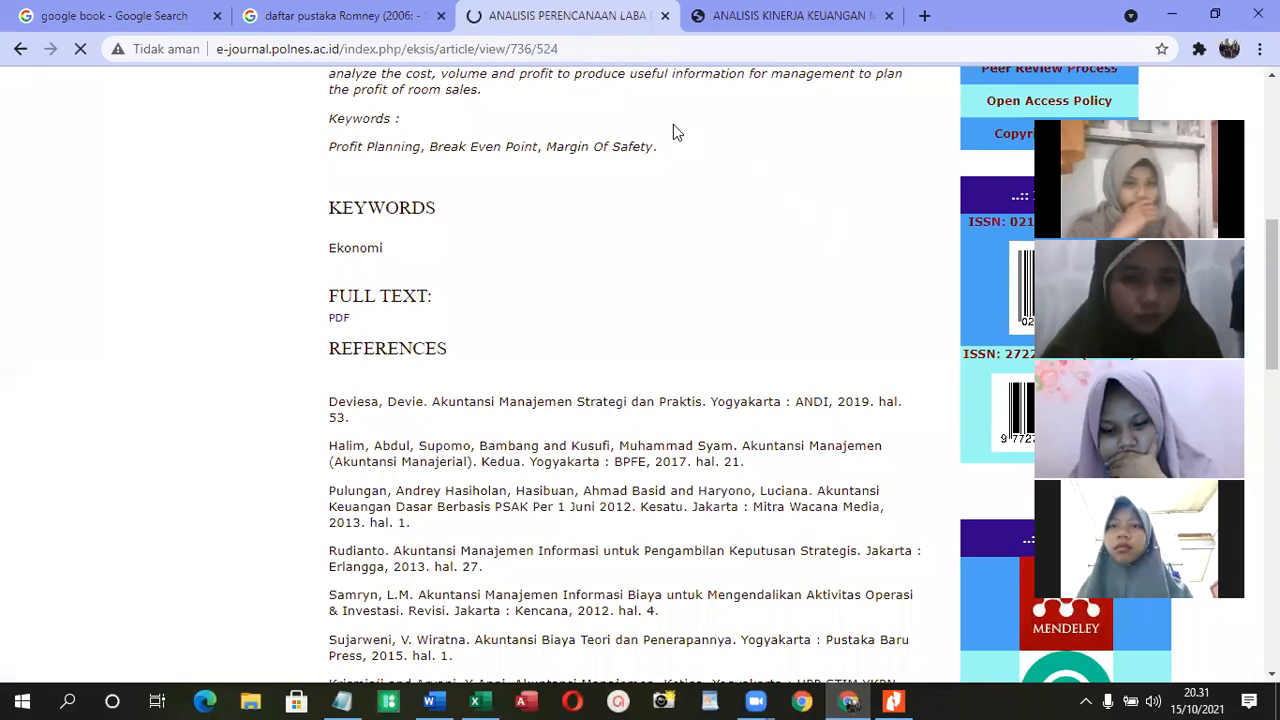
scroll(670, 246, "down", 2)
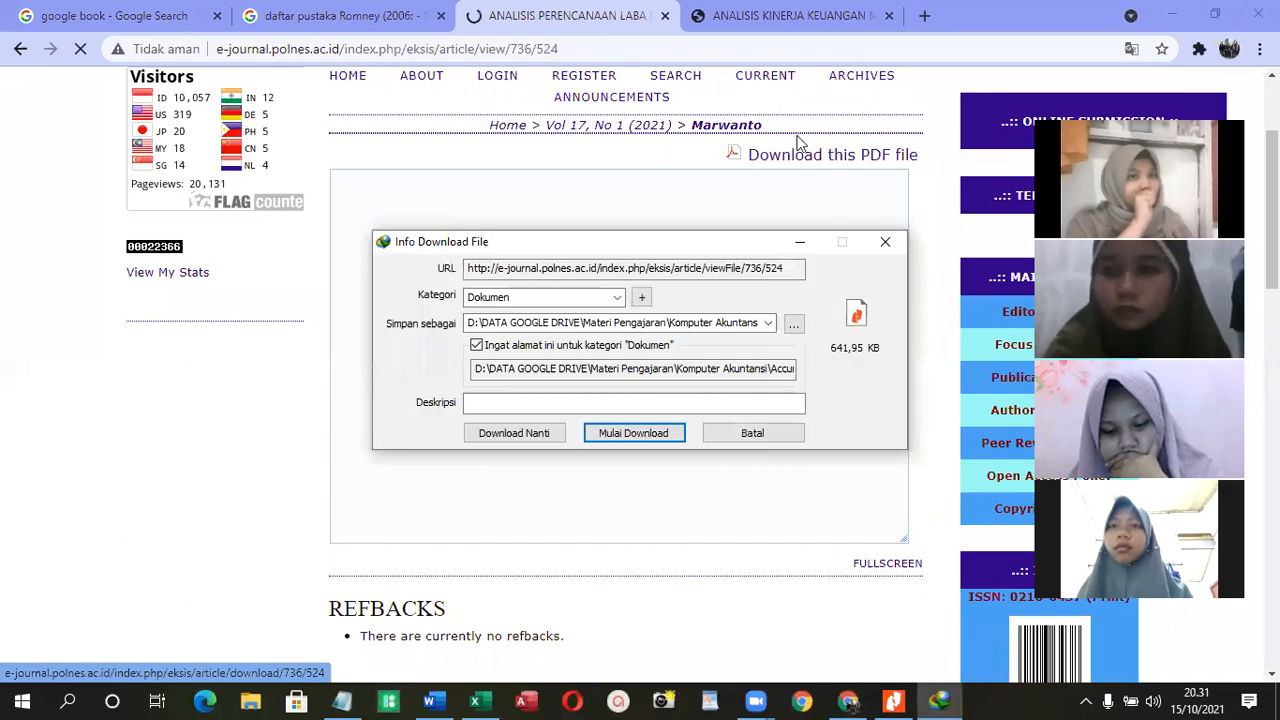
- Dismiss the download manager and its report dialog, download the article PDF through the browser, and open the downloaded file 736-1911-1-PB.pdf
left_click(727, 439)
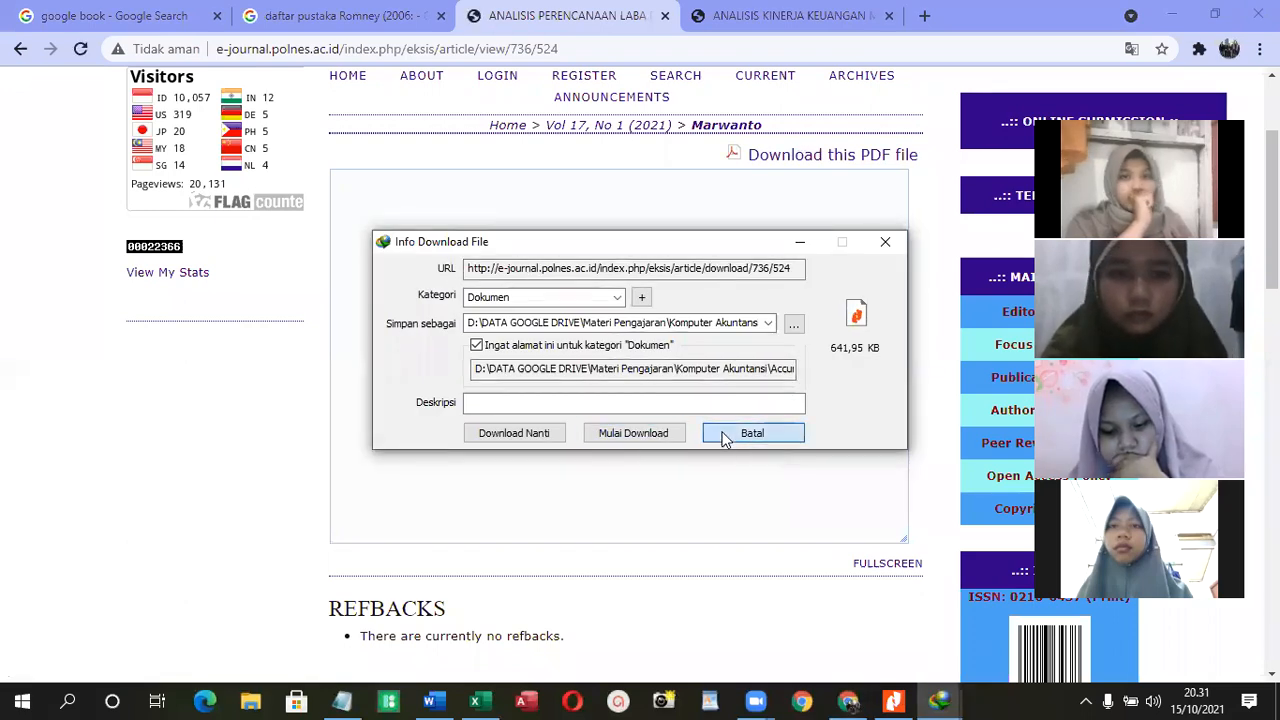
left_click(620, 436)
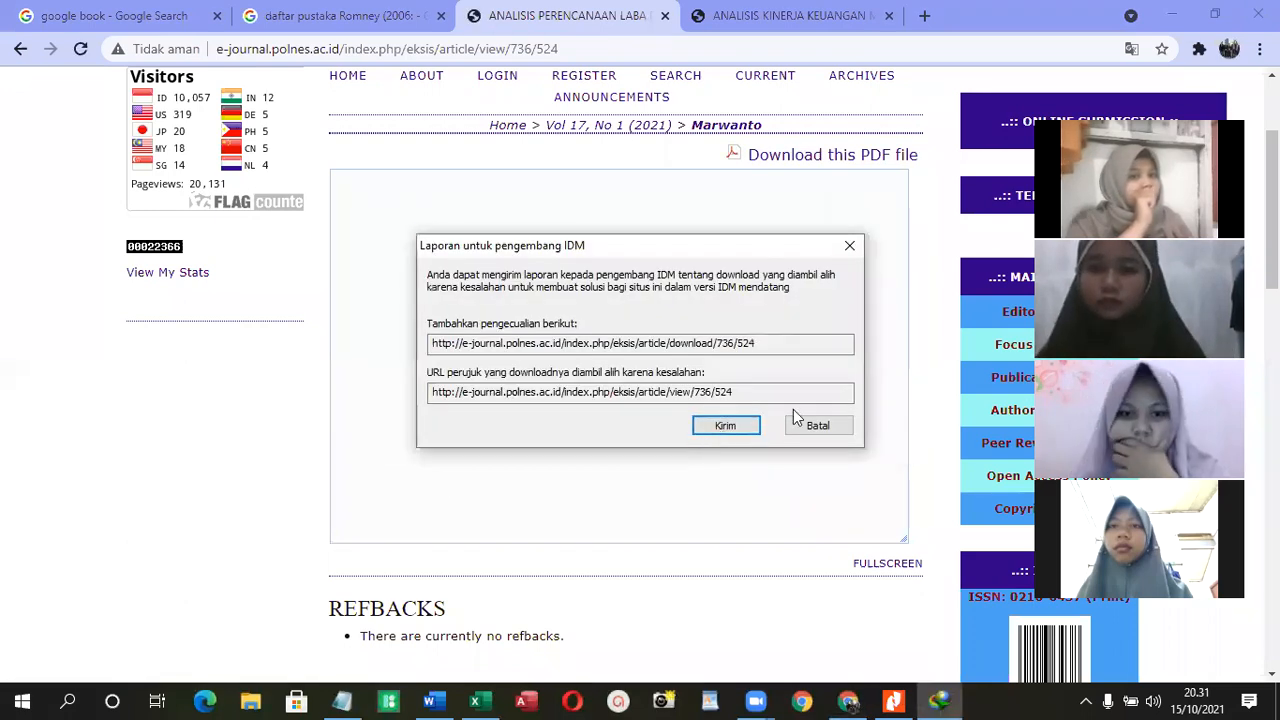
left_click(817, 427)
left_click(849, 160)
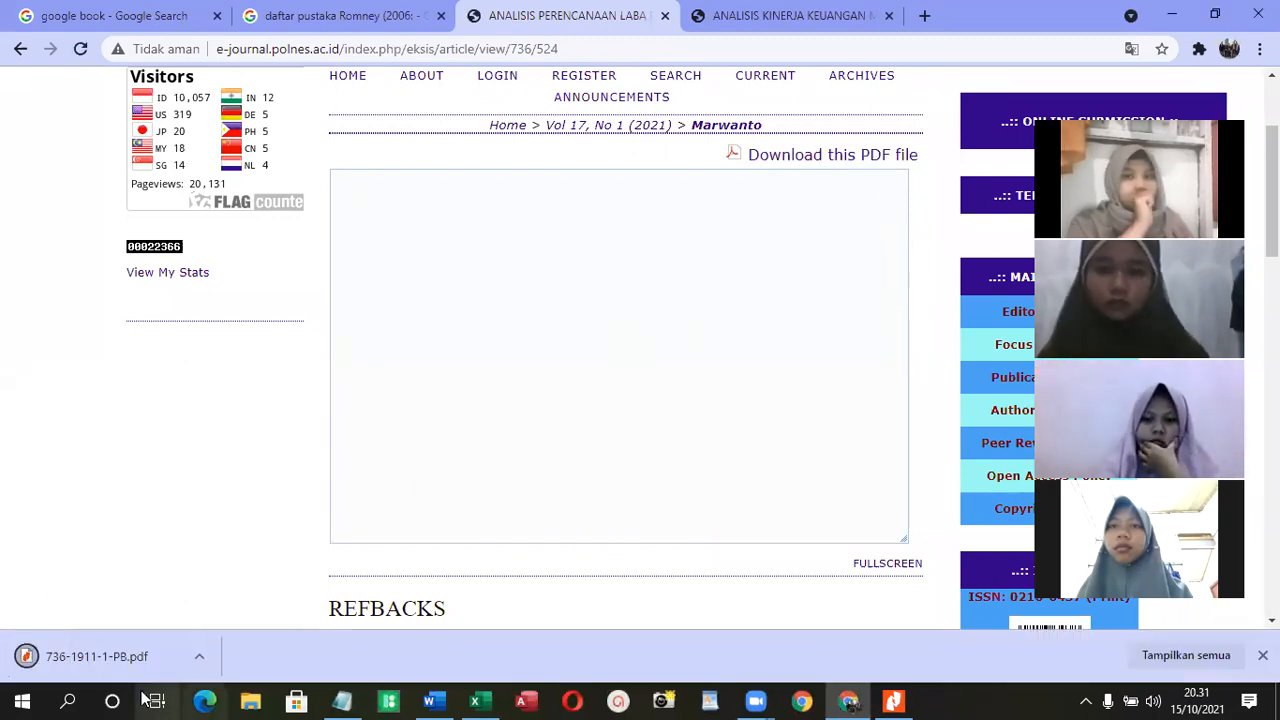
left_click(96, 656)
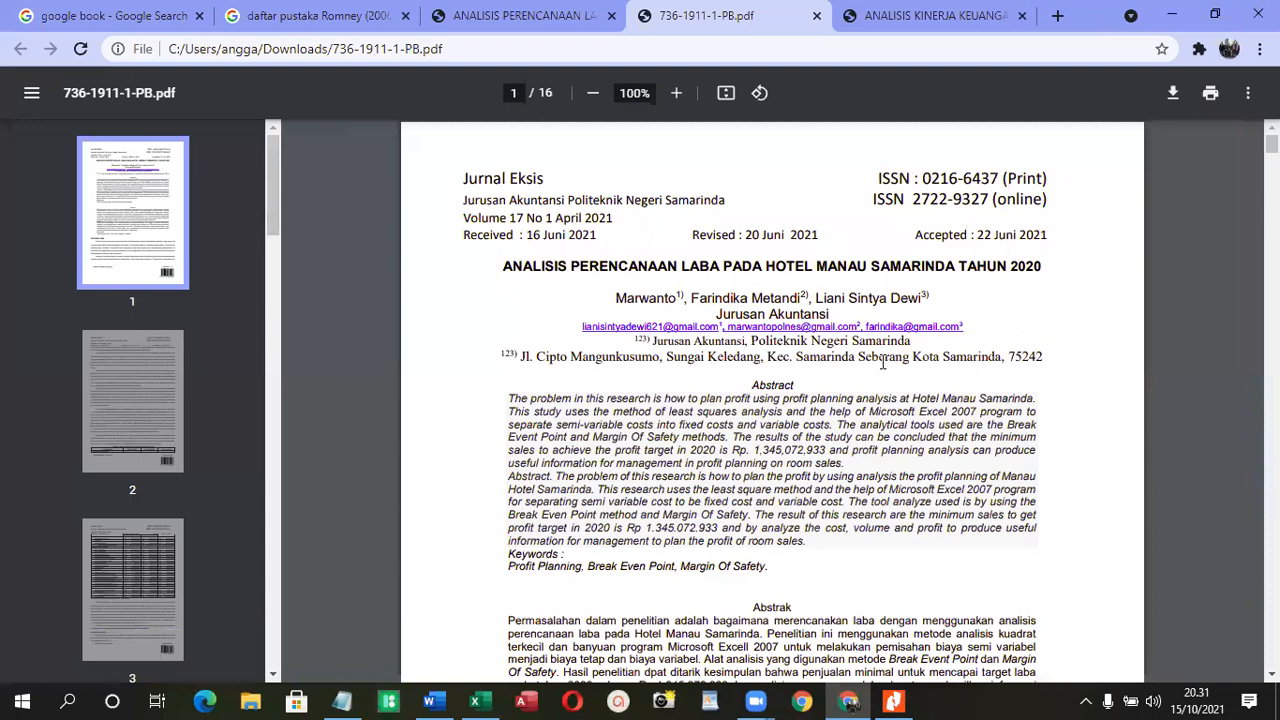
- Examine the article PDF from the abstract through the Kajian Pustaka theory sections, including how sources are cited in the text
scroll(883, 363, "down", 1)
scroll(885, 352, "down", 7)
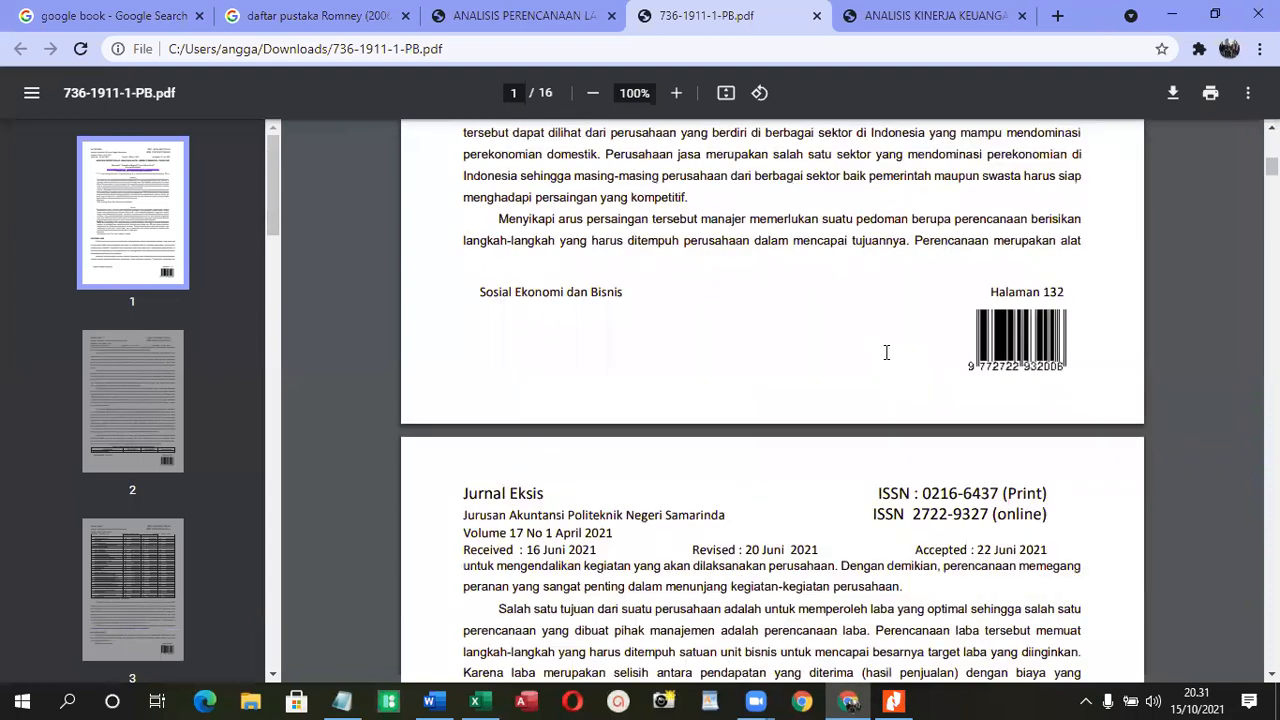
scroll(886, 352, "down", 5)
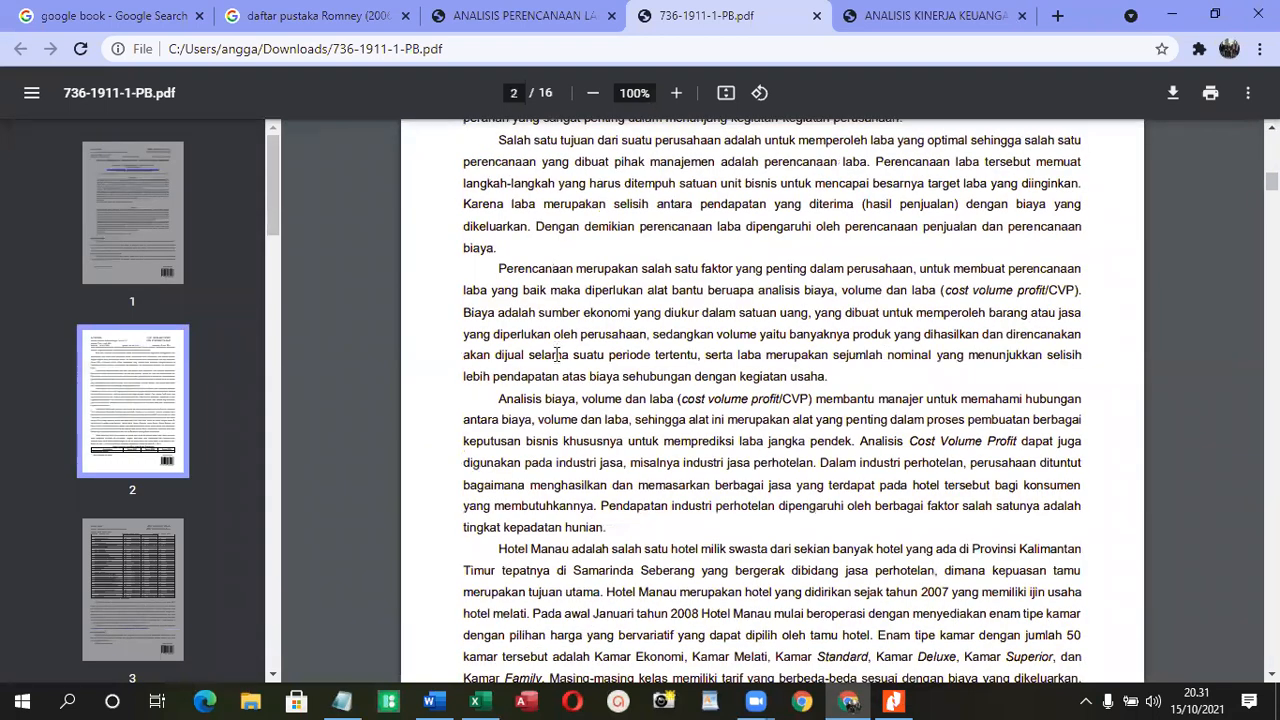
scroll(560, 370, "down", 6)
scroll(1222, 297, "down", 10)
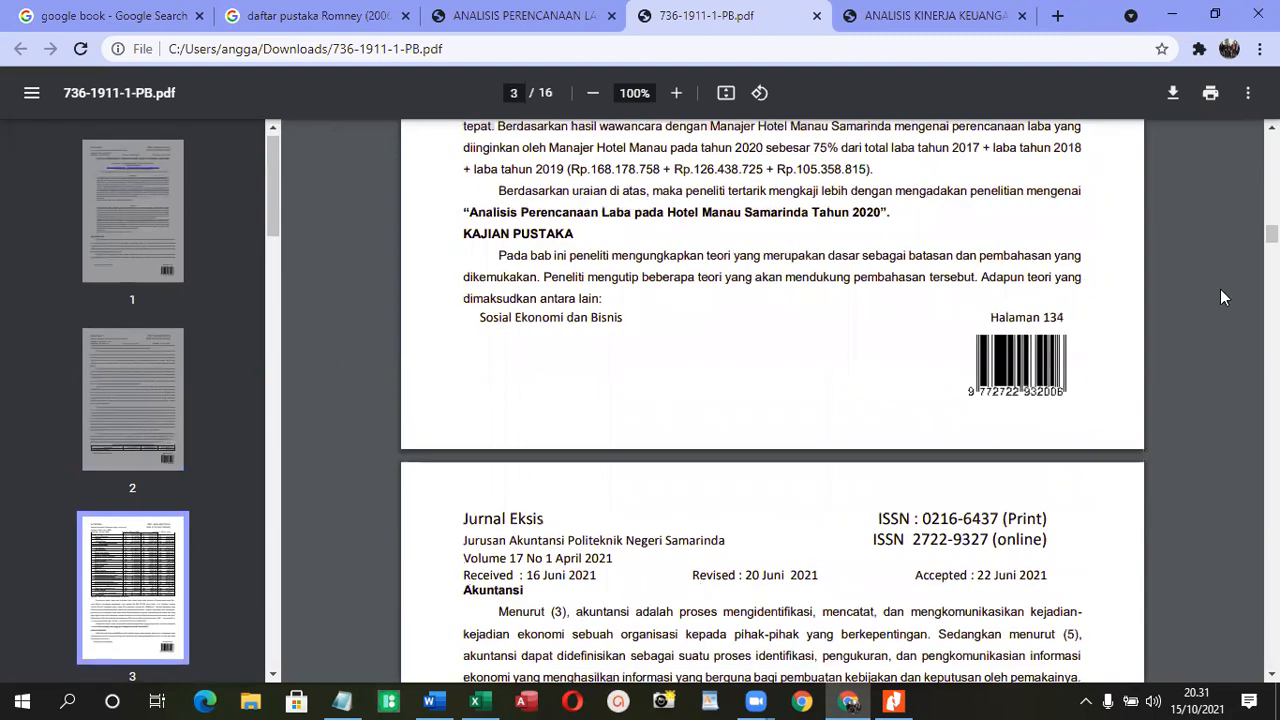
scroll(772, 400, "down", 4)
left_click_drag(1272, 243, 1272, 474)
scroll(502, 384, "down", 3)
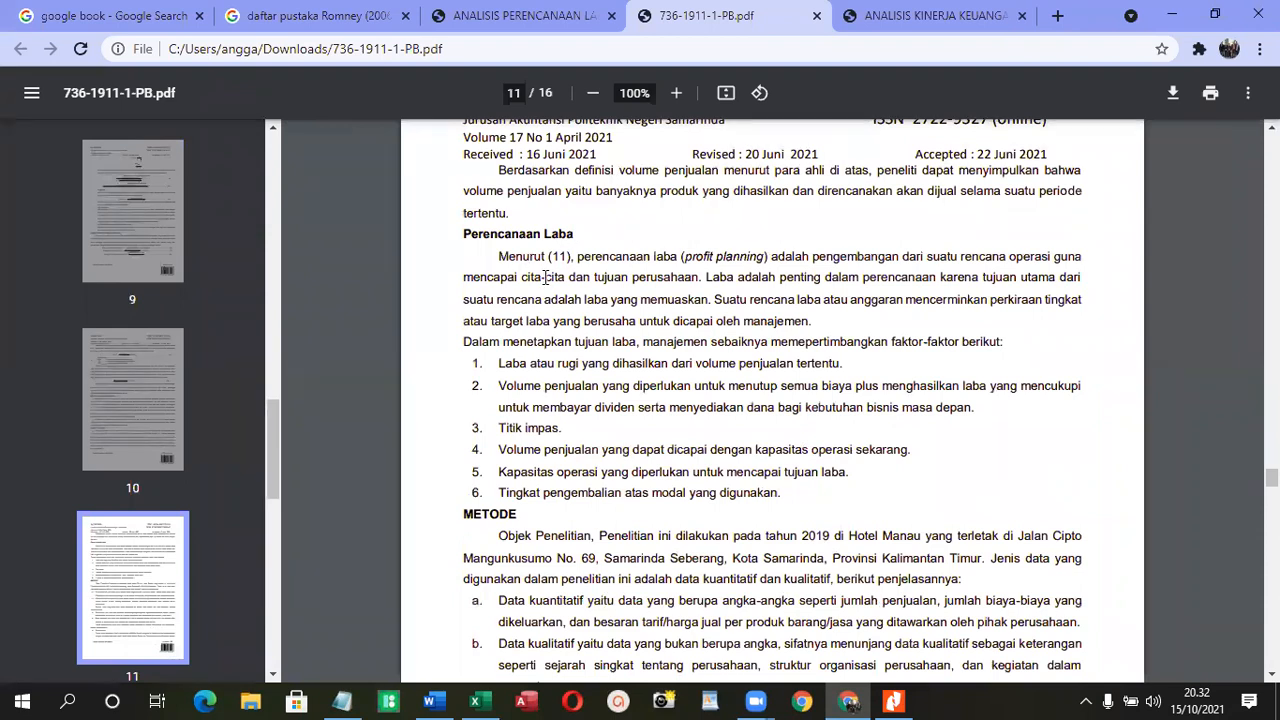
- Examine the Metode, Simpulan and Saran sections of the article and how the entries in its Daftar Rujukan are written and ordered
scroll(603, 535, "down", 10)
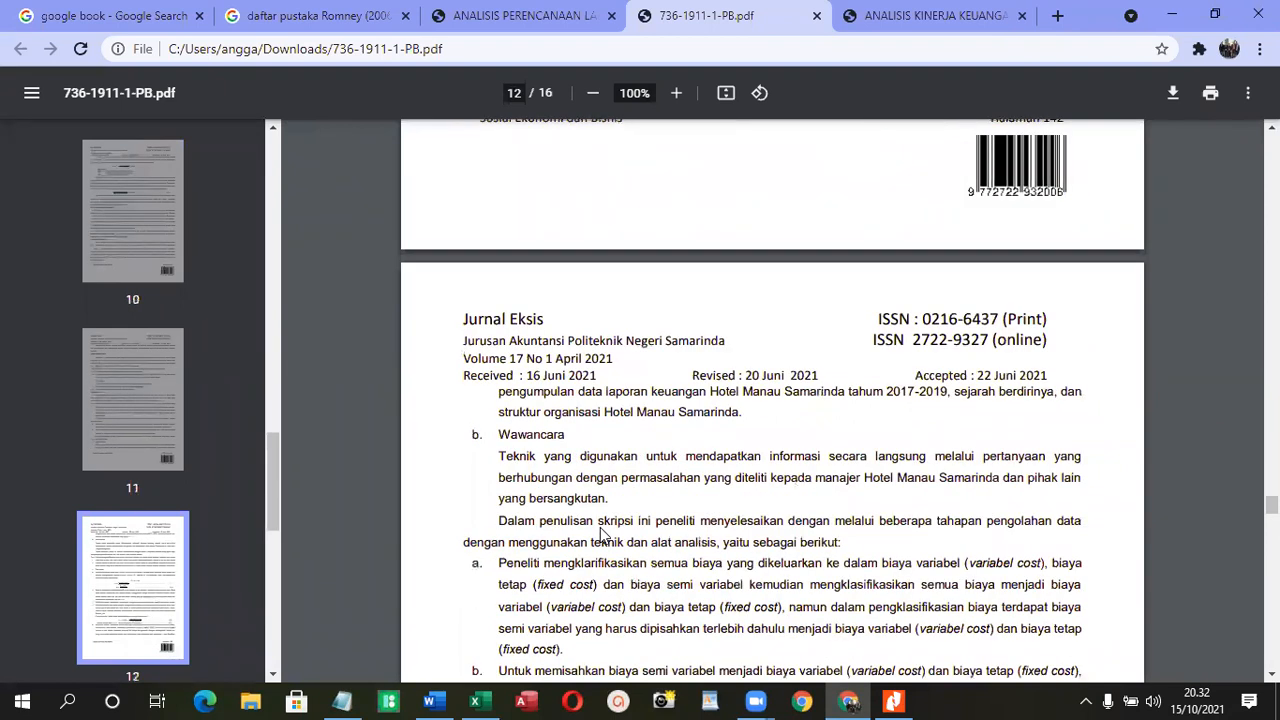
scroll(603, 535, "down", 2)
scroll(601, 529, "down", 8)
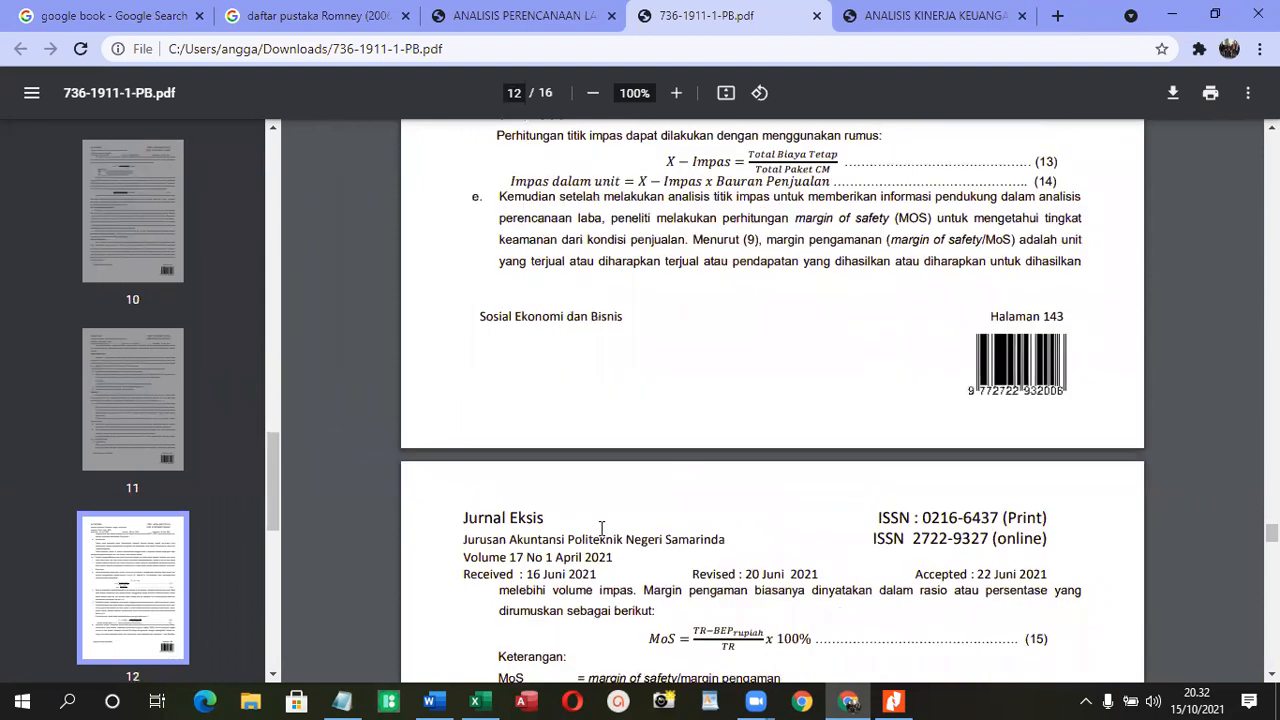
scroll(601, 529, "down", 6)
scroll(601, 529, "down", 10)
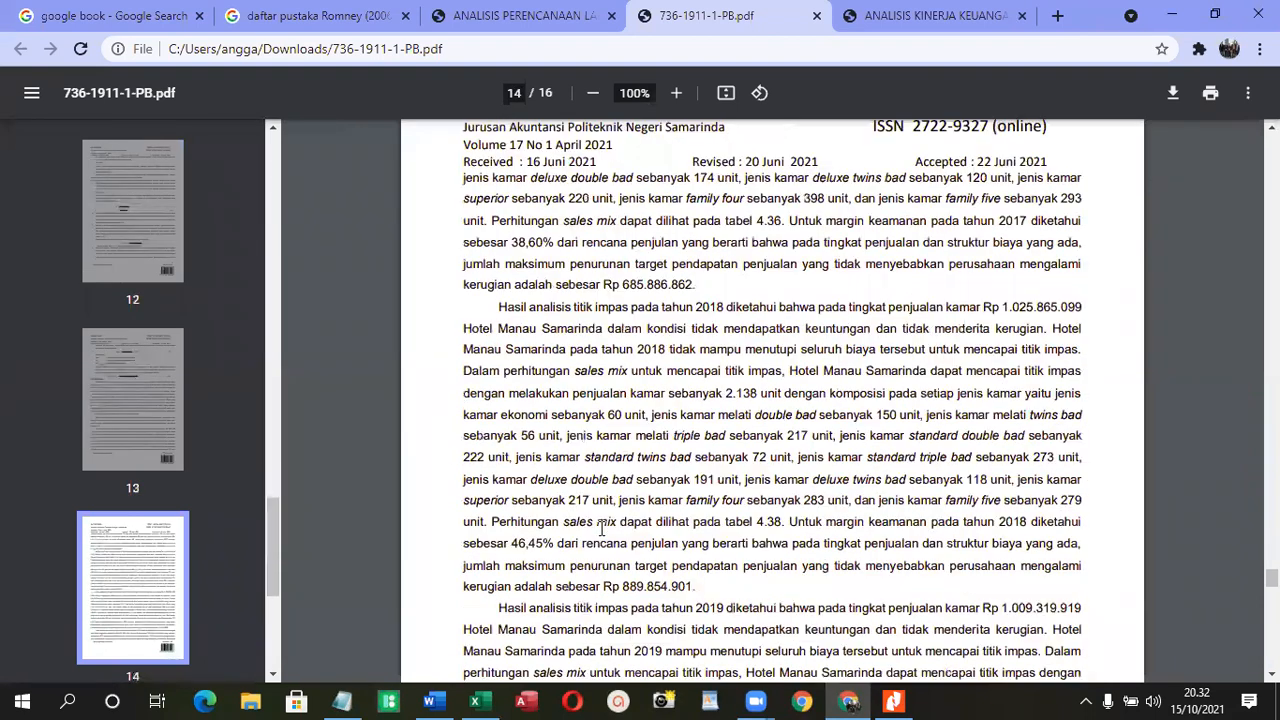
scroll(601, 529, "down", 6)
scroll(601, 529, "down", 6)
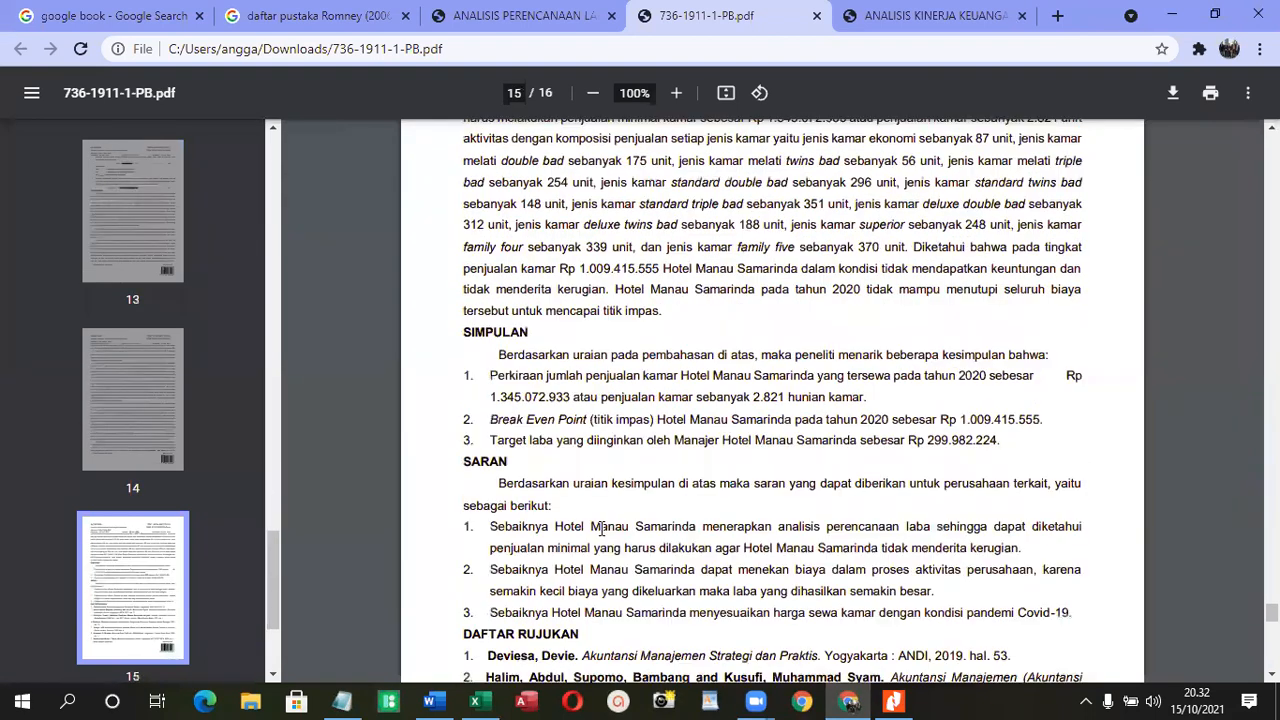
scroll(601, 529, "down", 5)
scroll(601, 529, "down", 1)
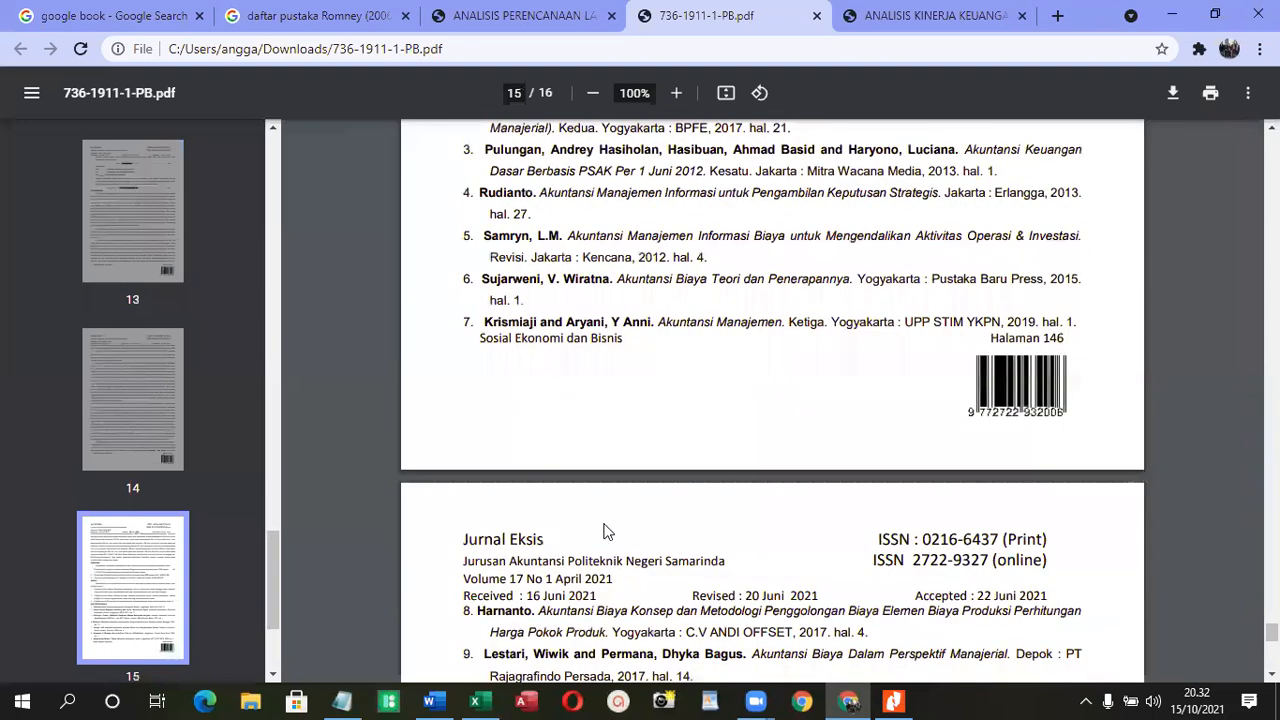
scroll(608, 528, "down", 8)
scroll(603, 300, "up", 8)
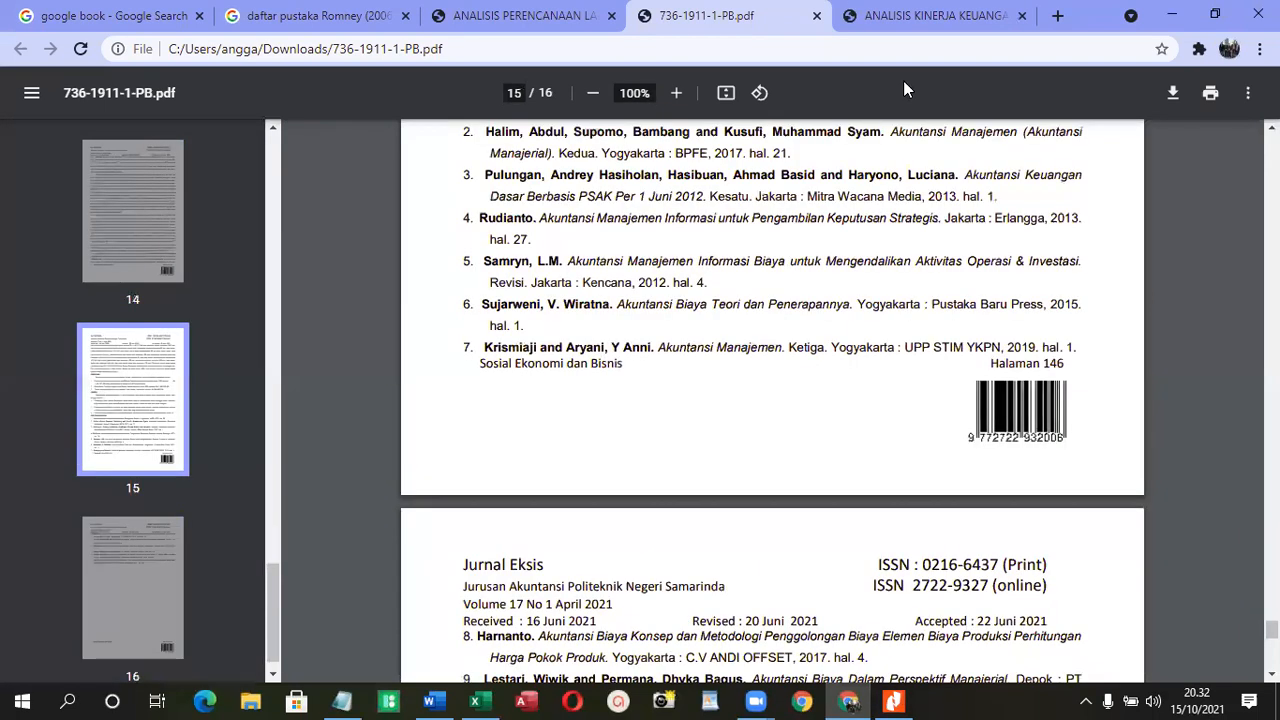
scroll(772, 400, "up", 5)
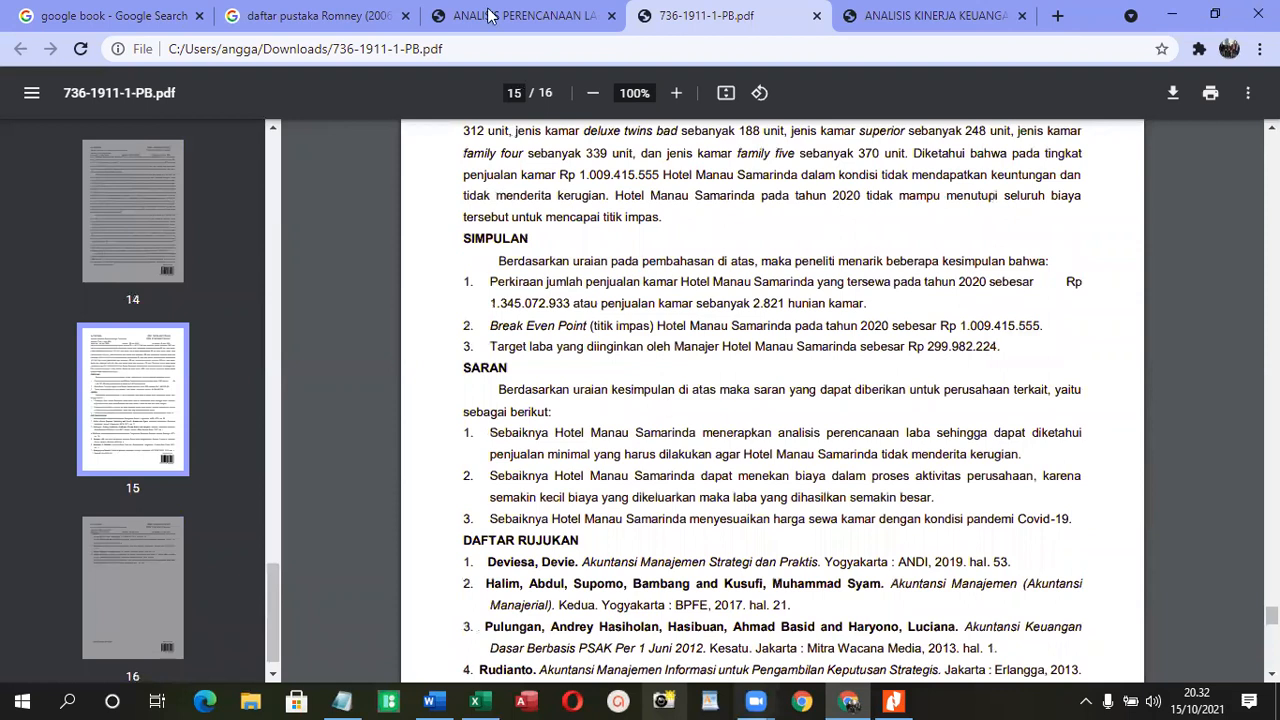